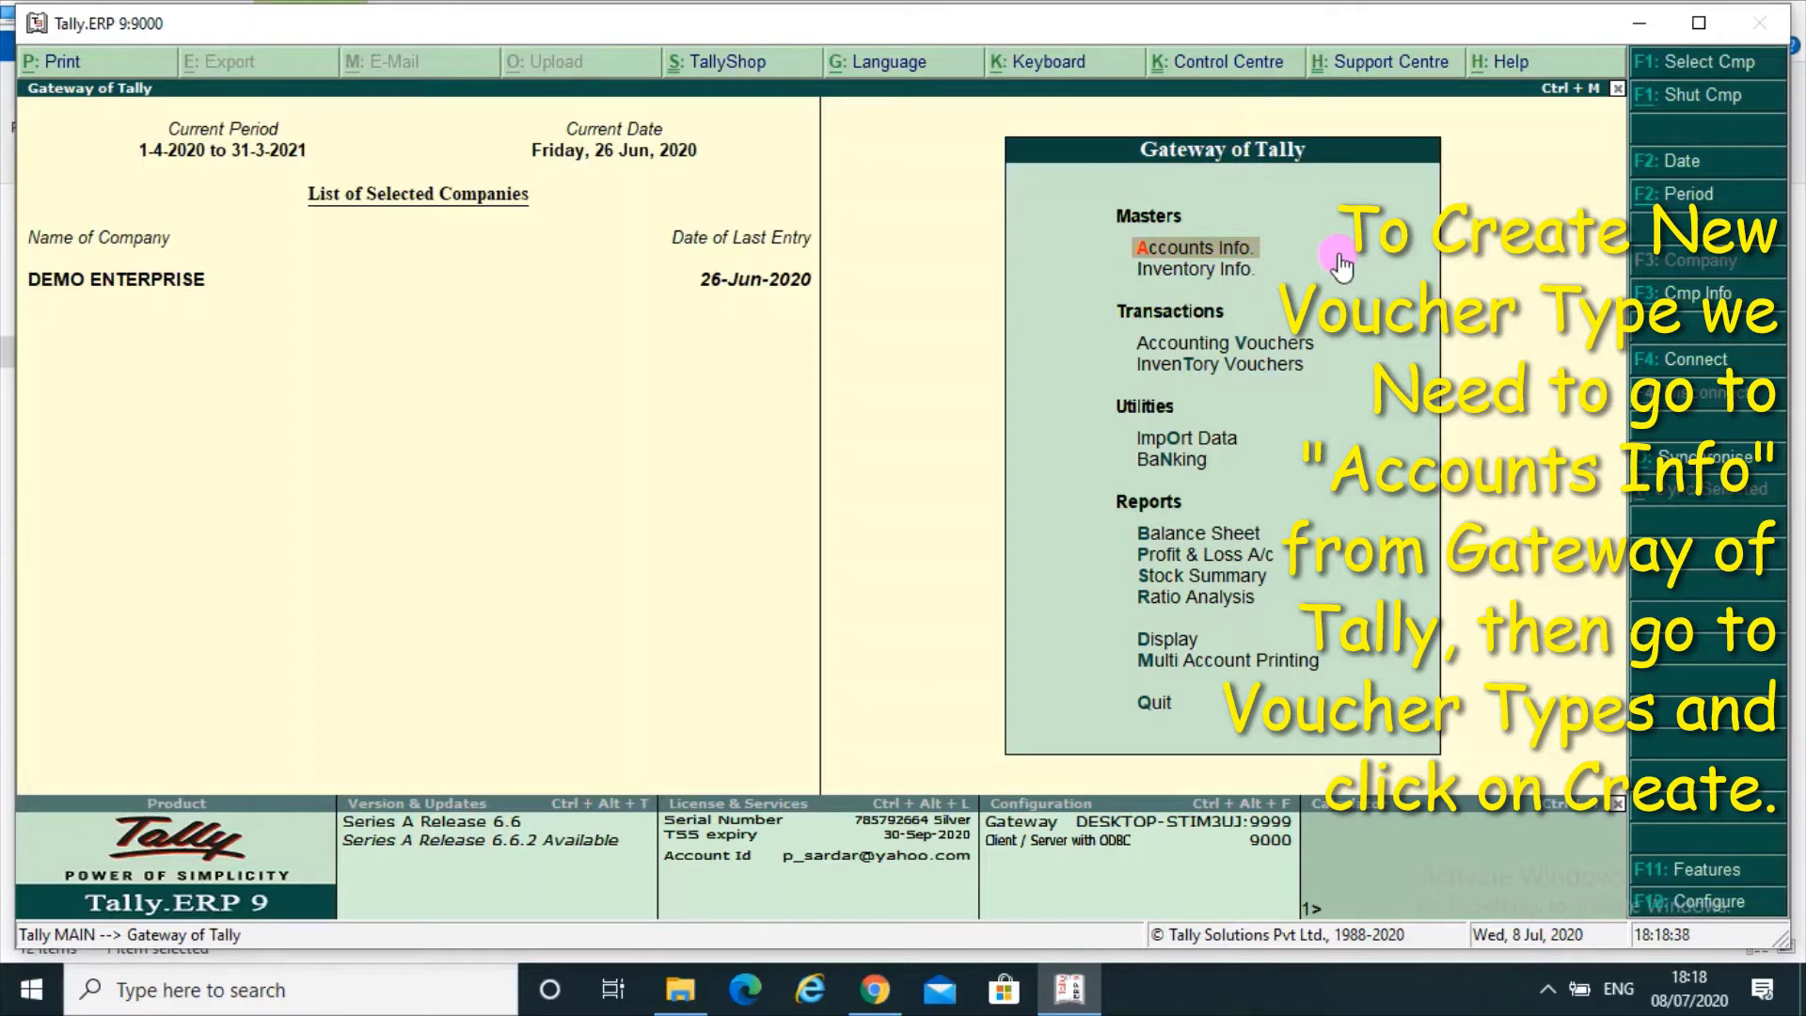
Step: Open the creation form for a new voucher type under Accounts Info
key(Return)
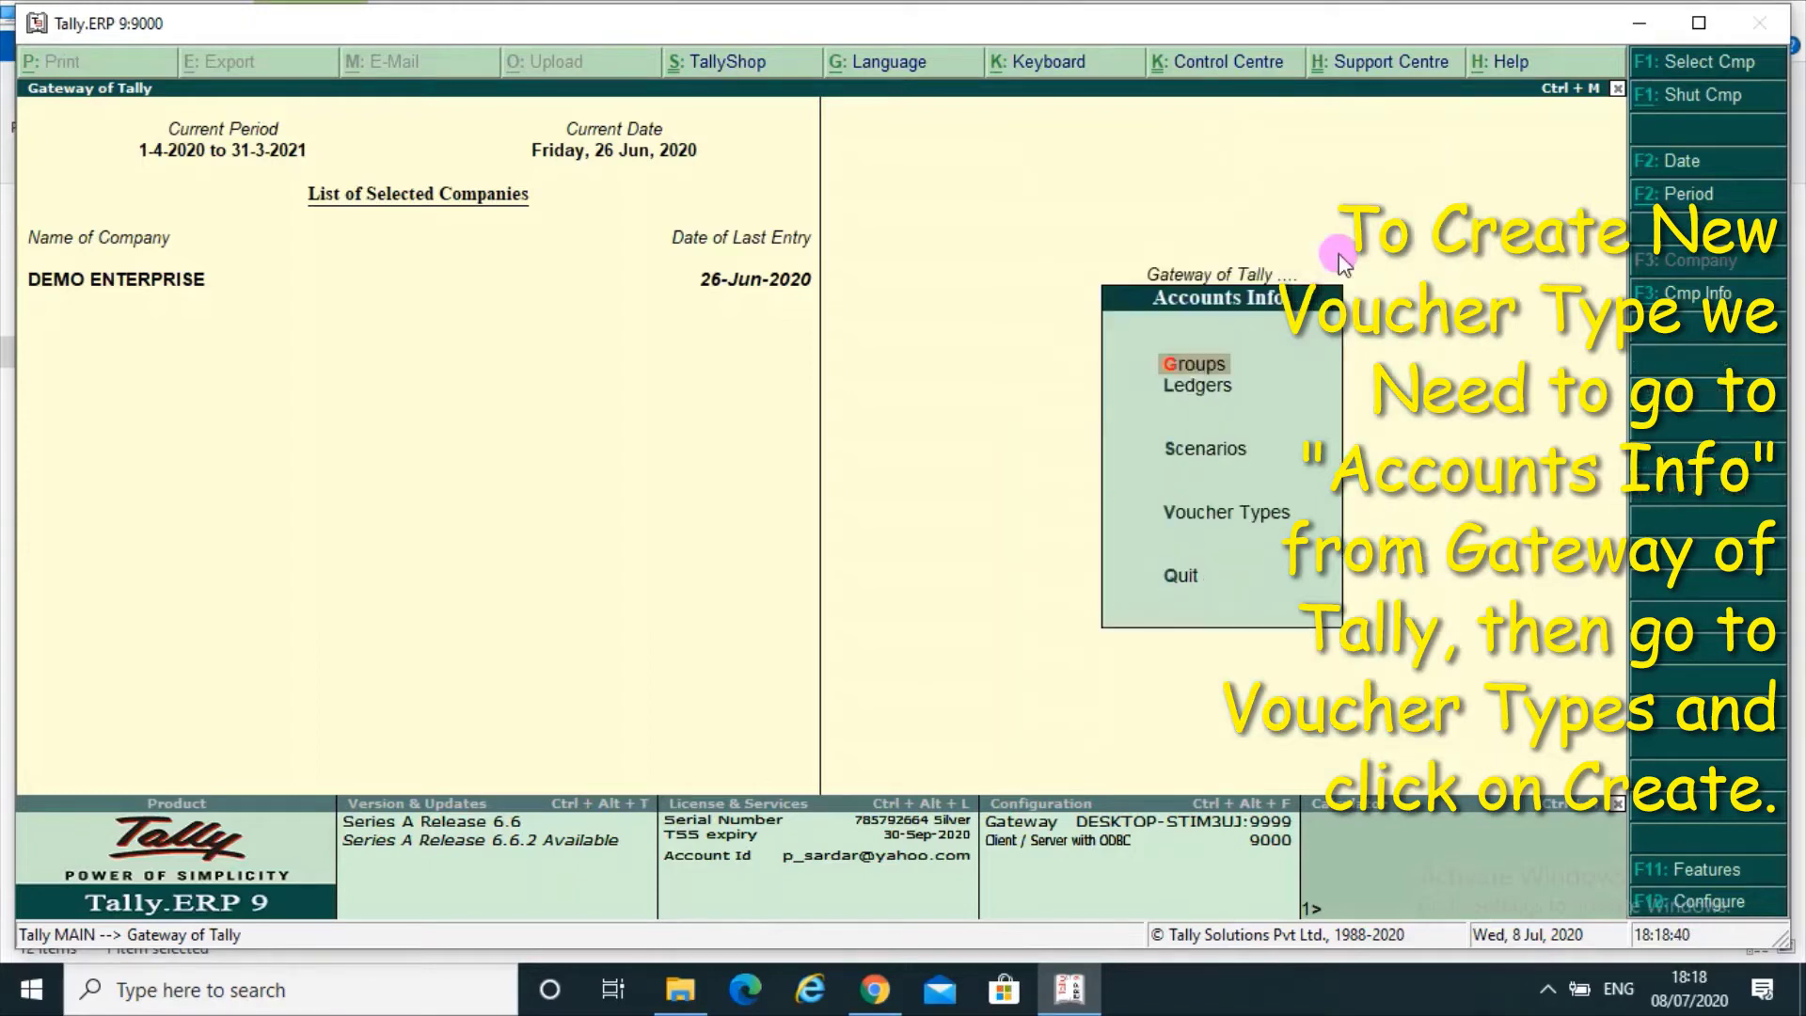
key(Down)
key(Down)
key(Down)
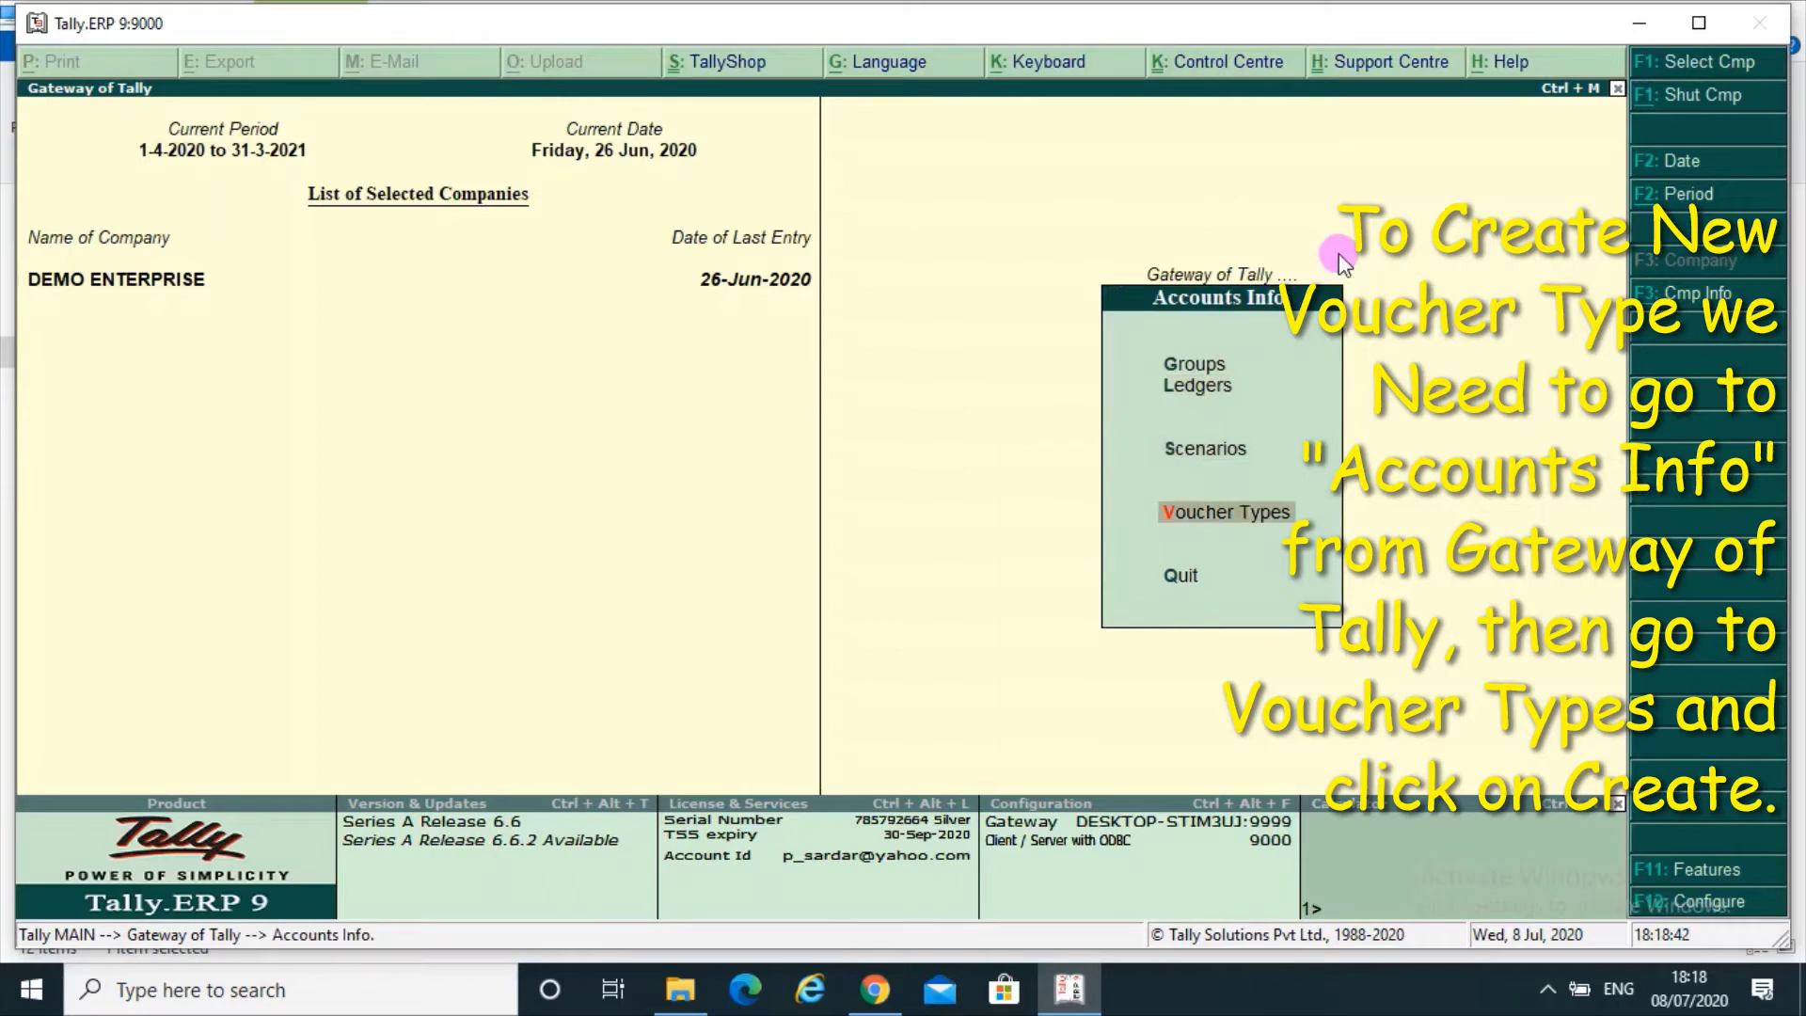
key(Return)
key(Return)
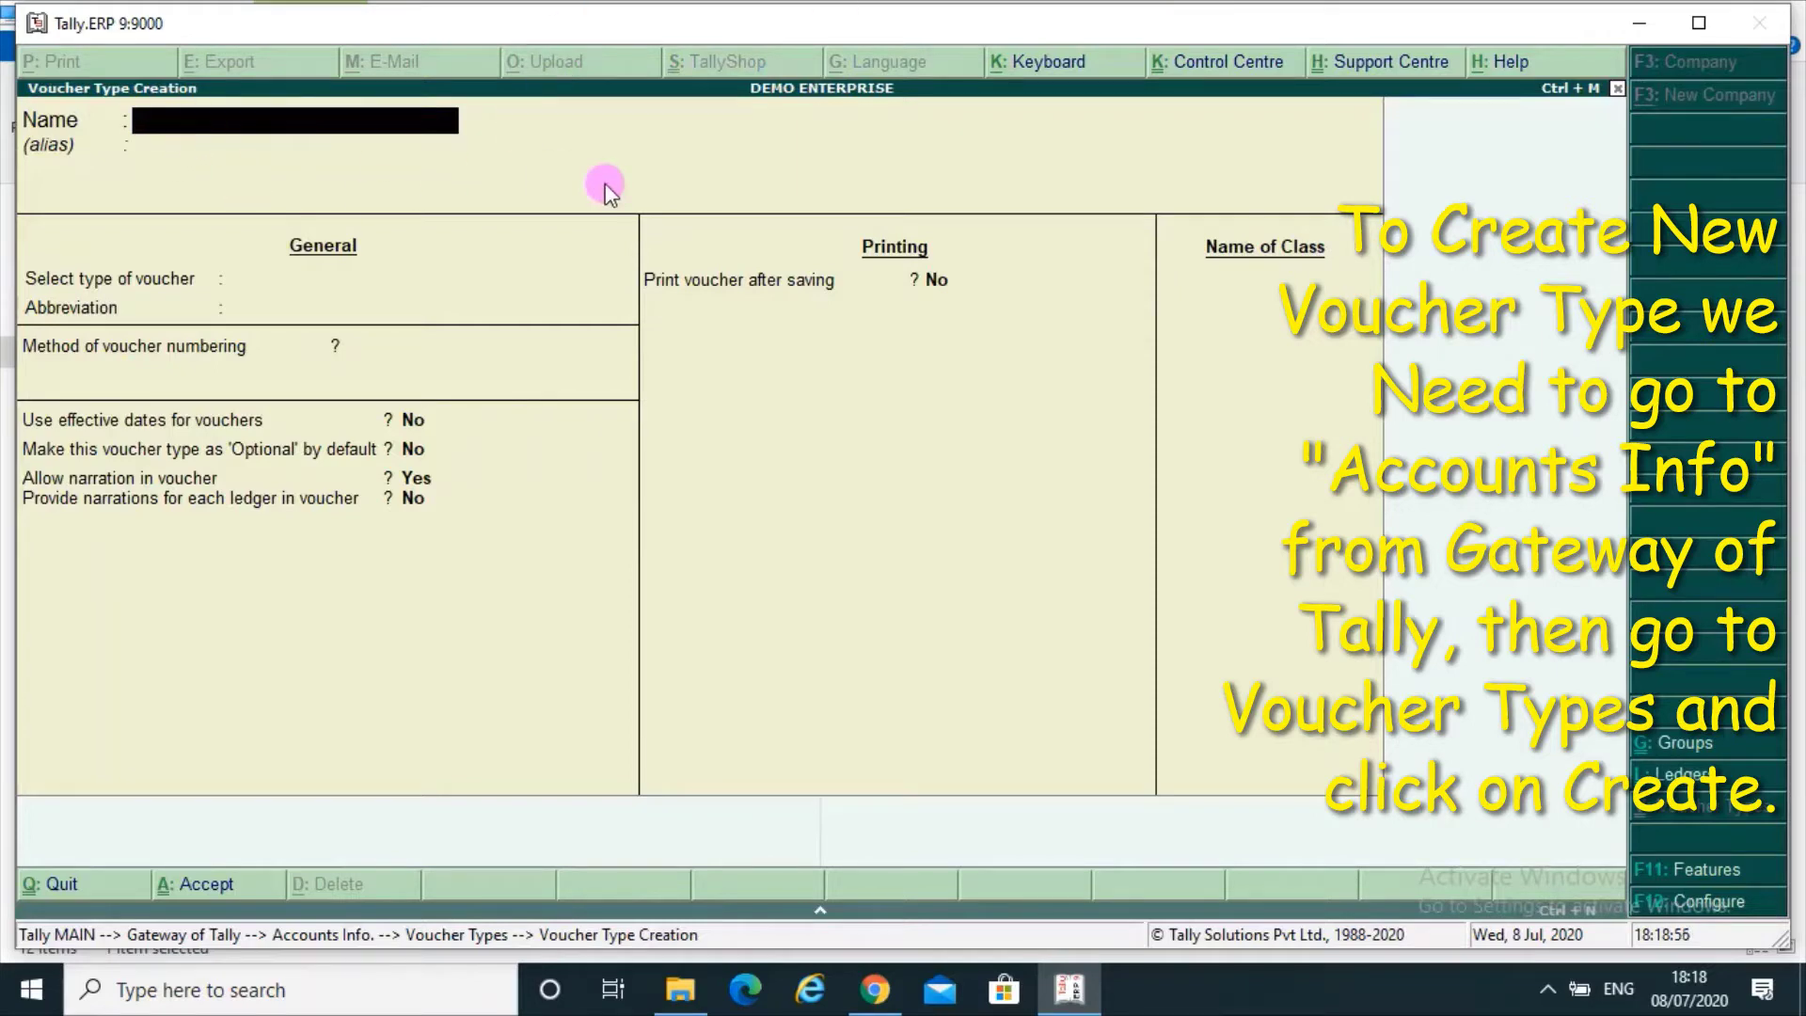
Step: Name the new voucher type Registered Sales and base it on the Sales voucher type
text(Registered)
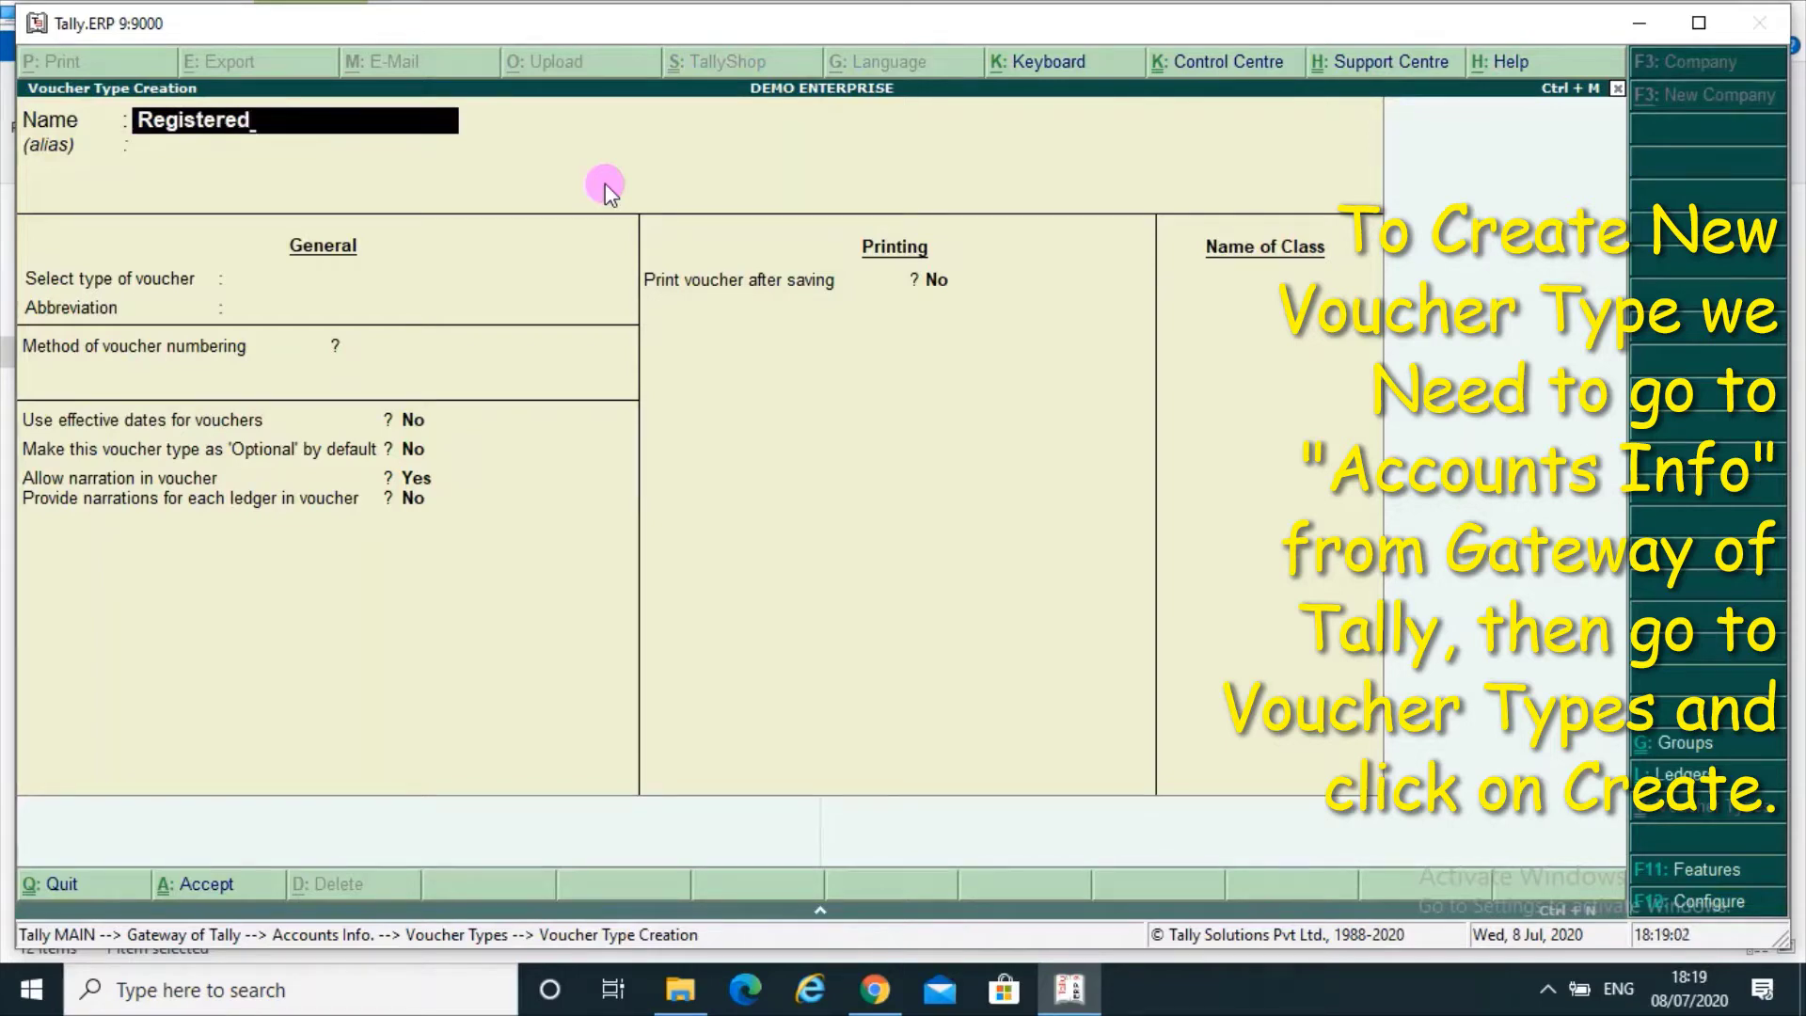
text( Sales)
key(Return)
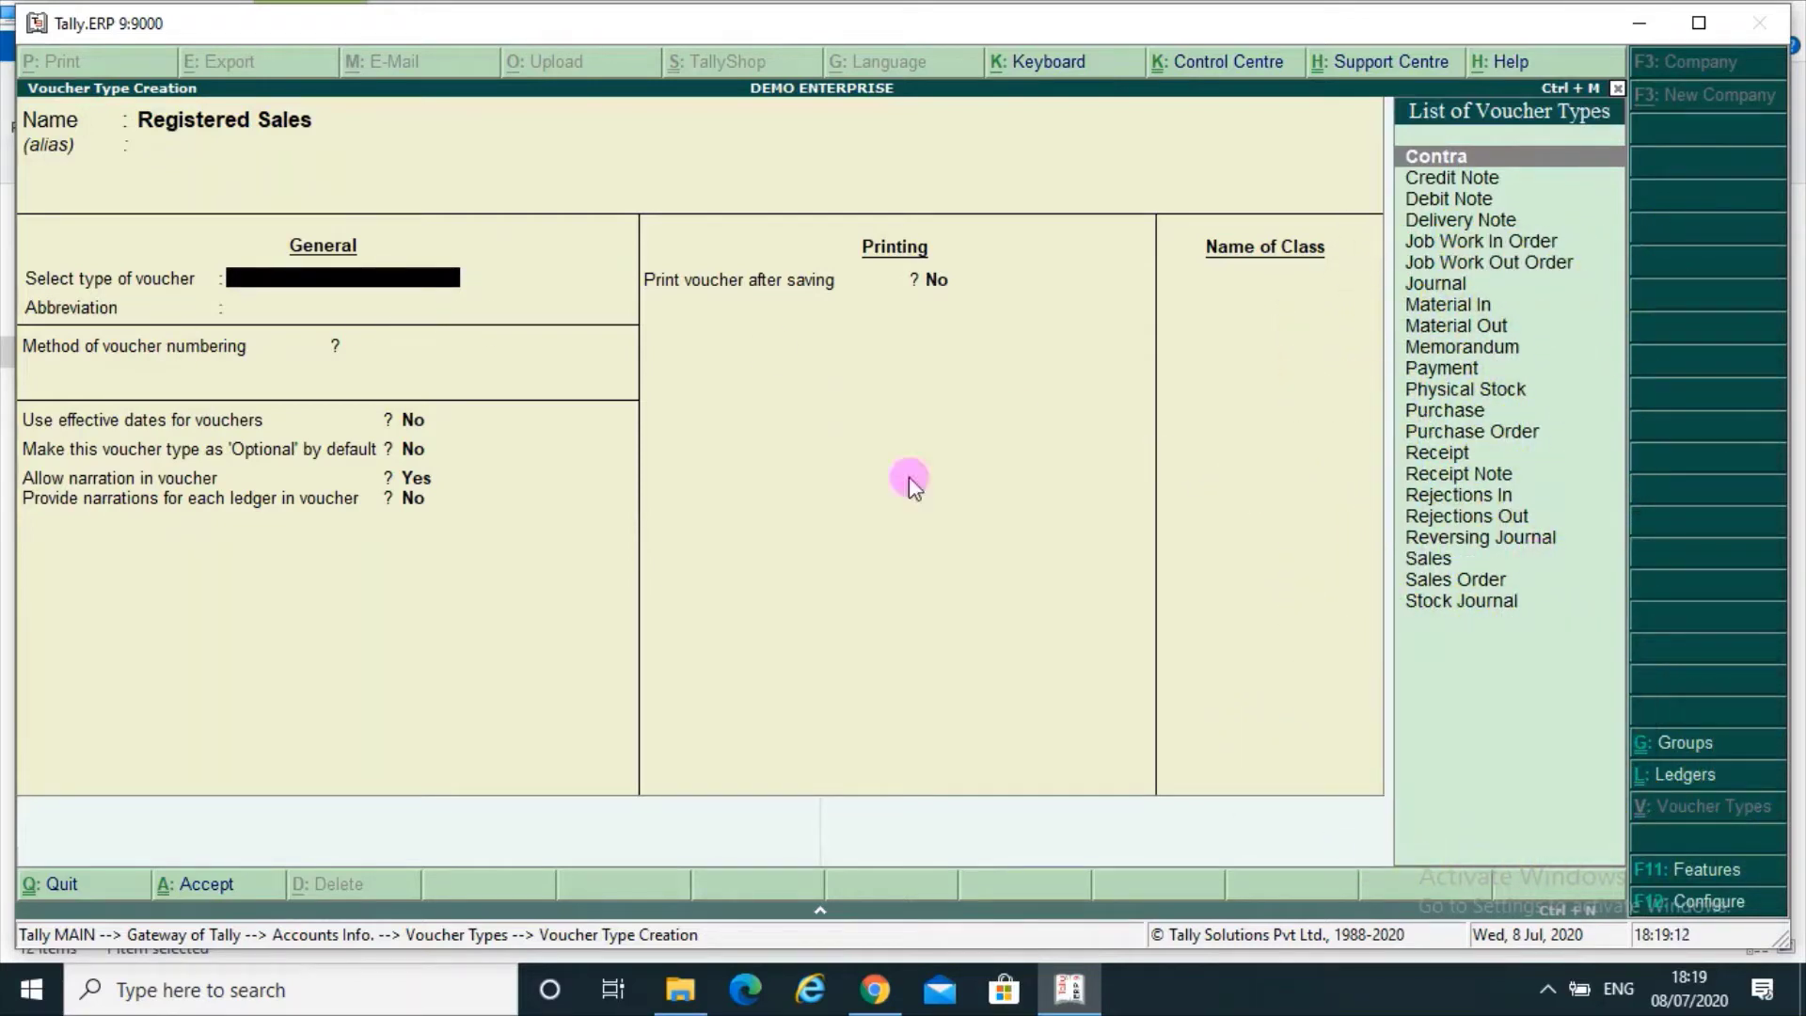
click(1422, 557)
key(Return)
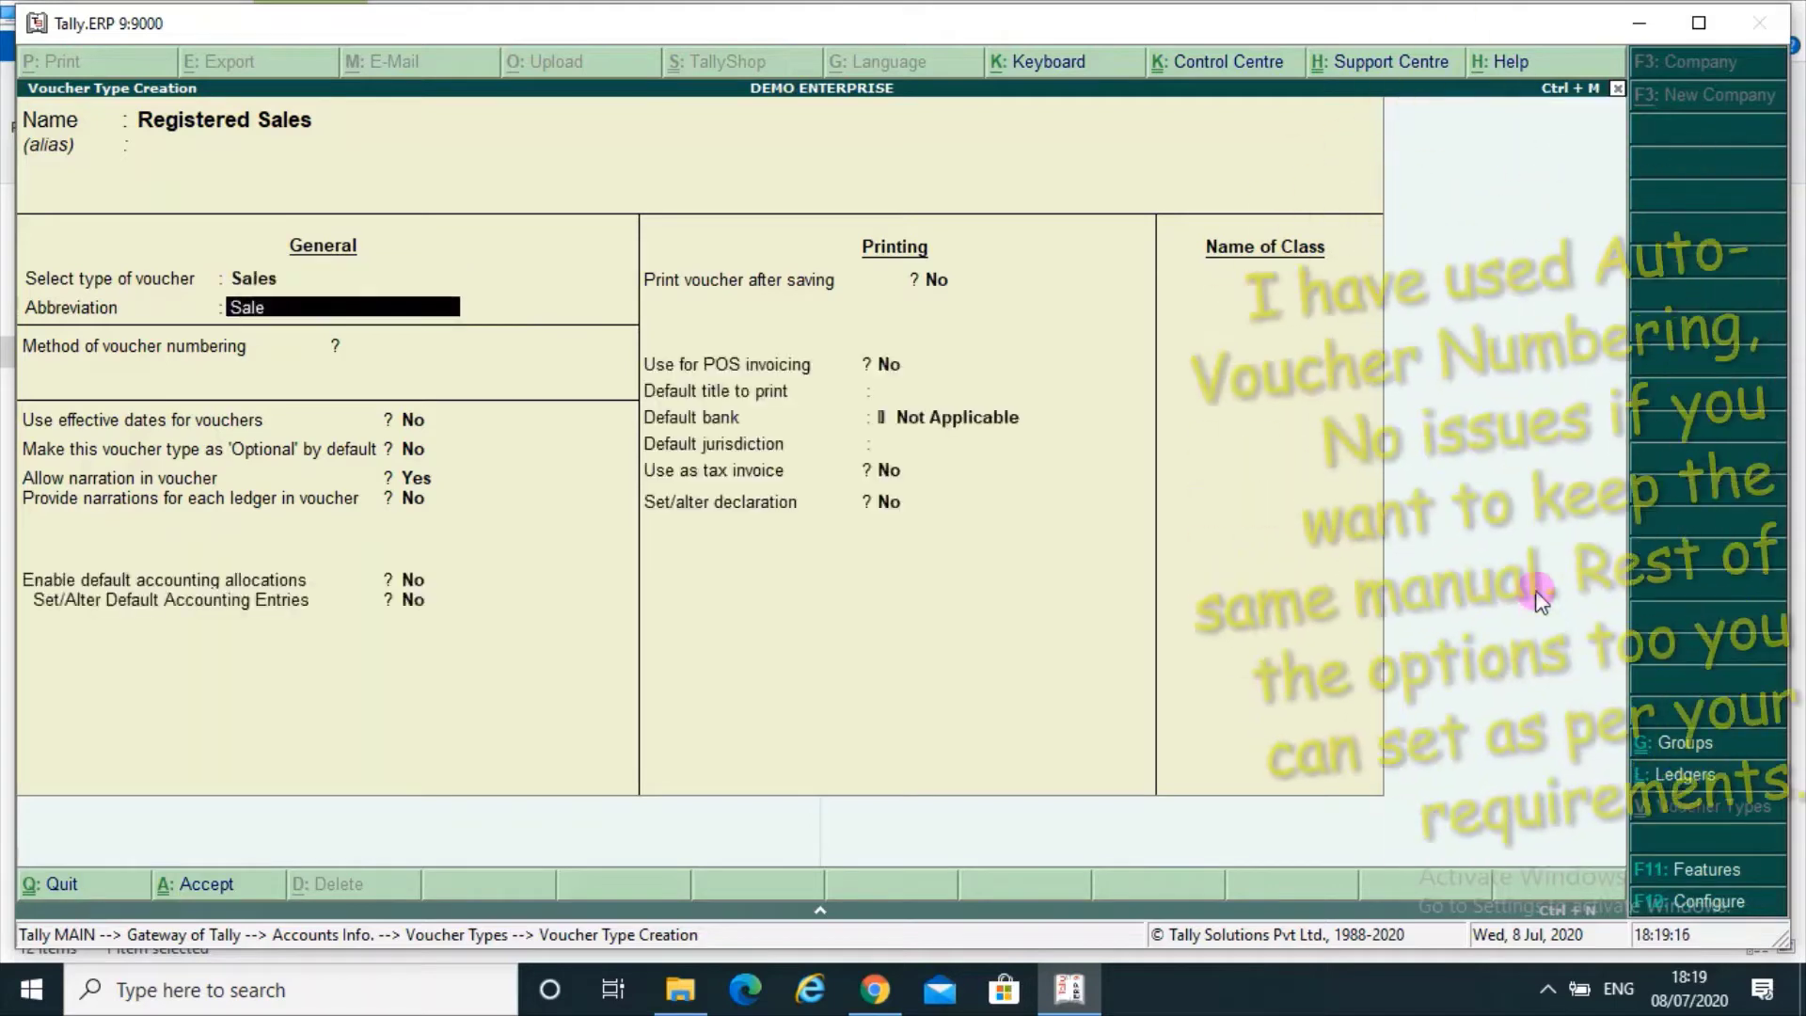
Step: Set the voucher numbering method to Automatic without advanced configuration and accept the remaining general defaults
key(Return)
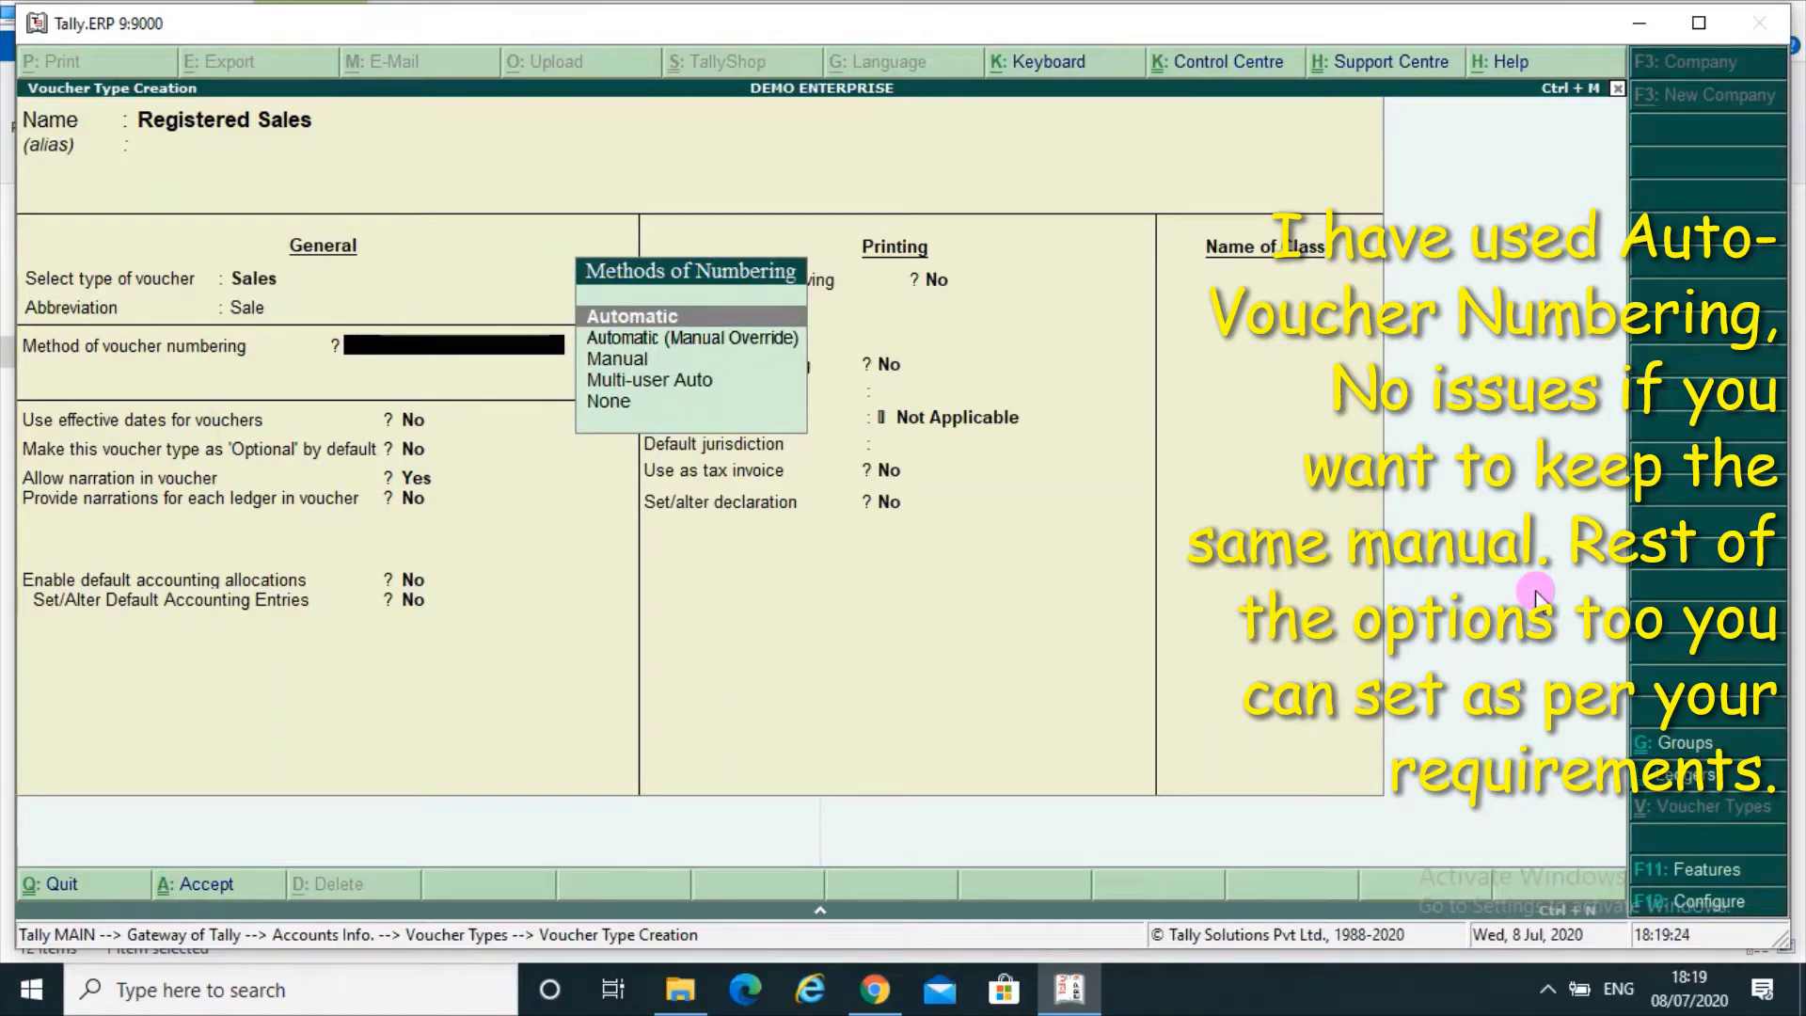
key(Return)
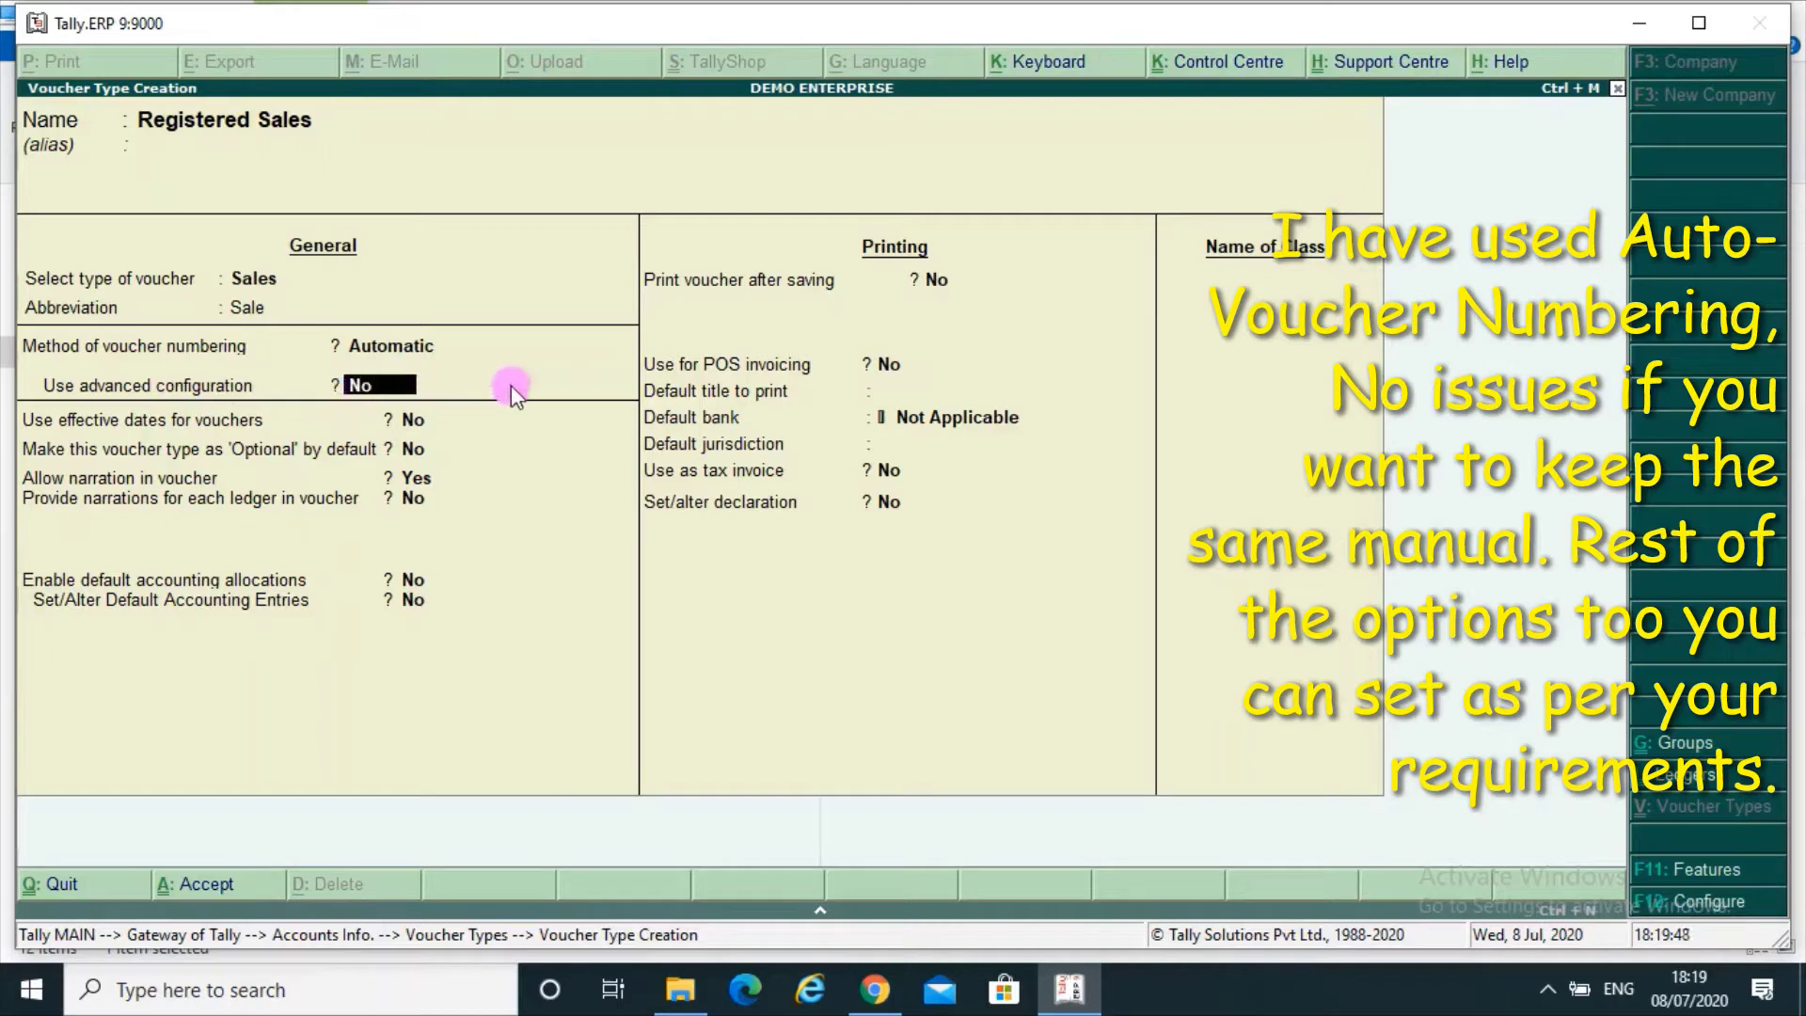
key(Return)
key(Return)
key(Return)
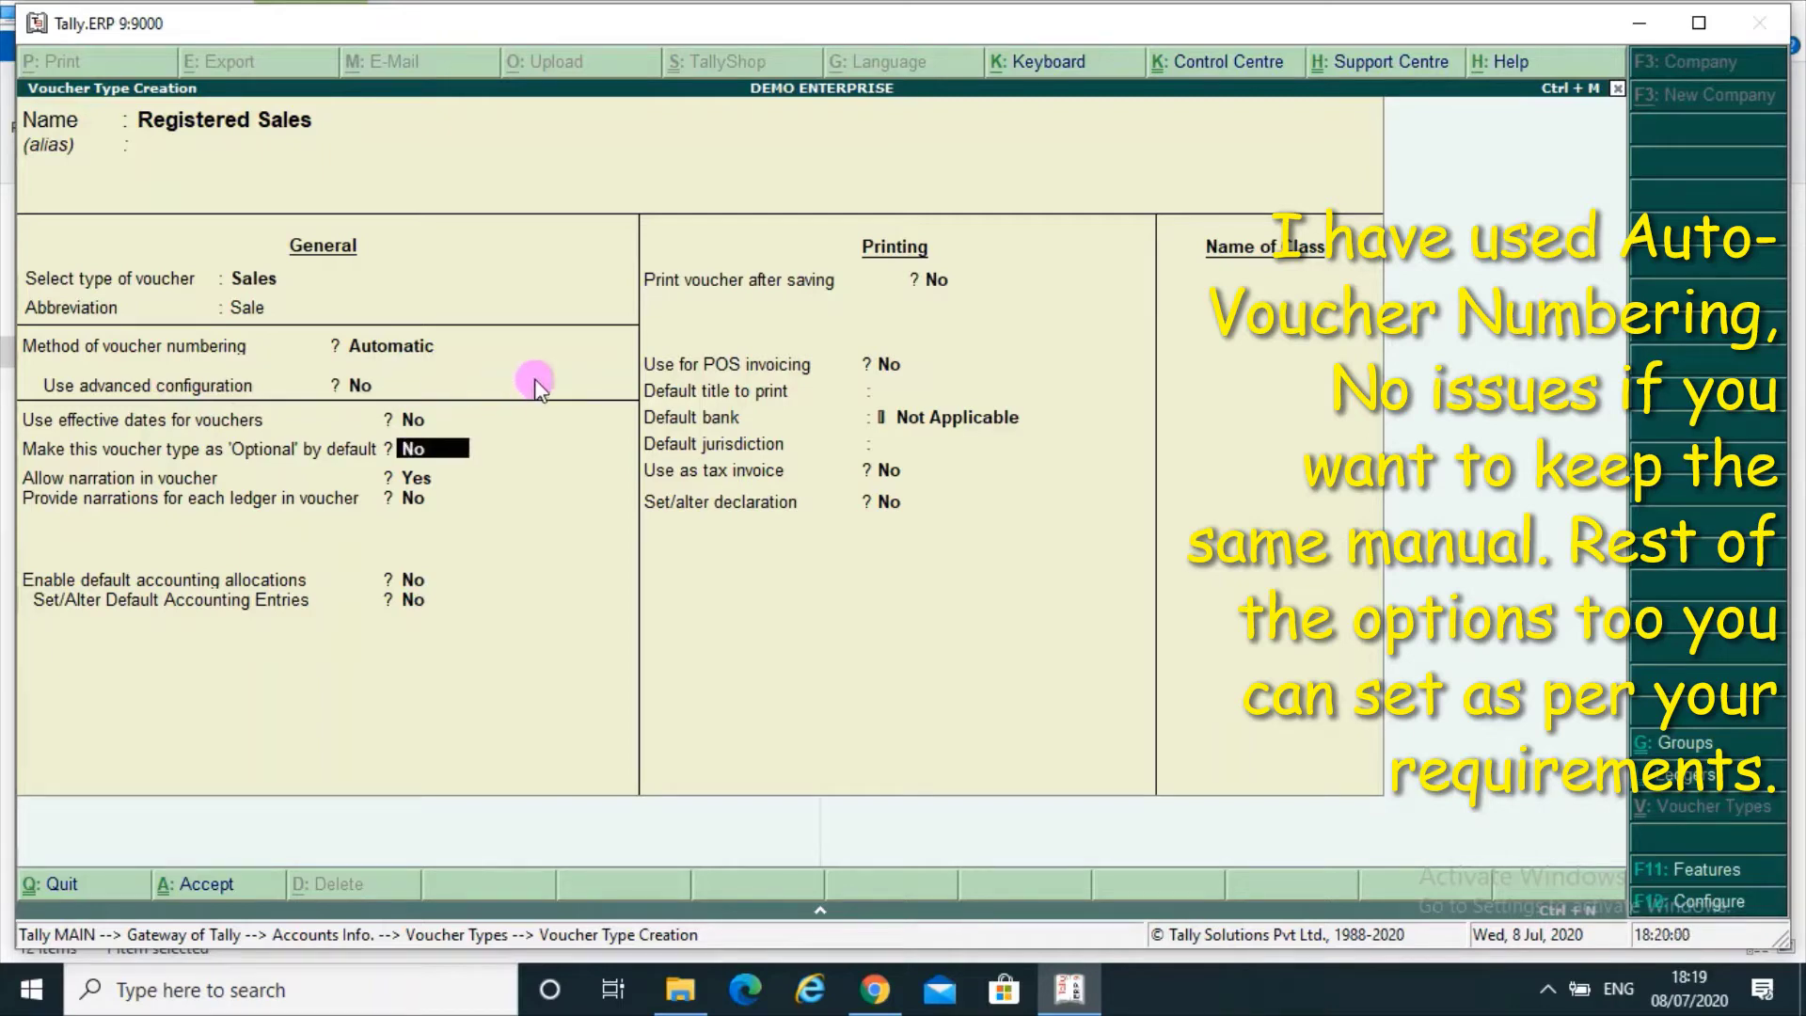
key(Return)
key(Return)
key(Return)
key(Return)
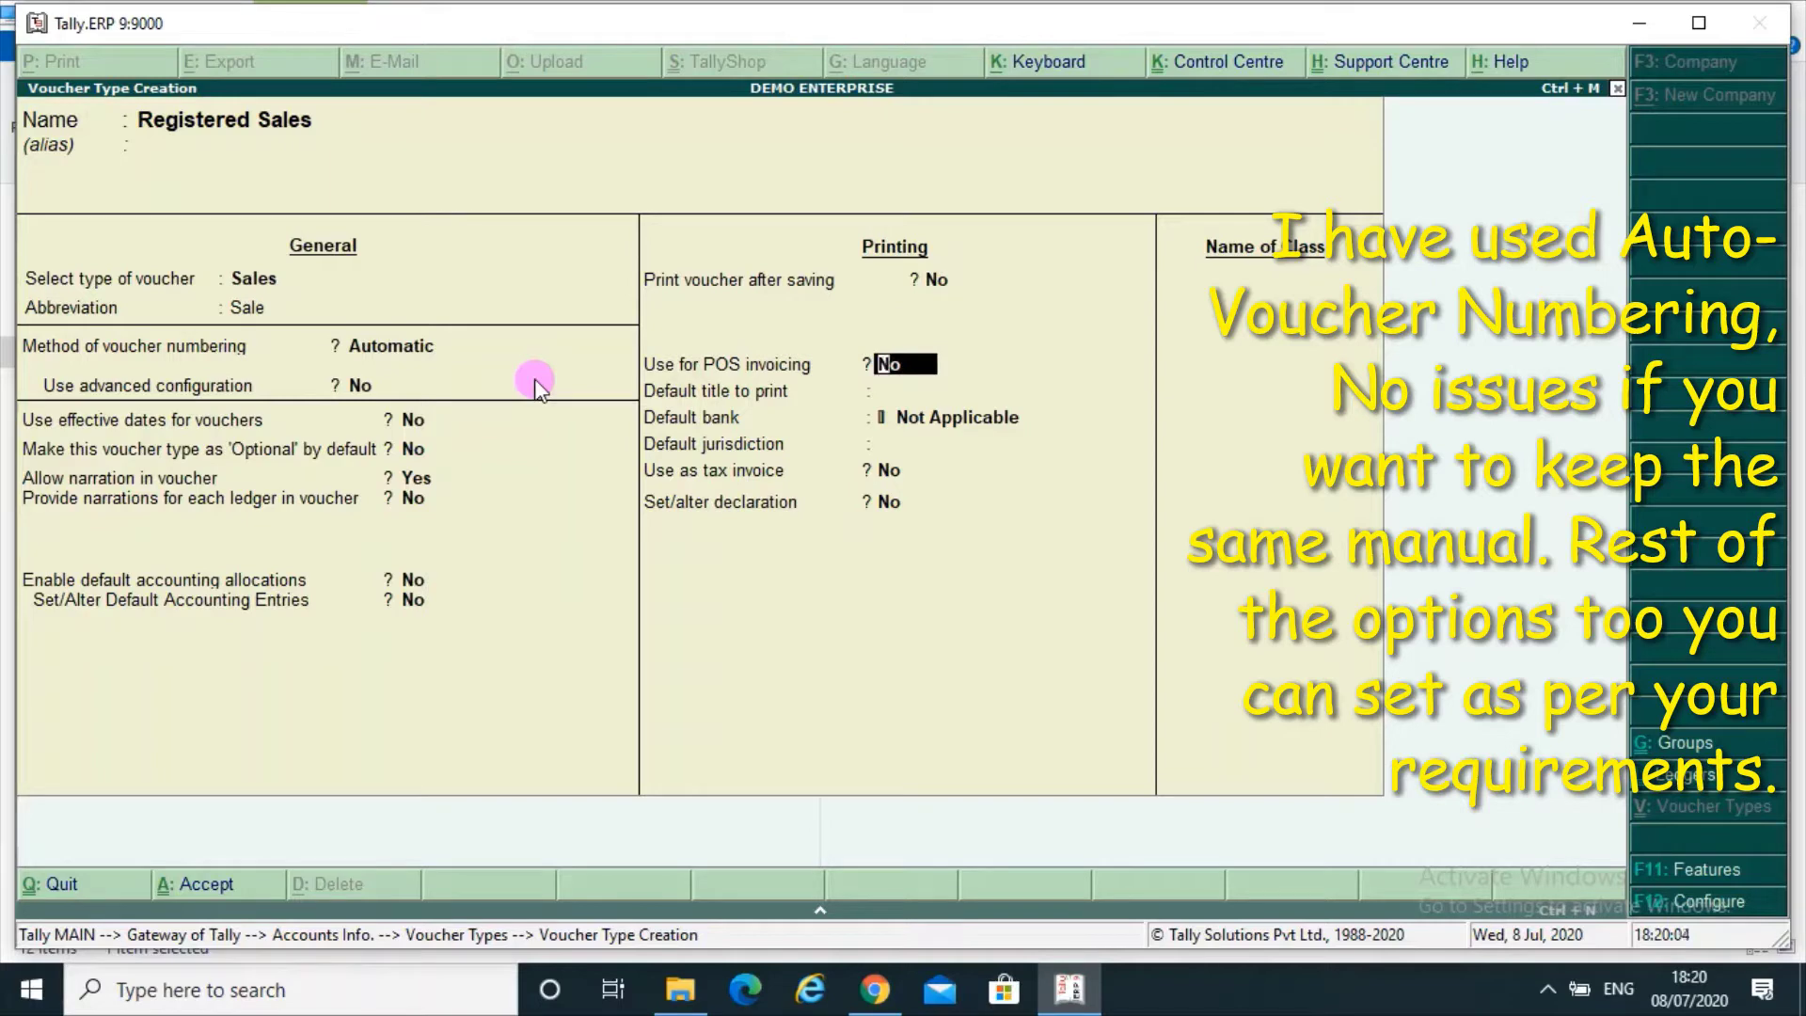
Step: Enable printing the voucher after saving and set the default print title to Tax Invoice
key(Up)
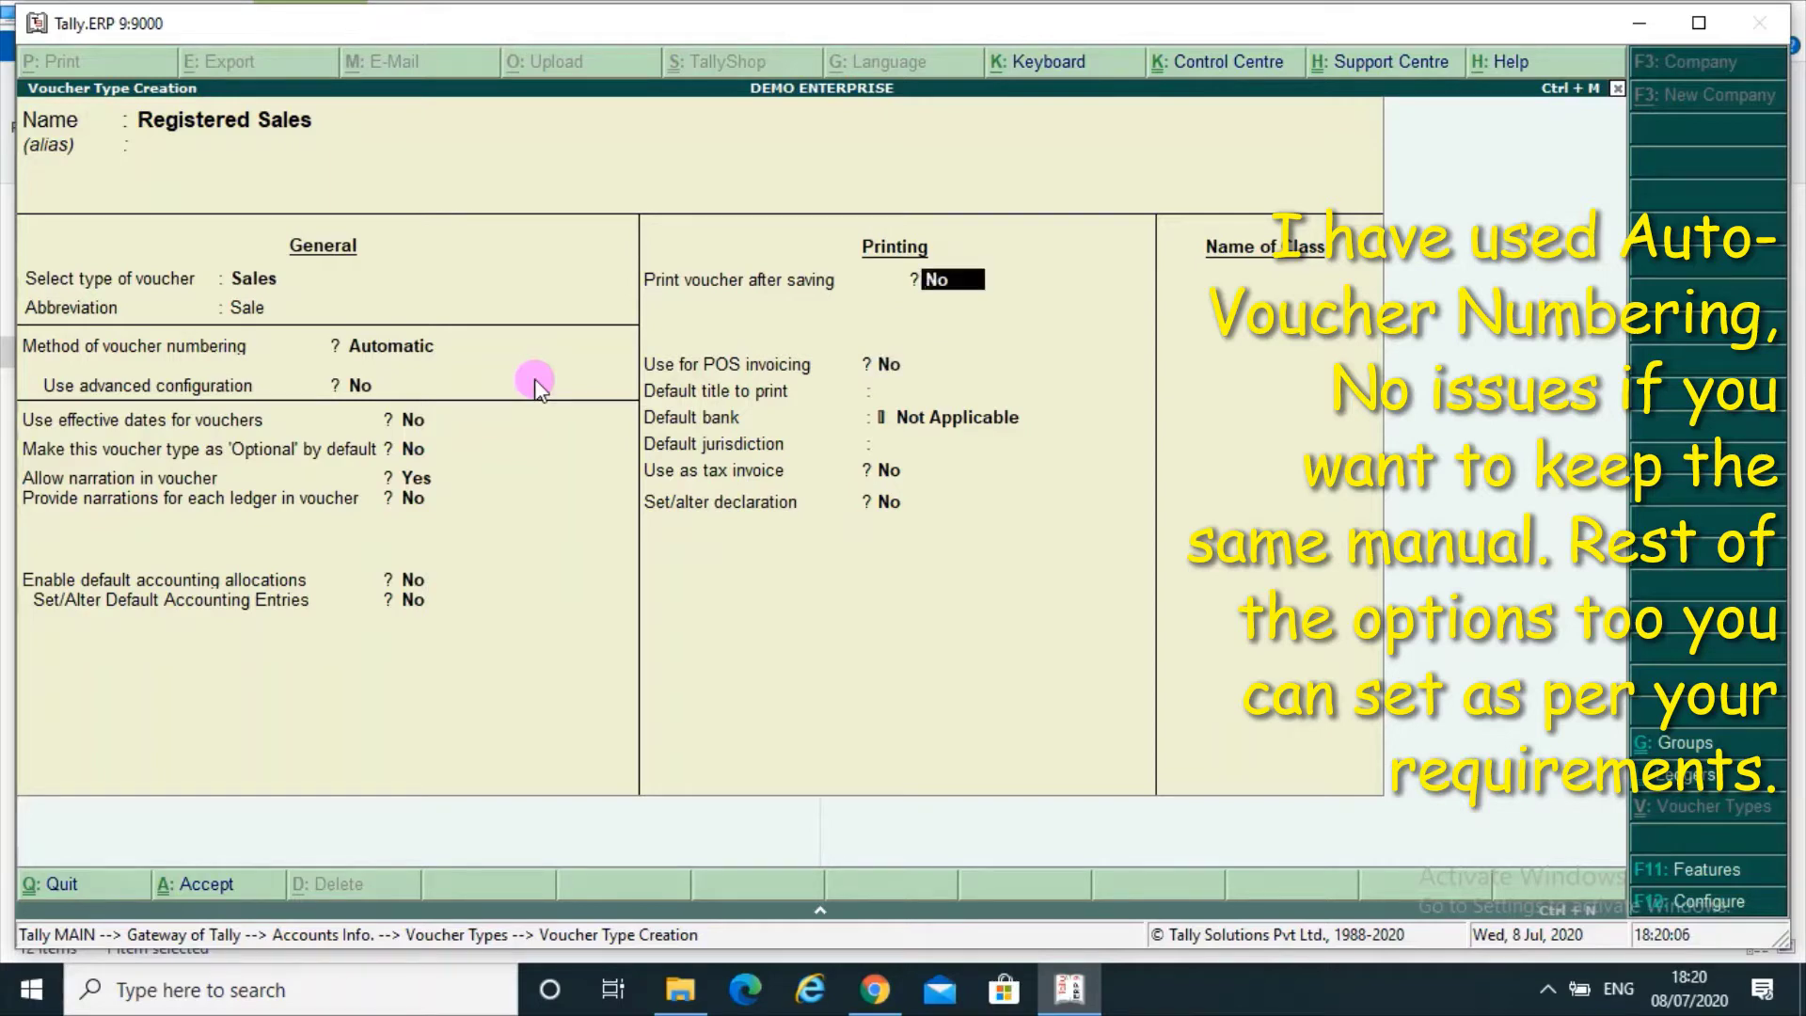
text(y)
key(Return)
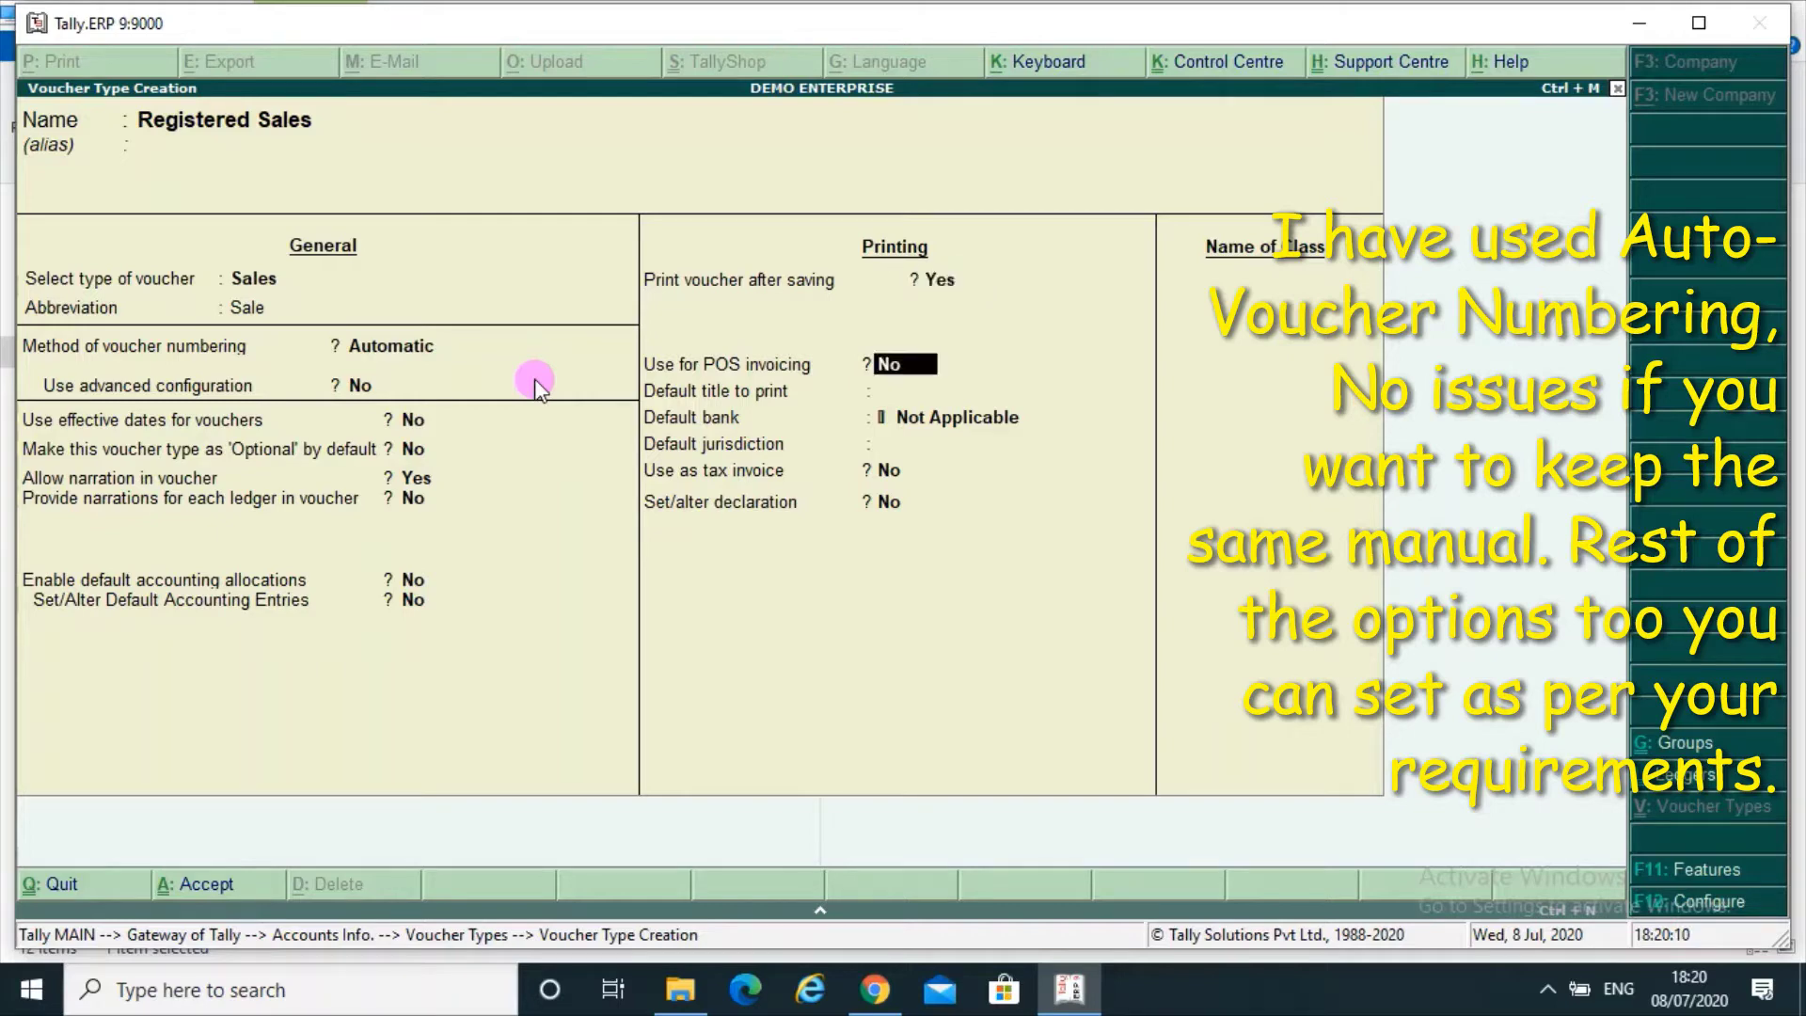
key(Return)
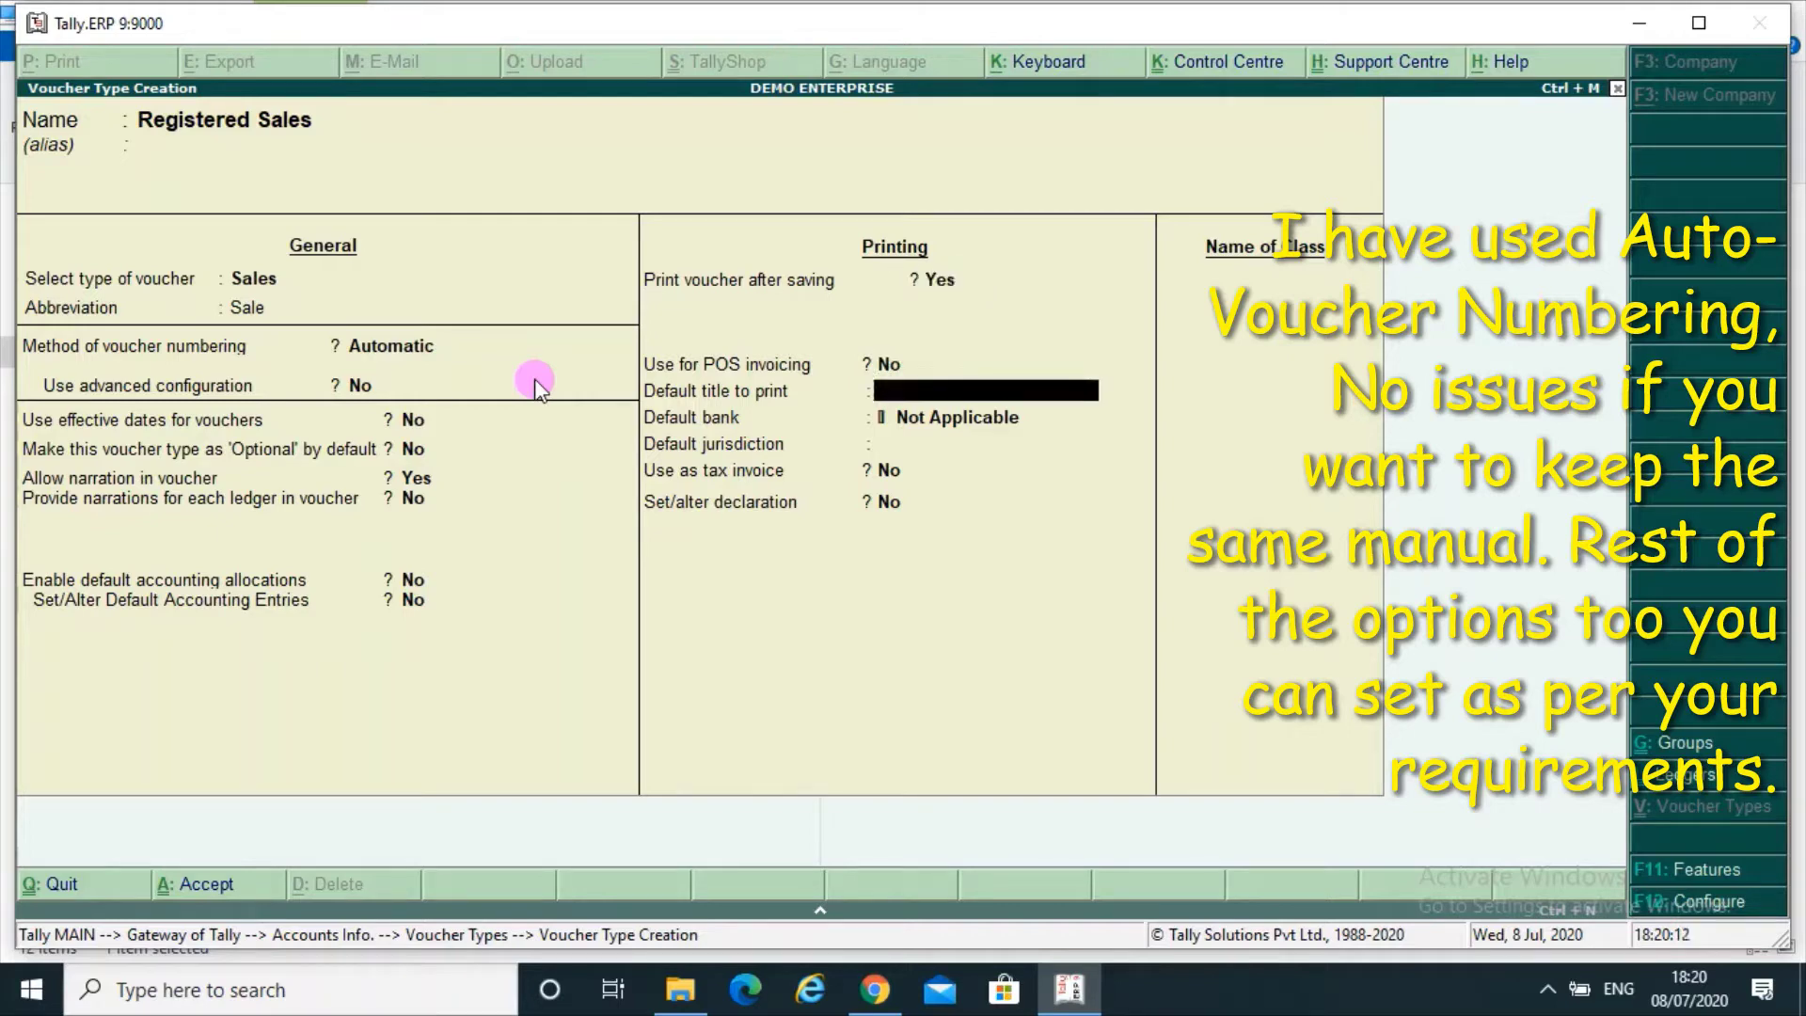
text(Tax Invoice)
key(Return)
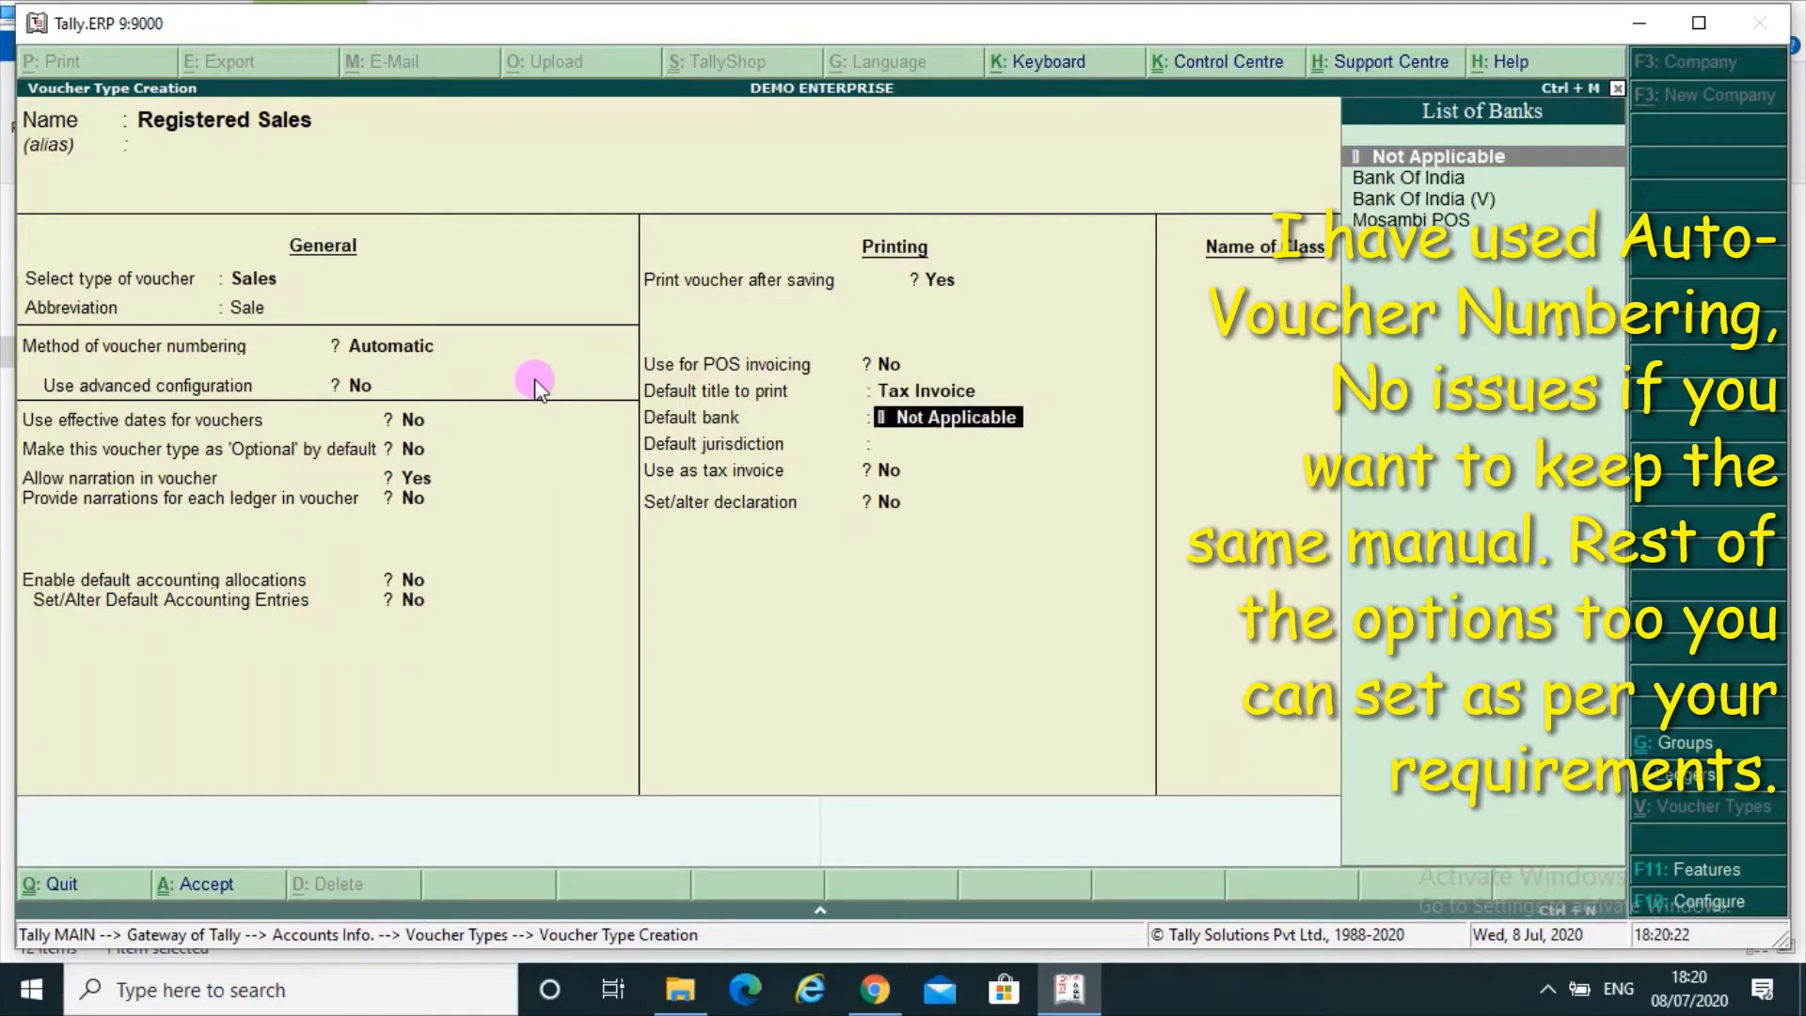
Step: Set the default bank to Bank Of India and the default jurisdiction to Tamluk
key(Down)
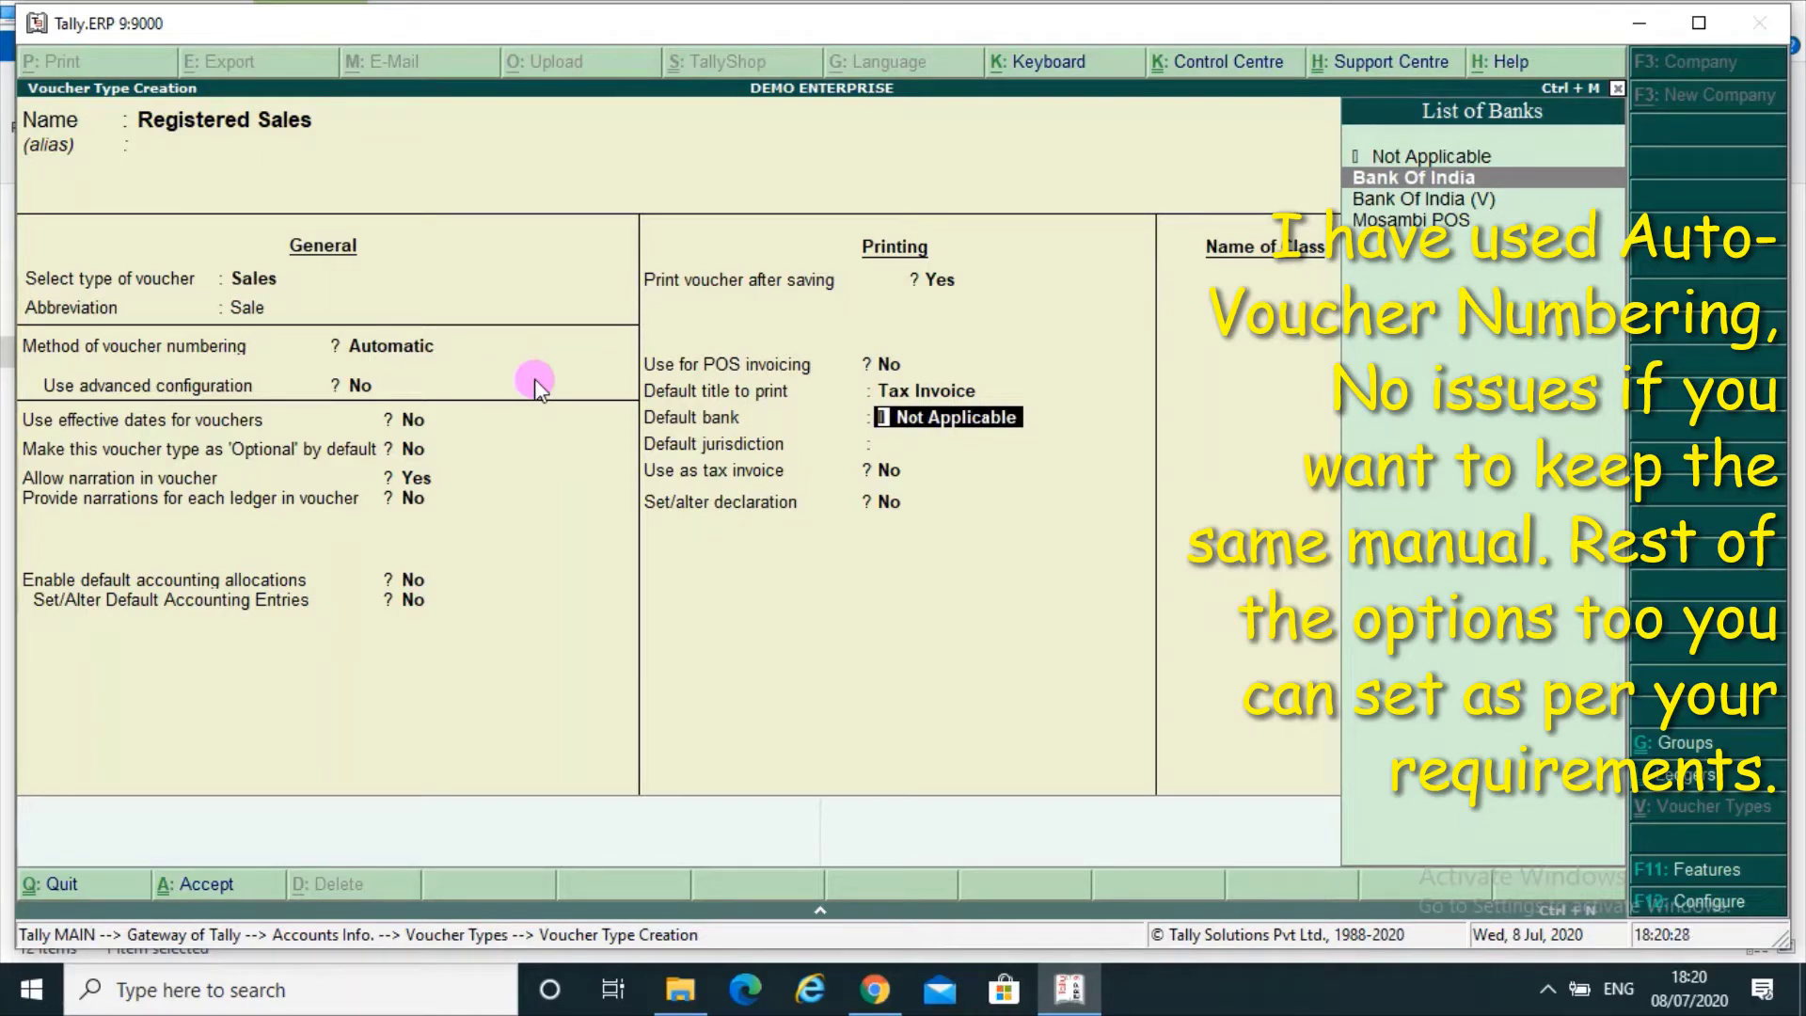
key(Return)
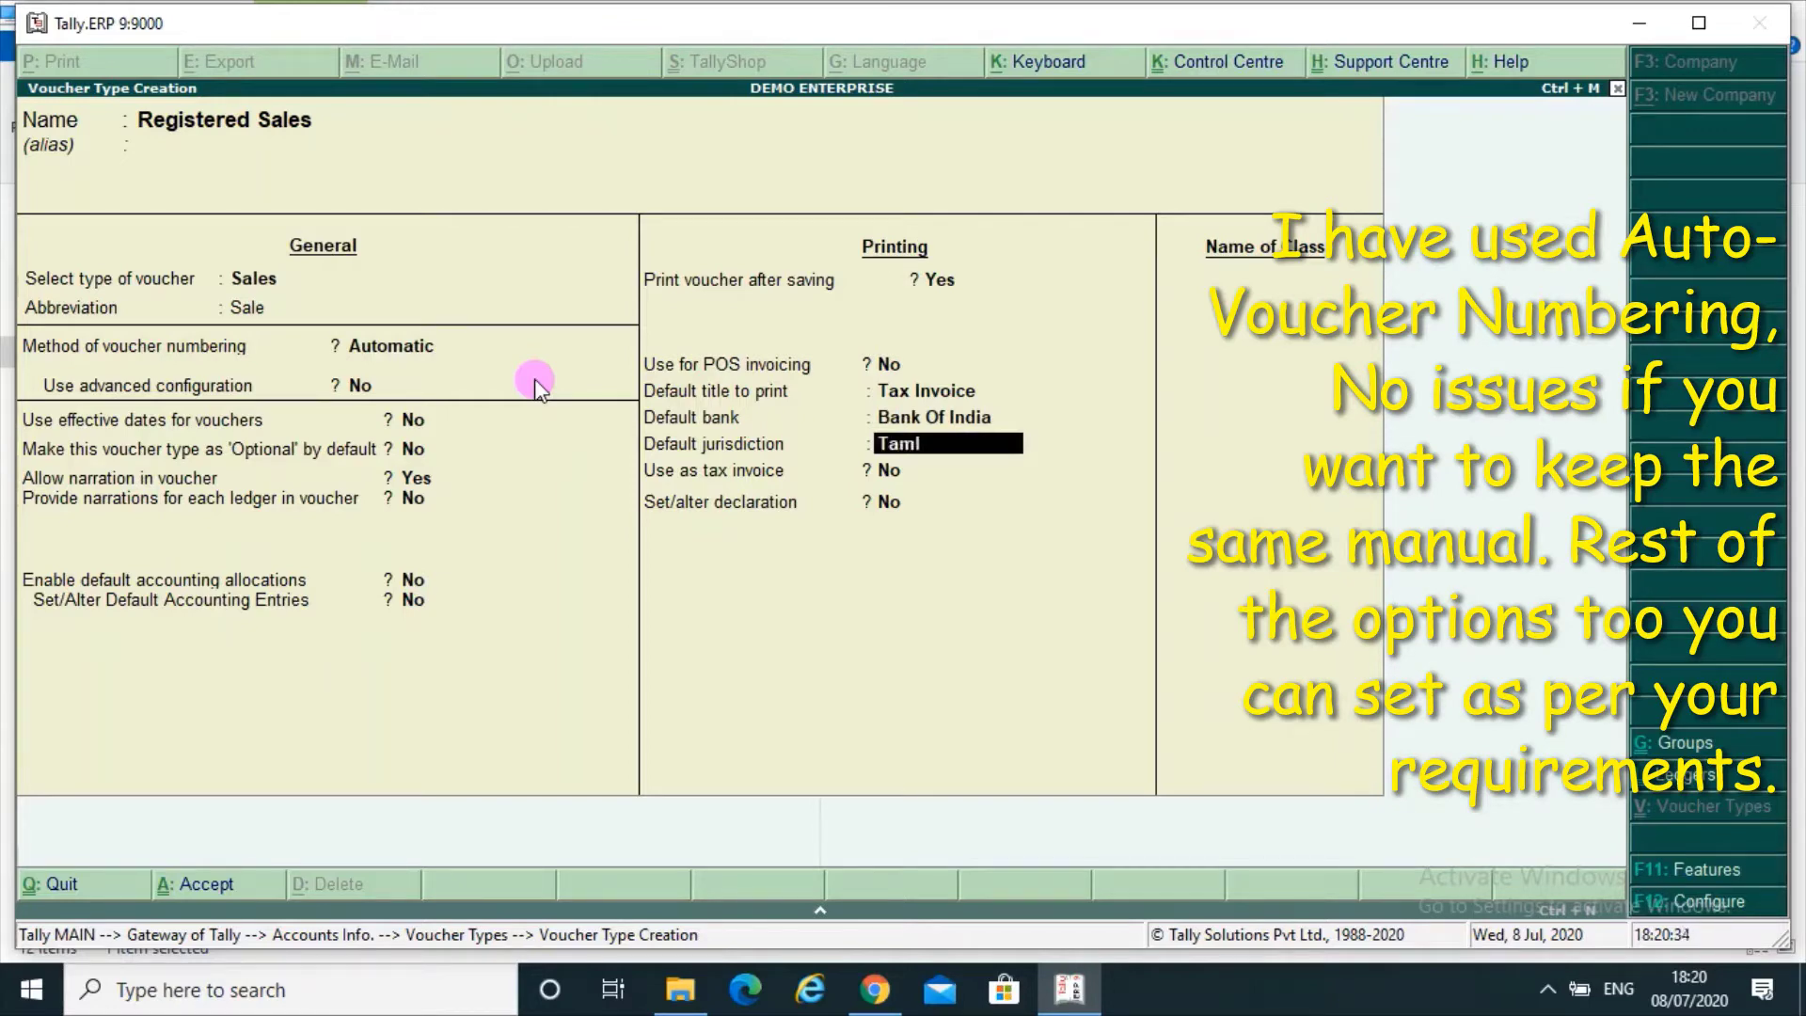
text(Tamluk)
key(Return)
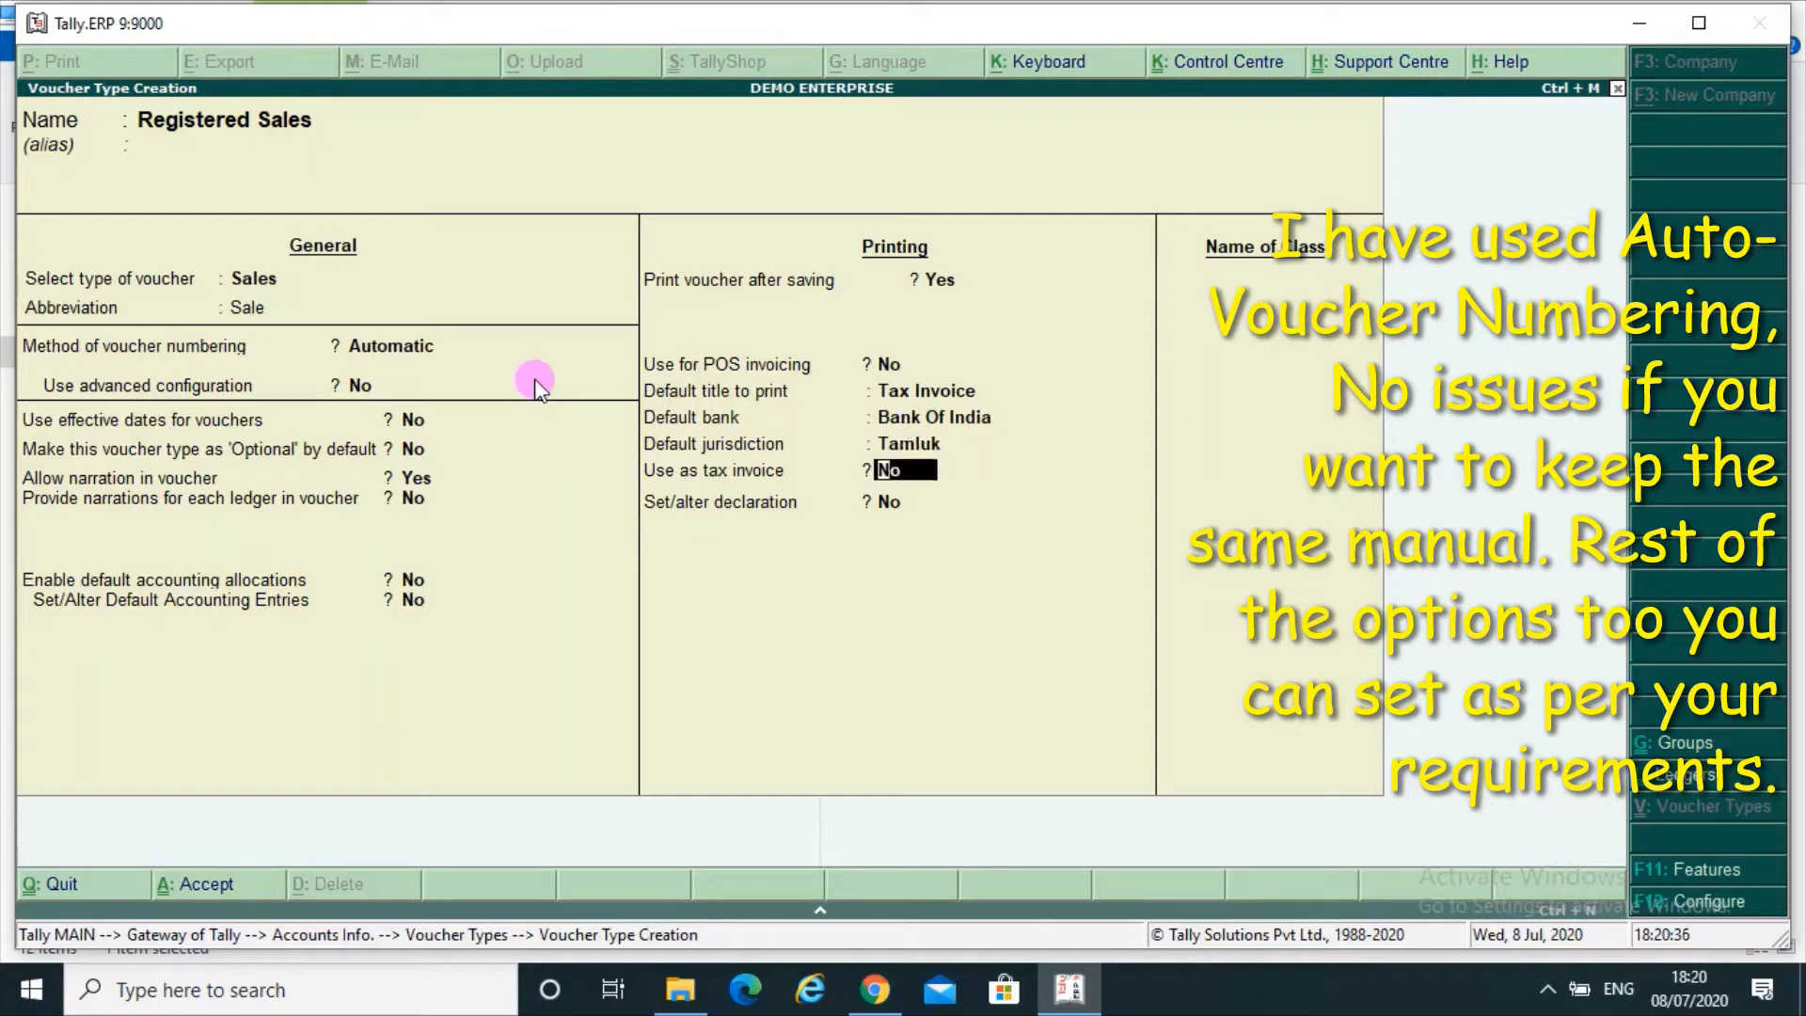
key(BackSpace)
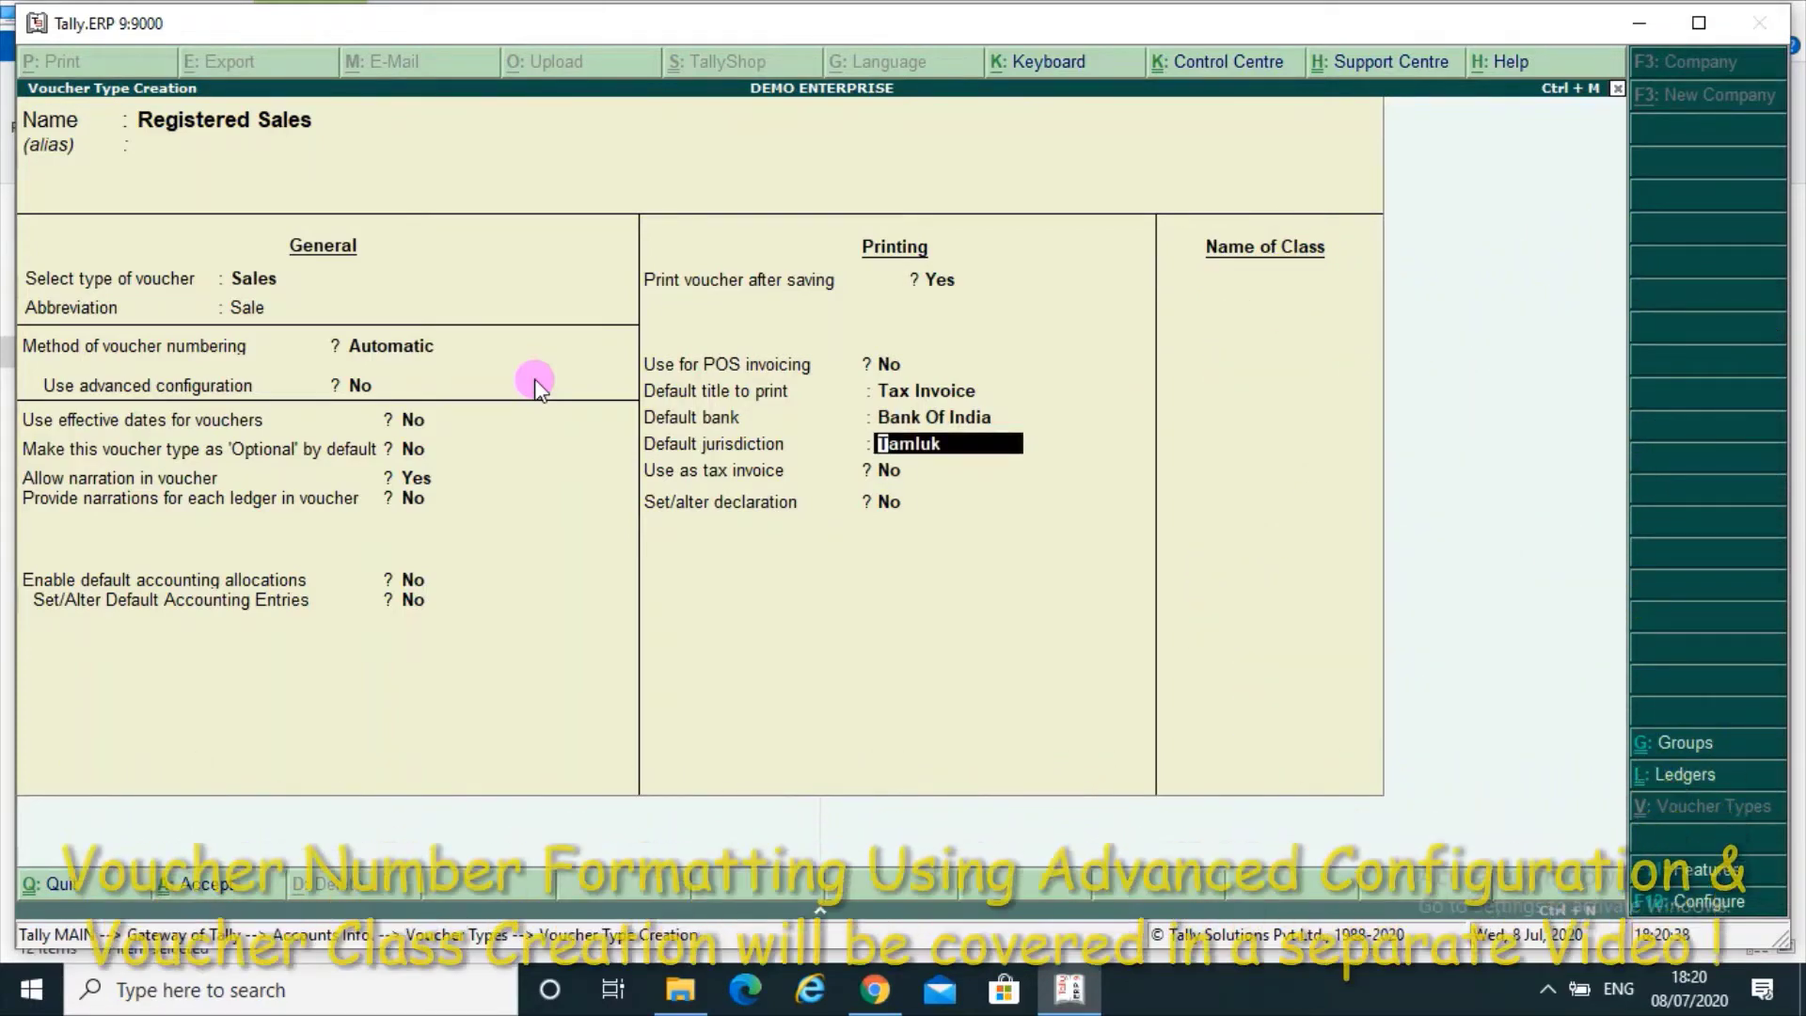
Step: Save the Registered Sales voucher type with no voucher class and return to the Gateway of Tally
key(Return)
key(Return)
key(Return)
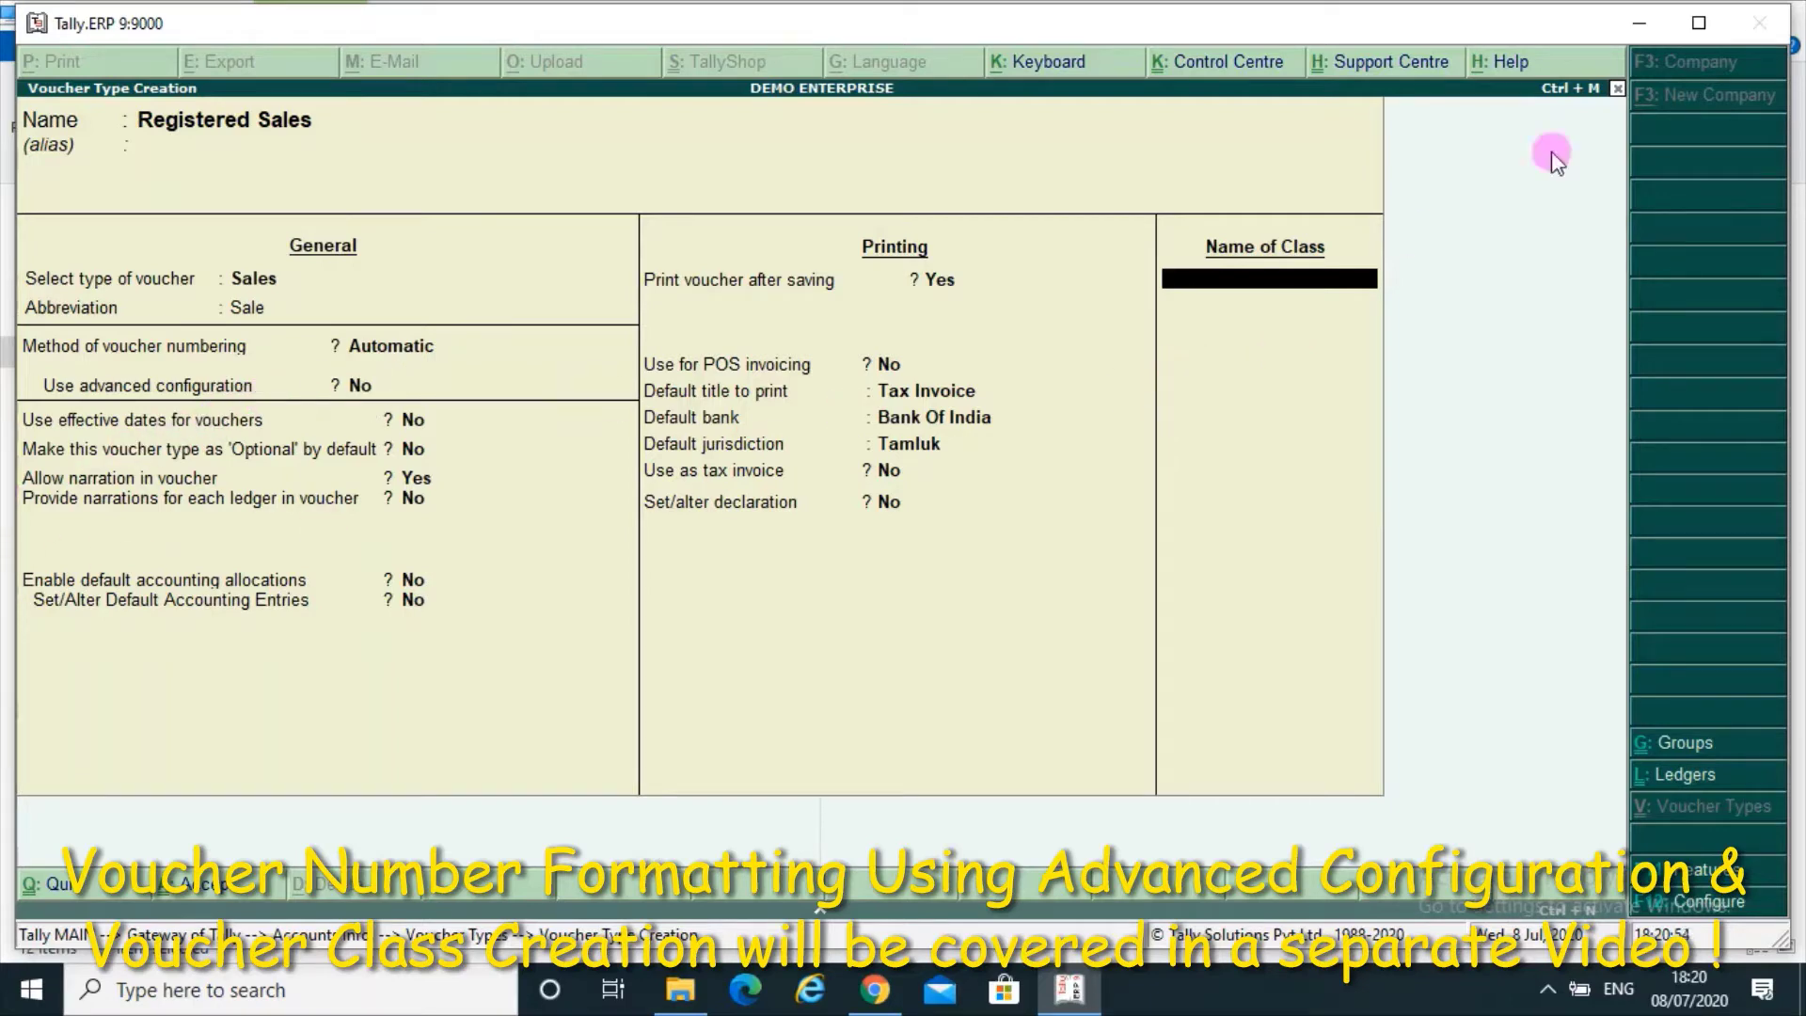
key(Return)
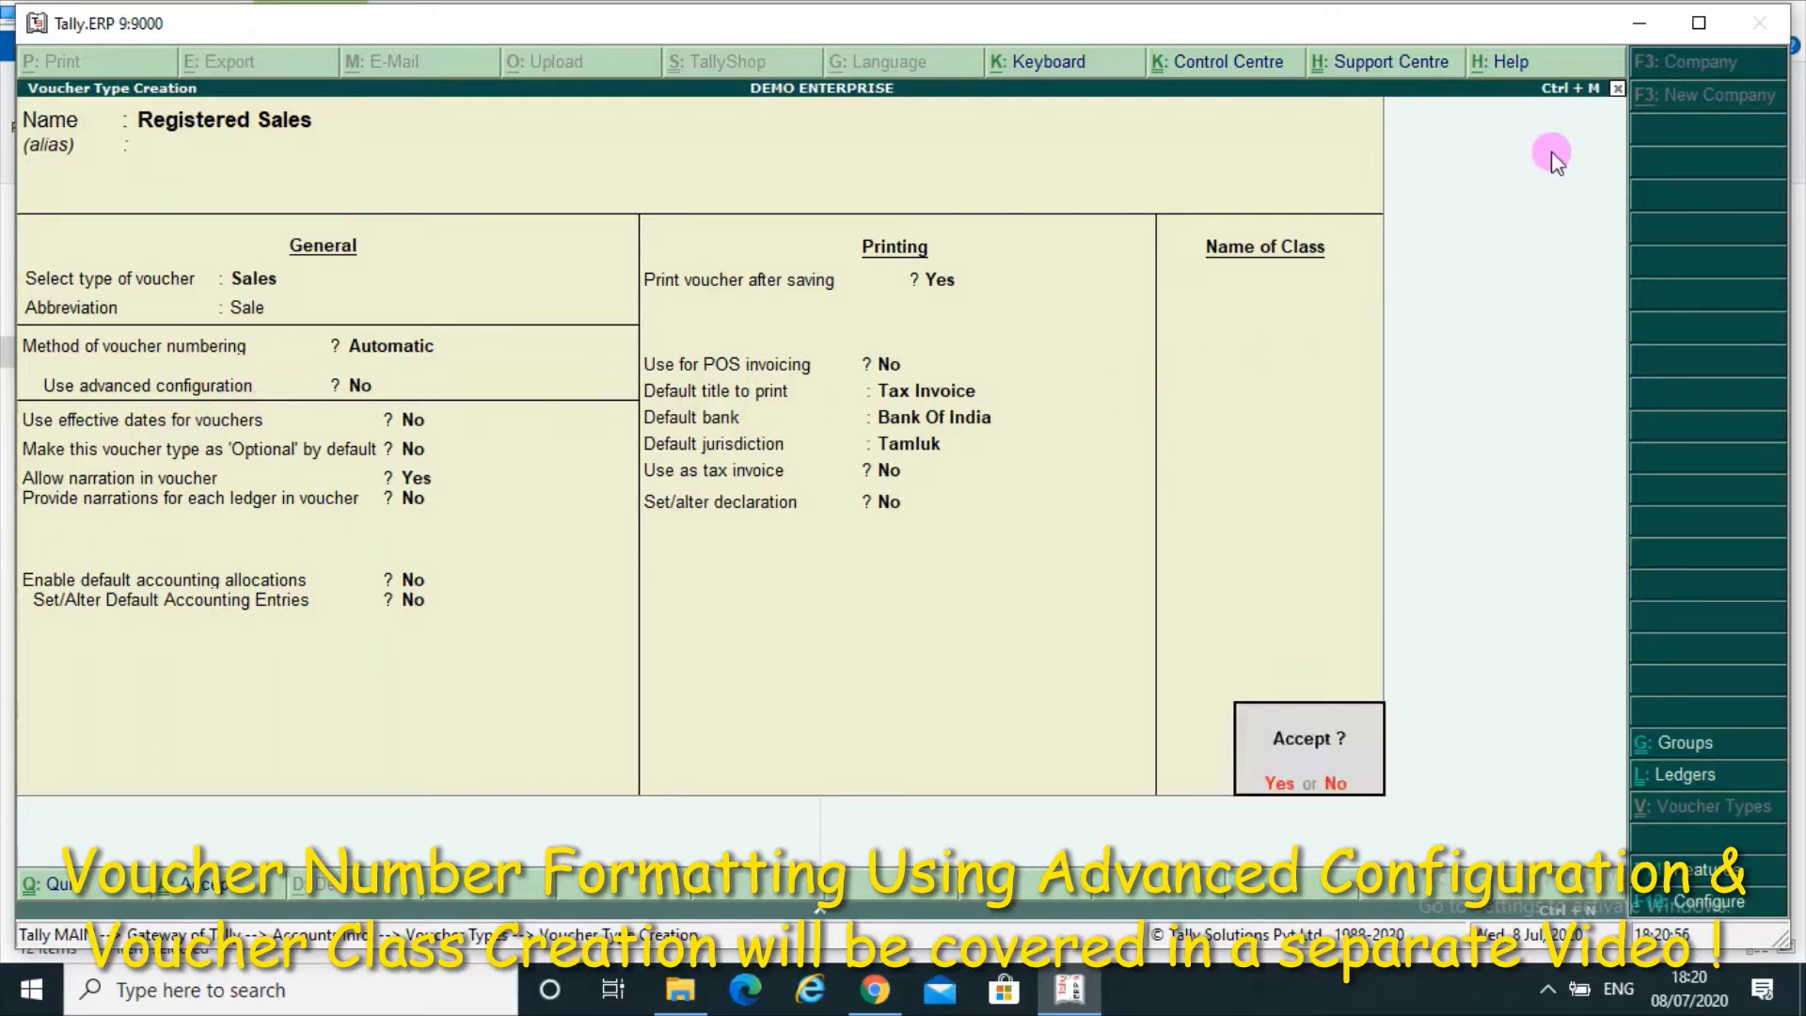
key(Return)
key(Escape)
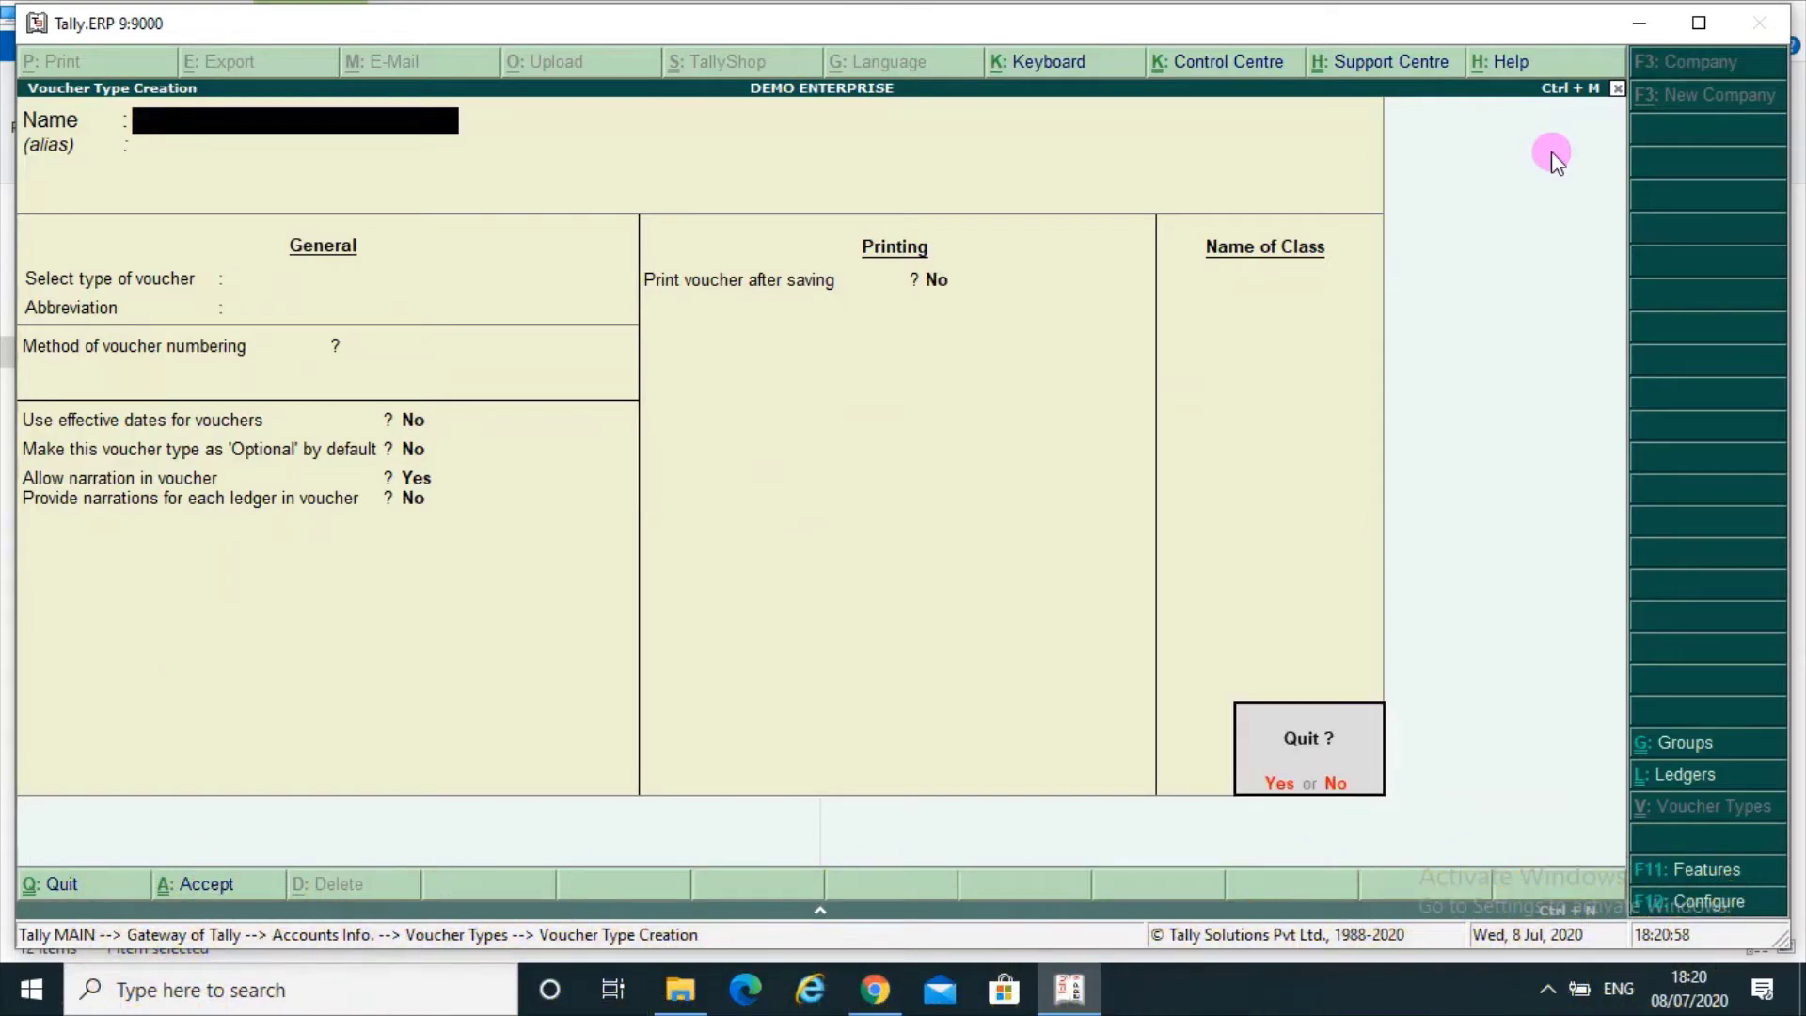
key(Return)
key(Escape)
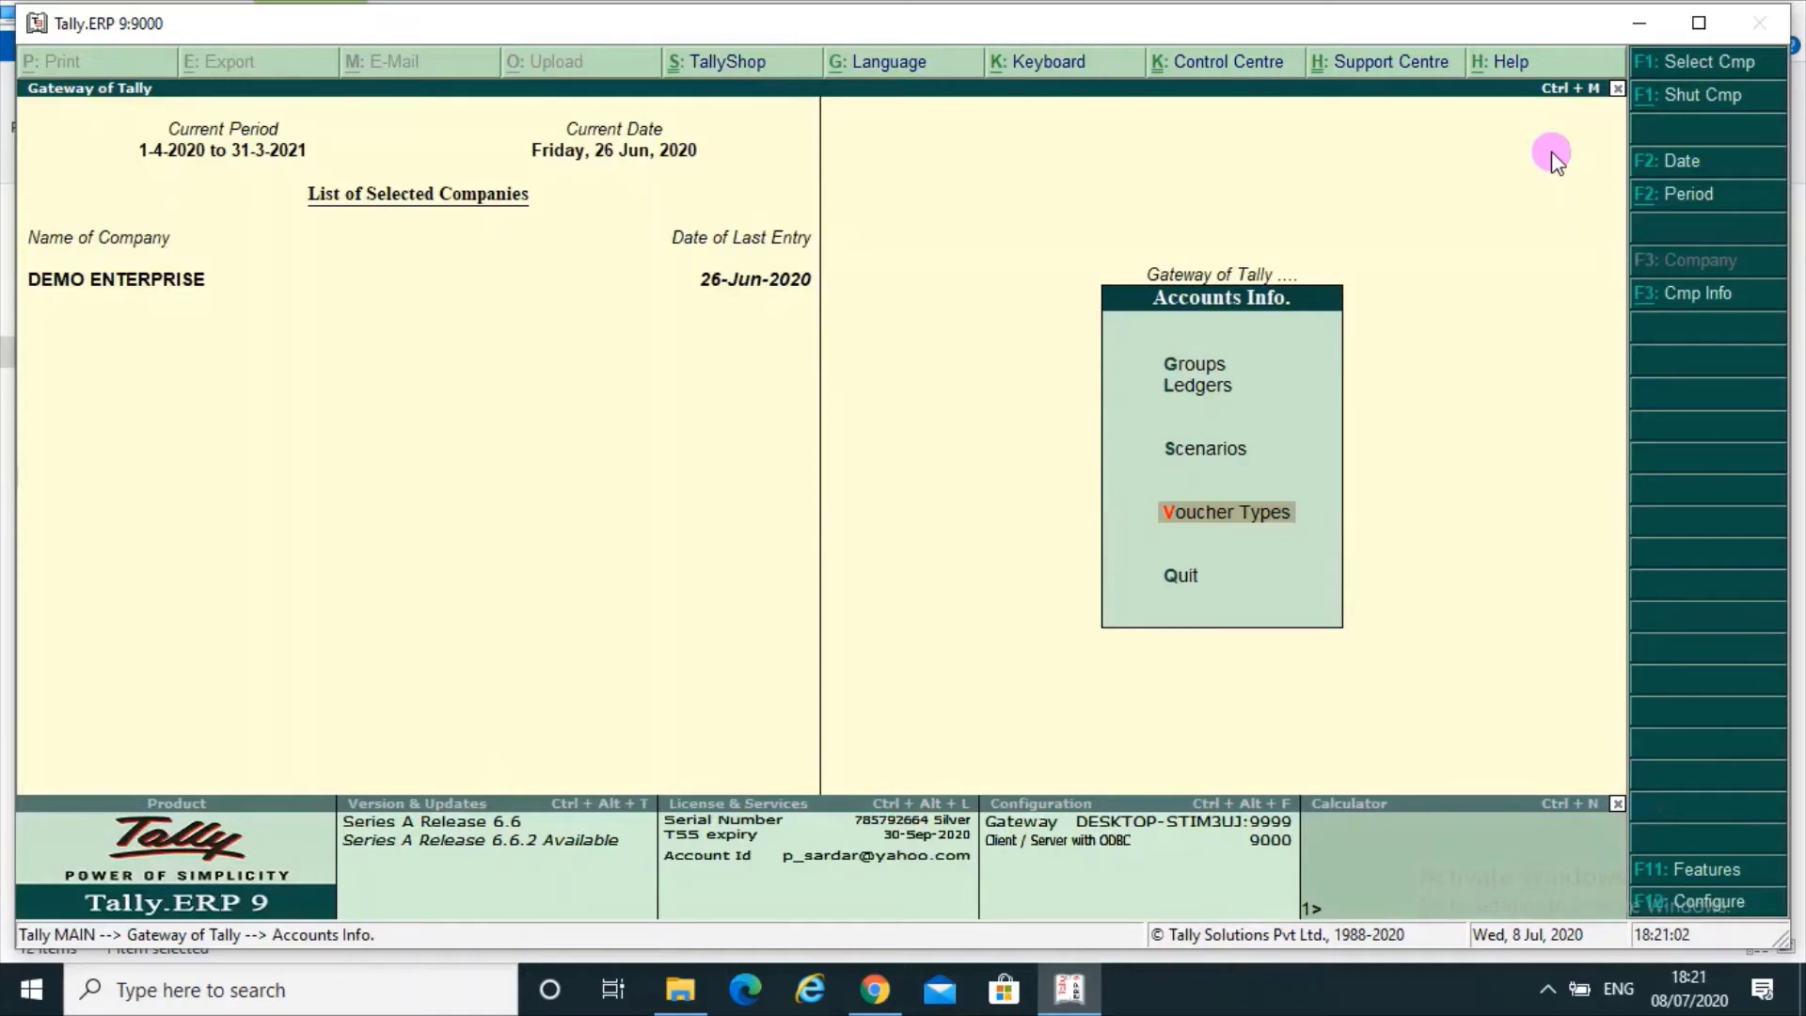
key(Escape)
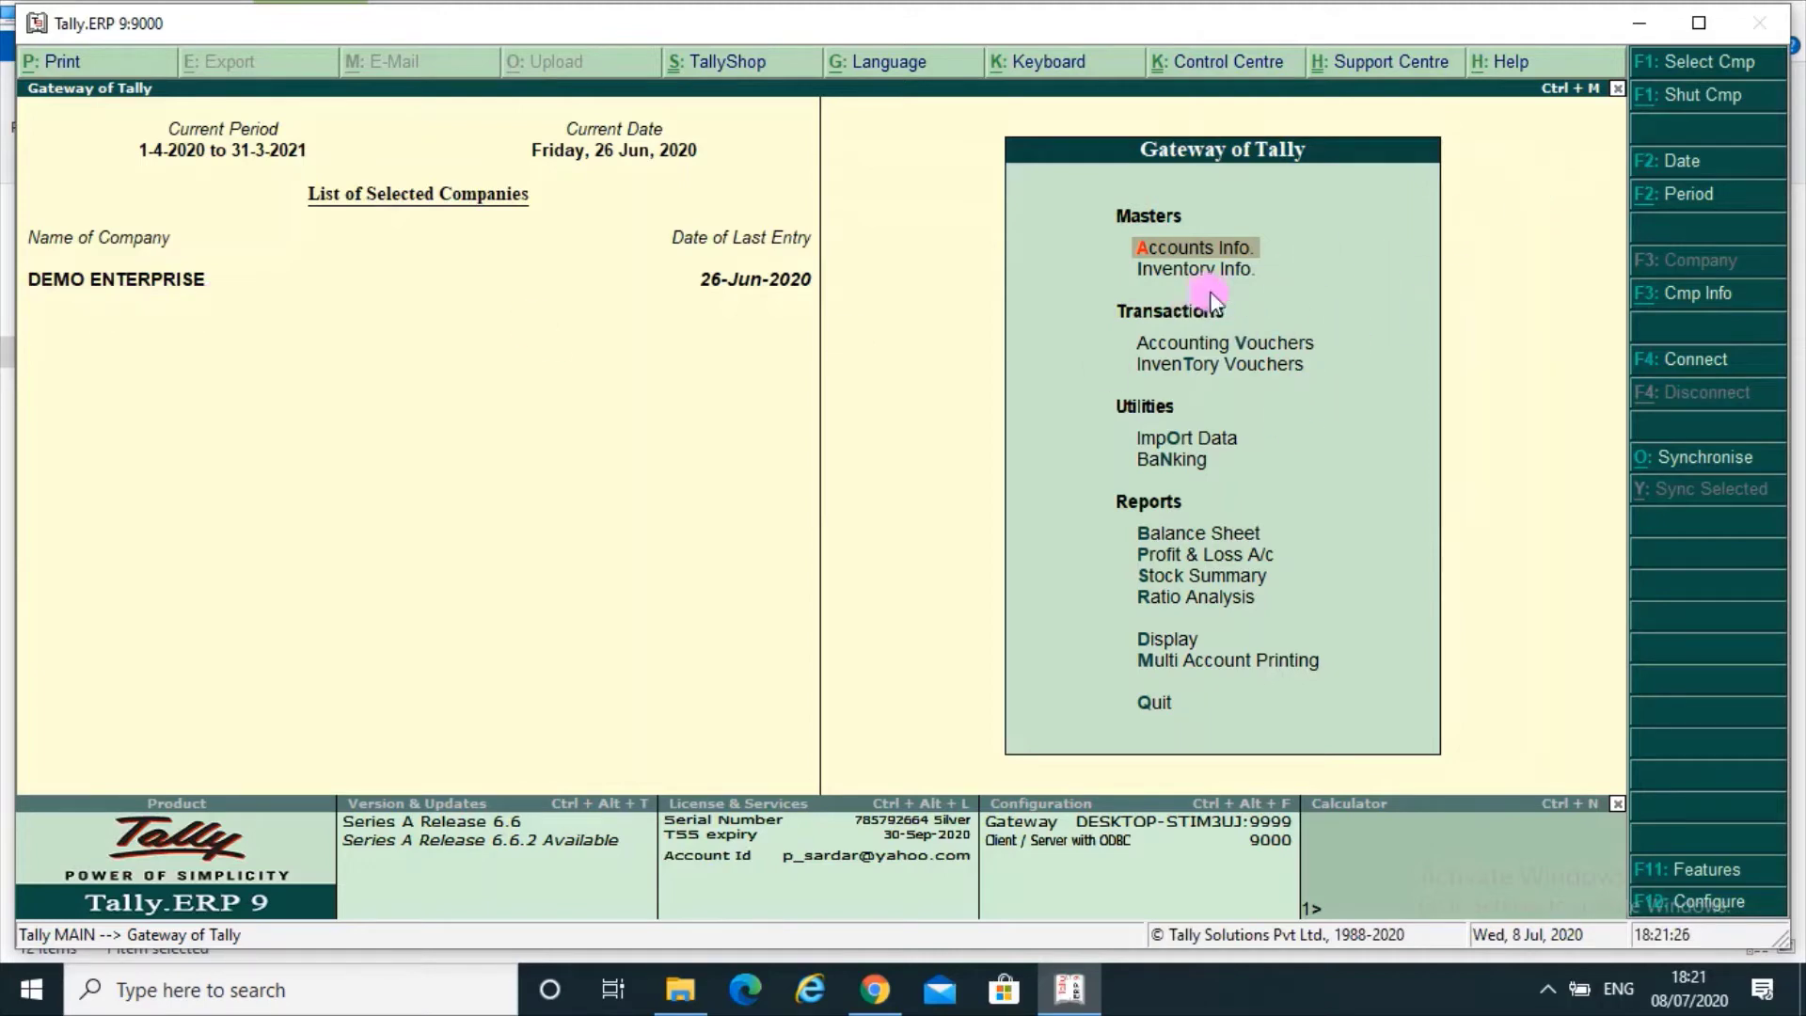
Step: Check the company selection list for the data path and DEMO ENTERPRISE's folder number, without switching company
click(1715, 66)
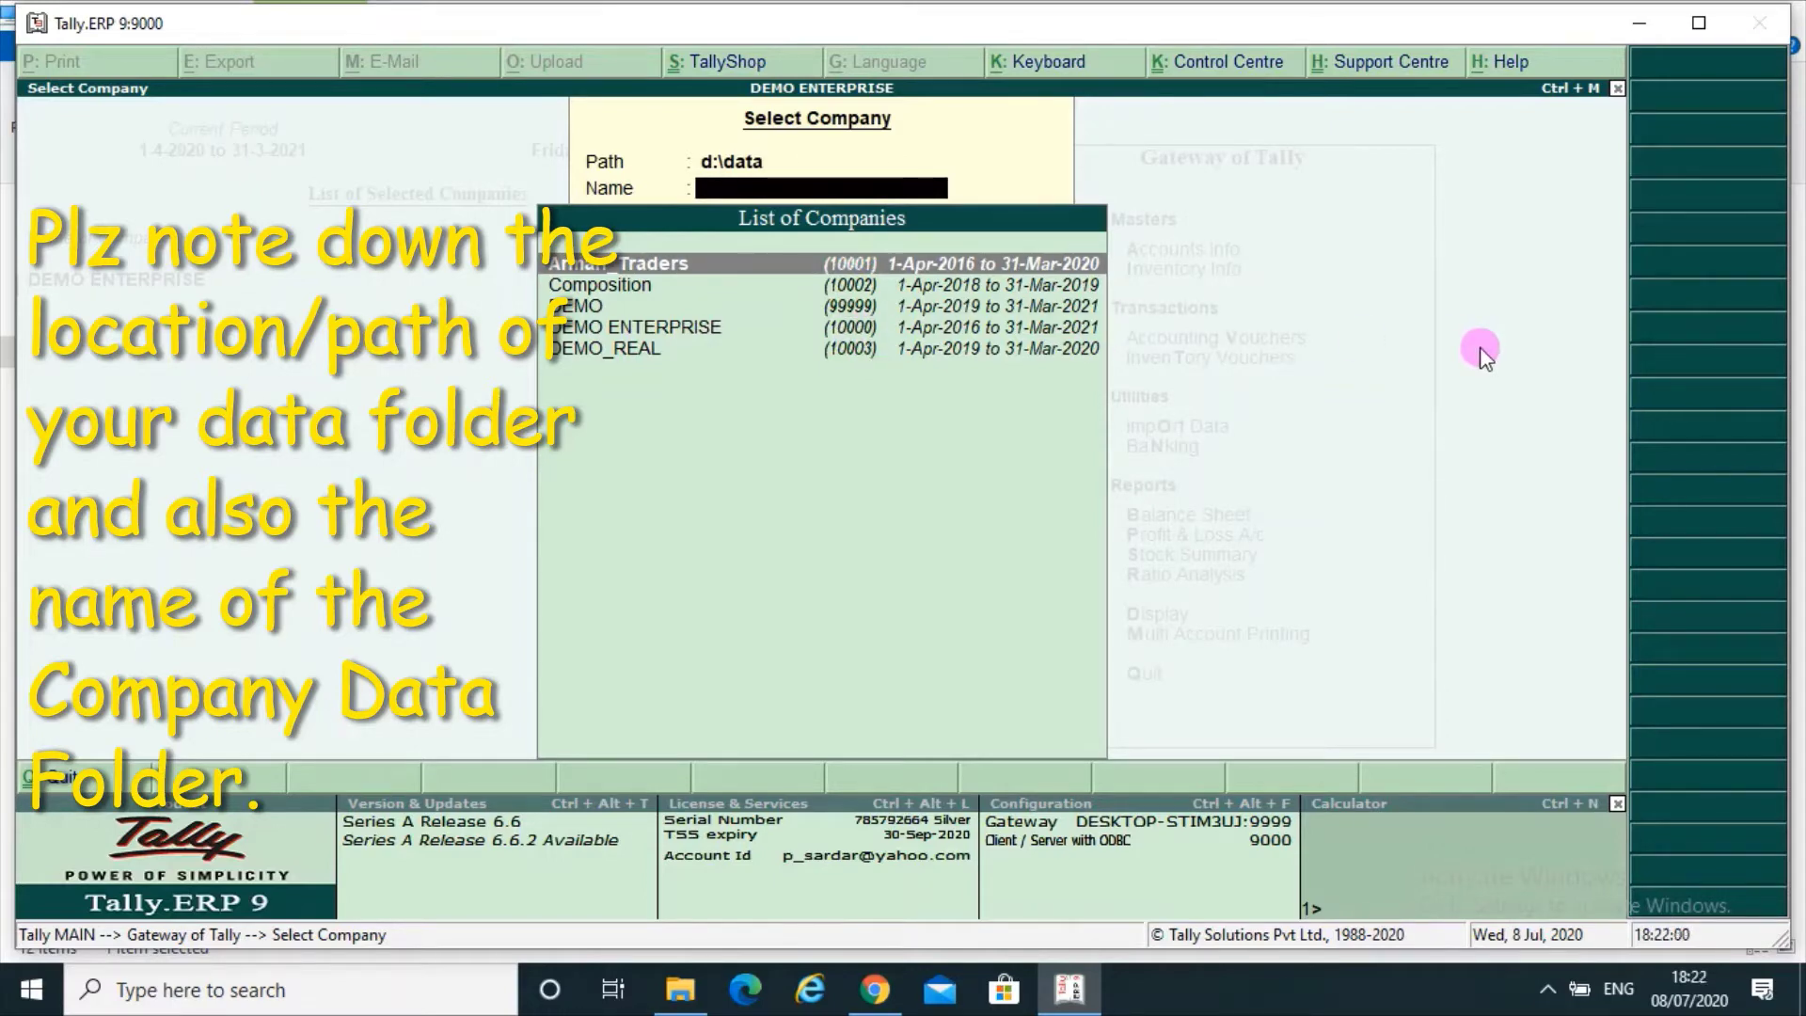
key(BackSpace)
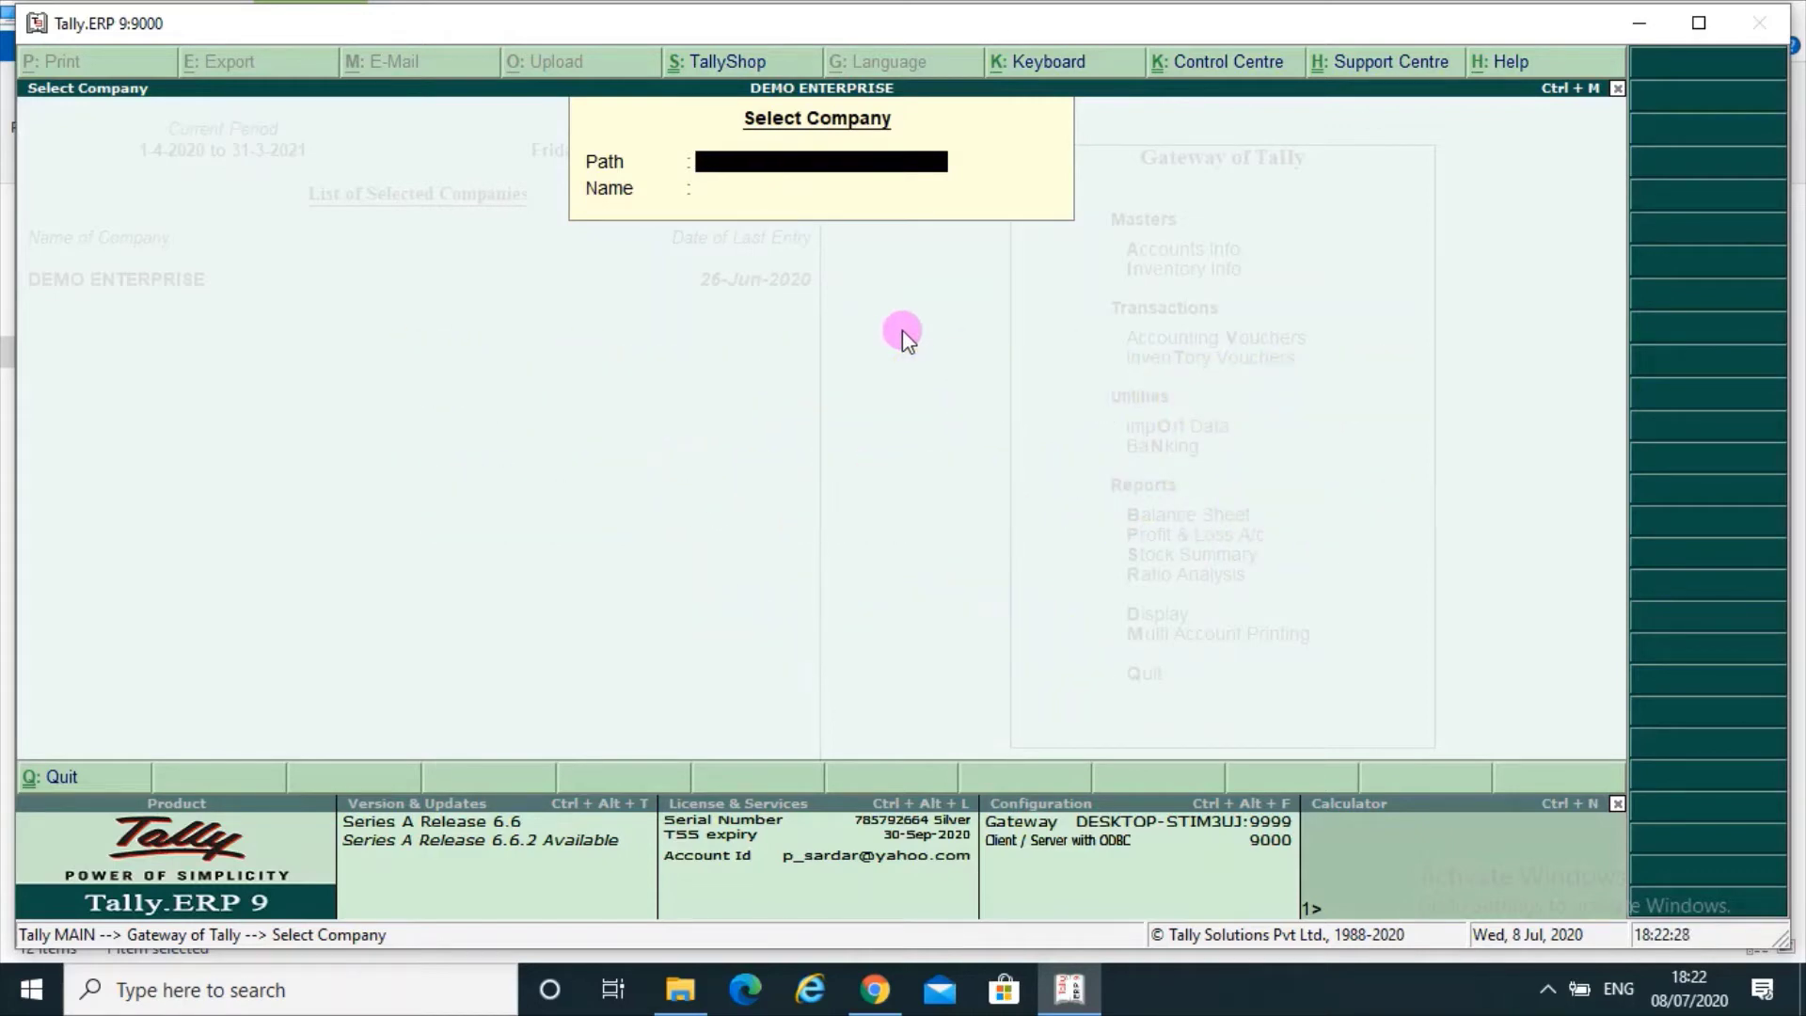
key(Escape)
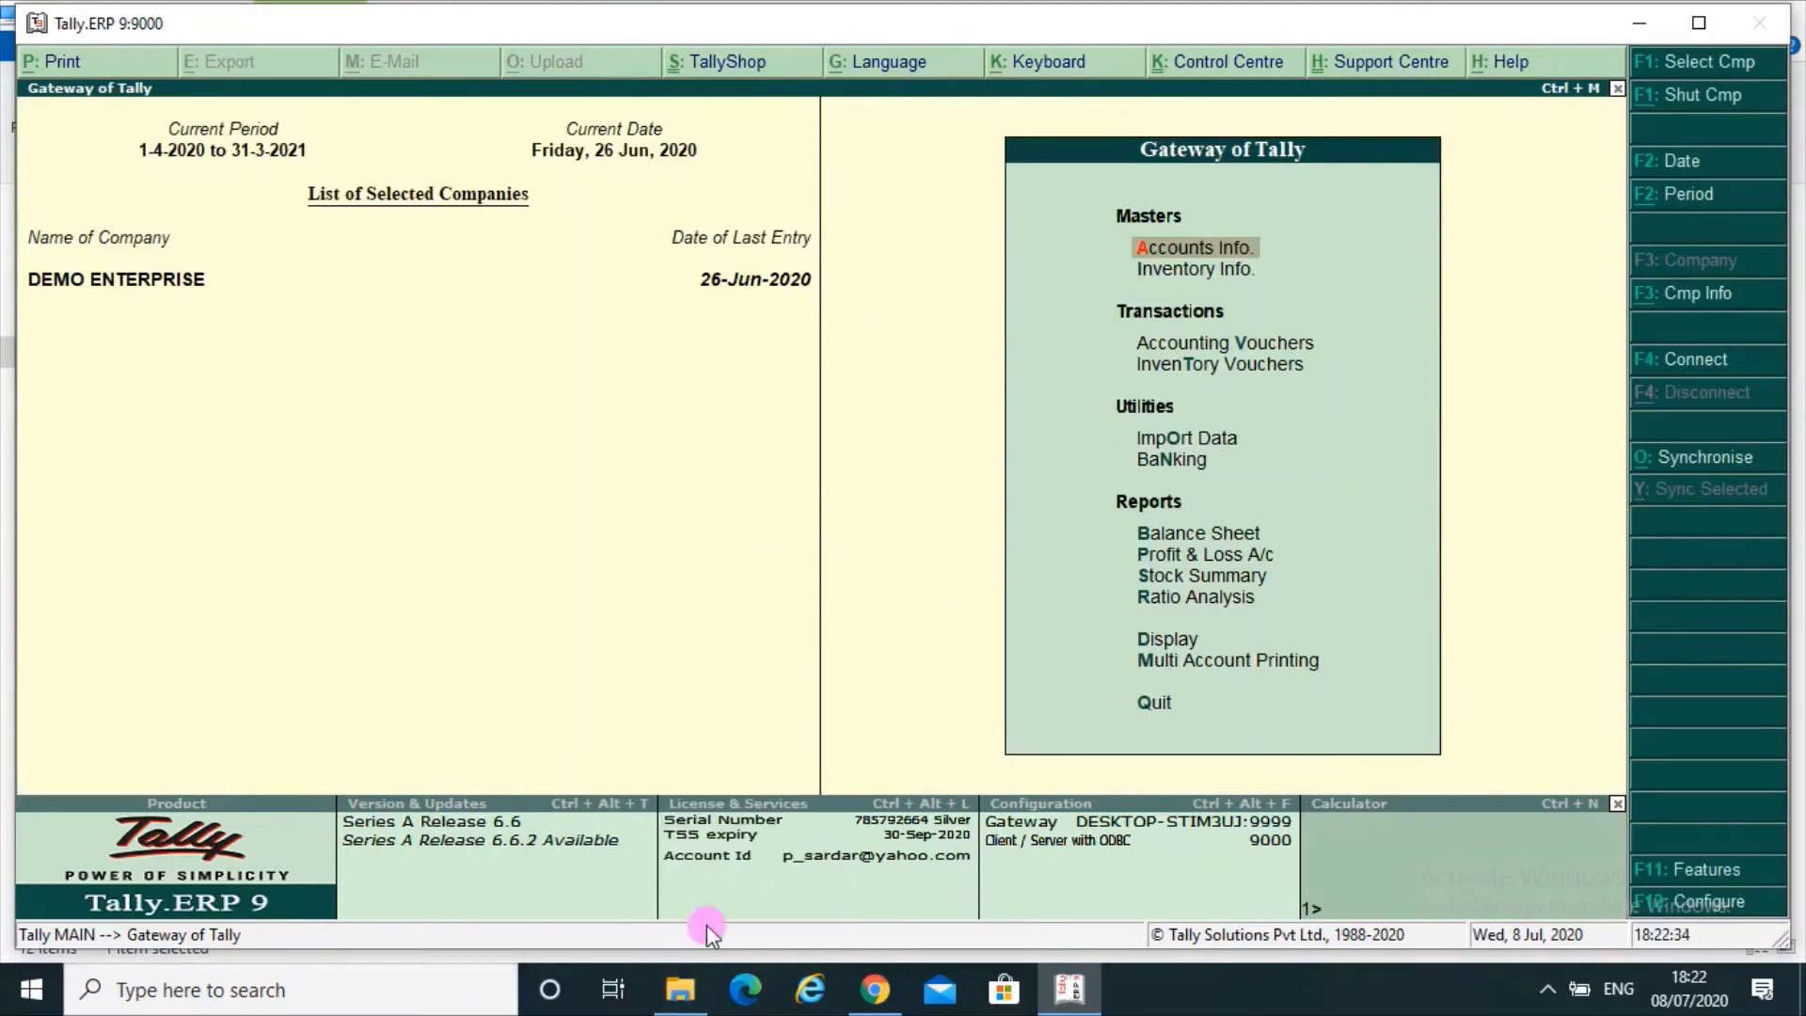
Step: Switch to File Explorer and make a copy of the company folder 10000 inside the data folder on drive D
click(689, 992)
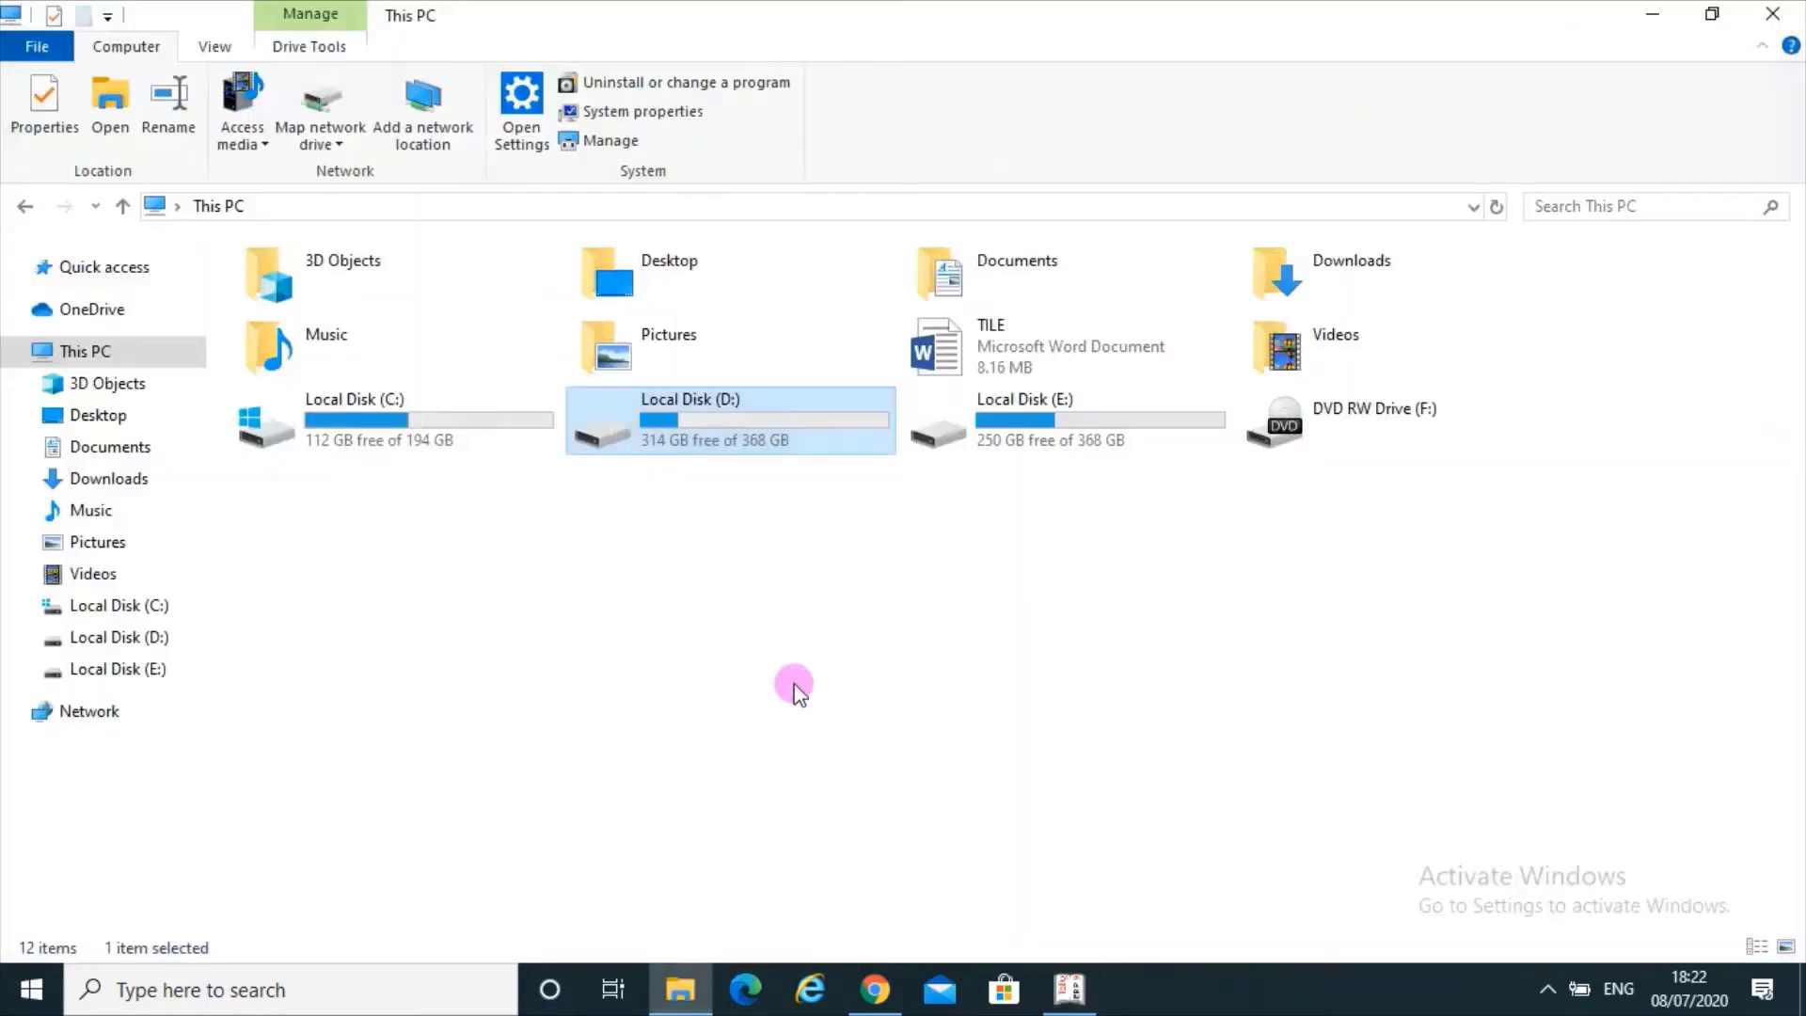
click(292, 204)
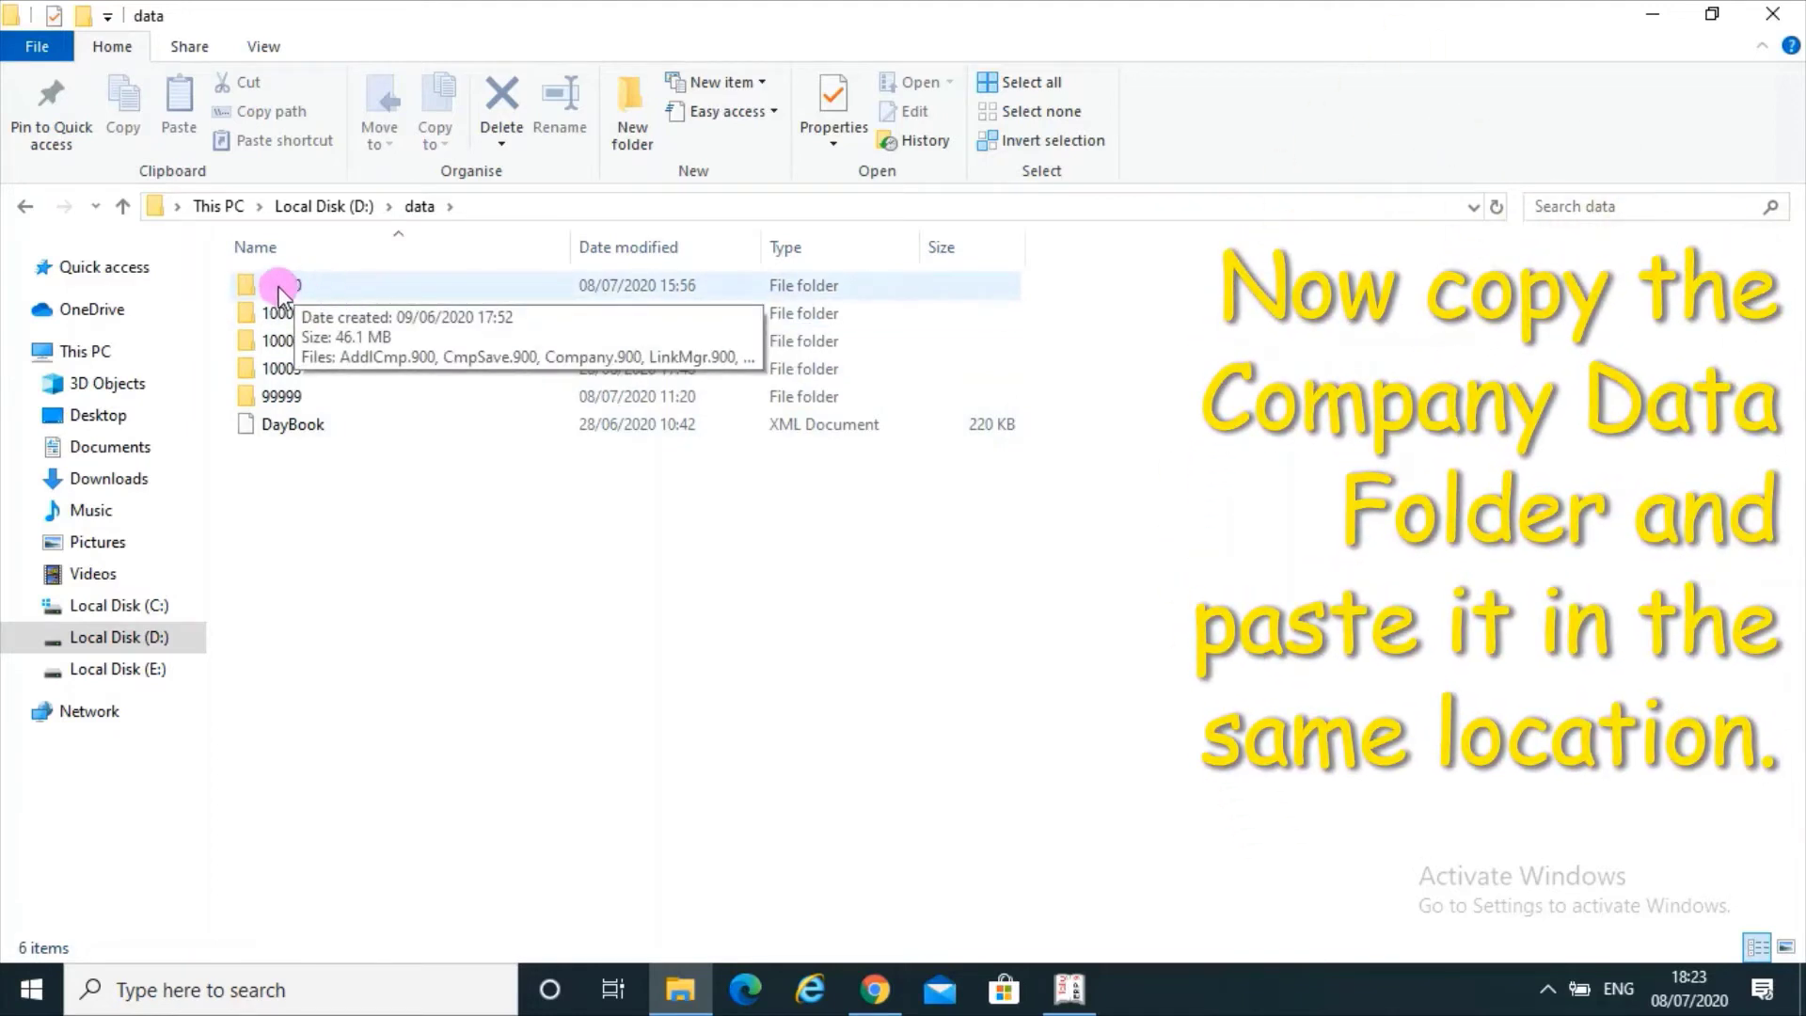
click(285, 291)
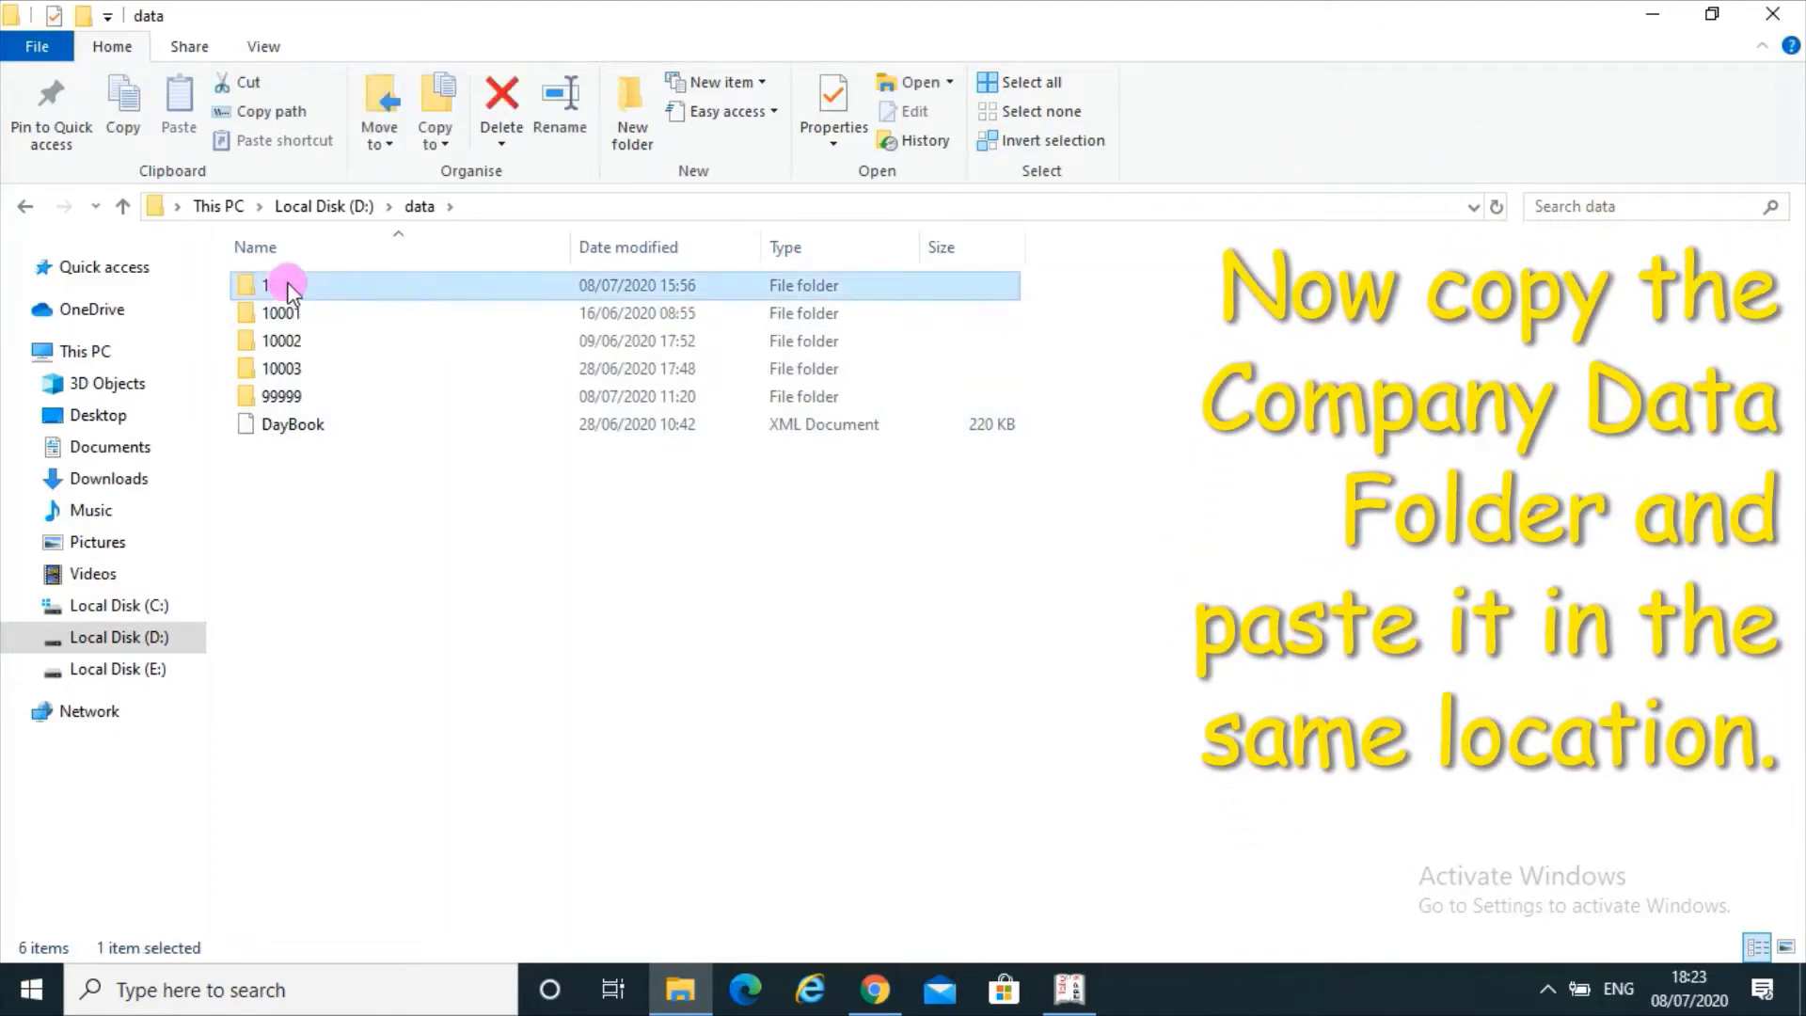
right_click(287, 283)
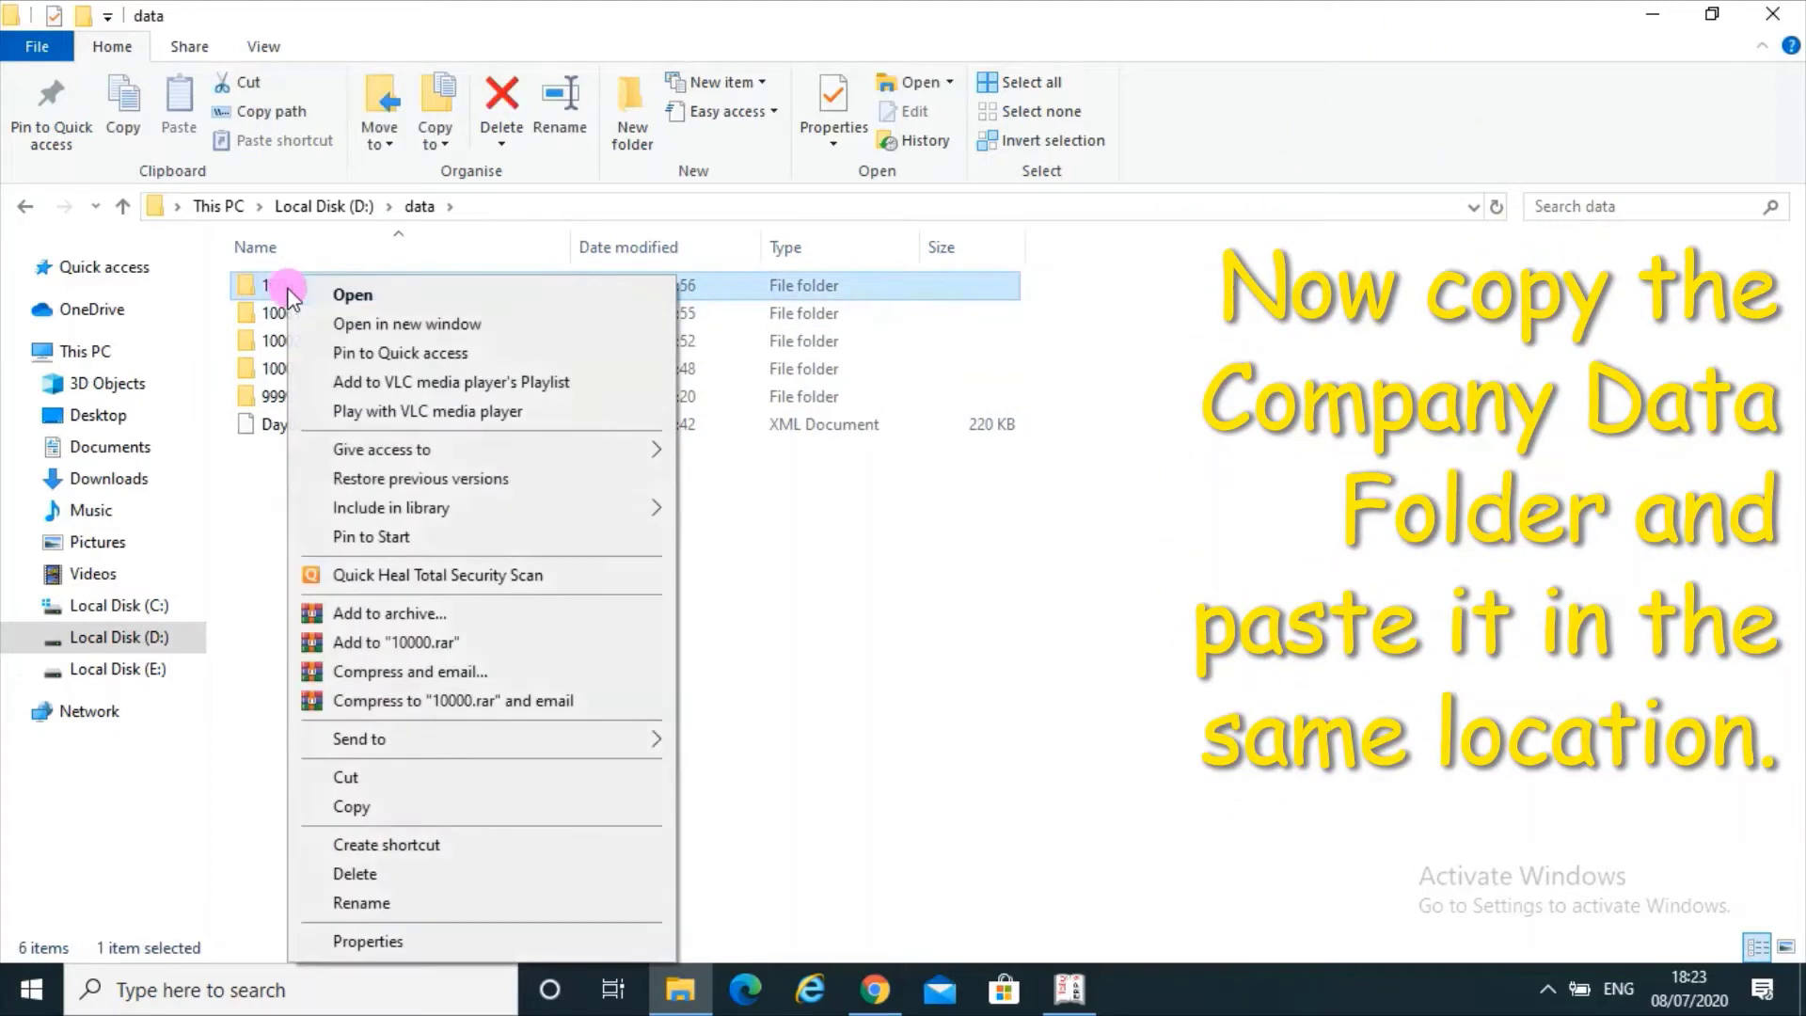
click(402, 811)
right_click(516, 612)
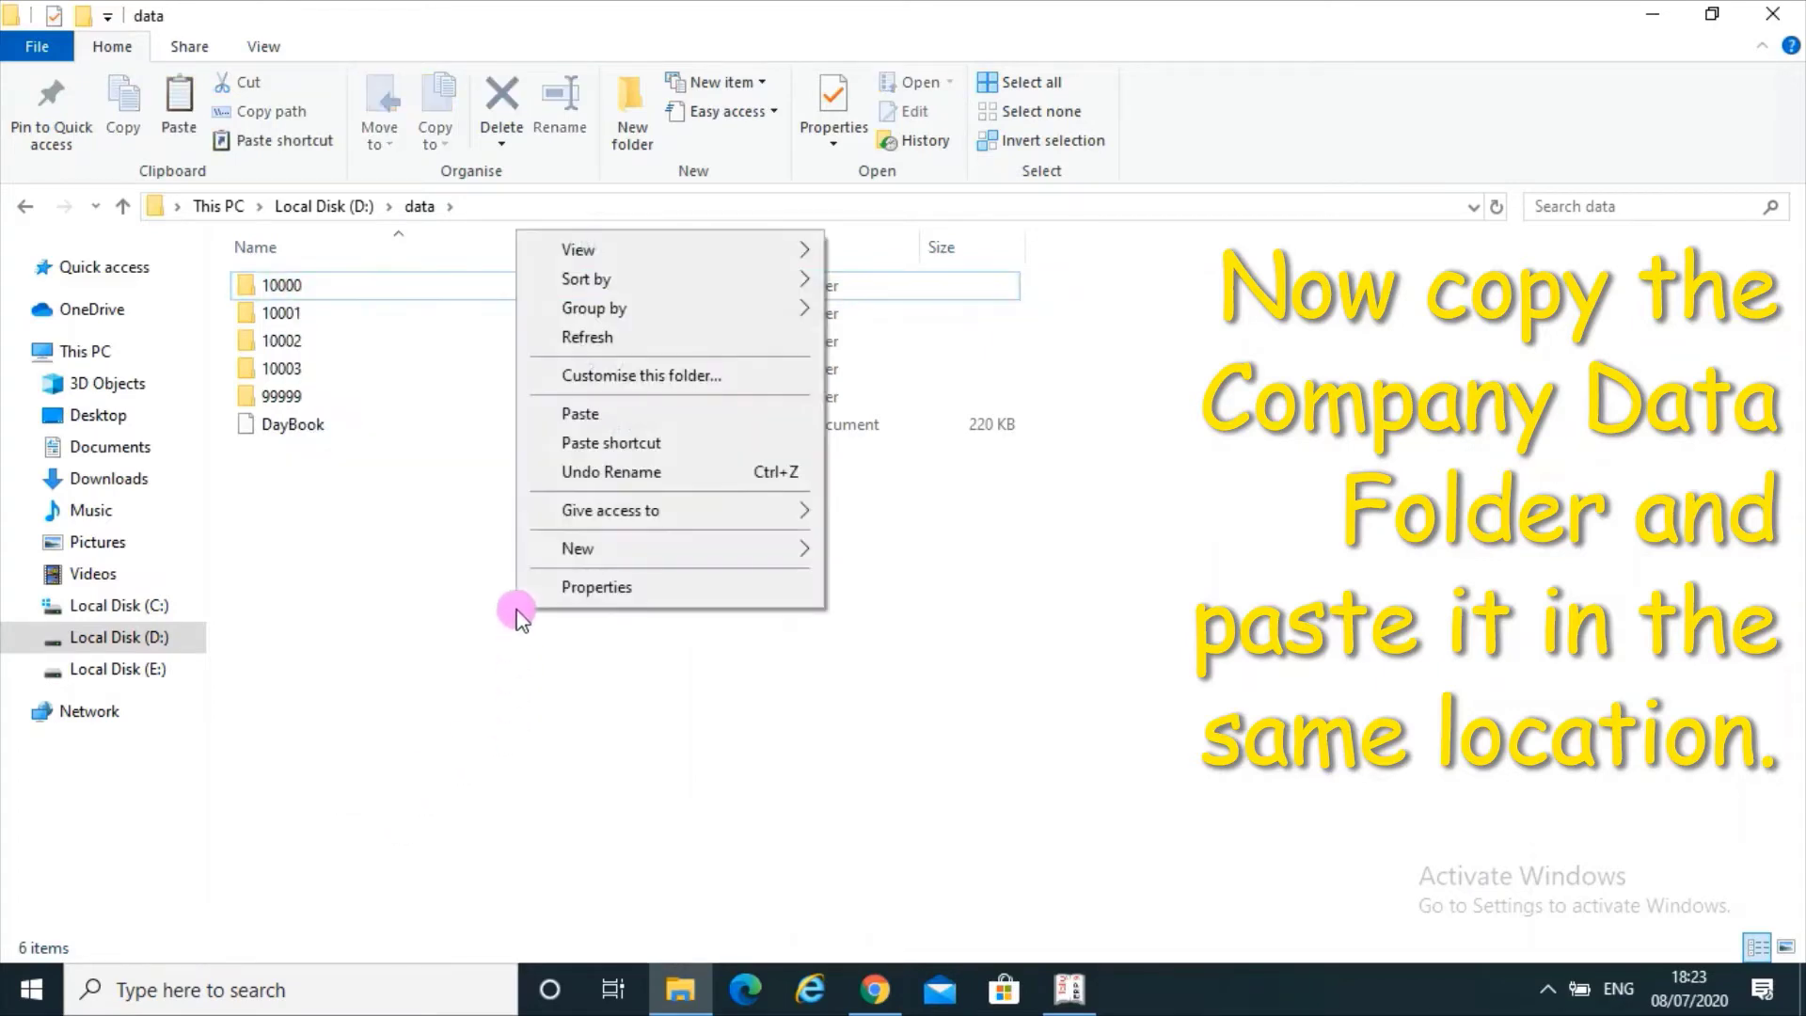
click(583, 414)
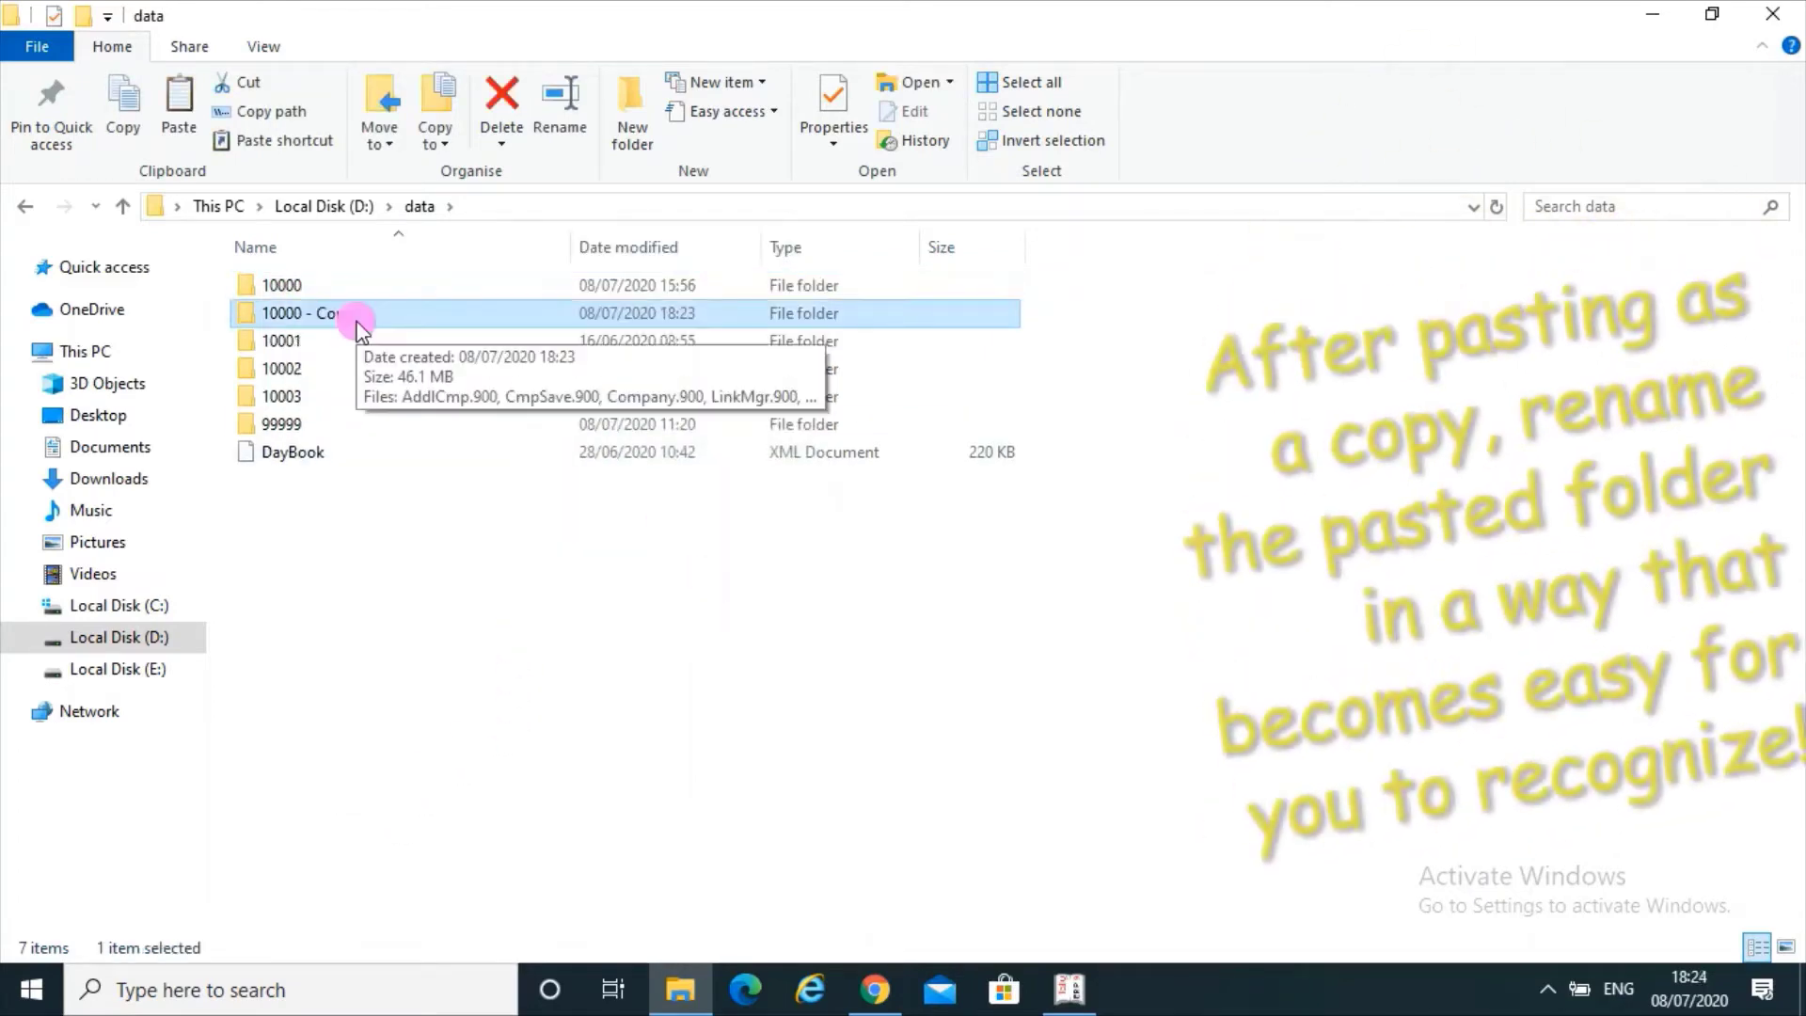
Step: Rename the copied company folder "10000 - Copy" to 50000
right_click(348, 319)
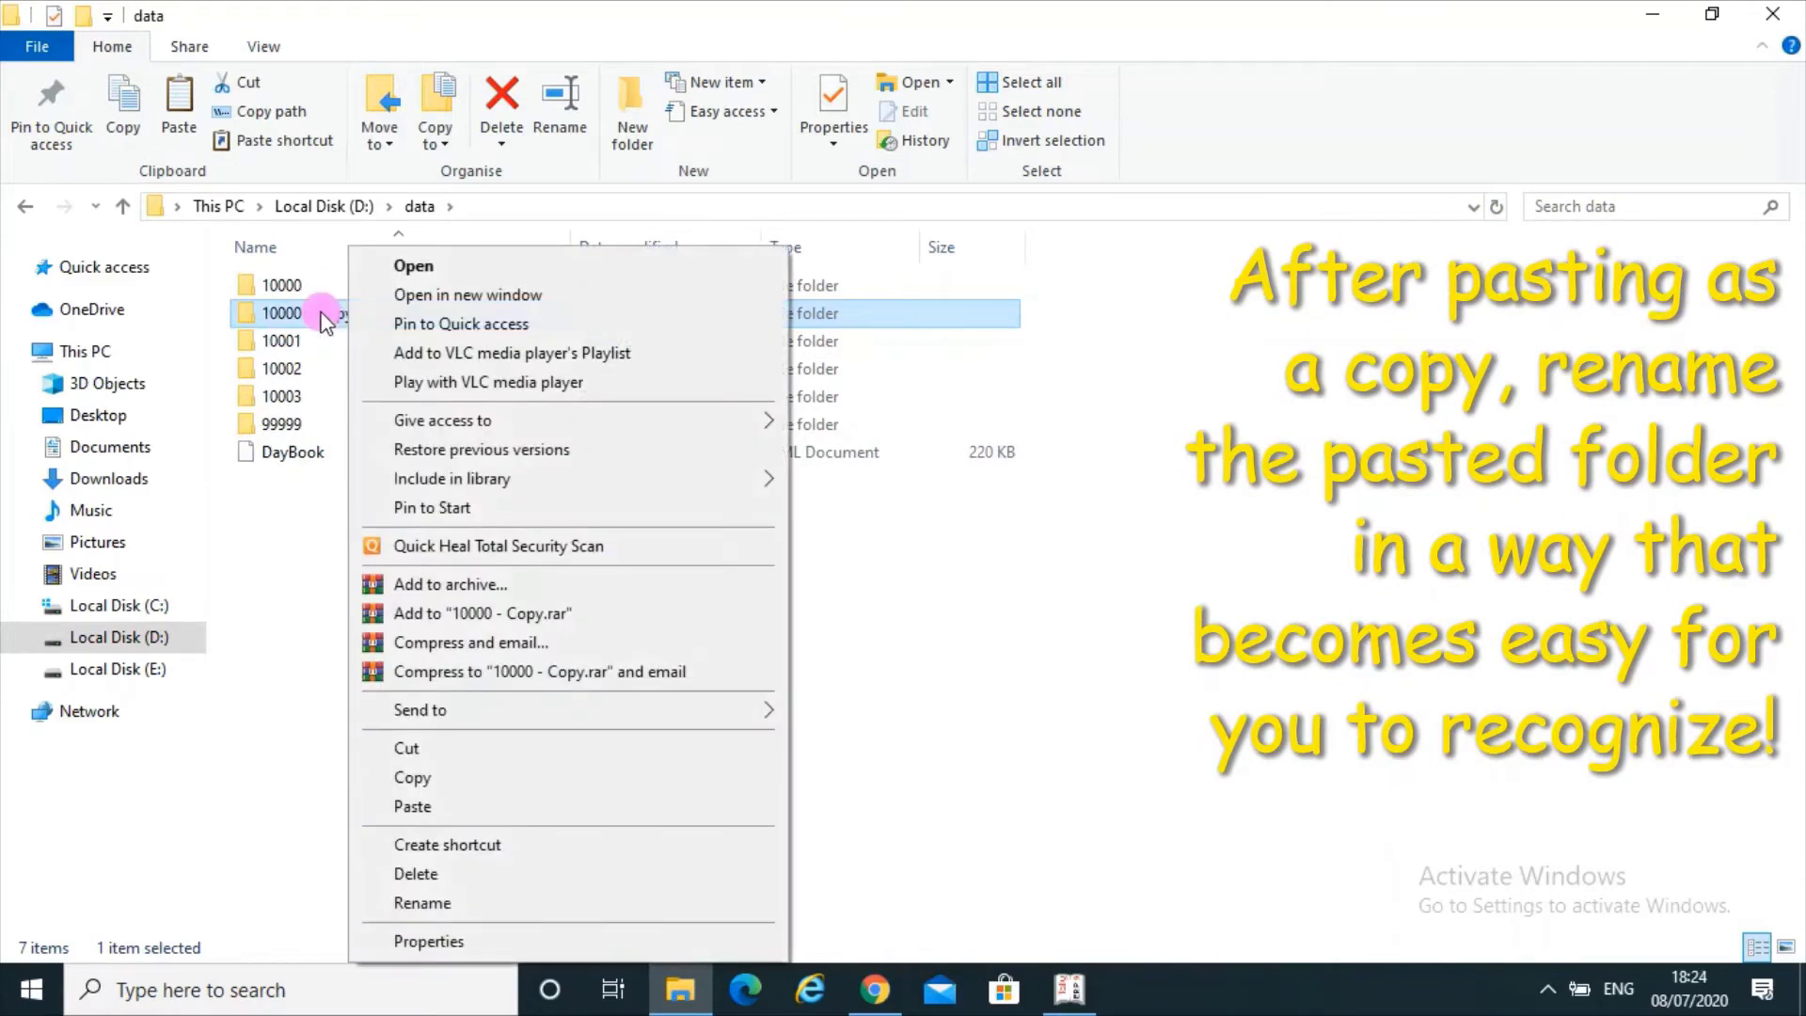
click(452, 904)
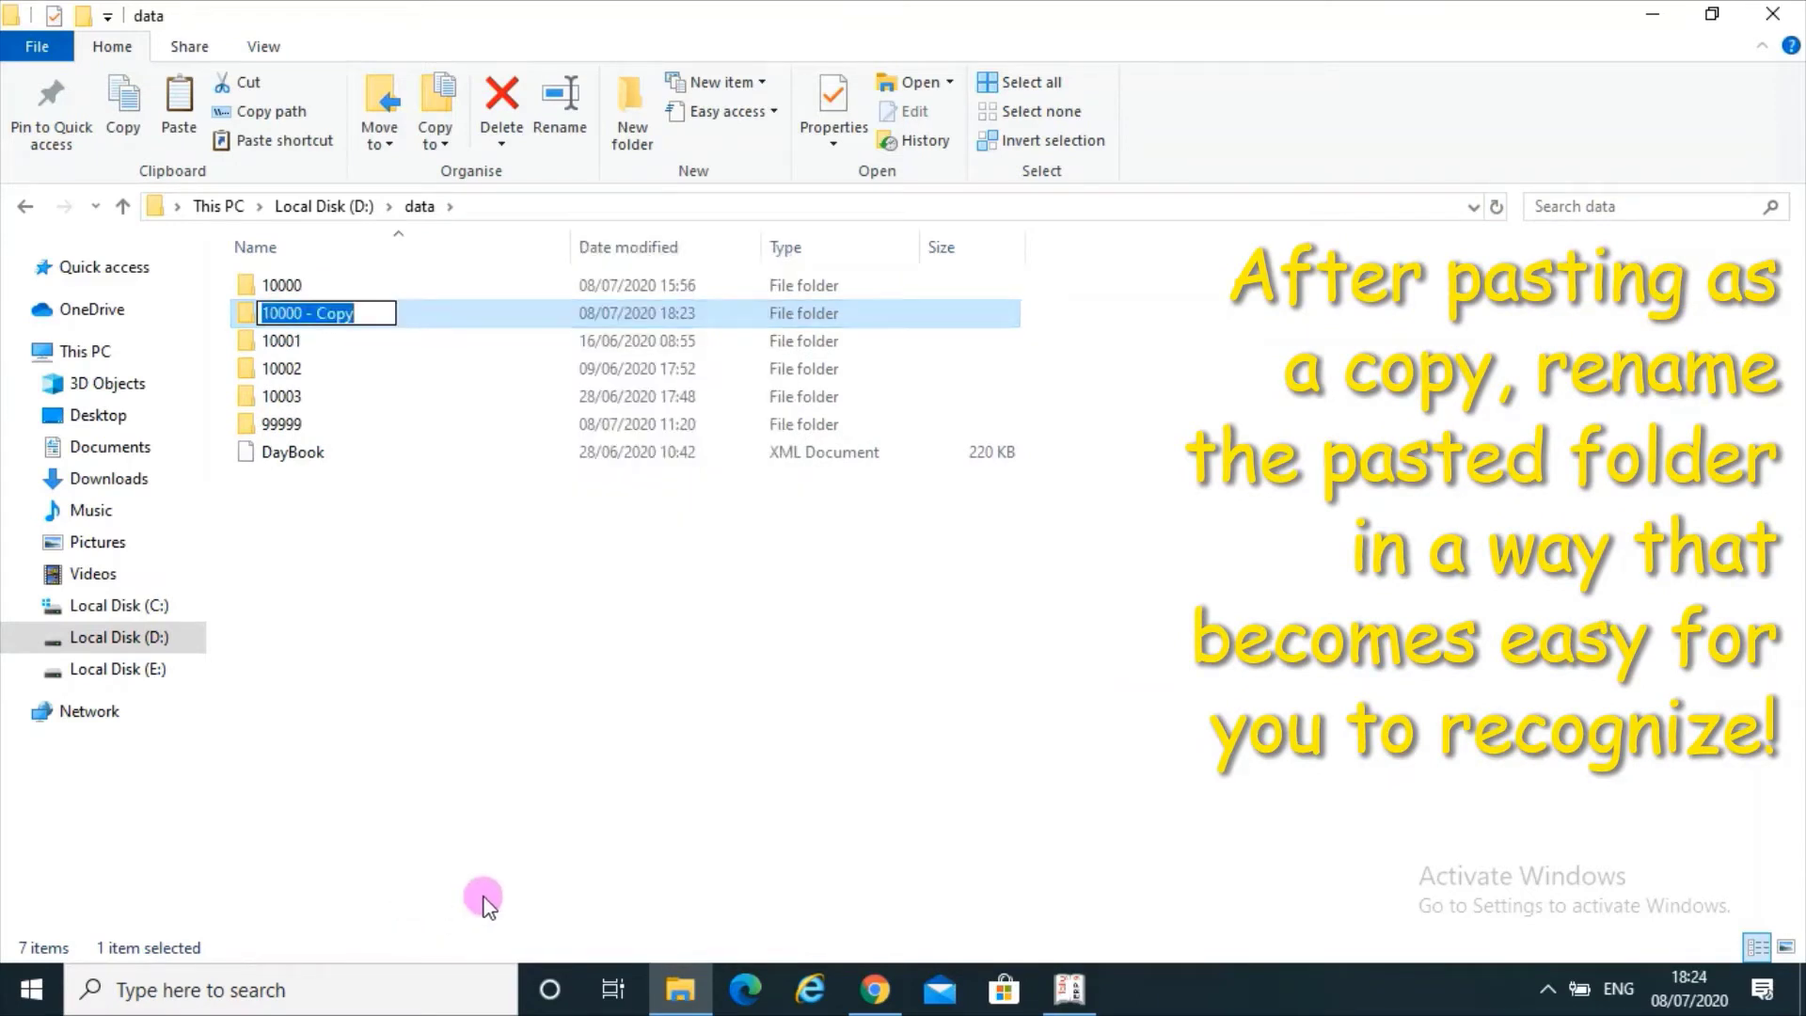
text(50)
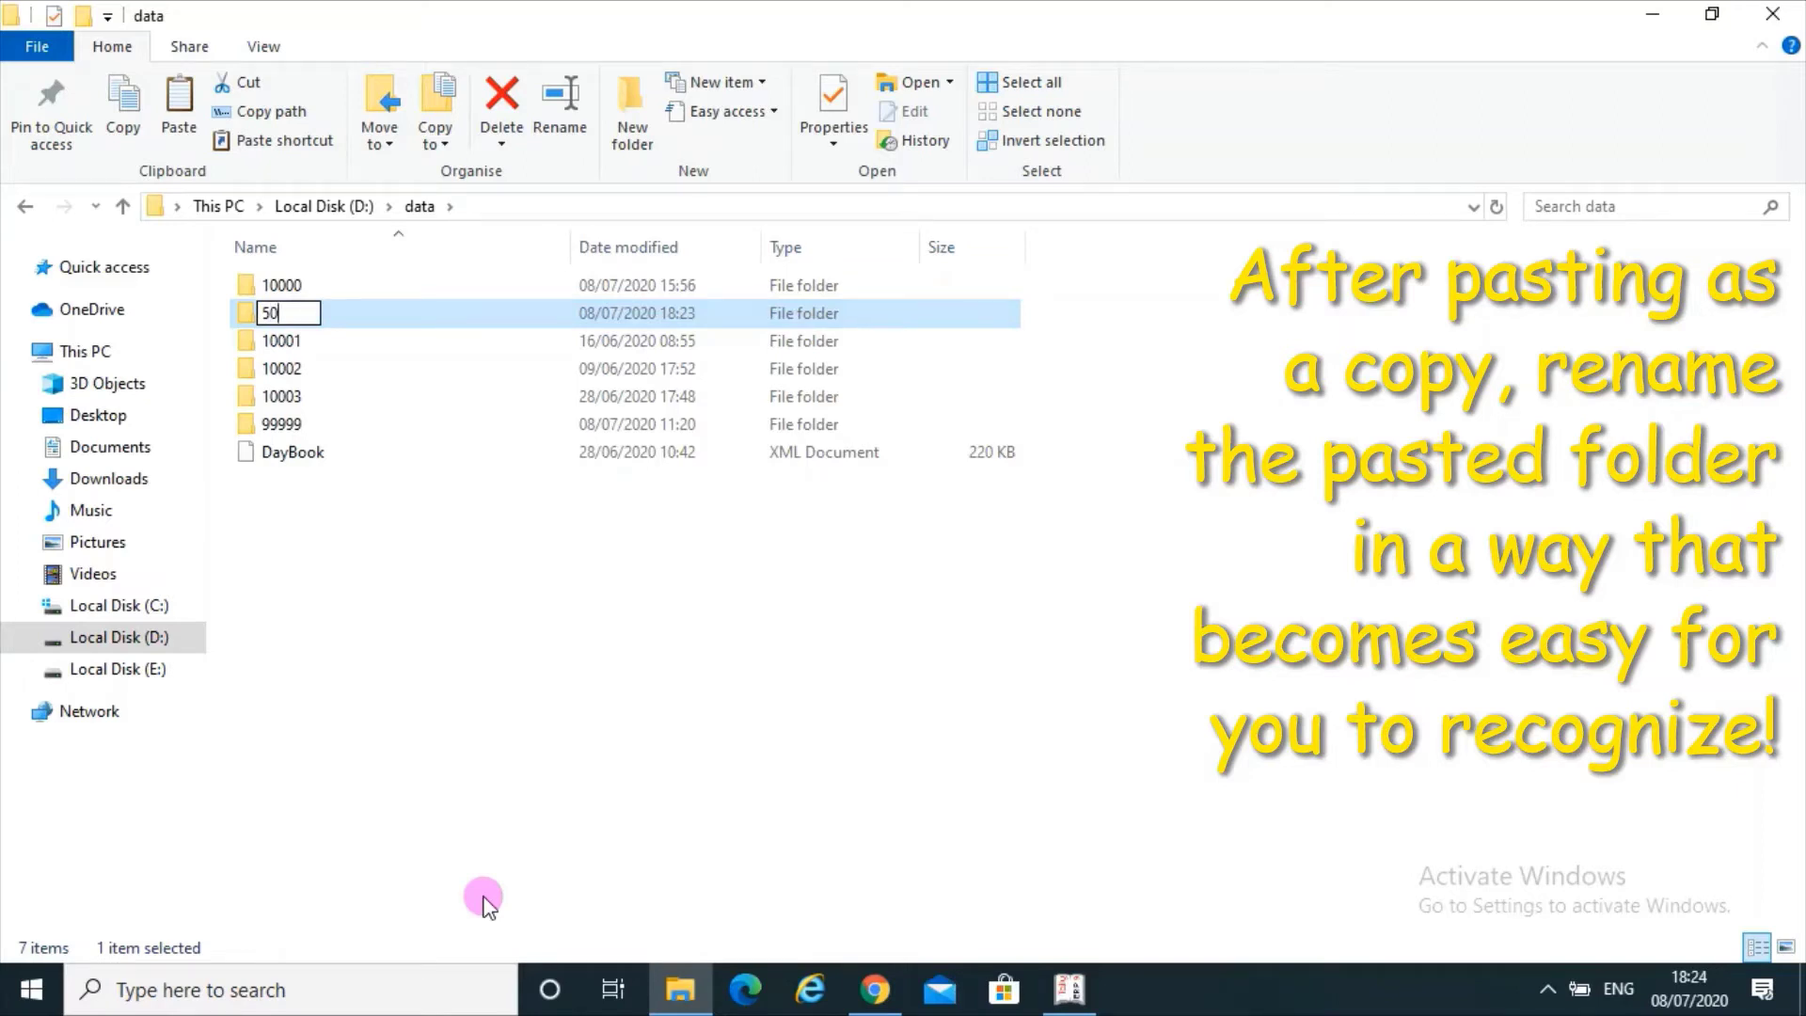
text(000)
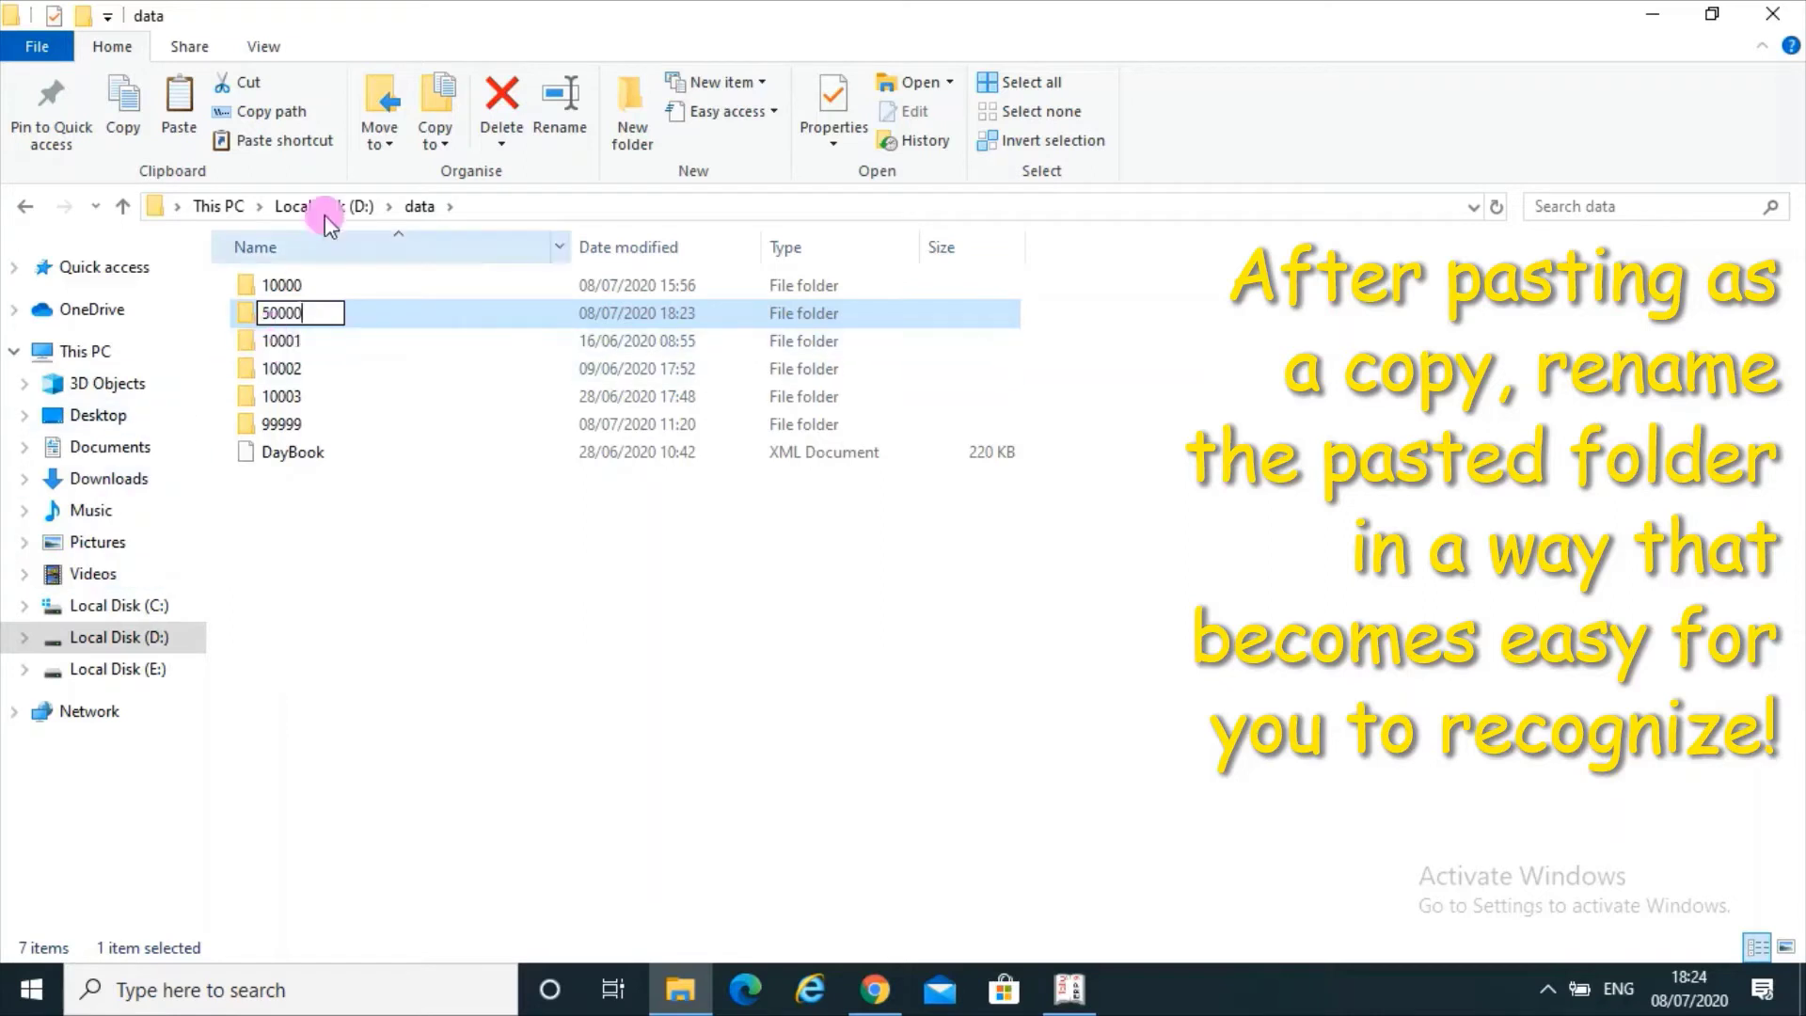
click(476, 605)
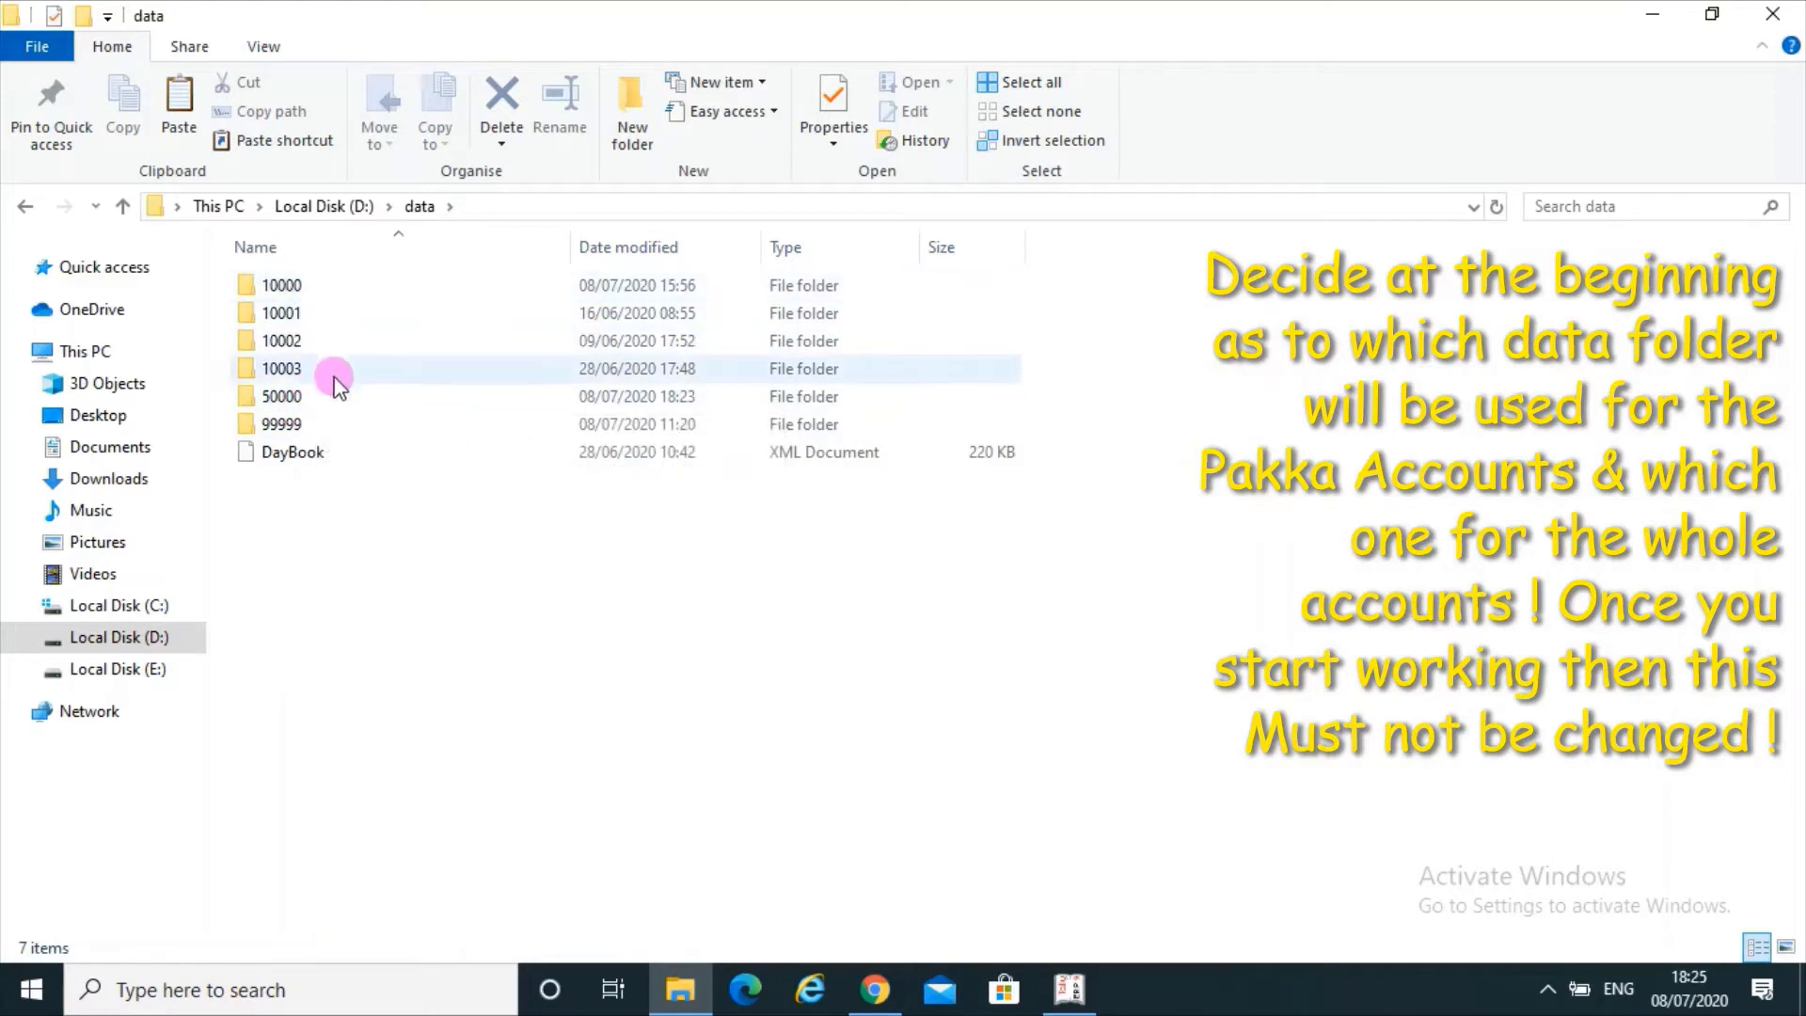
click(313, 399)
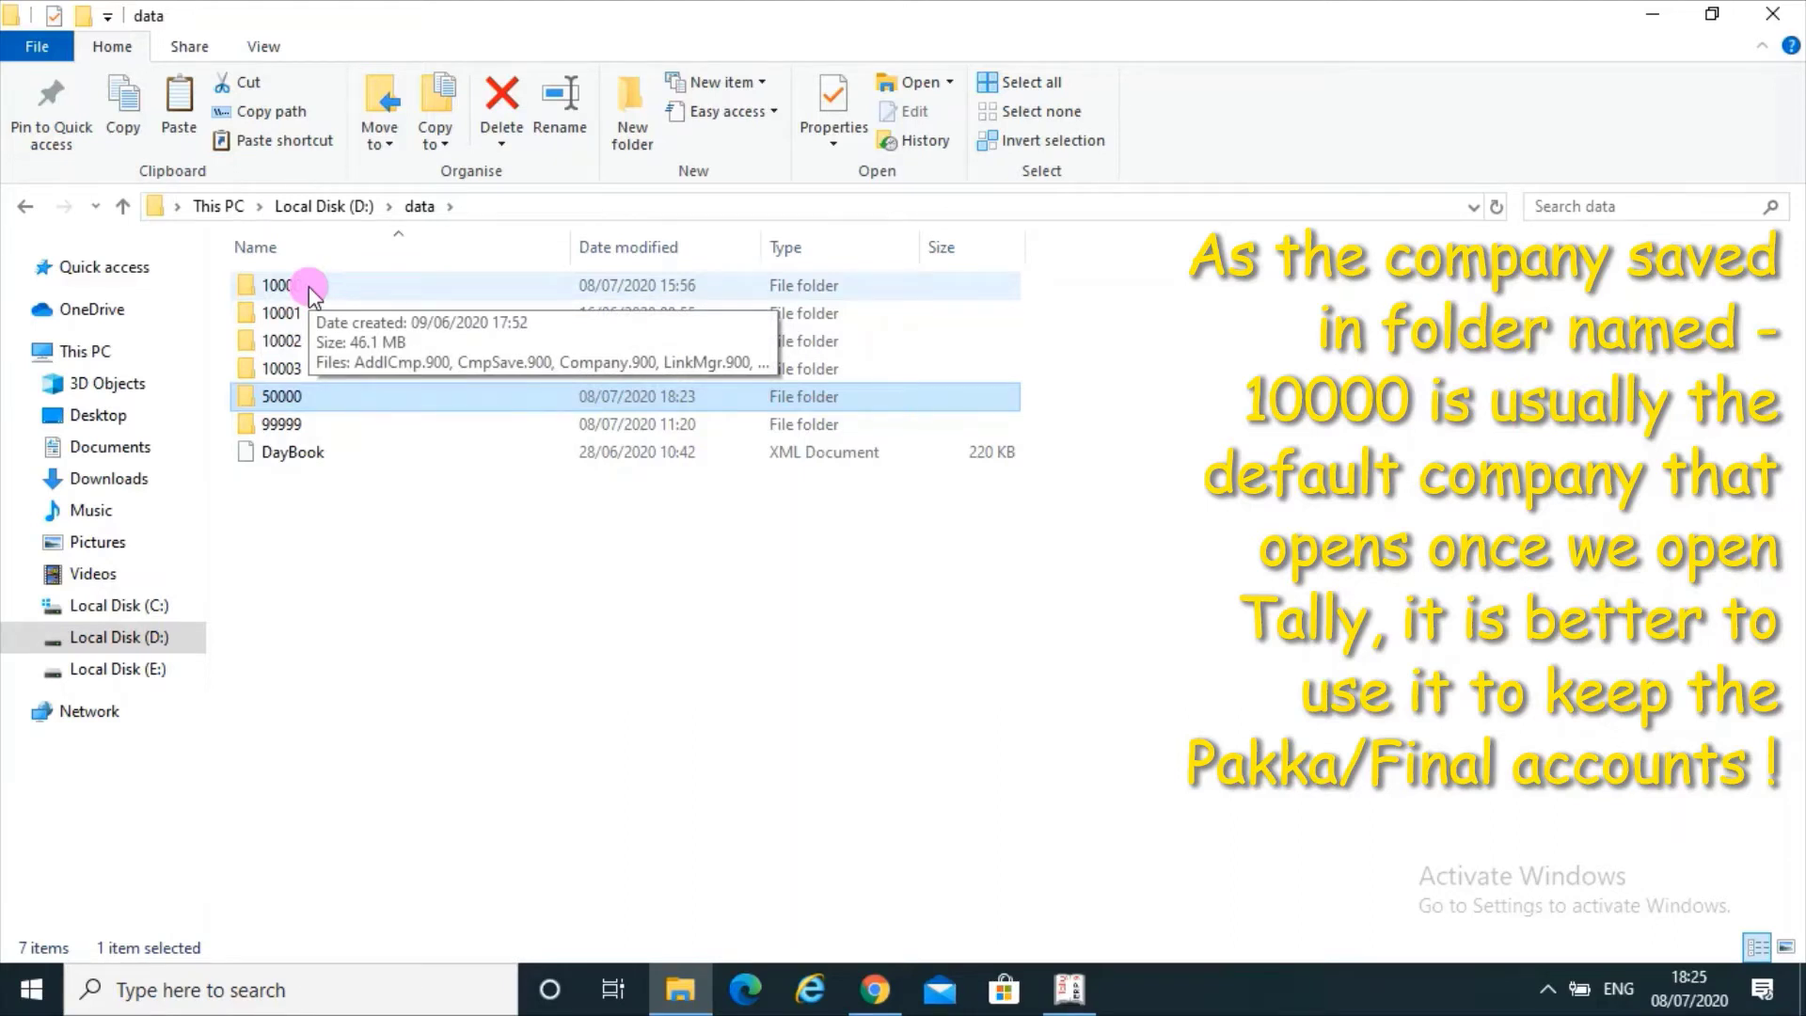
click(309, 288)
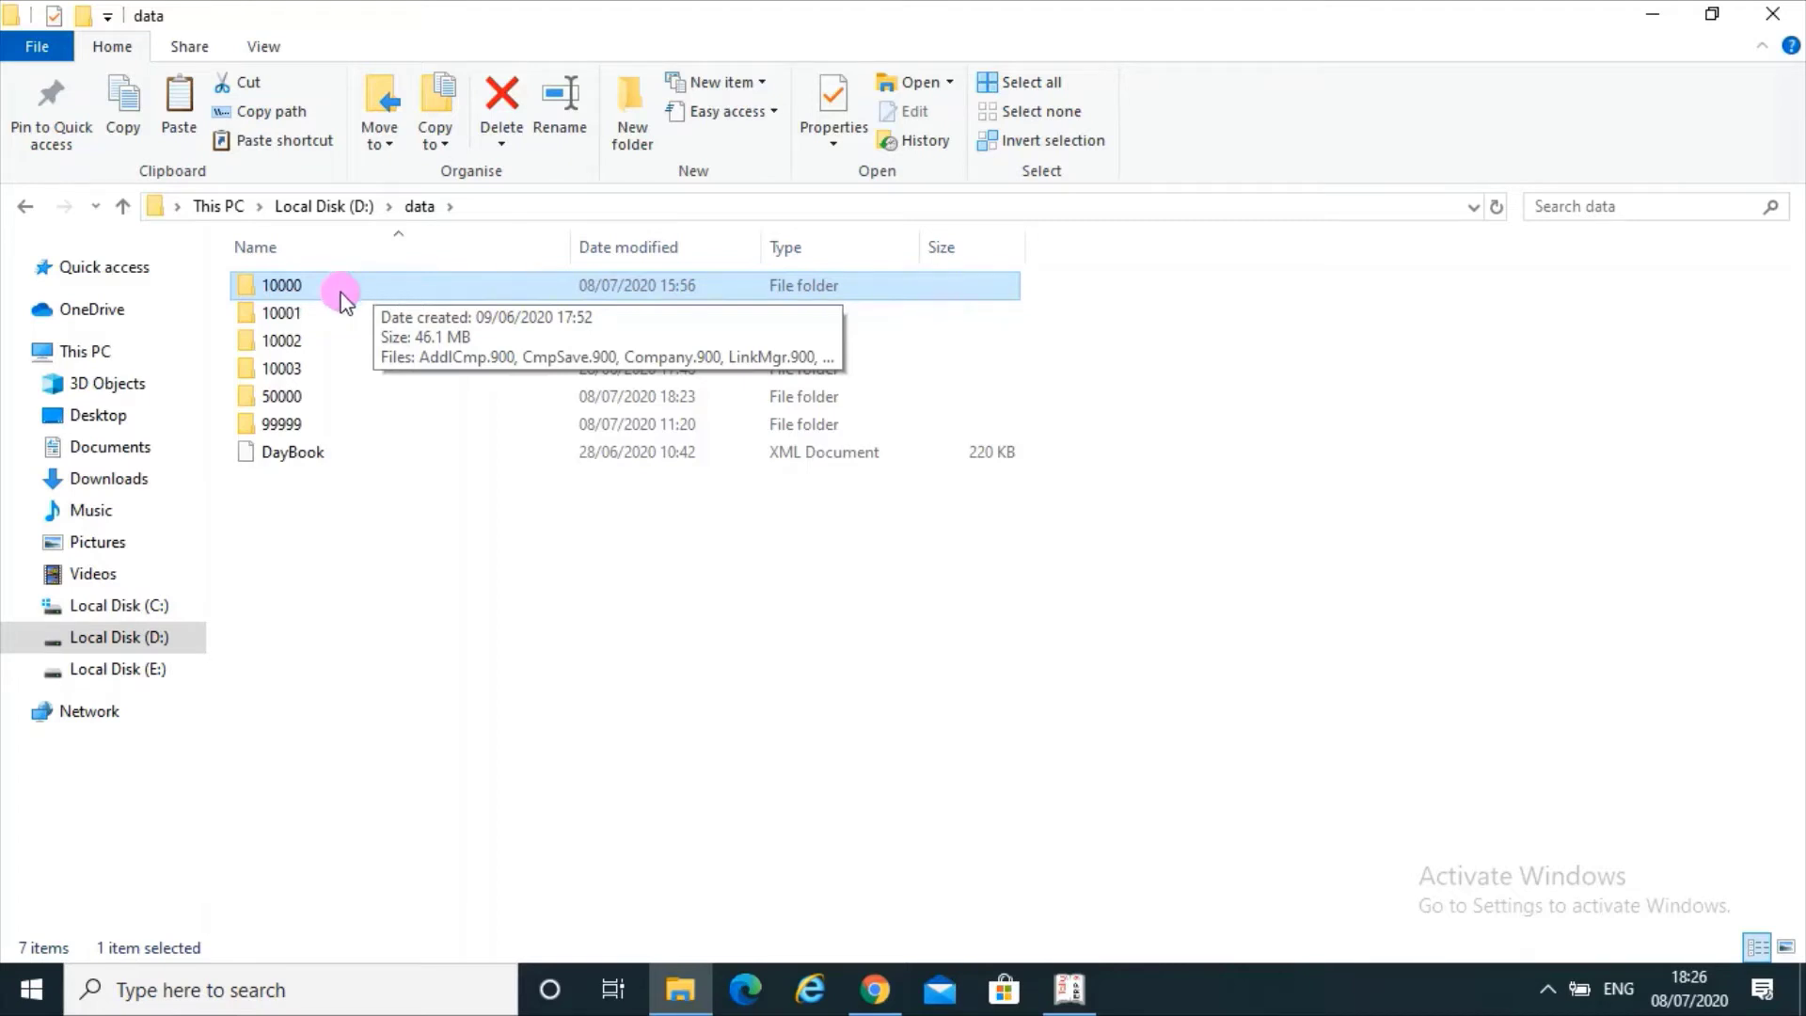
click(285, 404)
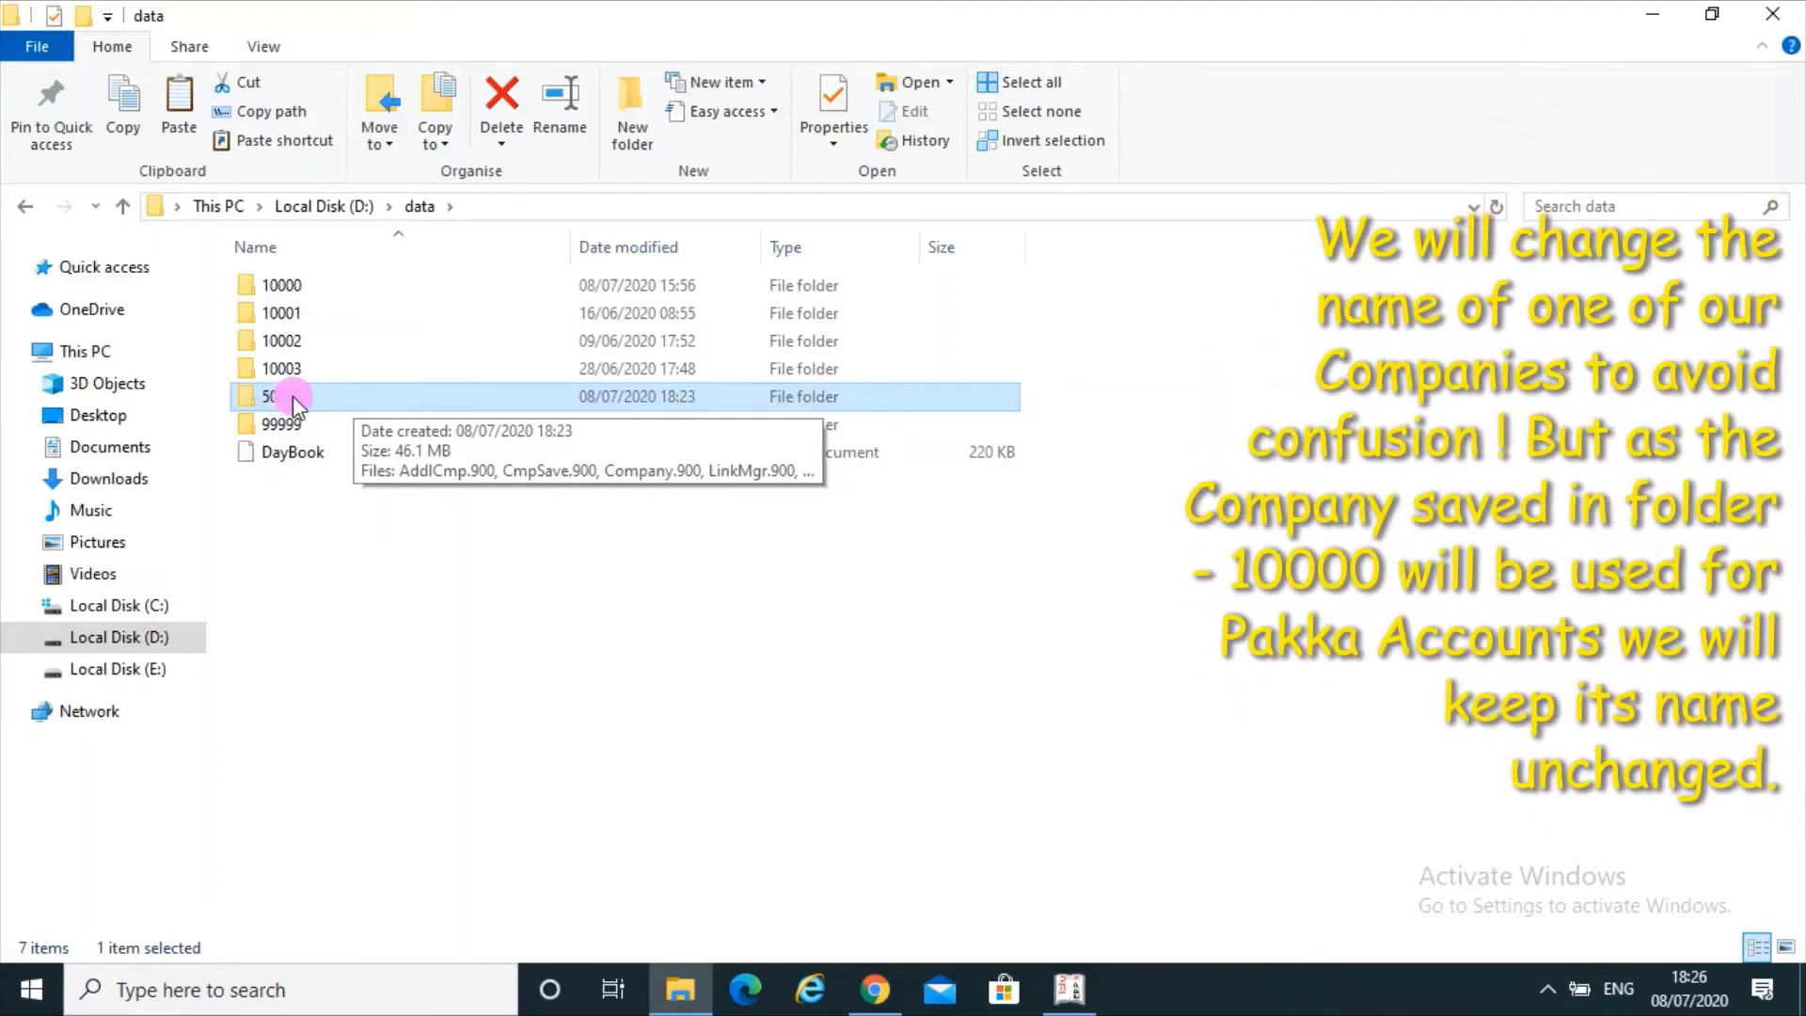
Step: Switch to Tally.ERP 9 and try to open DEMO ENTERPRISE (50000) alongside the already open company of the same name
click(1070, 989)
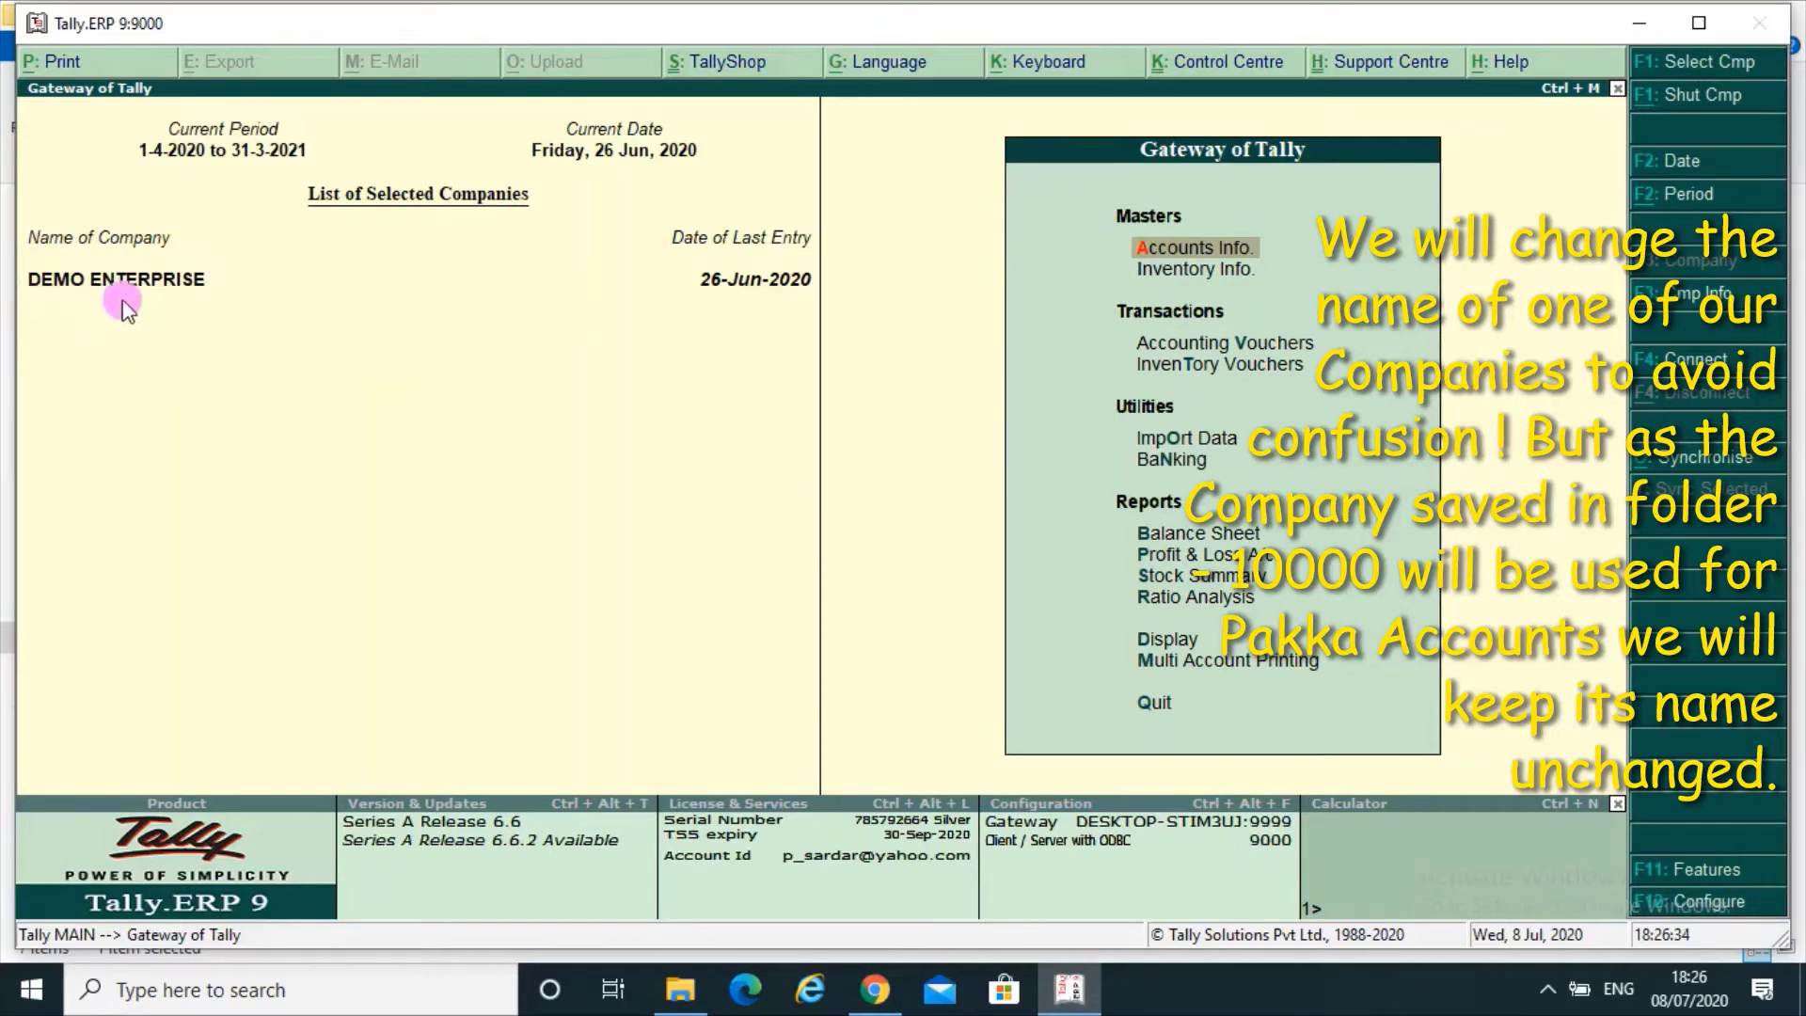
click(1732, 62)
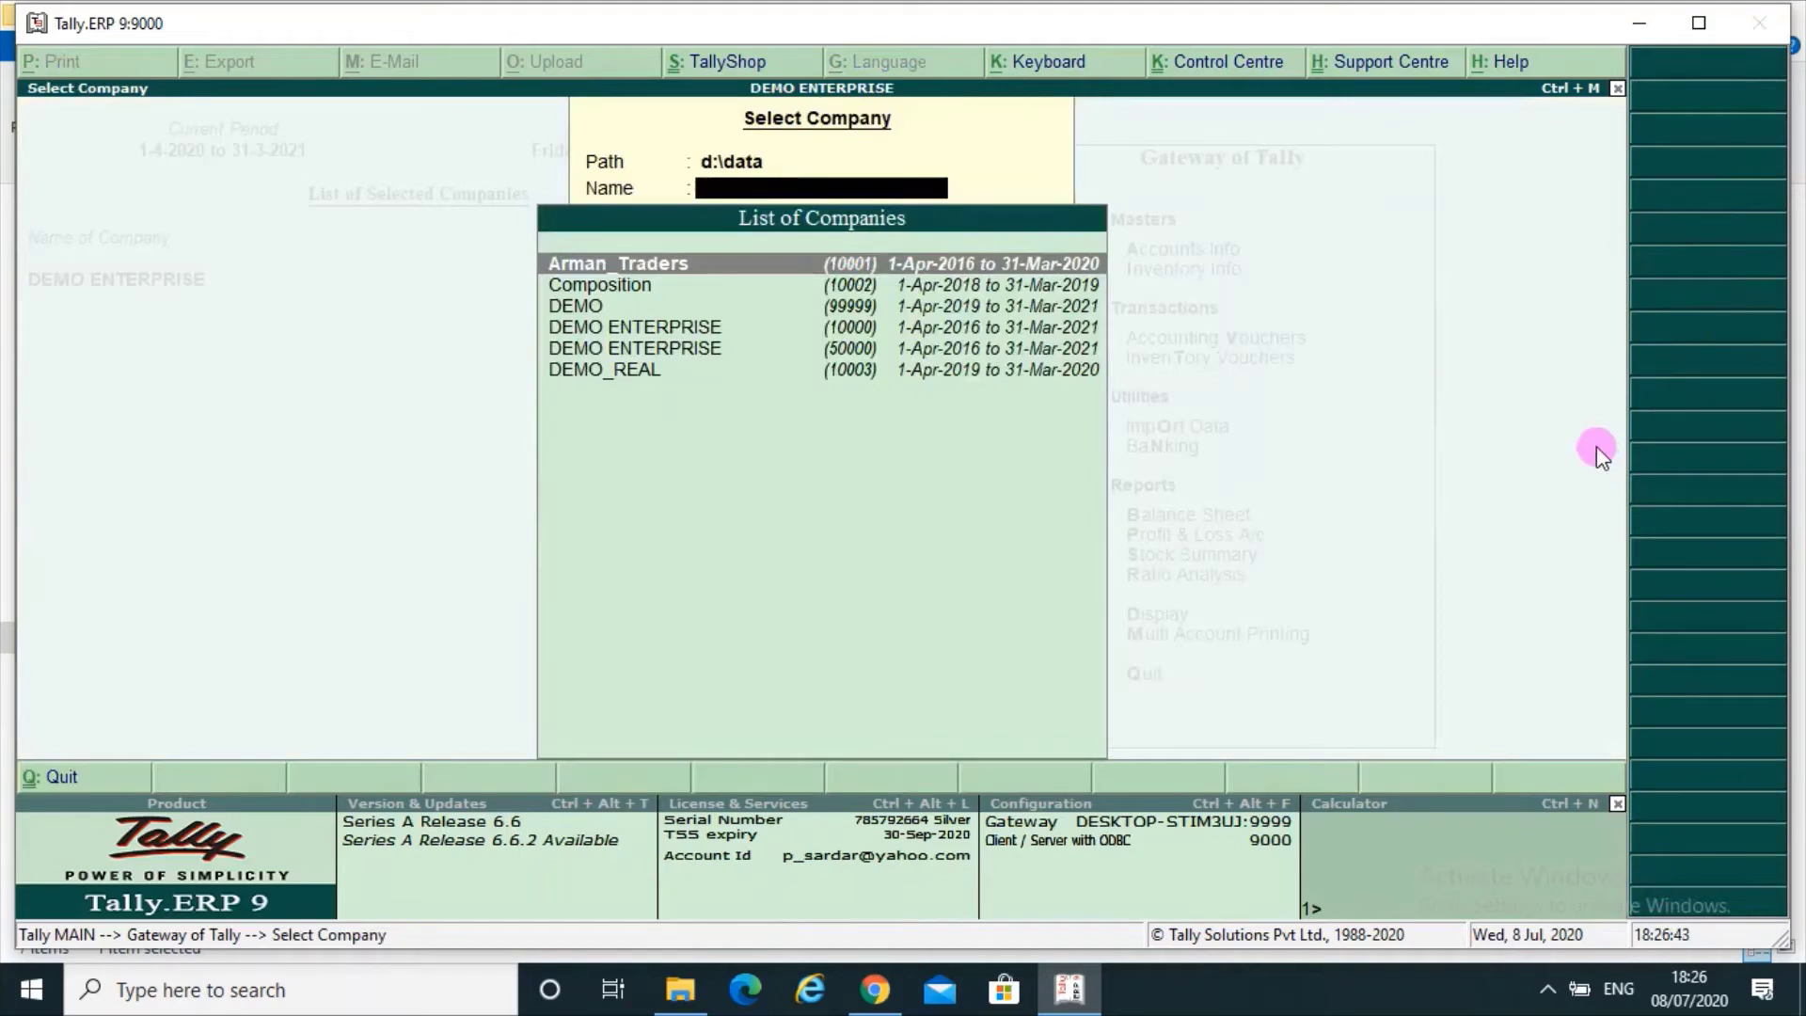
key(Down)
key(Down)
key(Down)
key(Down)
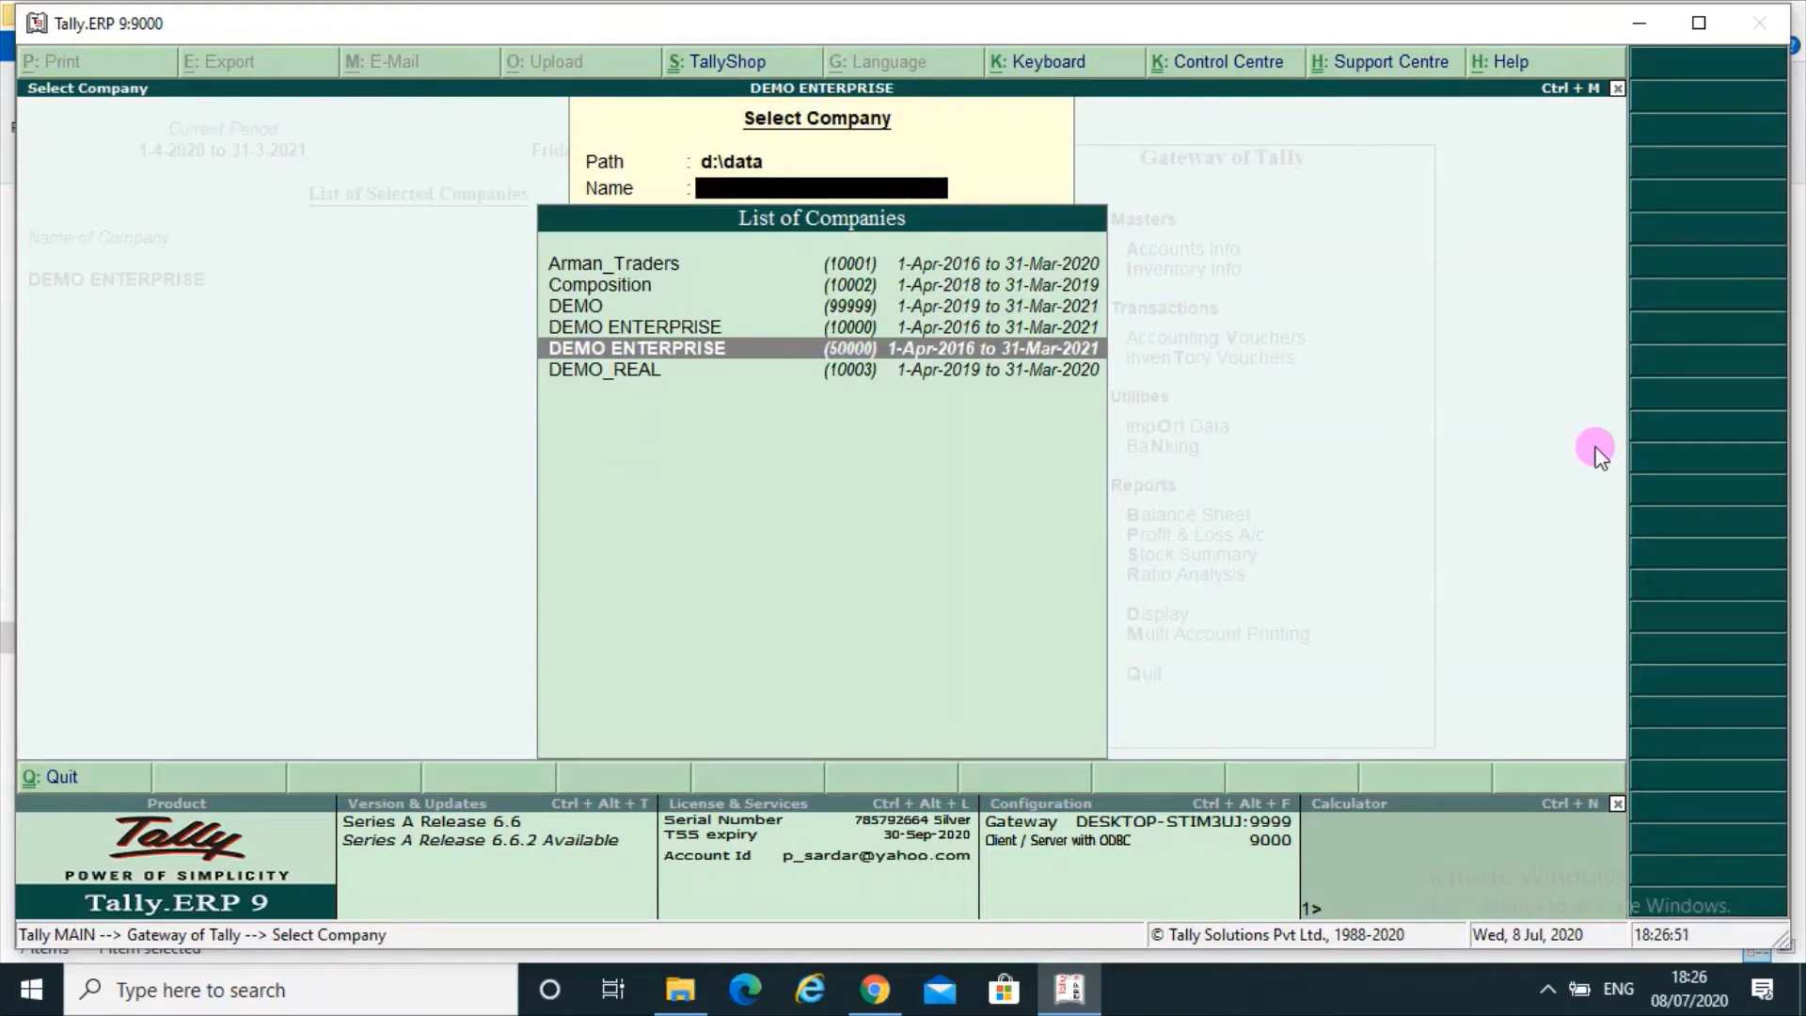
key(Return)
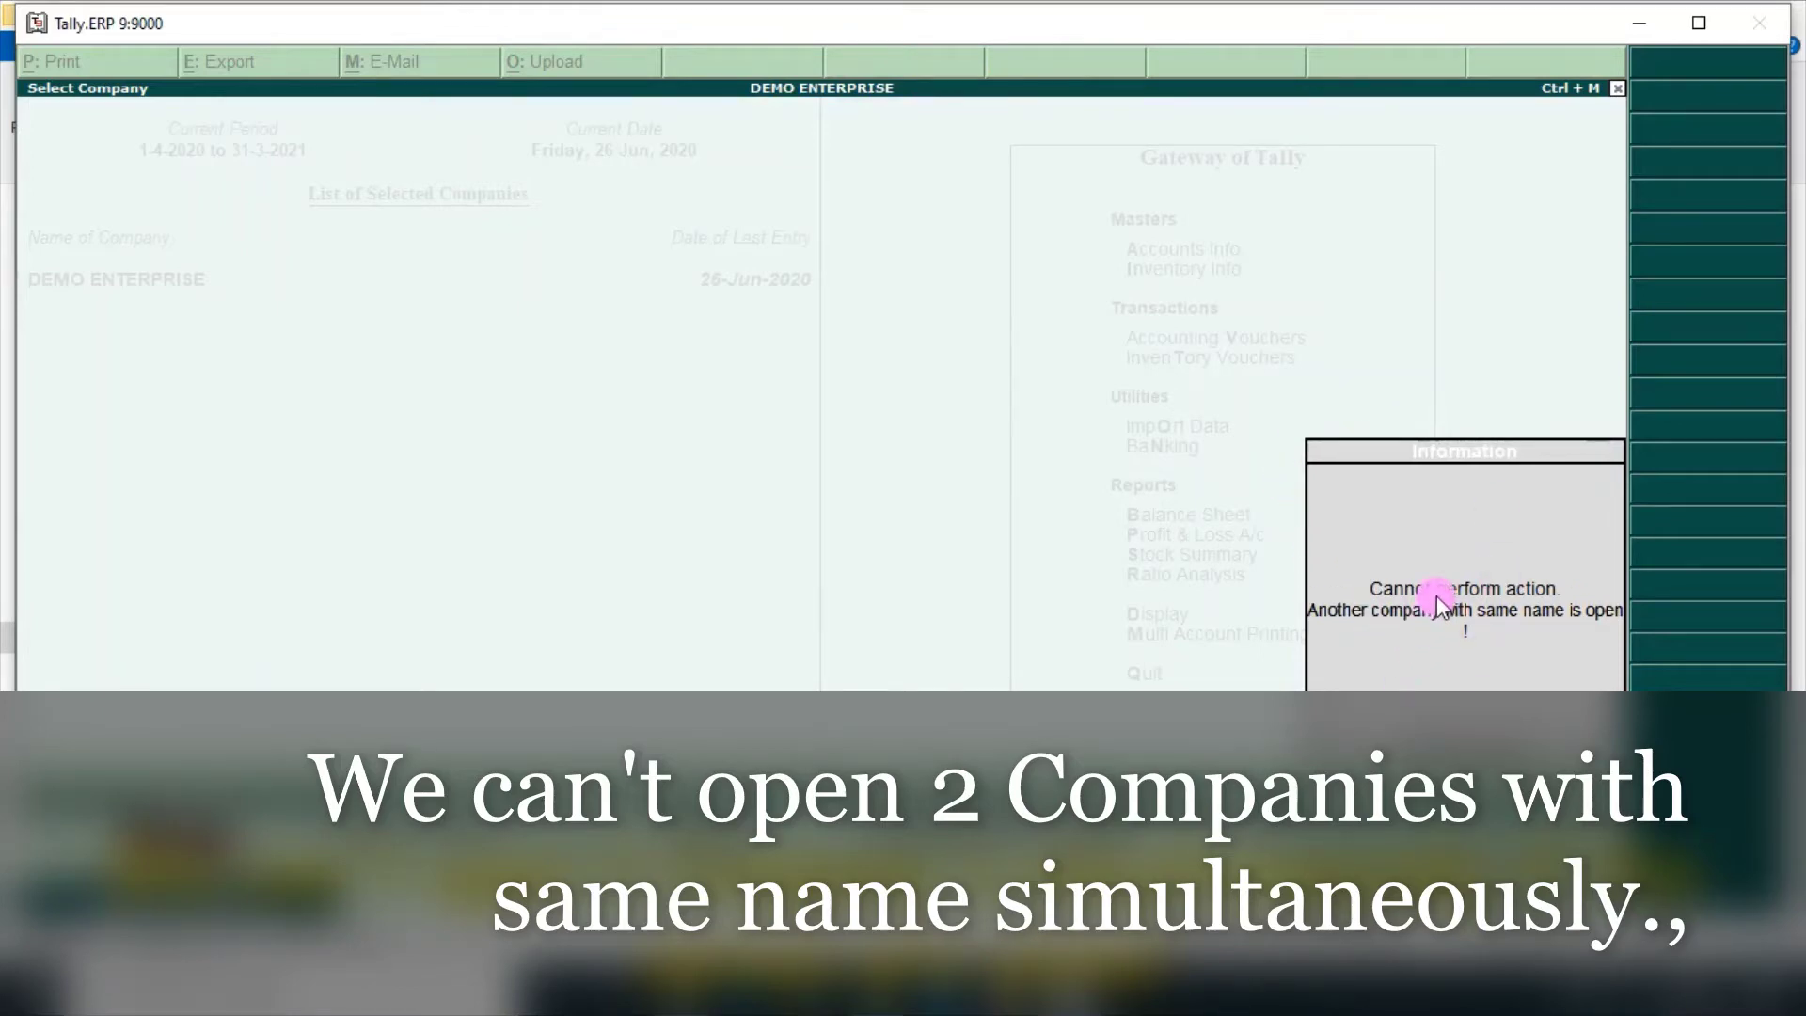
click(1439, 603)
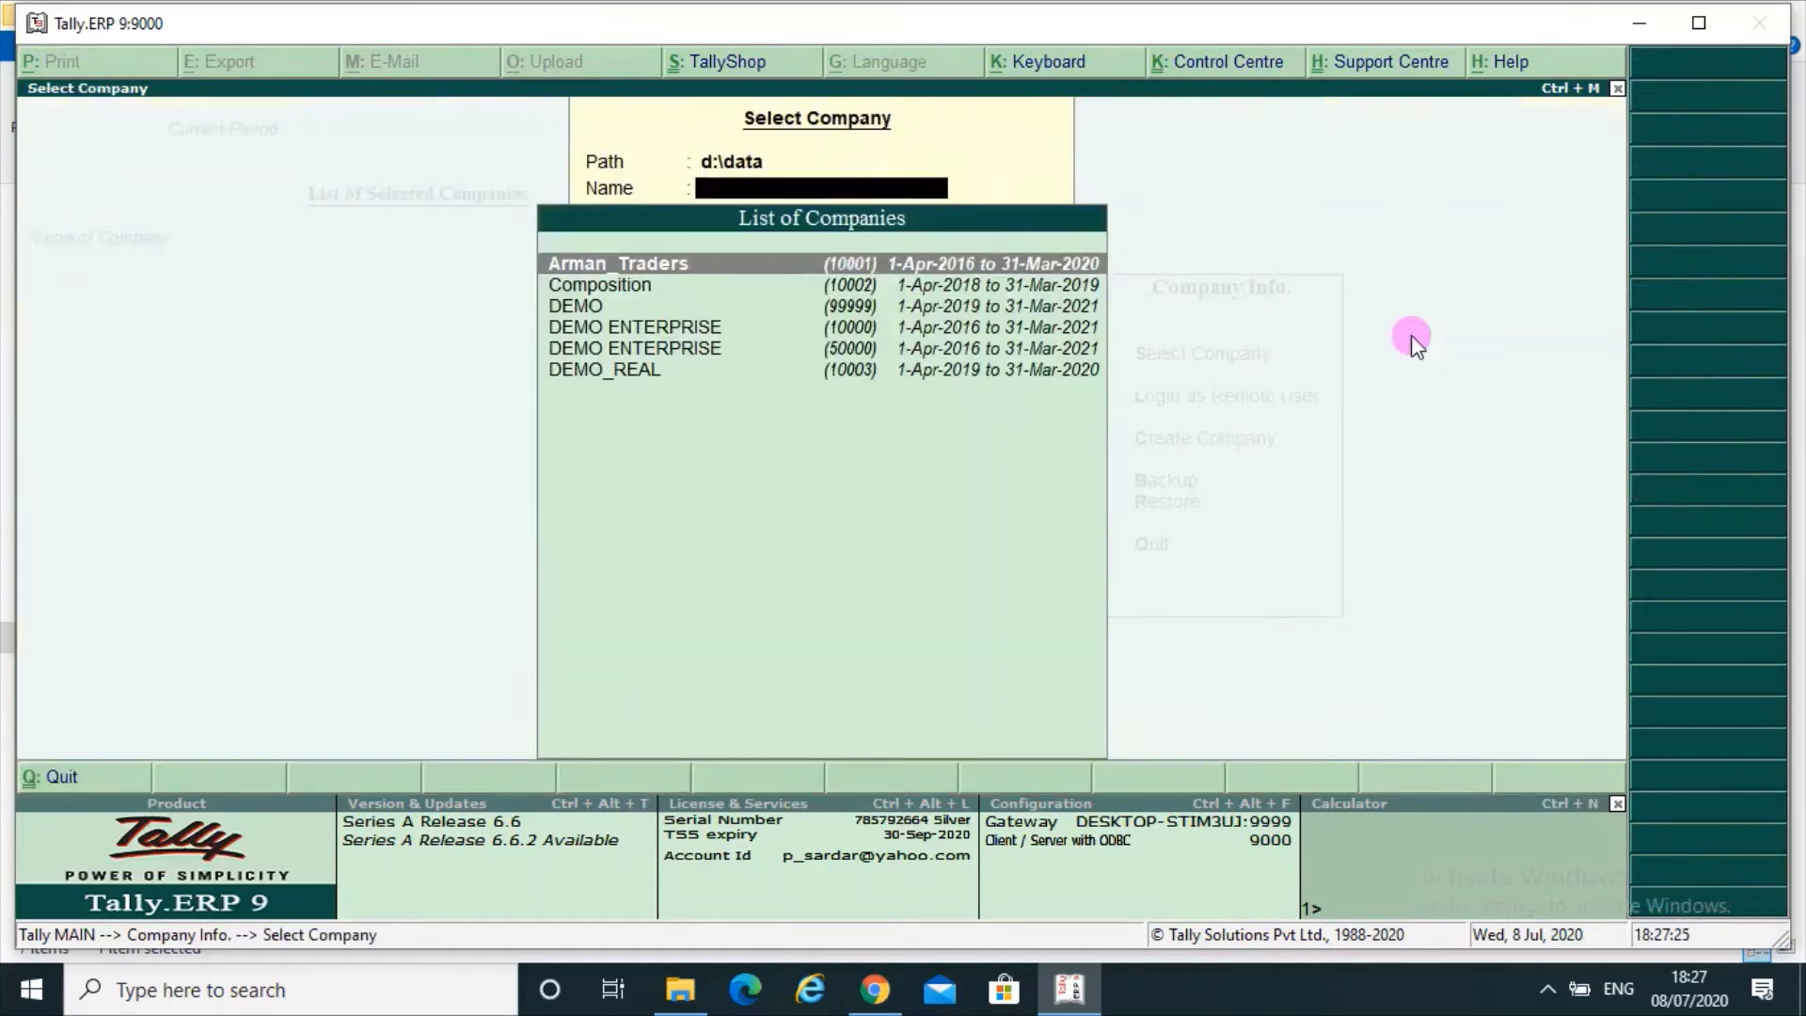
Step: With no other company loaded, open the DEMO ENTERPRISE company stored in folder 50000
key(Down)
key(Down)
key(Down)
key(Down)
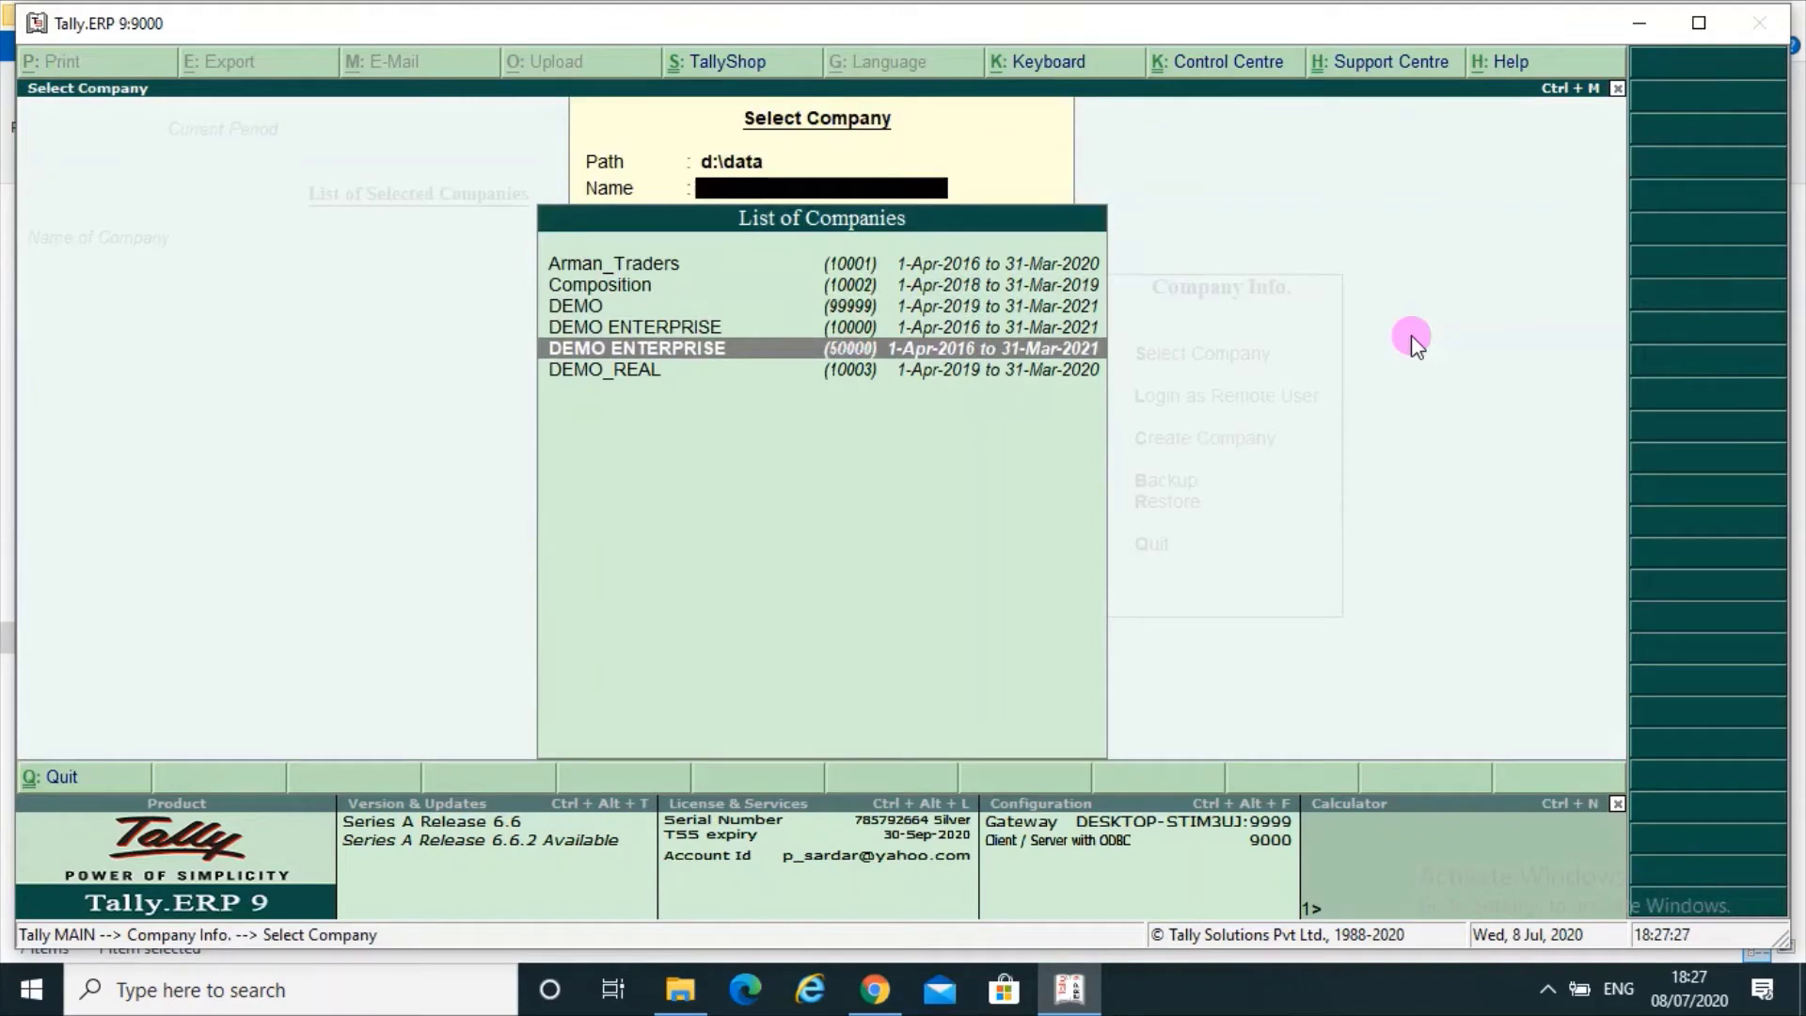
key(Return)
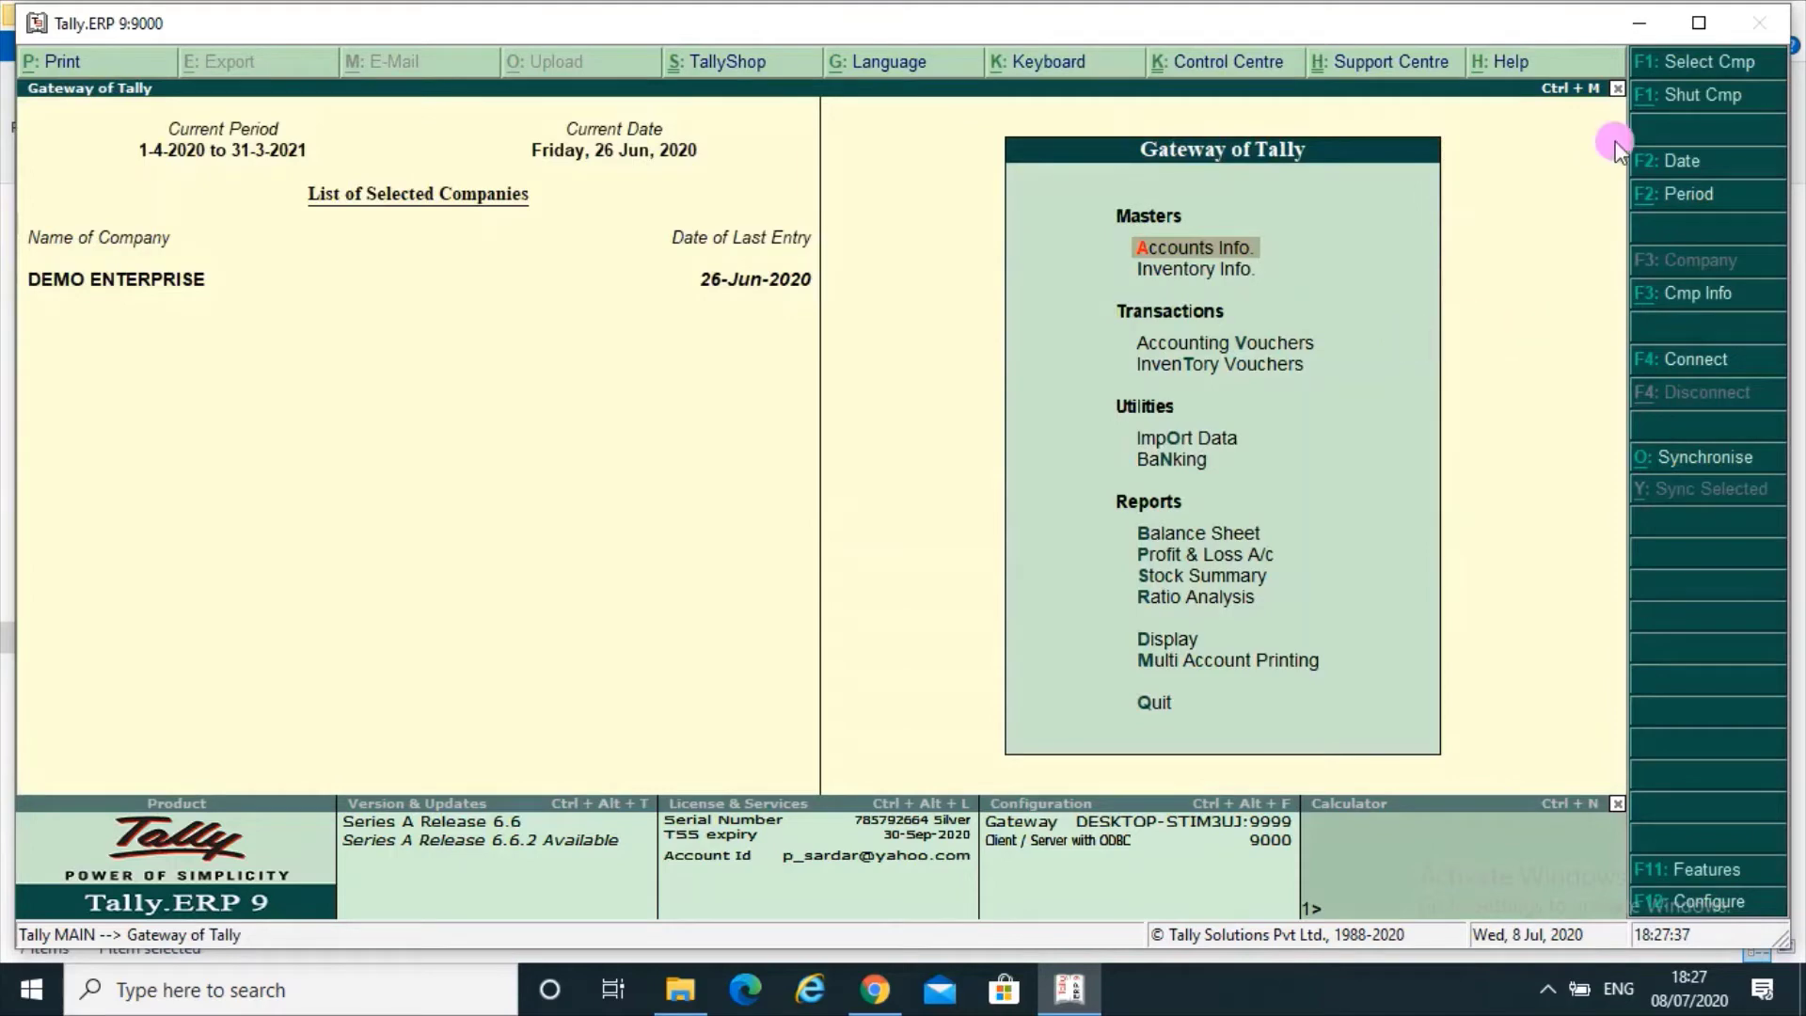
Step: Alter the DEMO ENTERPRISE (50000) company and set its name to Practice
click(1691, 297)
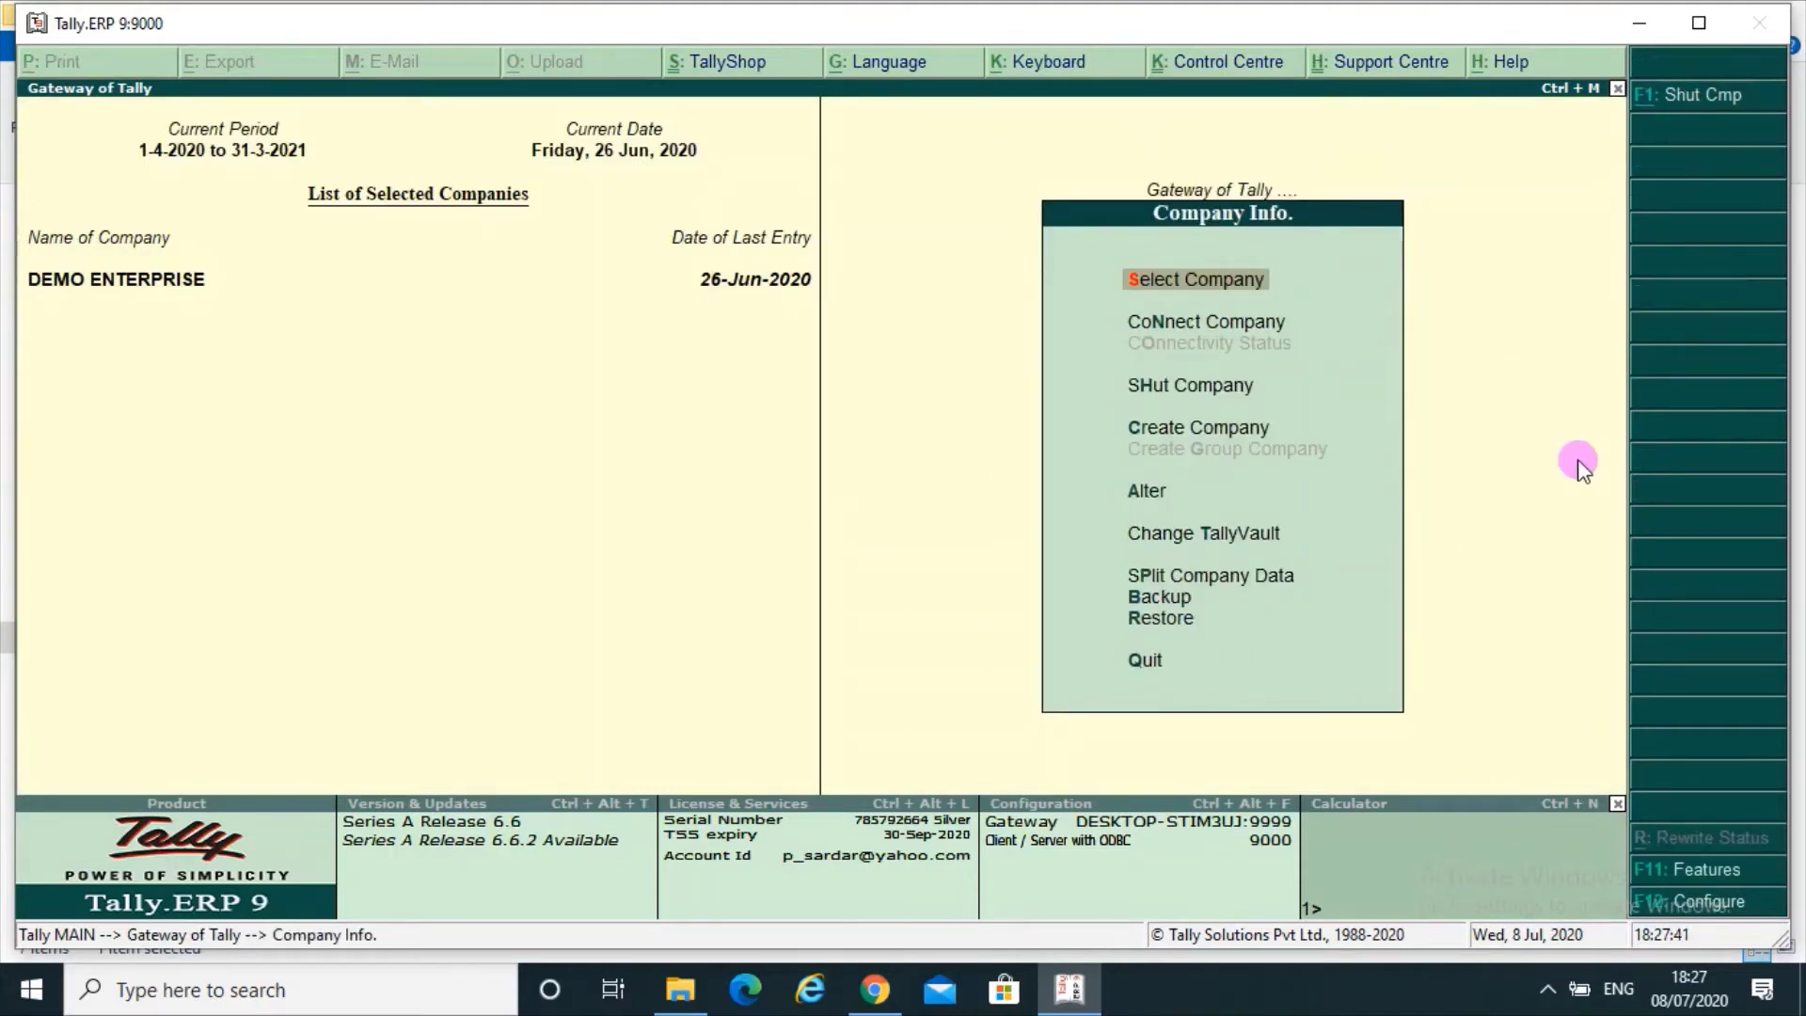
key(Down)
key(Down)
key(Down)
key(Down)
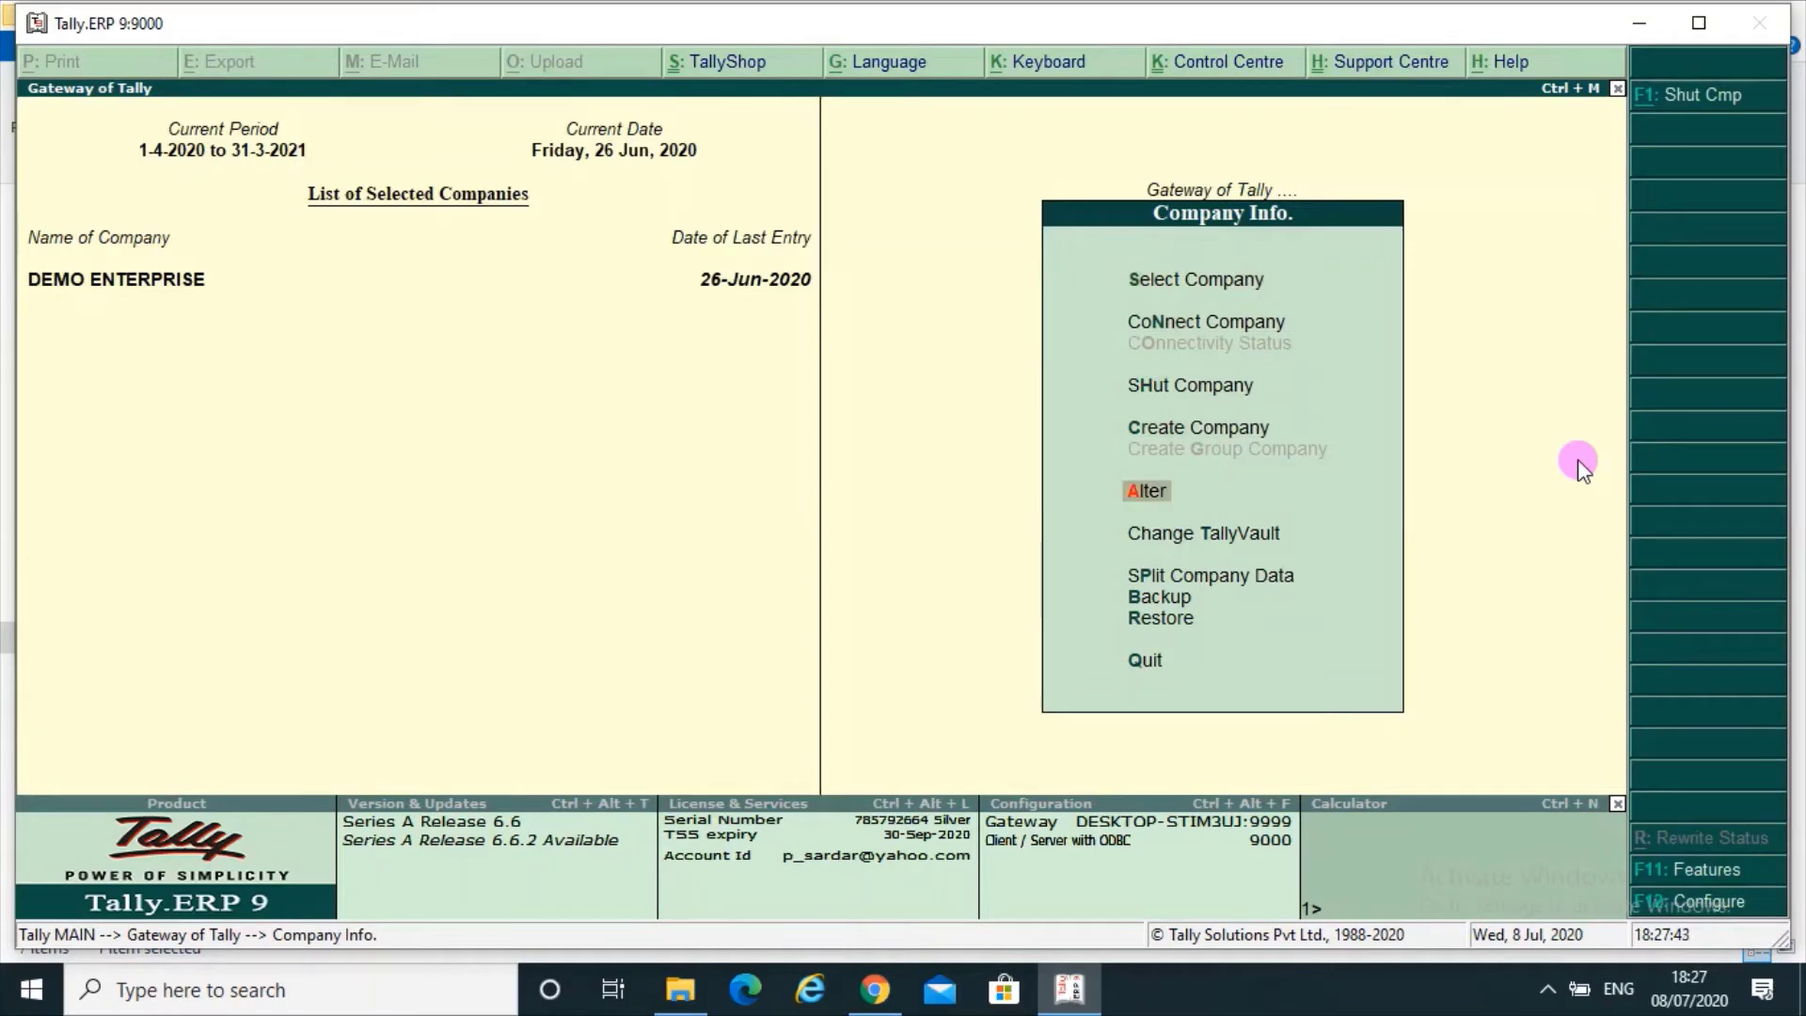
key(Return)
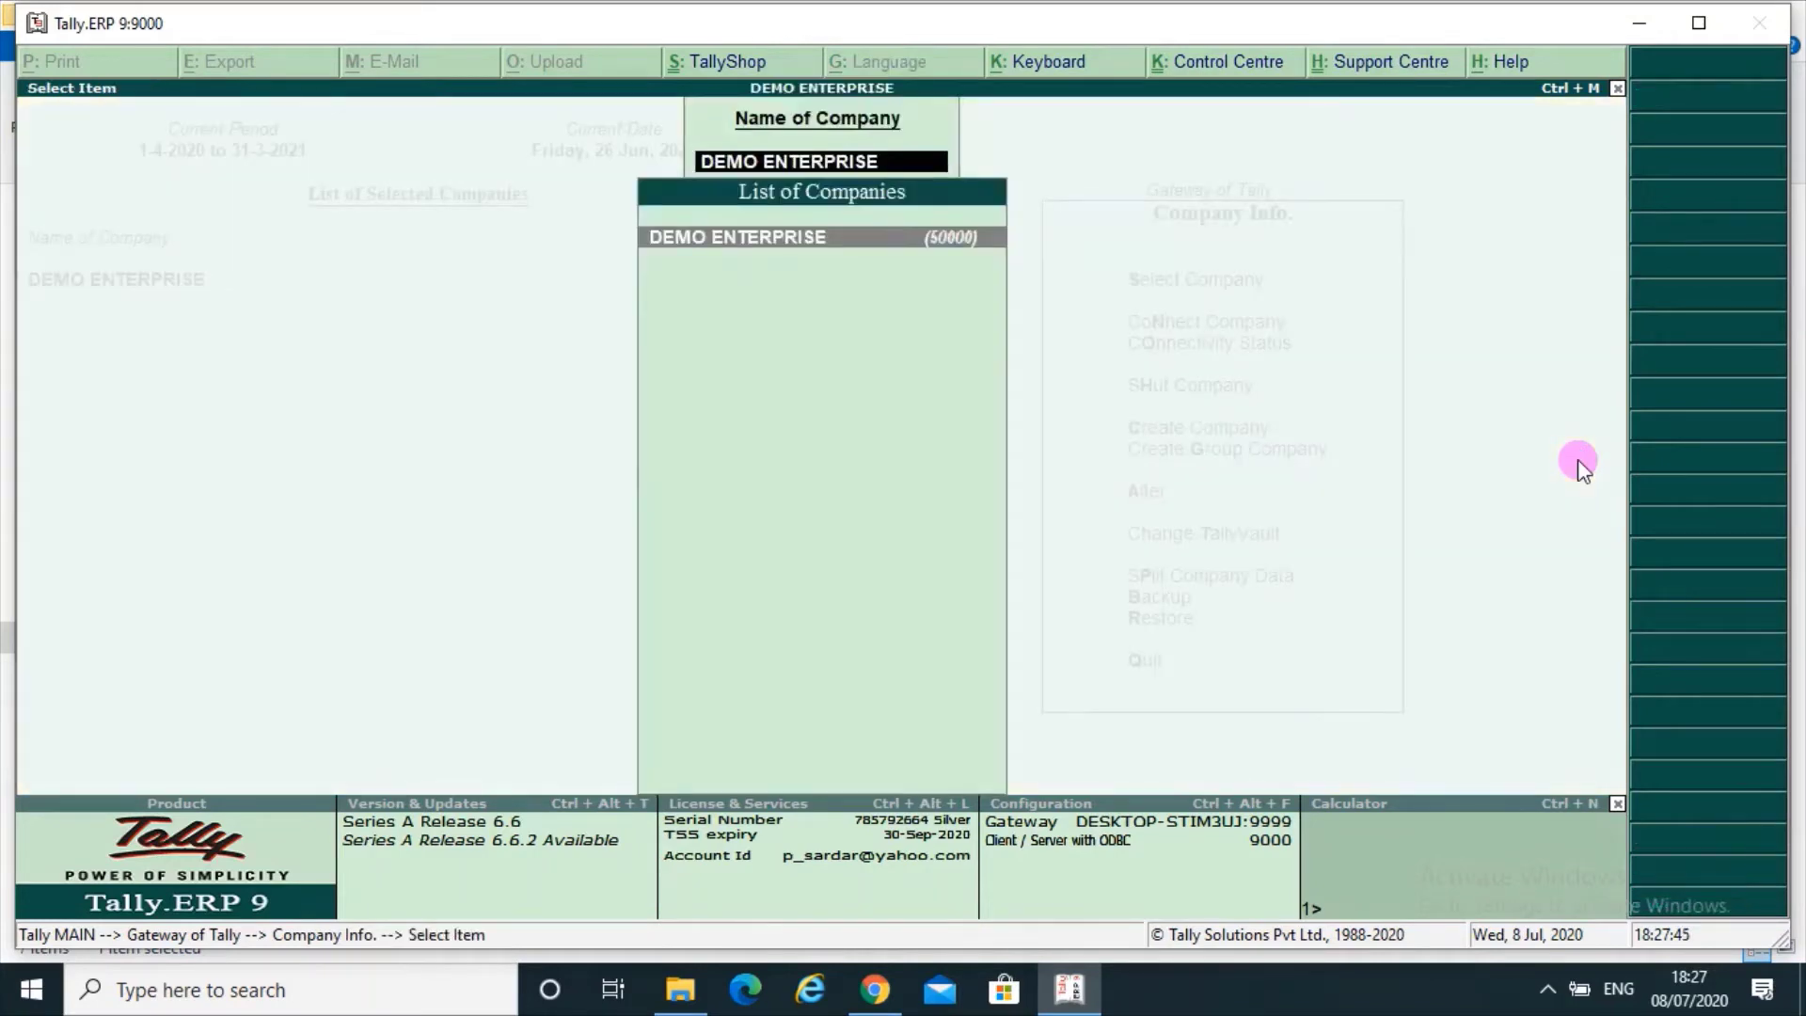
key(Return)
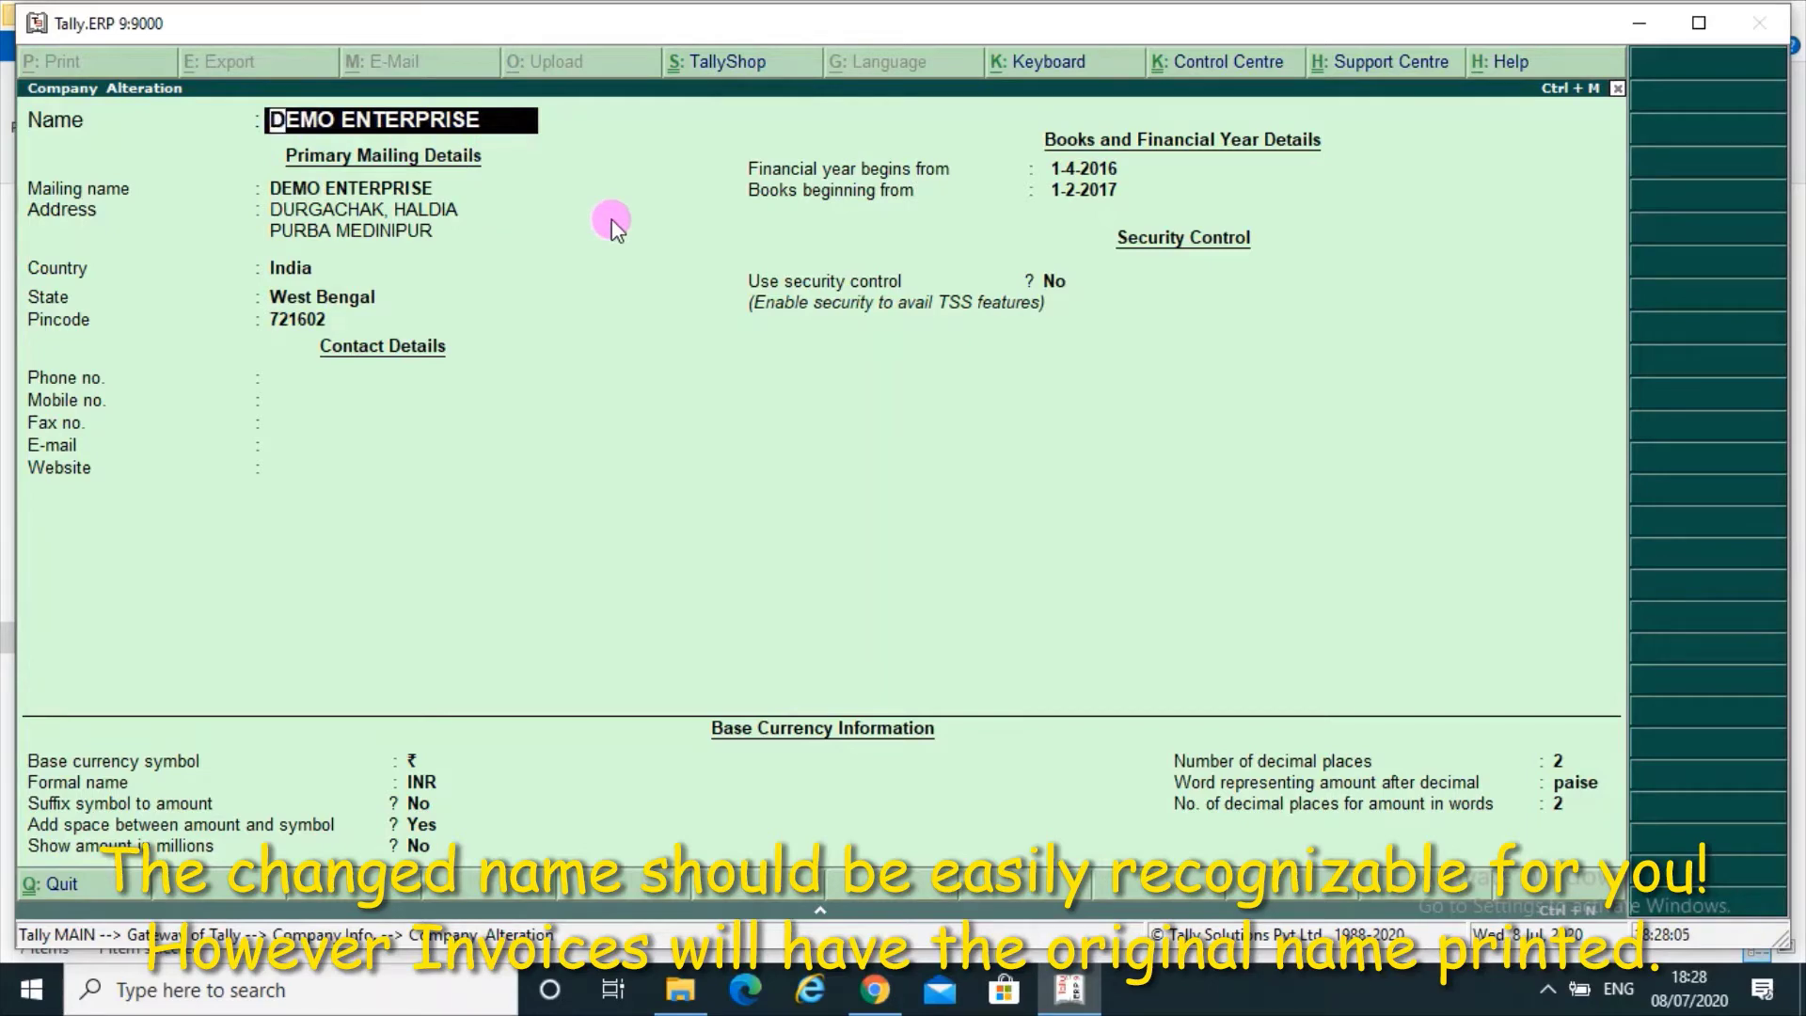
text(Pr)
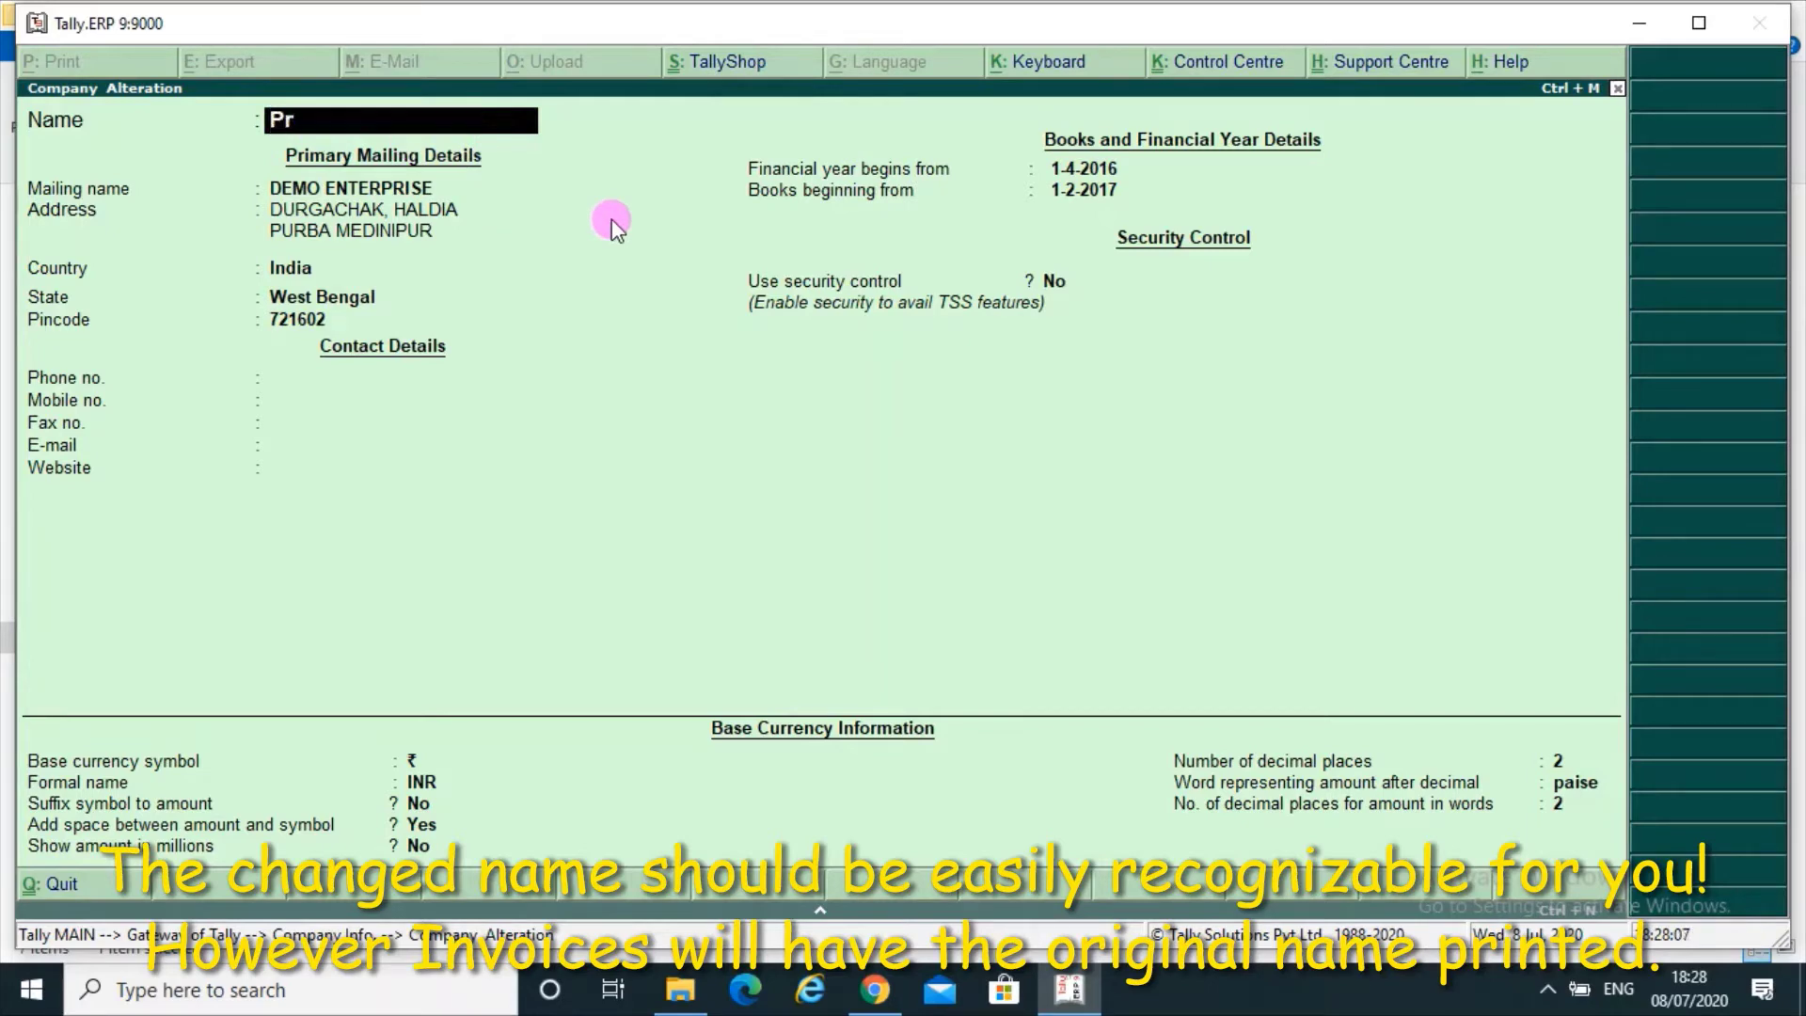
text(actice)
key(Return)
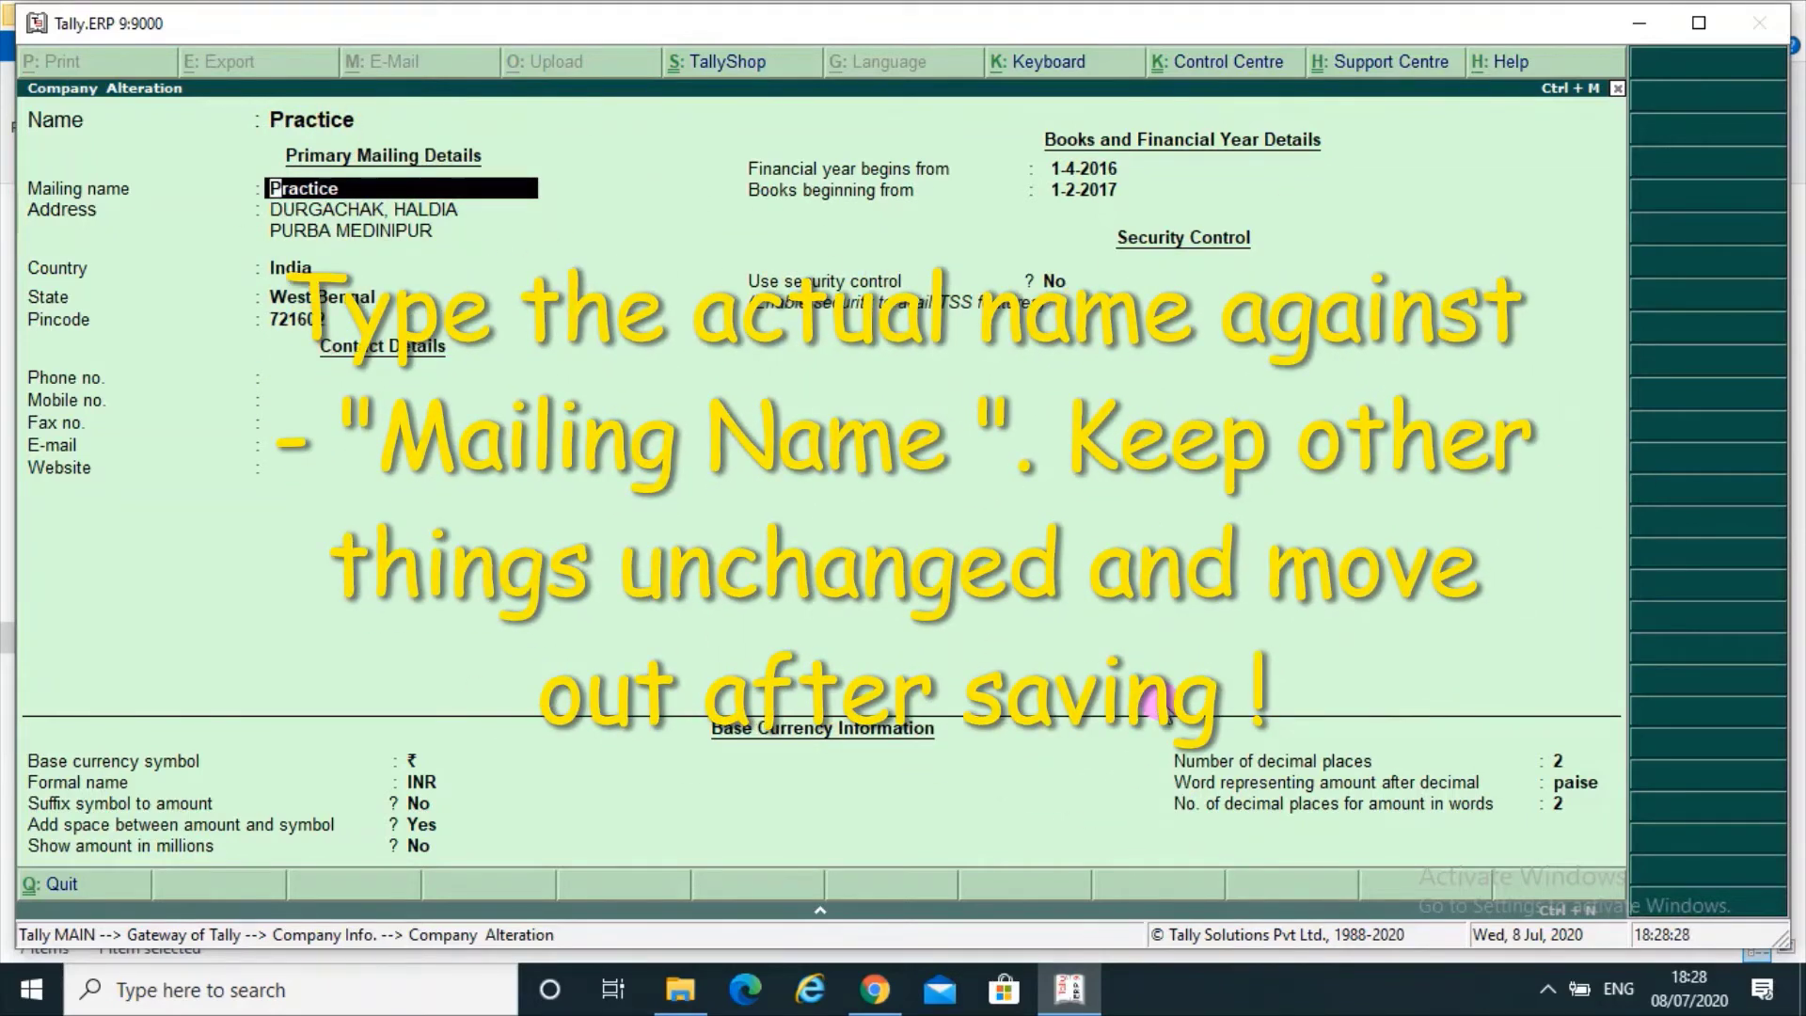
Step: Set the mailing name to DEMO ENTERPRISE, save the company alteration and return to the Gateway of Tally
text(DEMO ENTERPR)
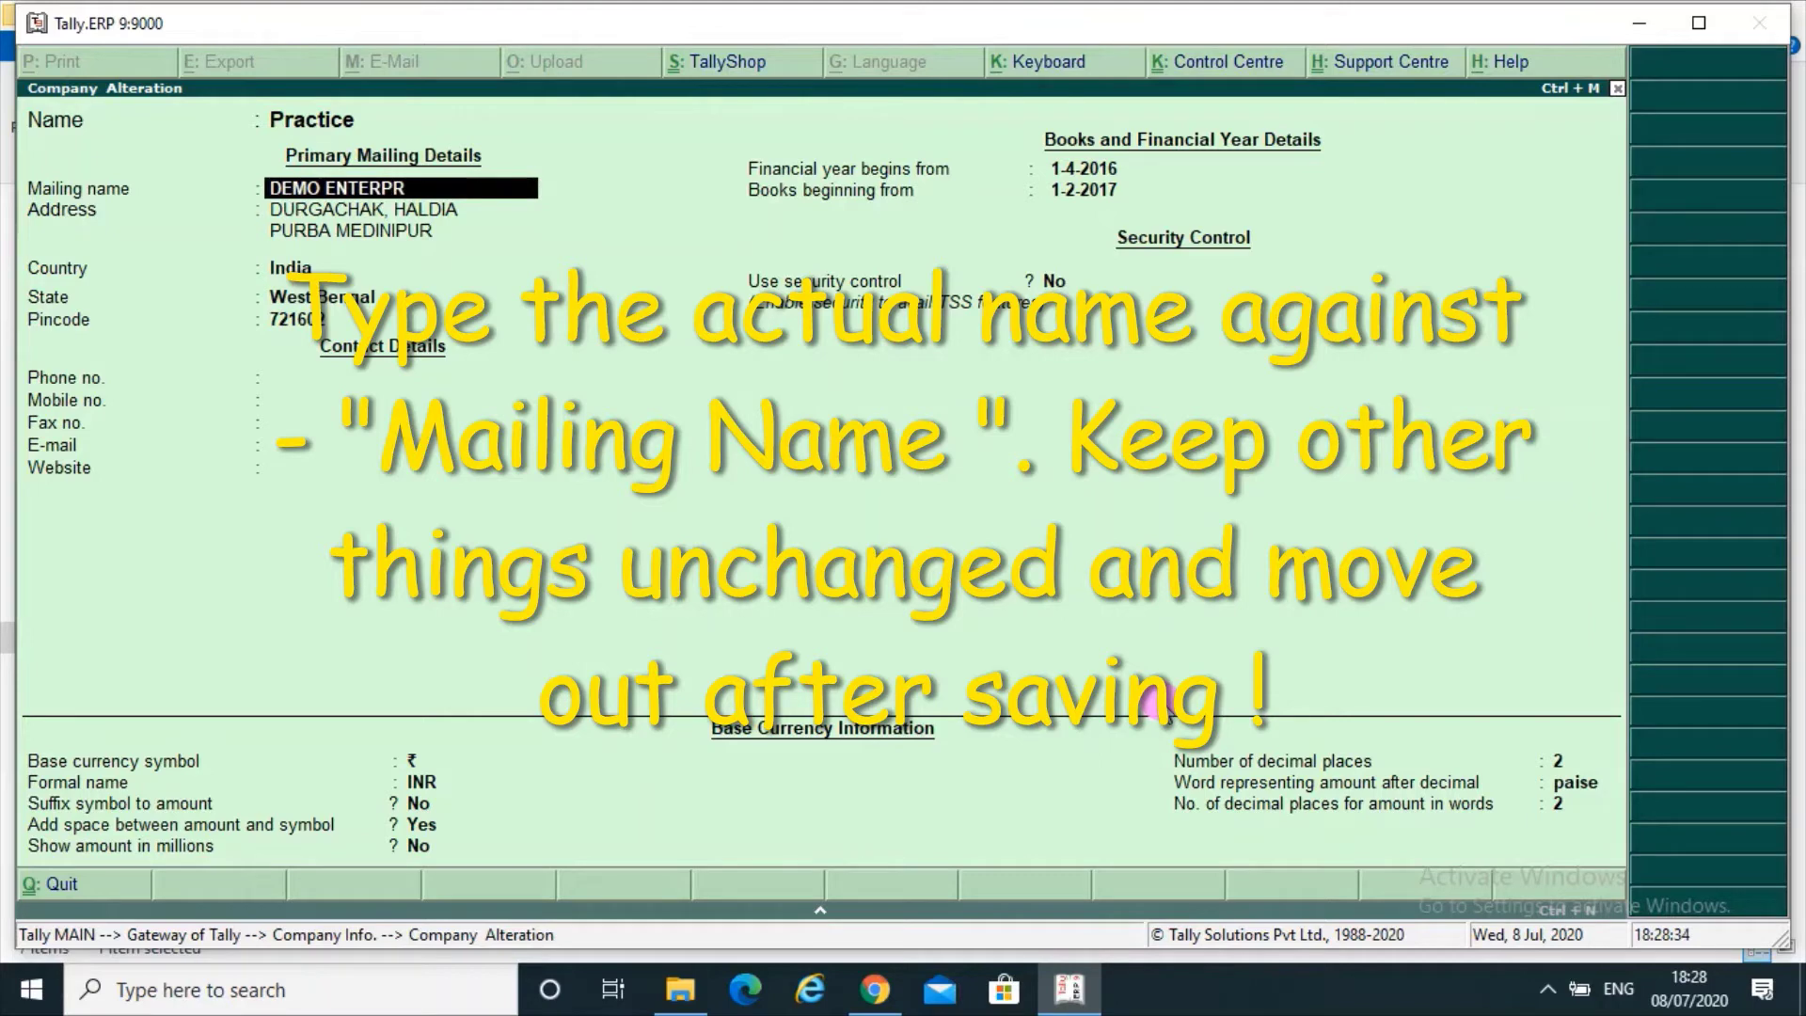
text(ISE)
key(Return)
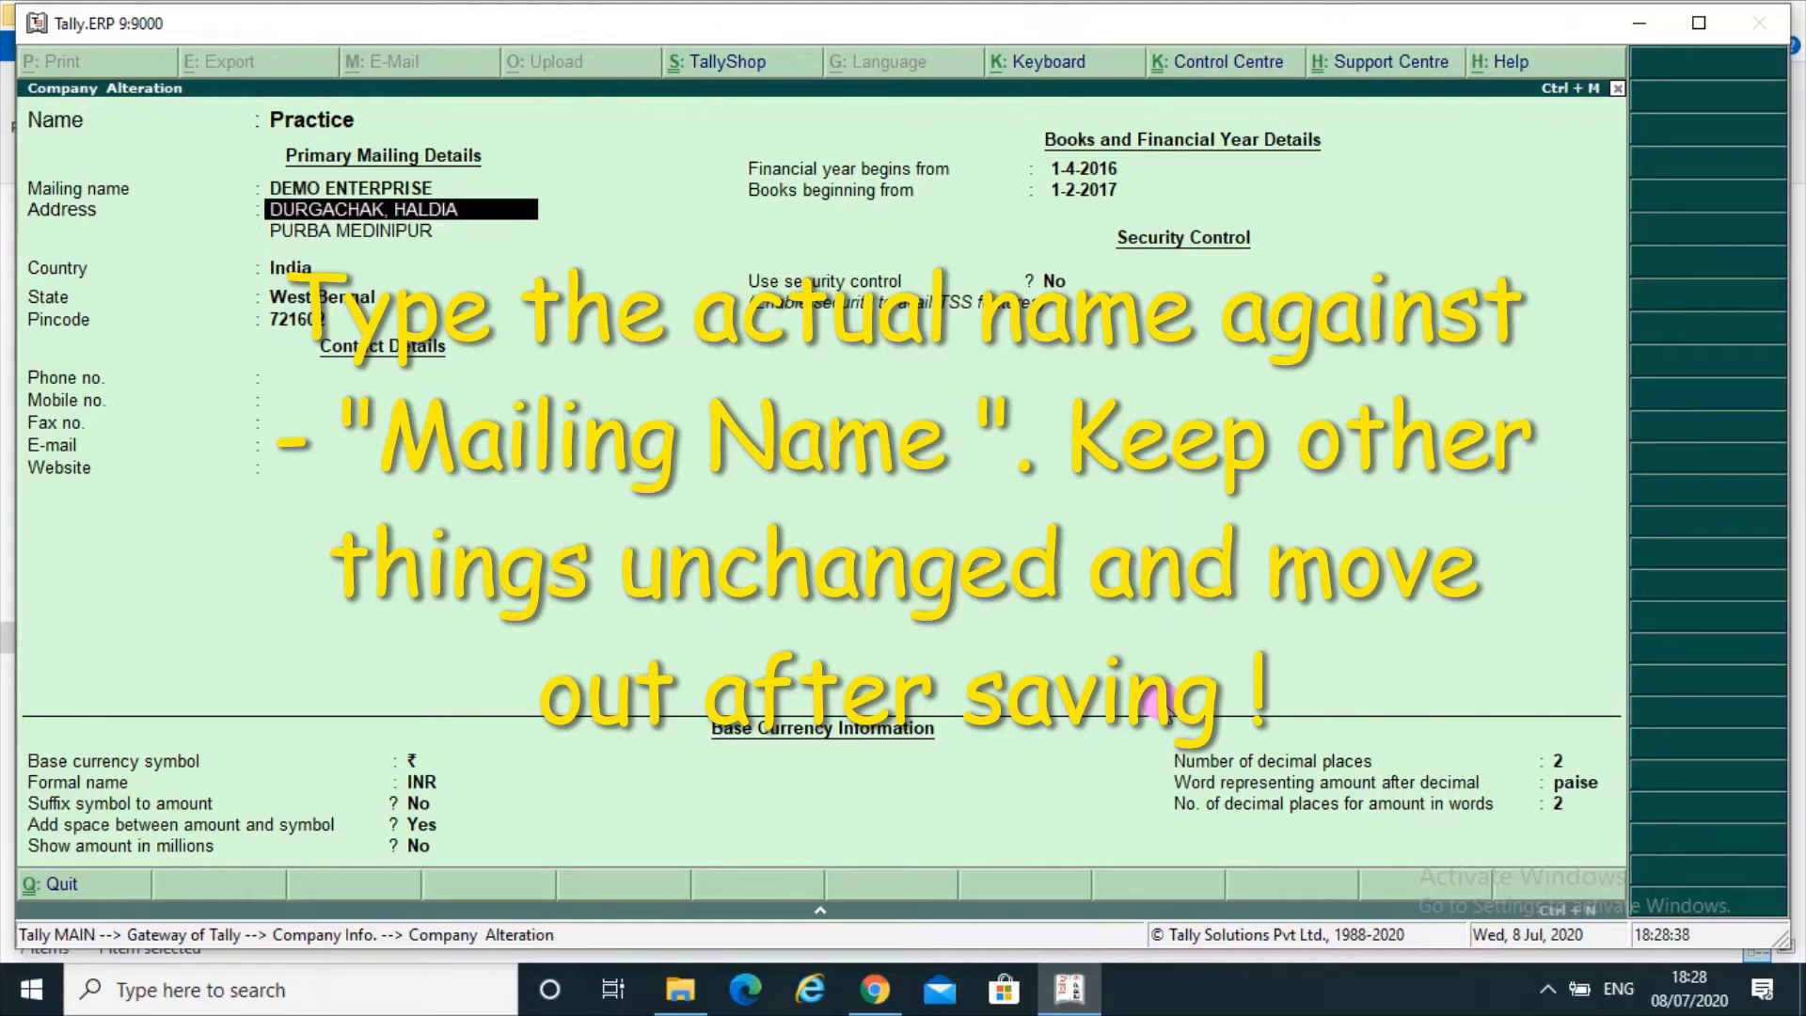
key(ctrl+a)
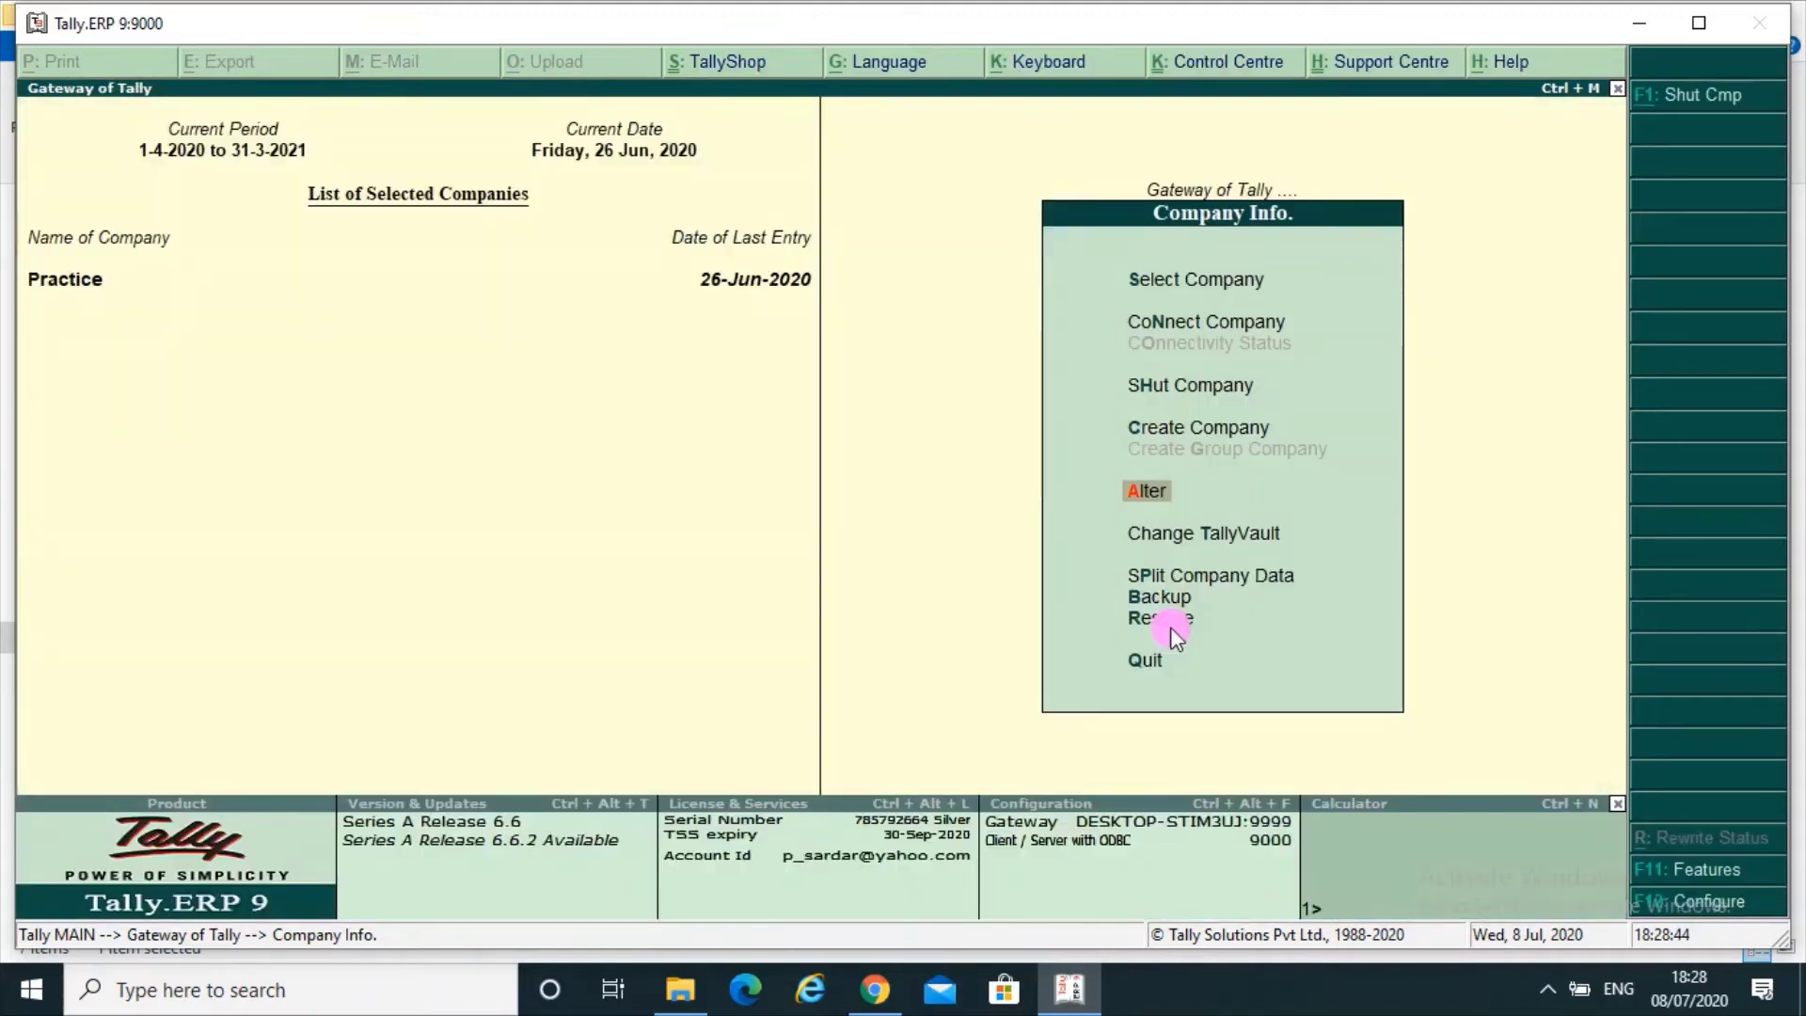
key(Escape)
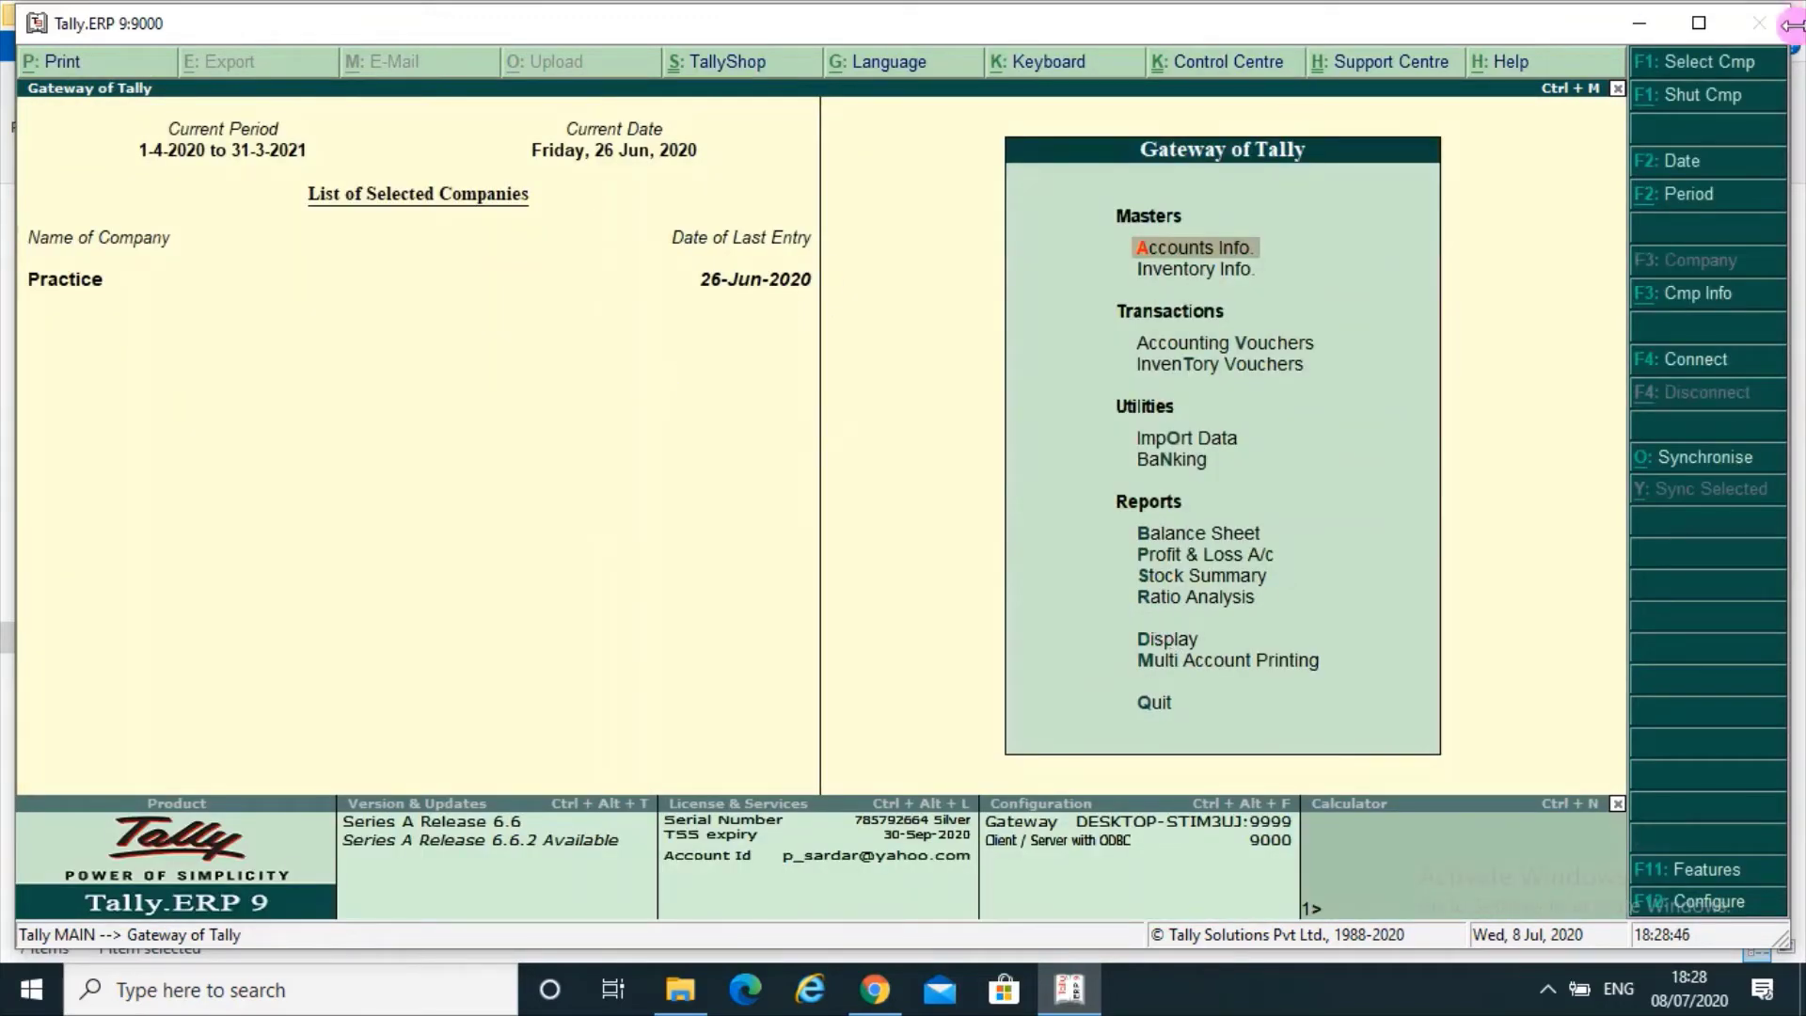
Step: Open DEMO ENTERPRISE (10000) alongside Practice, switching between the two and leaving DEMO ENTERPRISE as the active company
click(1690, 62)
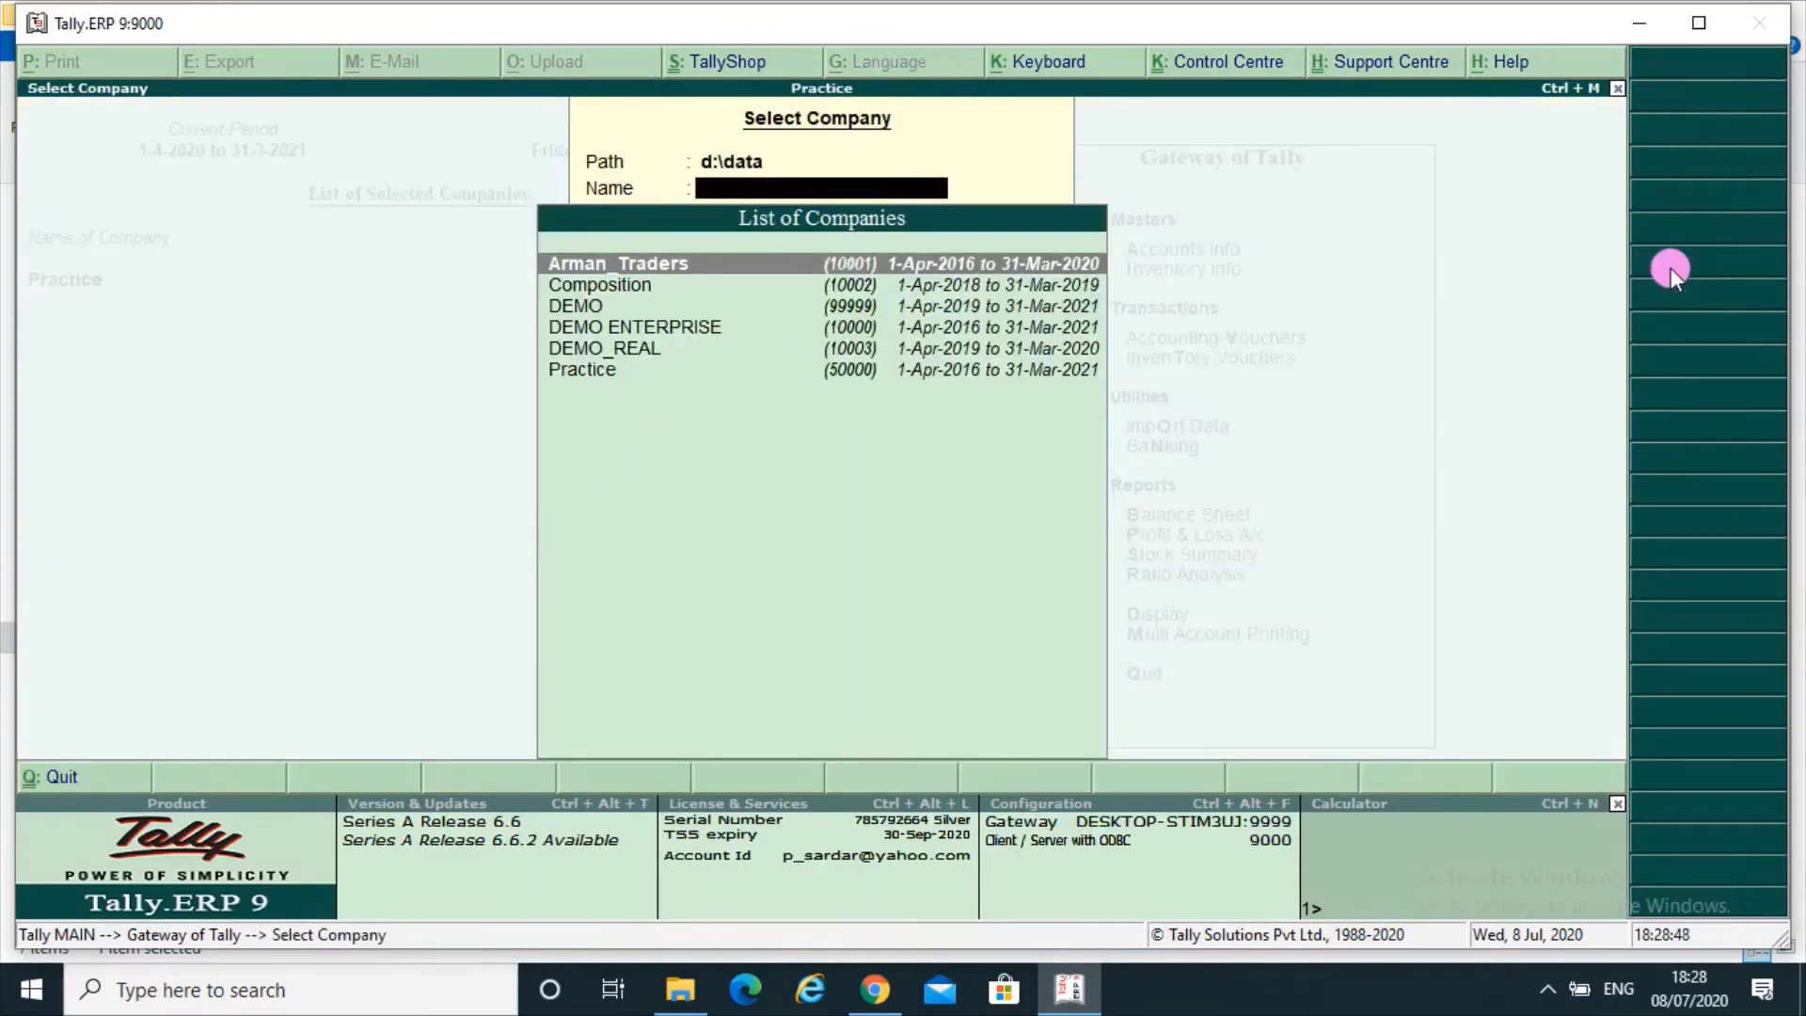
key(Down)
key(Down)
key(Down)
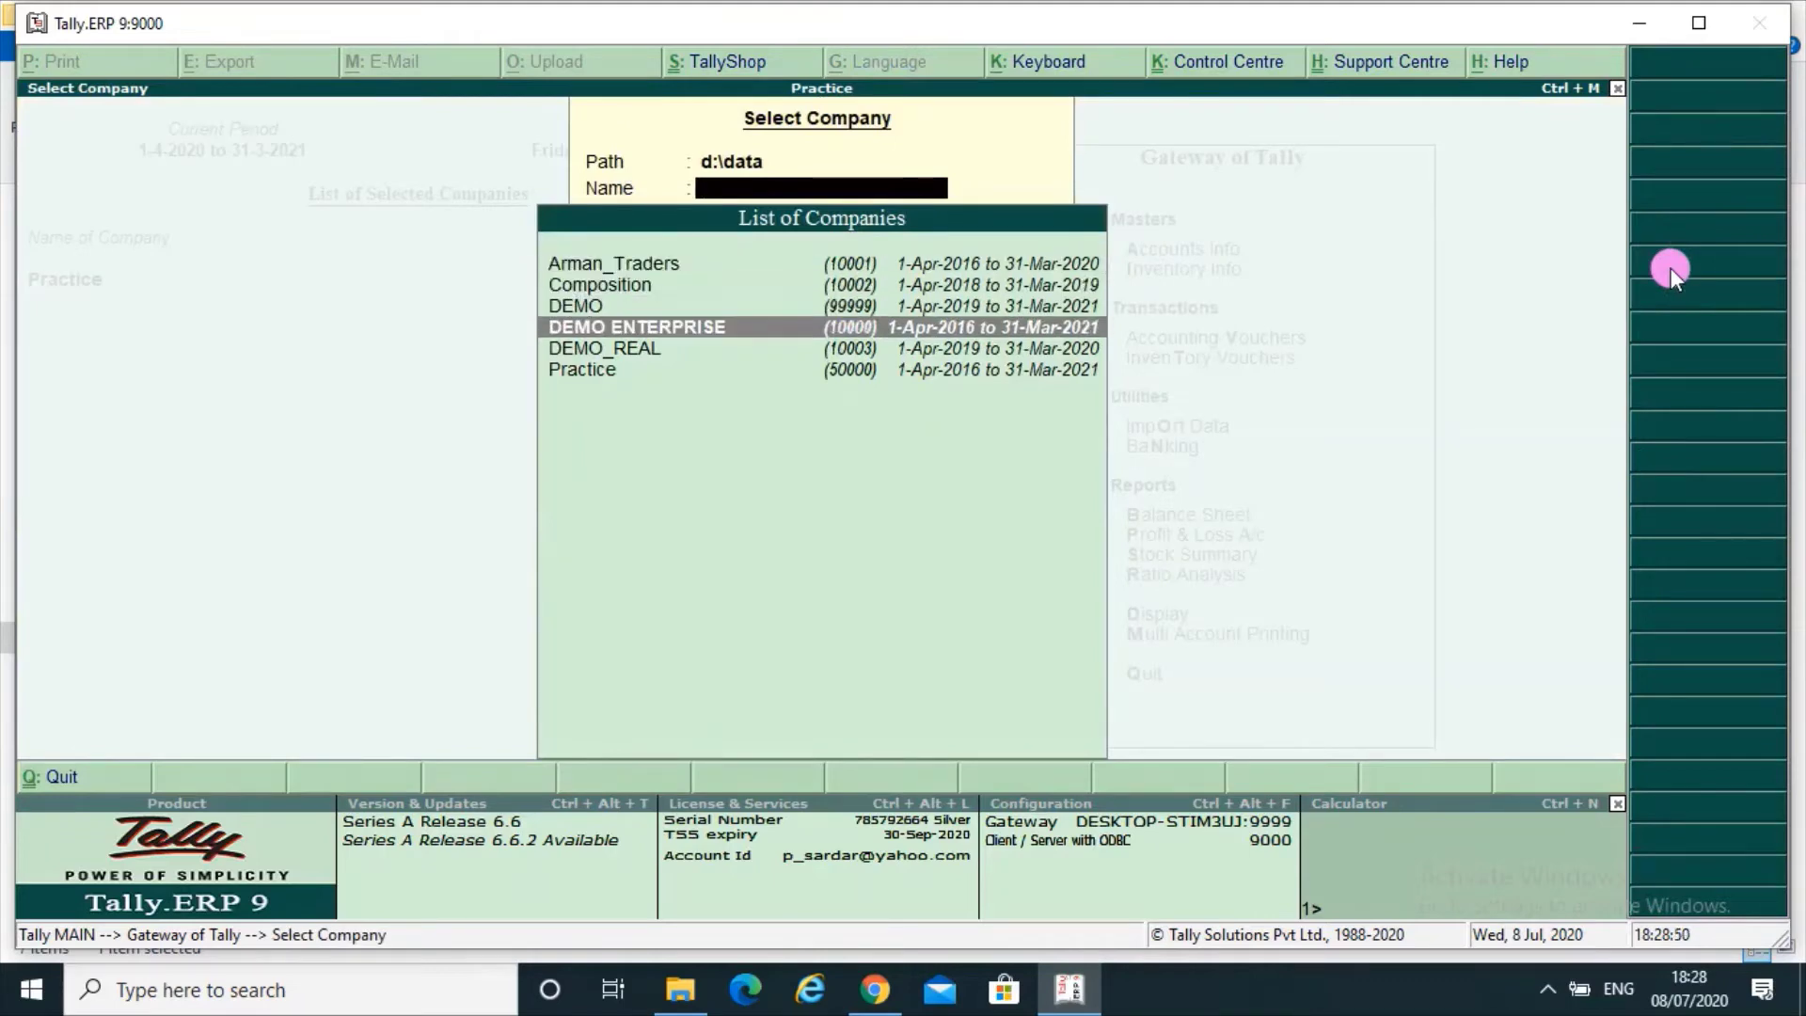
key(Return)
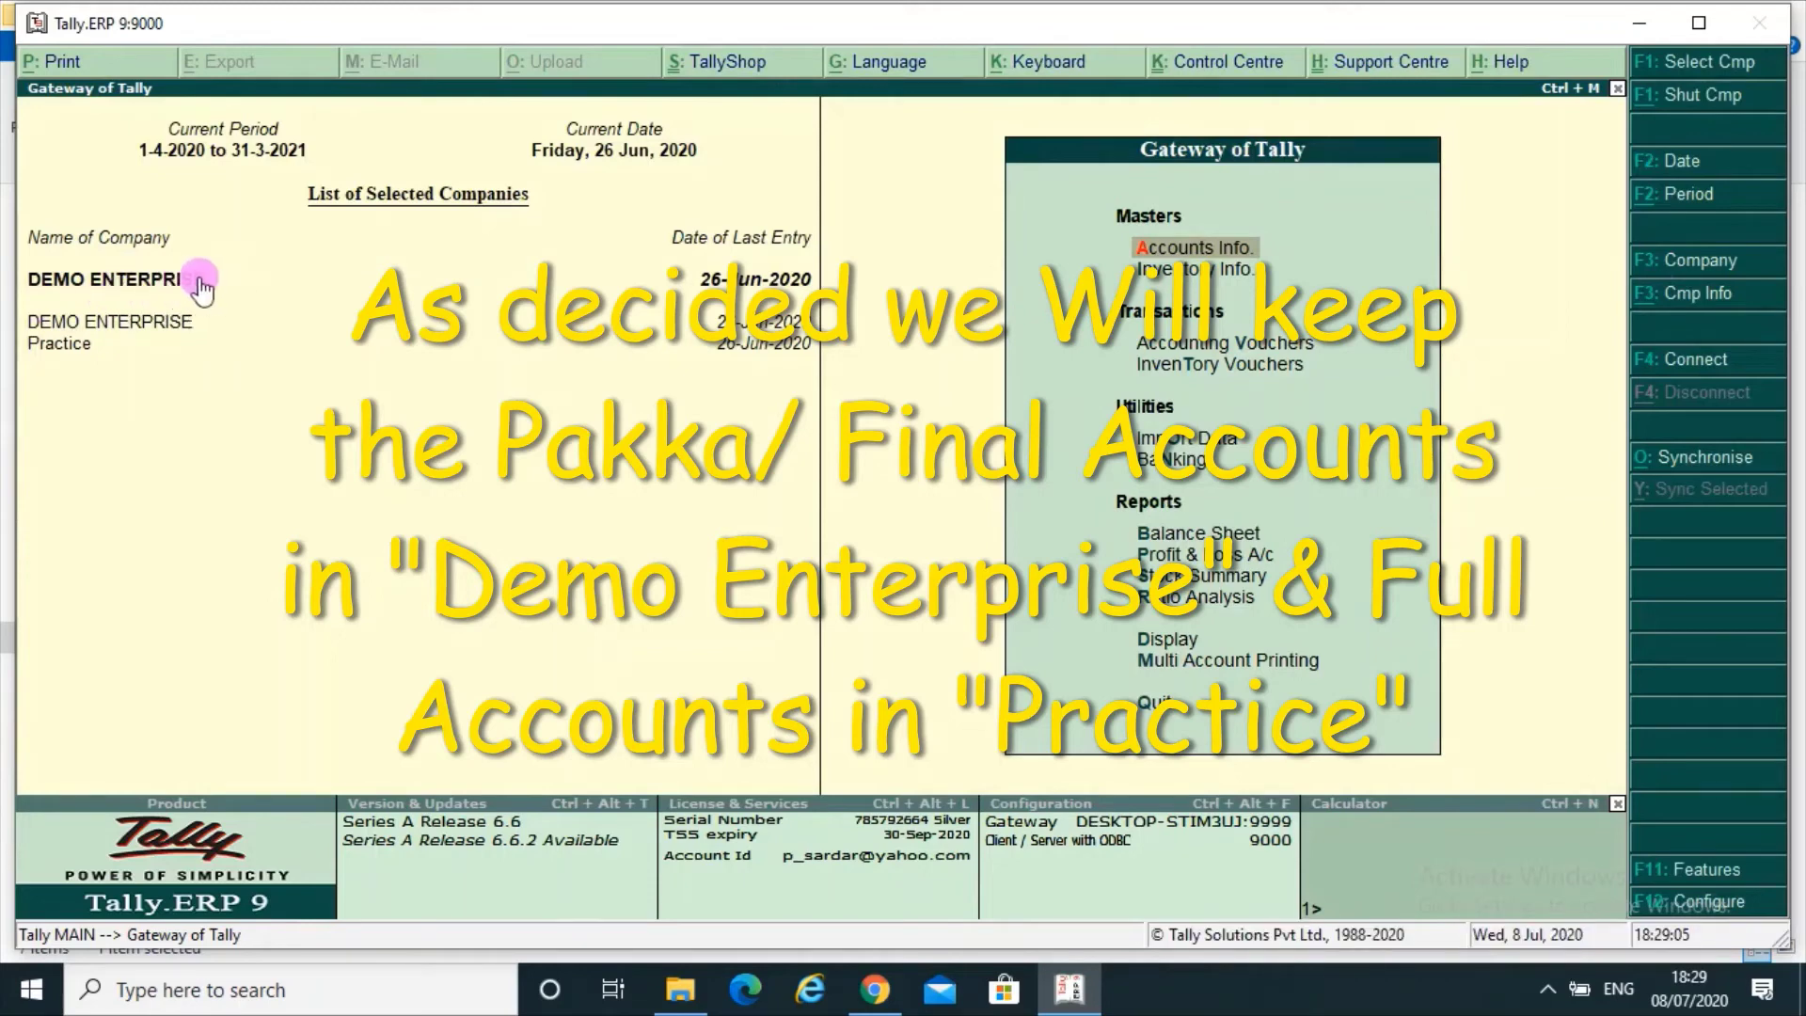
click(47, 343)
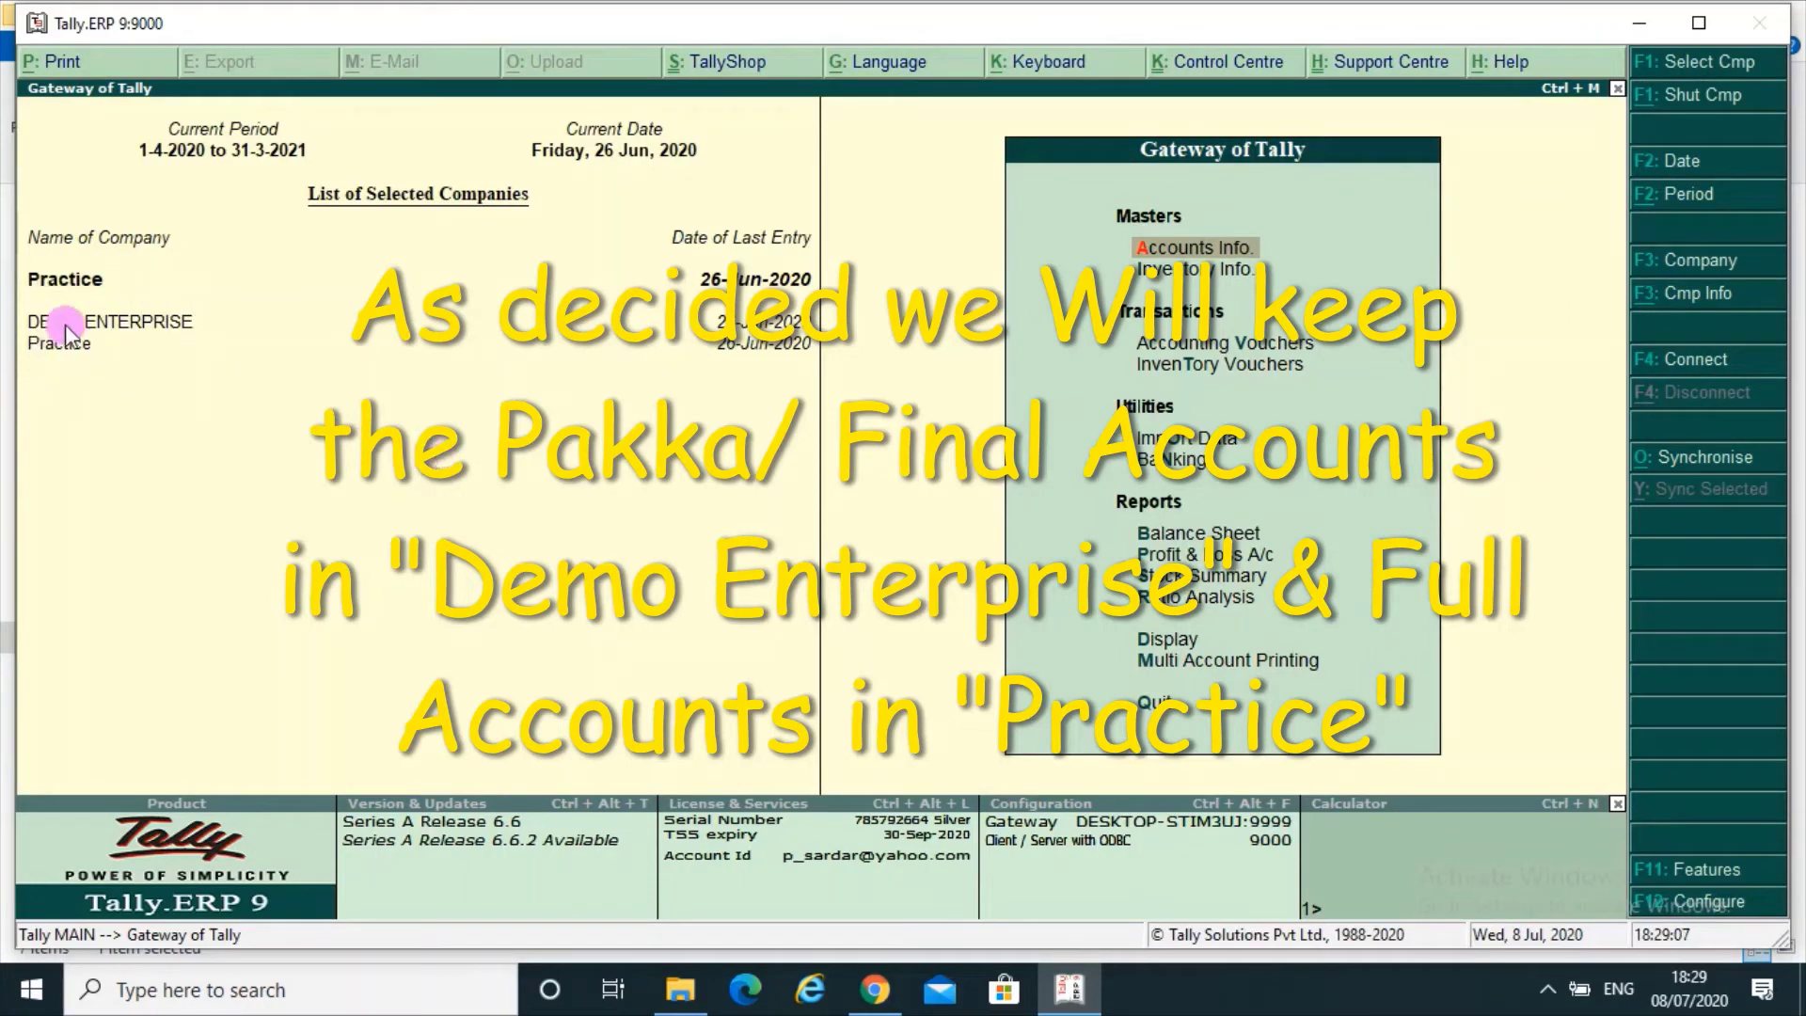
click(169, 324)
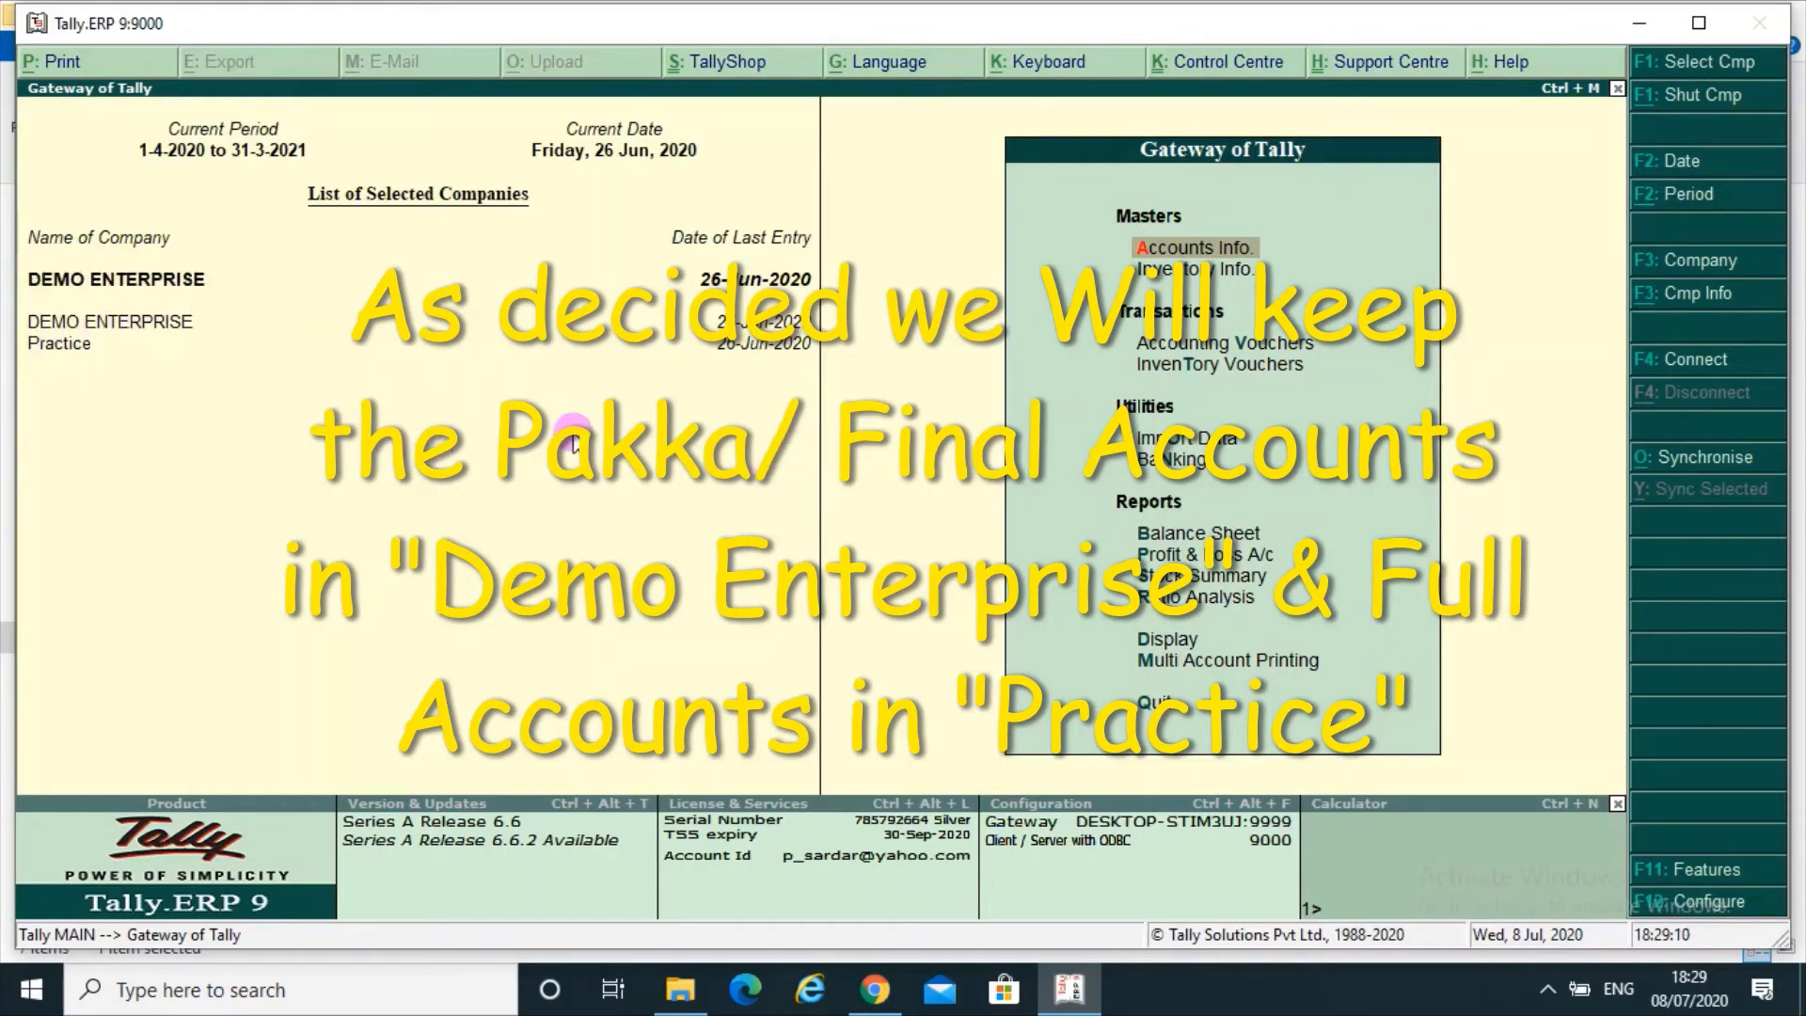
Step: Display DEMO ENTERPRISE's Day Book for the period 1-6-2020 to 30-6-2020
key(d)
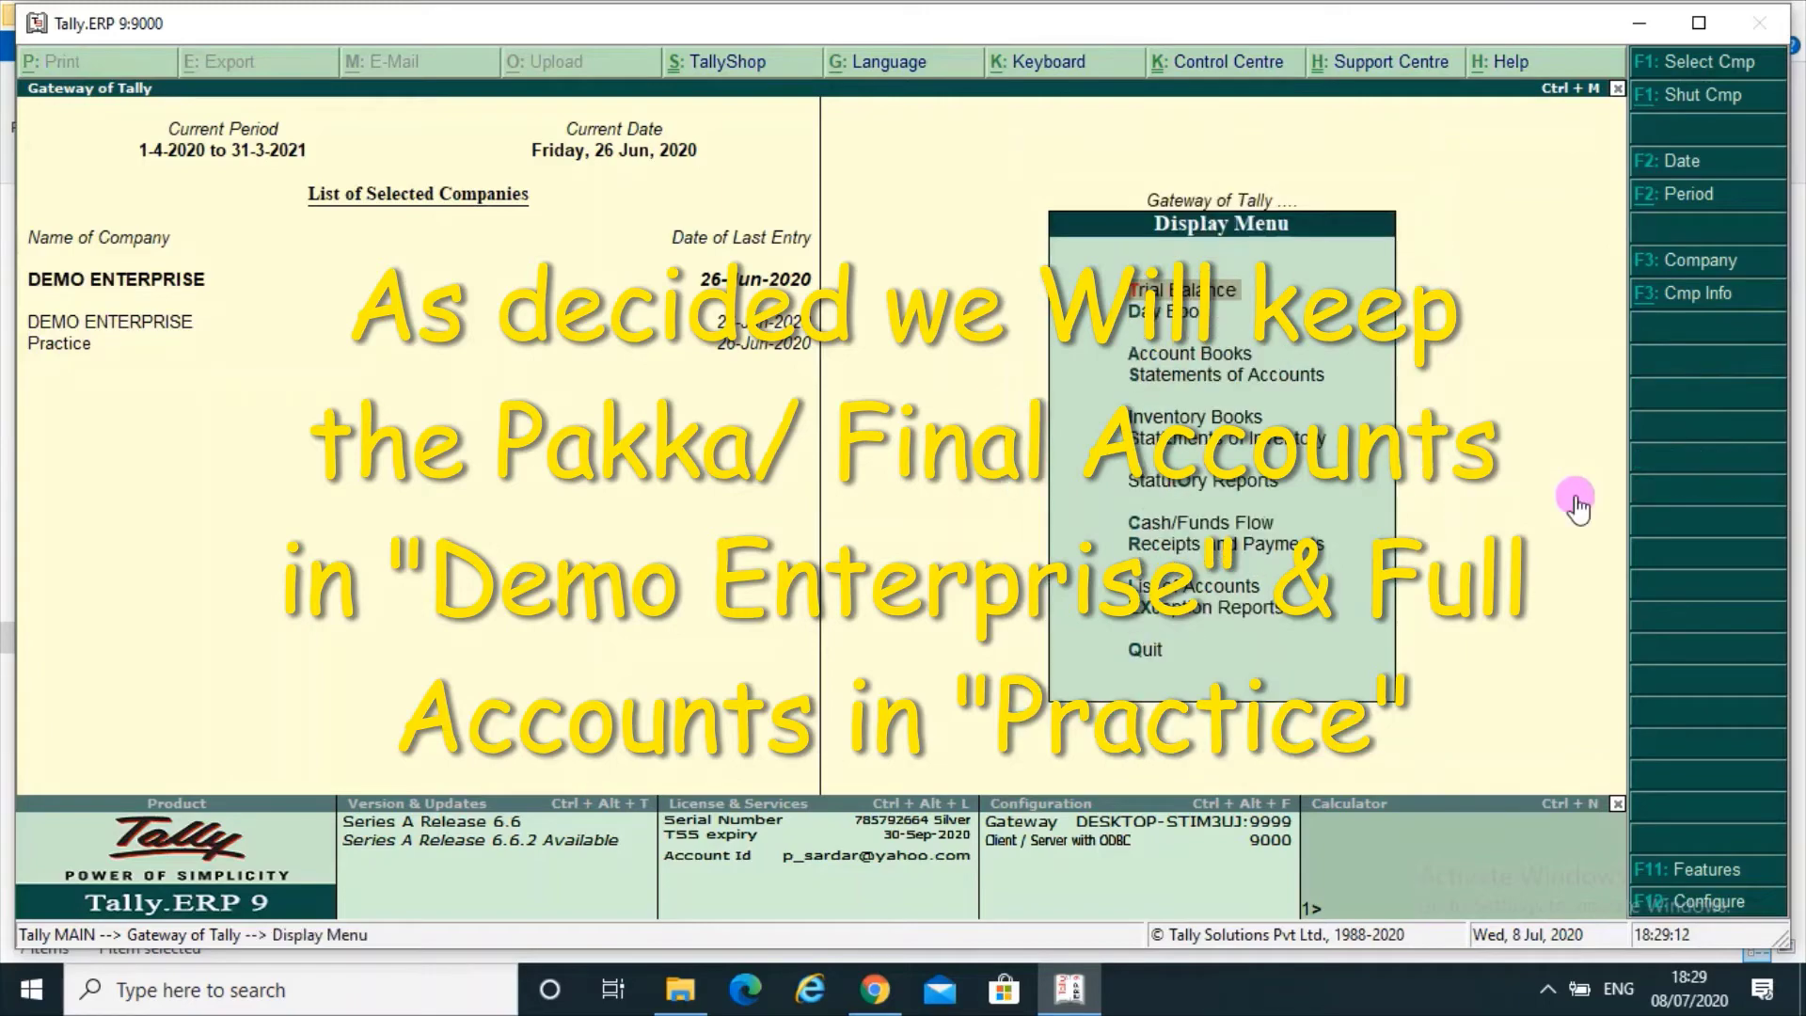
key(y)
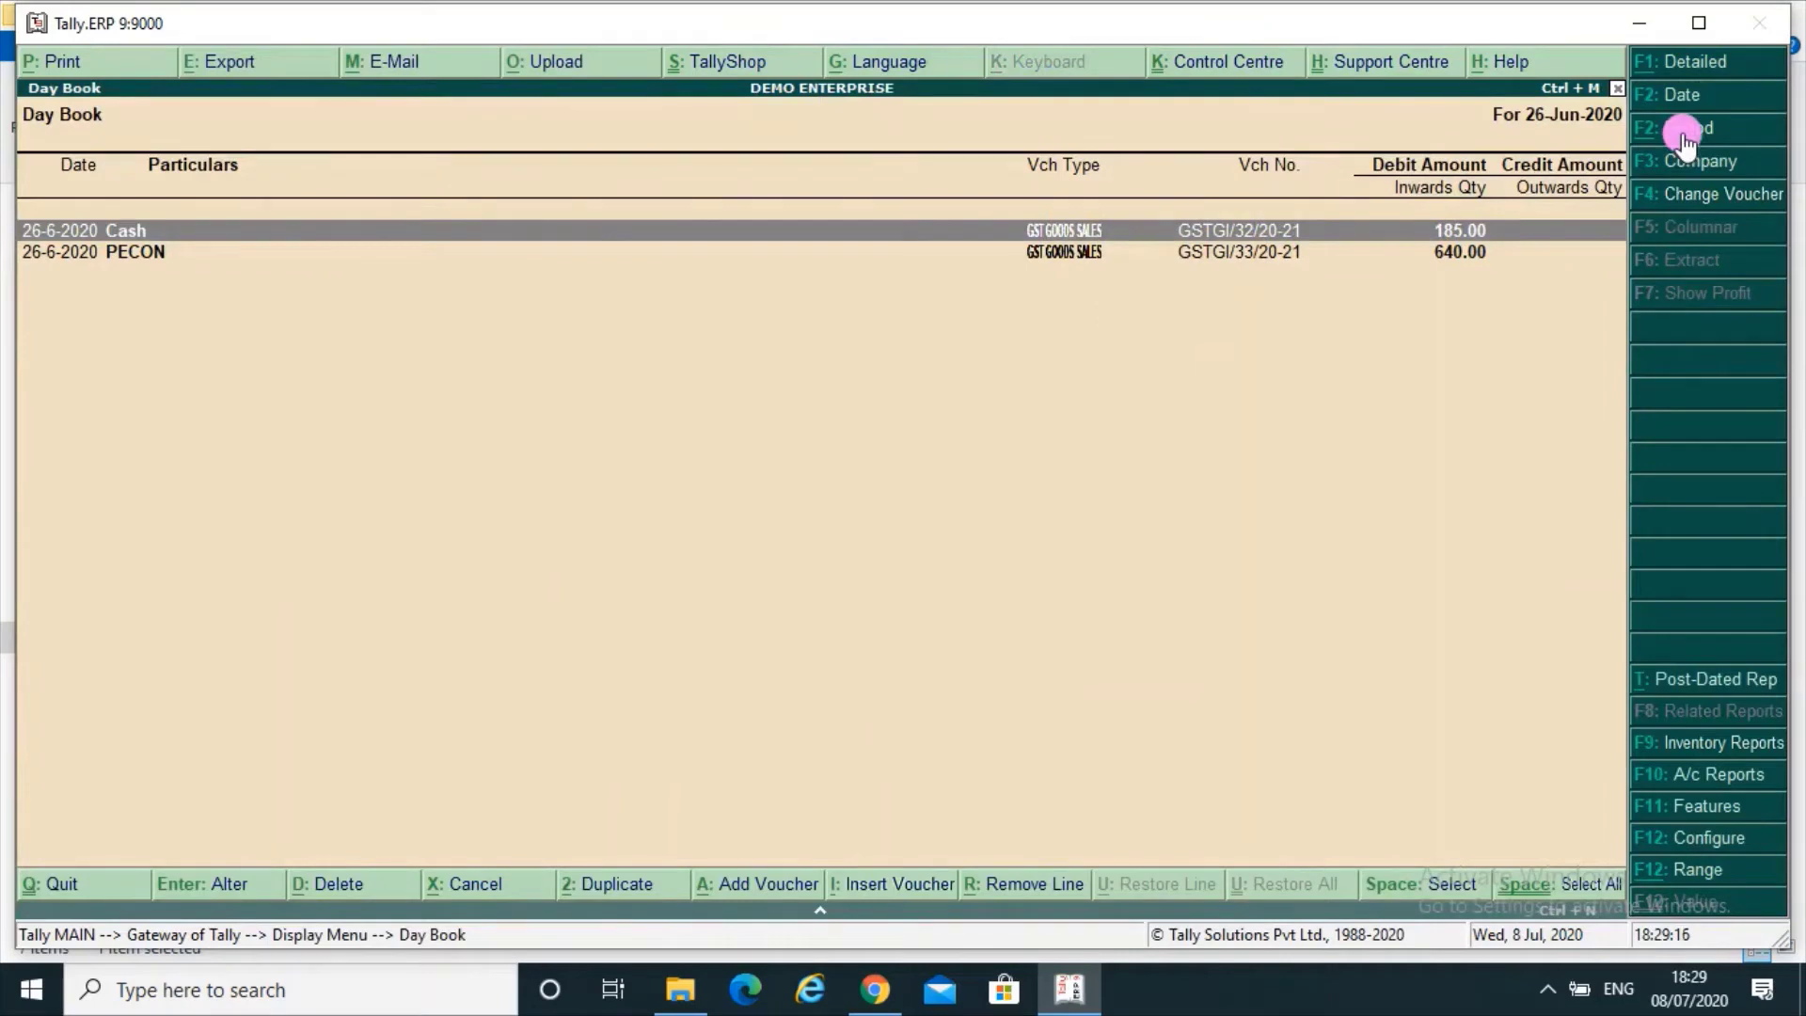
click(1683, 132)
text(1-6)
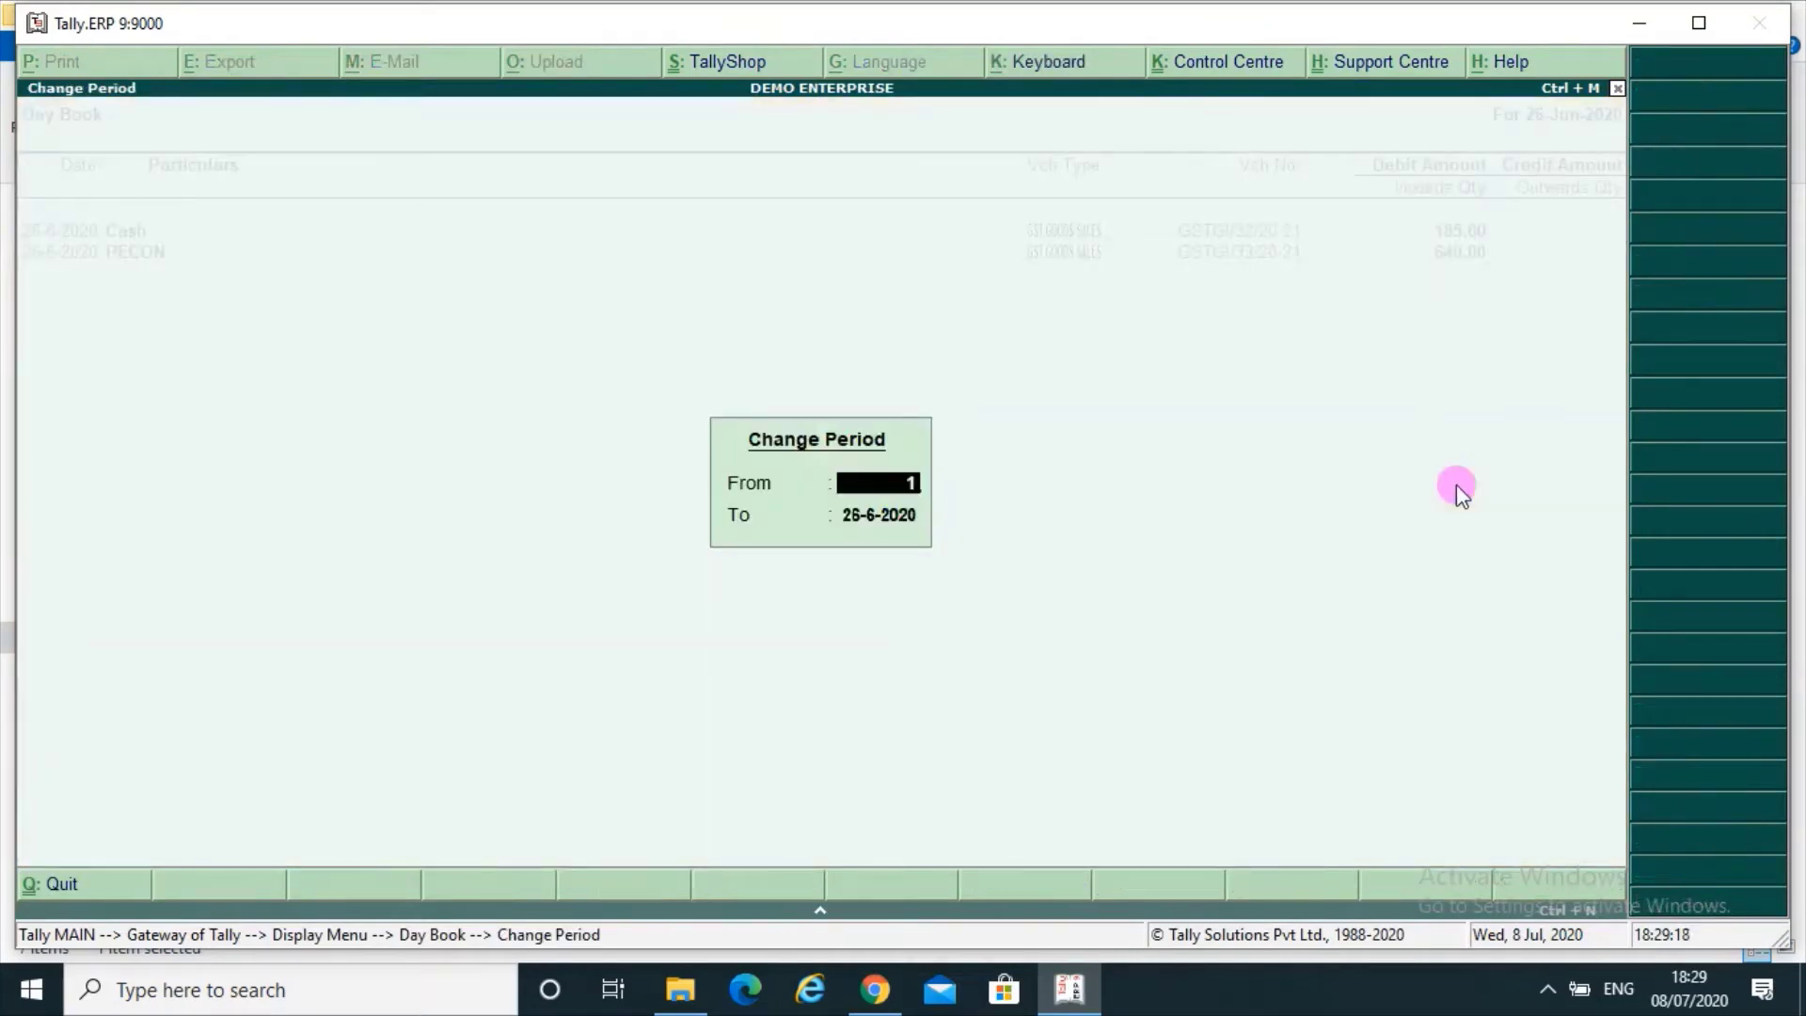
key(Return)
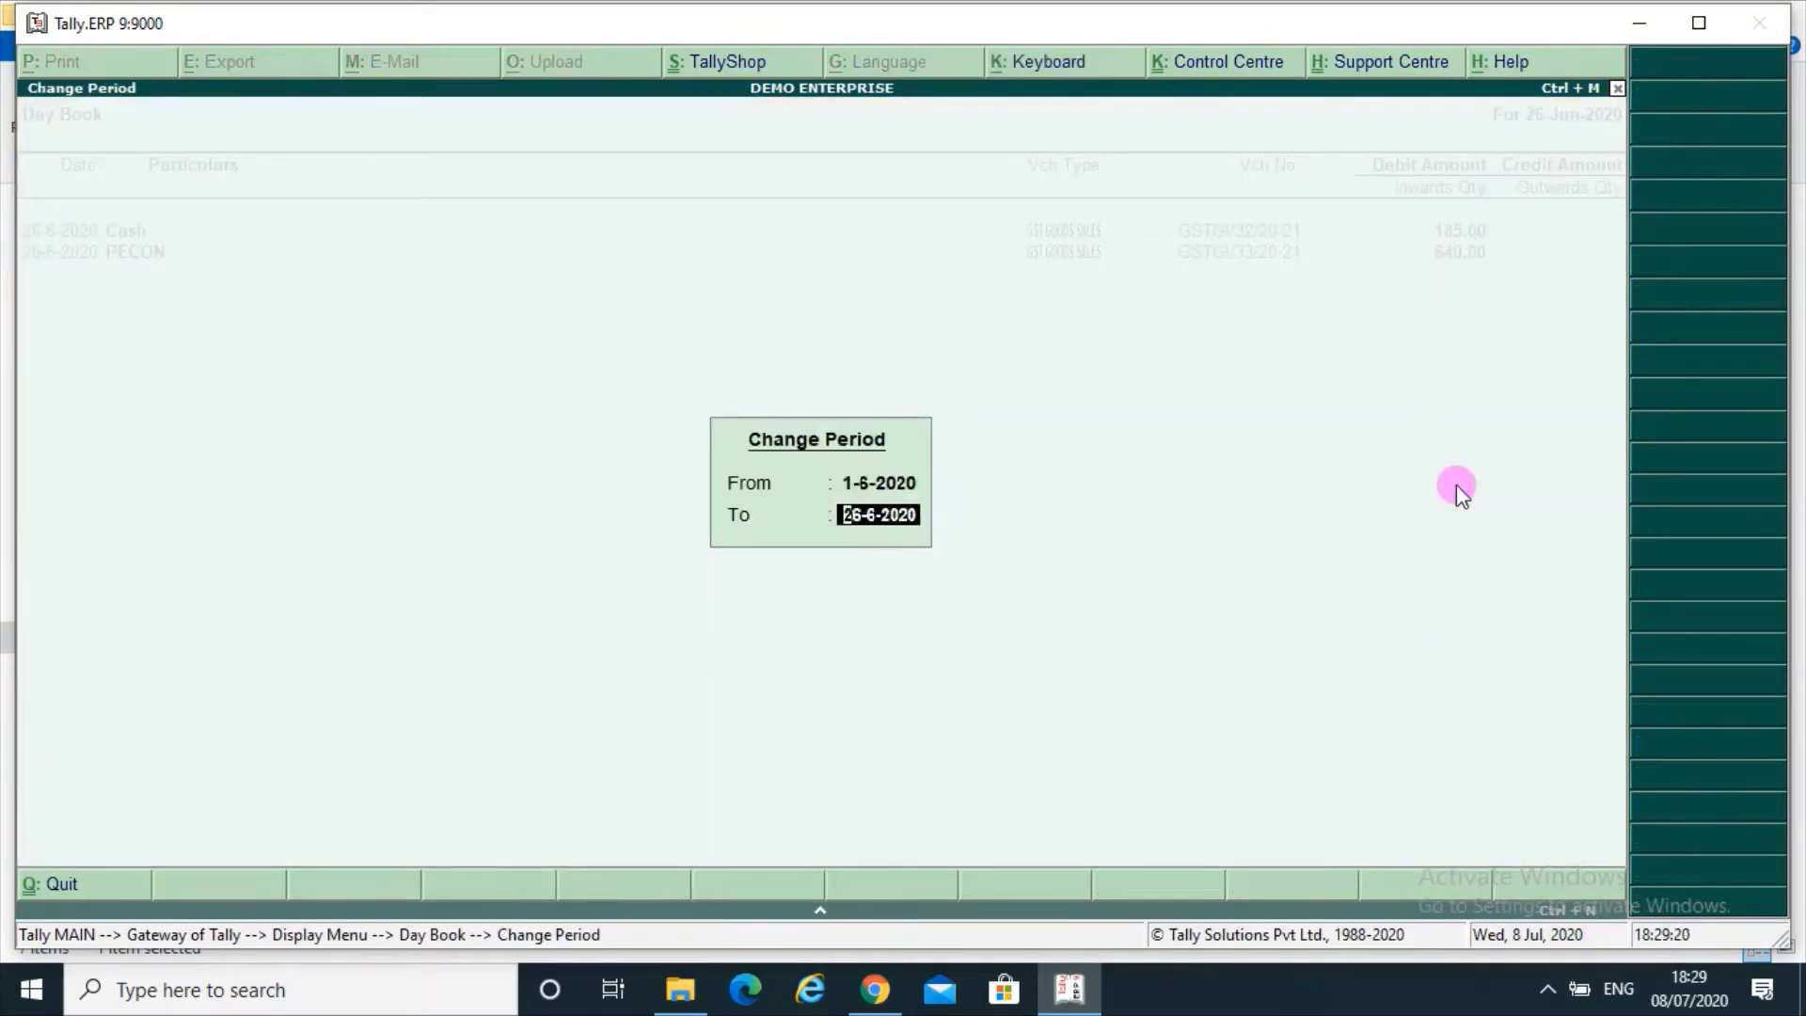
text(30/6)
key(Return)
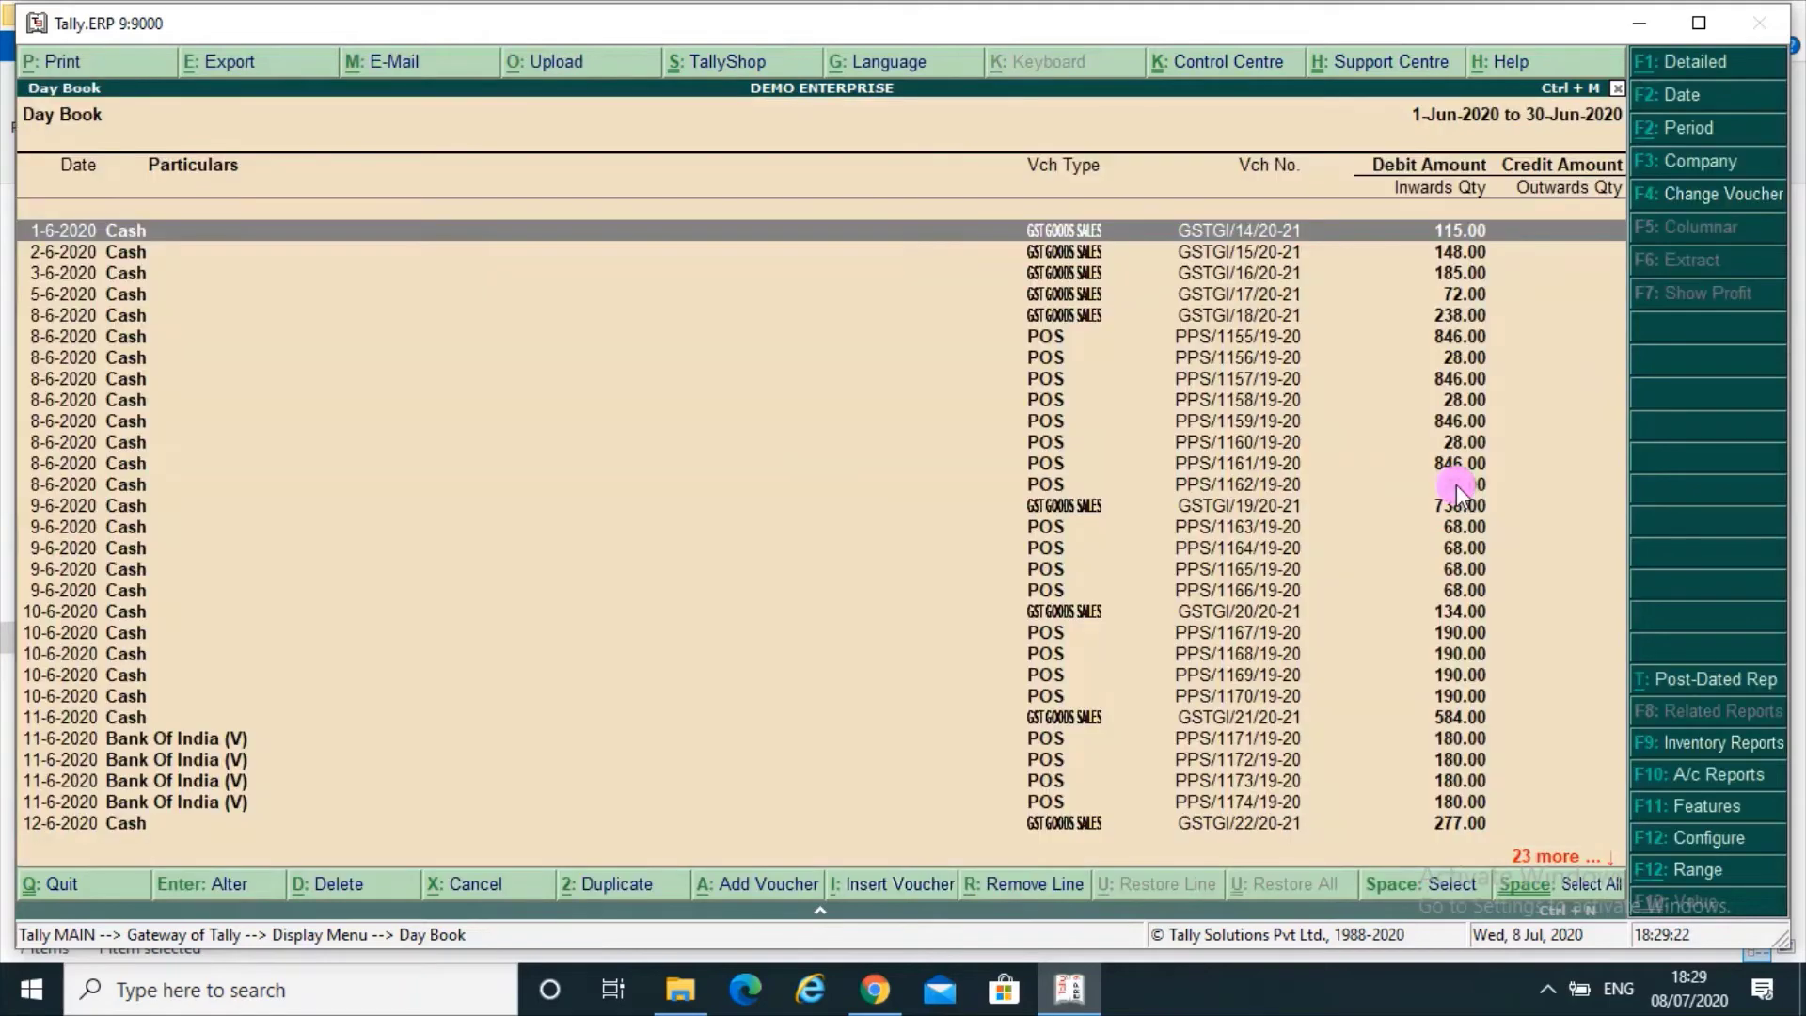
Step: Delete the 17-6-2020 Cash voucher GSTGI/24/20-21 from DEMO ENTERPRISE's Day Book
key(Down)
key(Down)
key(Down)
key(Down)
key(Down)
key(Down)
key(Down)
key(Down)
key(Down)
key(Down)
key(Down)
key(Down)
key(Down)
key(Down)
key(Down)
key(Down)
key(Down)
key(Down)
key(Down)
key(Down)
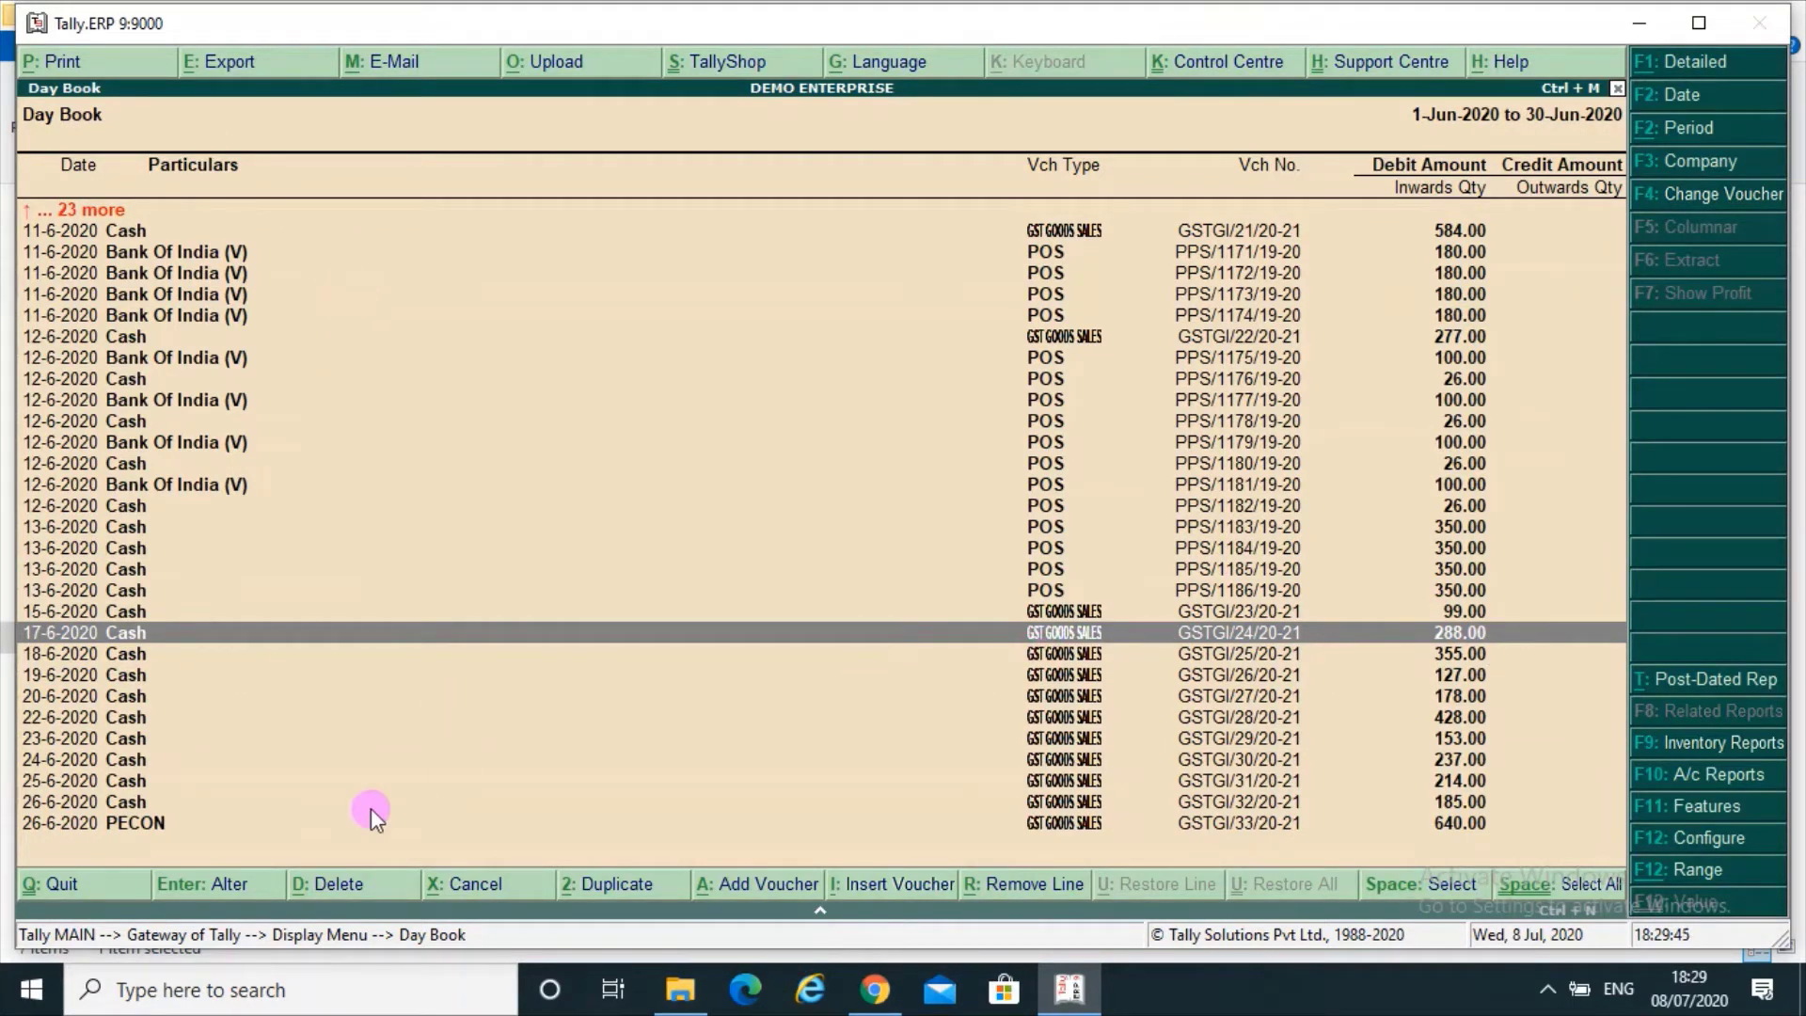
click(328, 882)
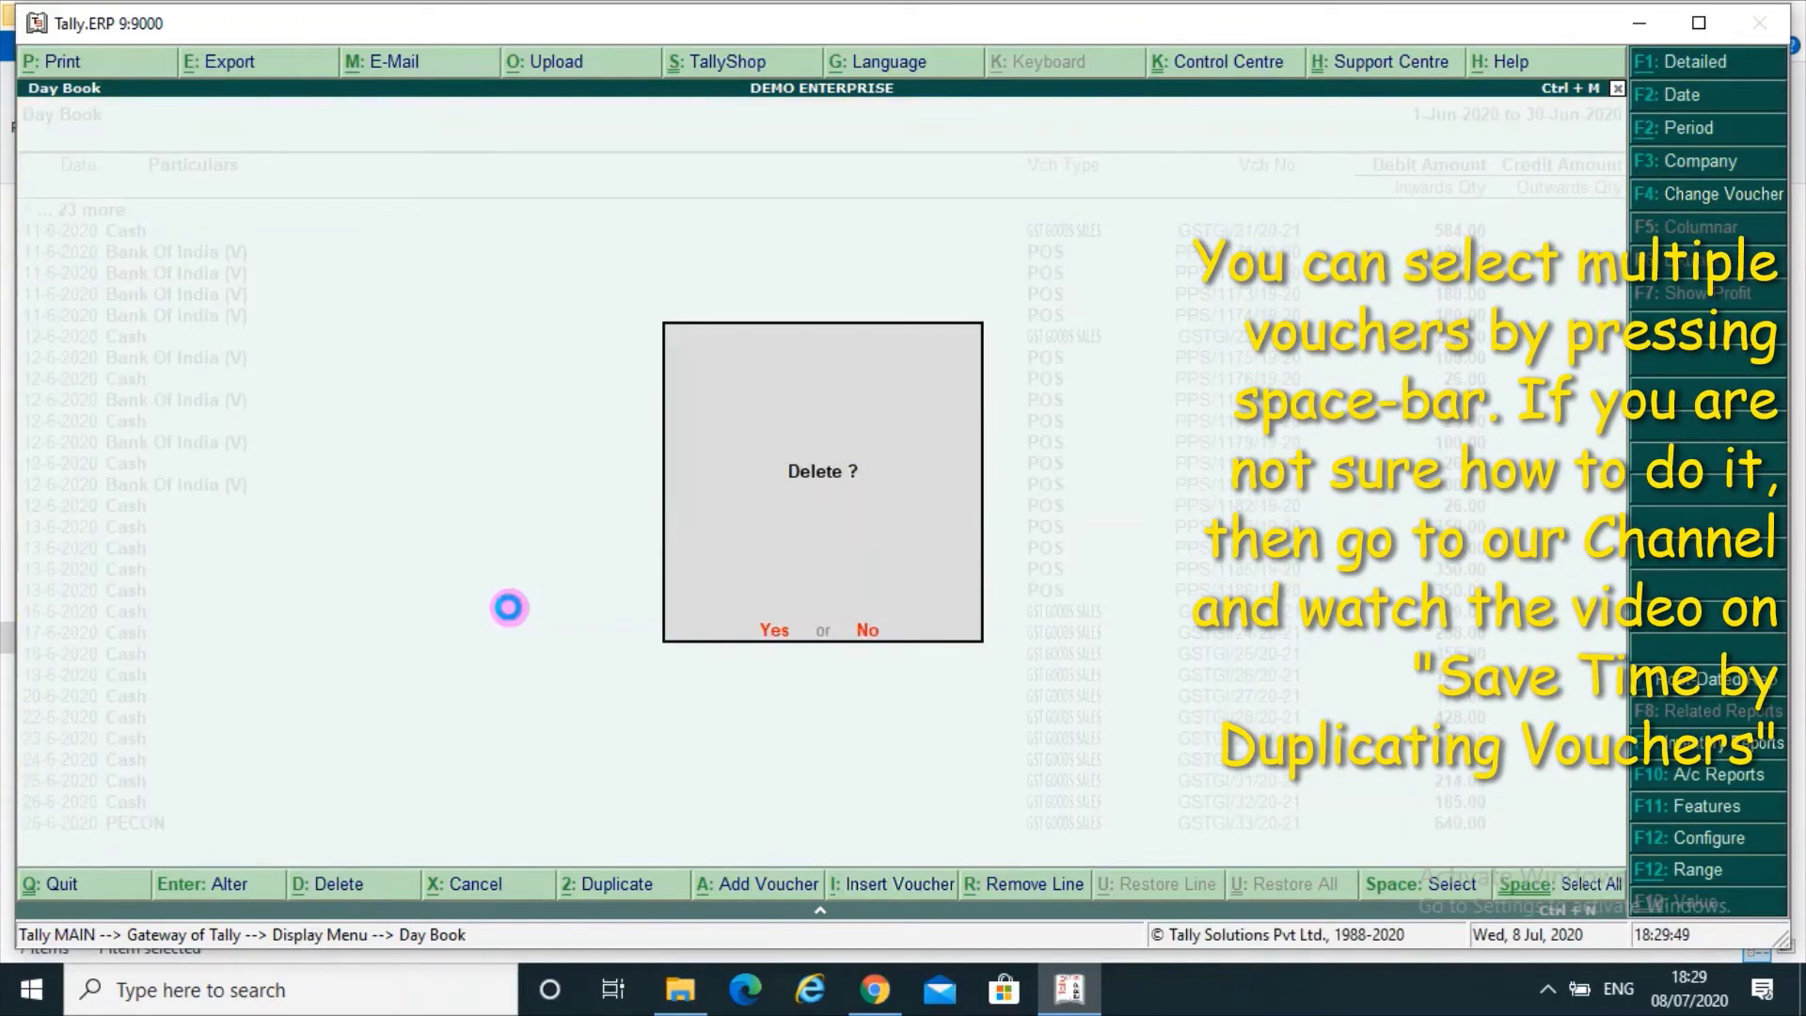
key(y)
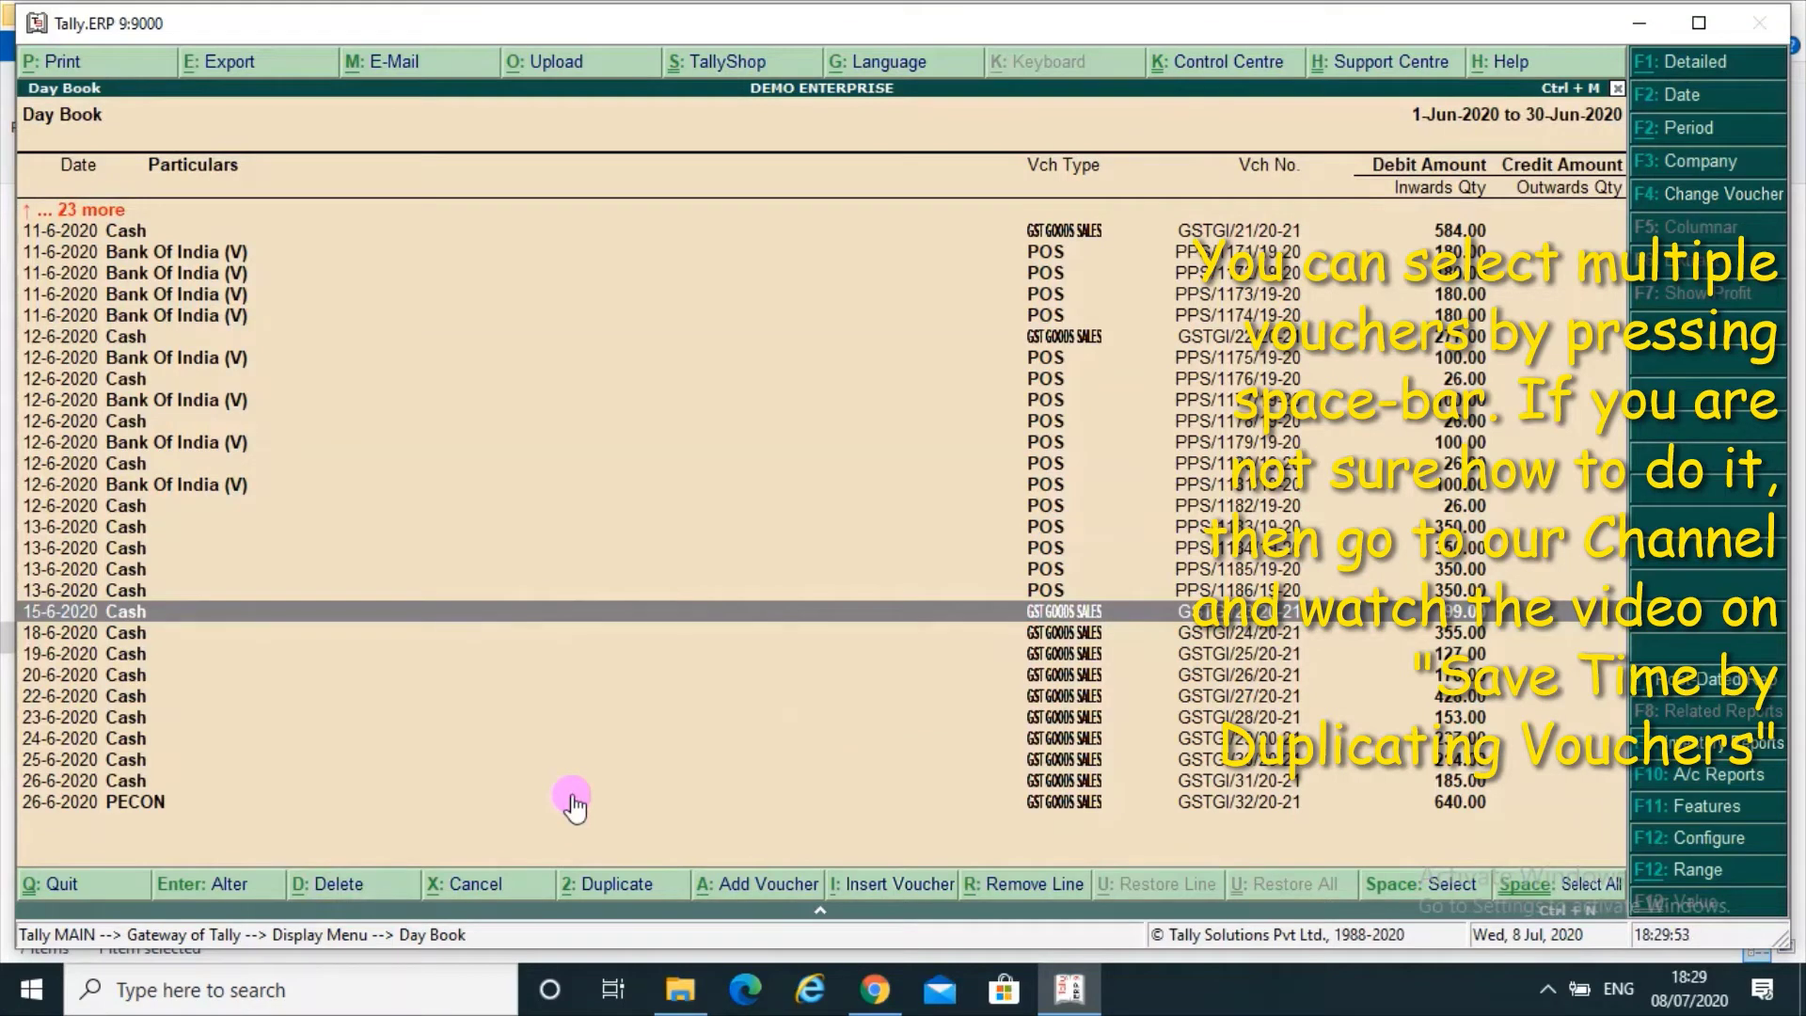
Step: Select the Cash vouchers dated 18-6-2020 and 23-6-2020 in the Day Book and delete both together
key(Down)
key(space)
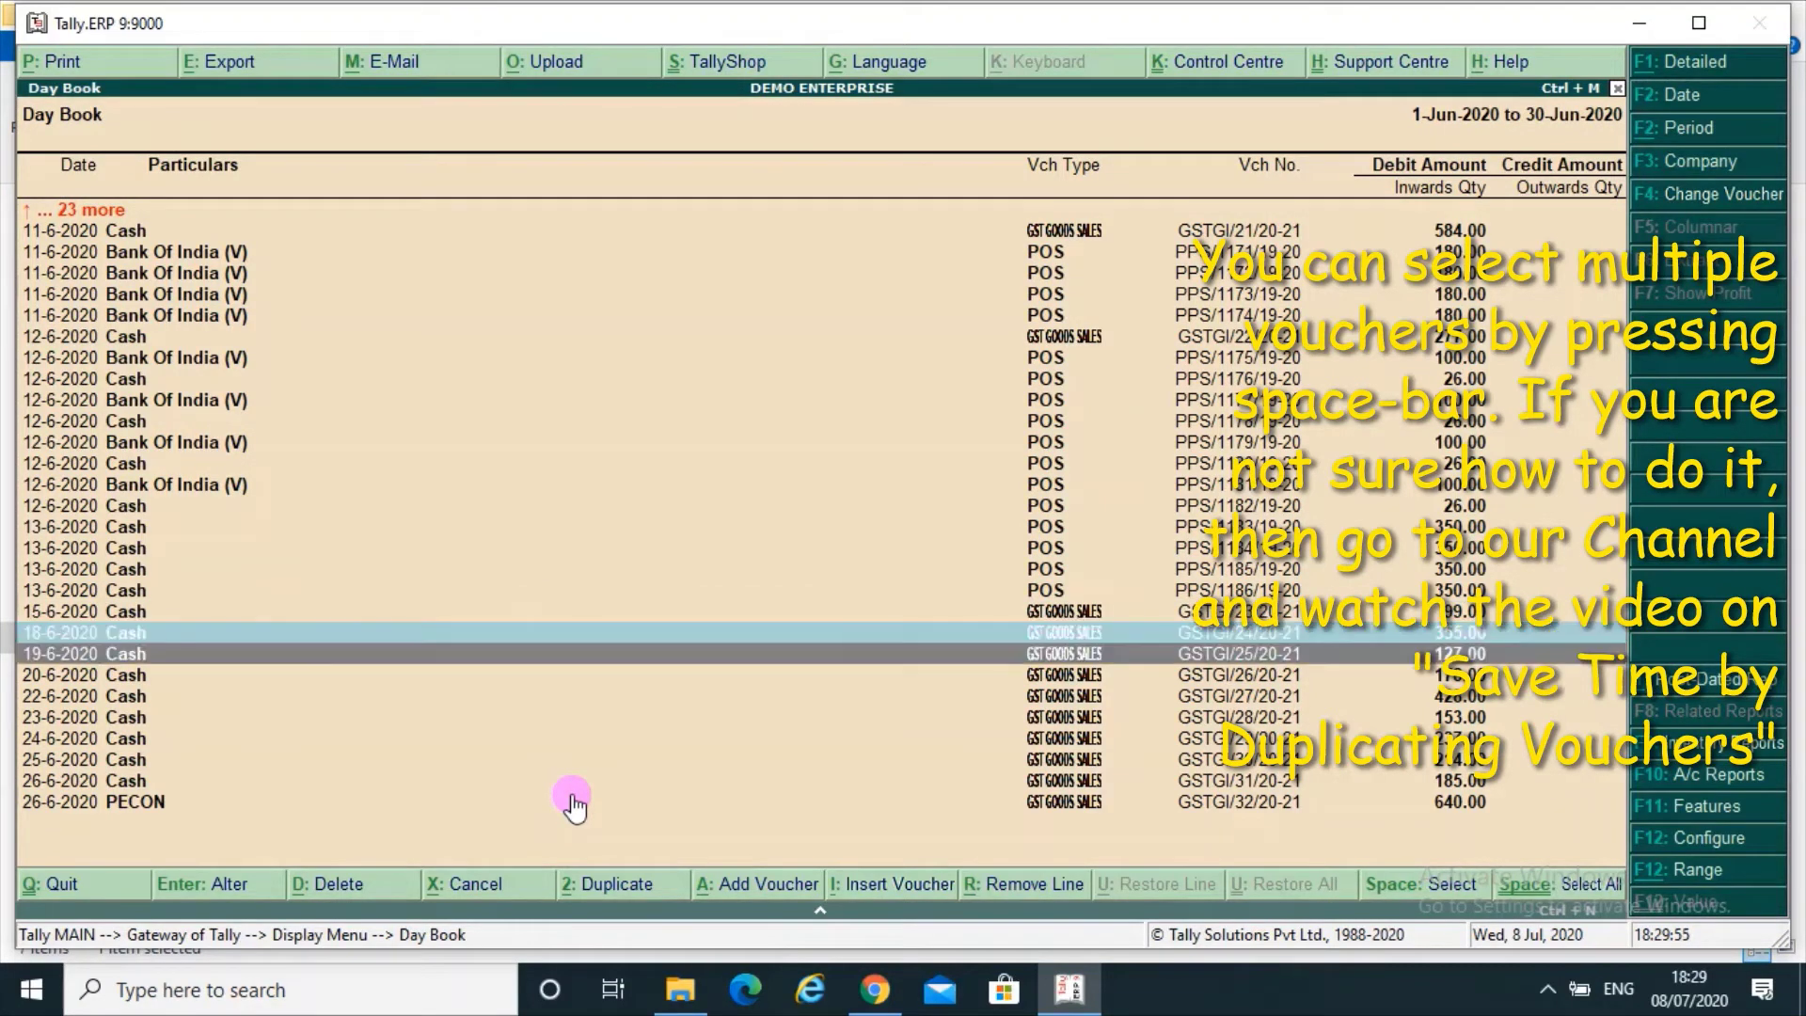
key(Down)
key(Down)
key(Down)
key(space)
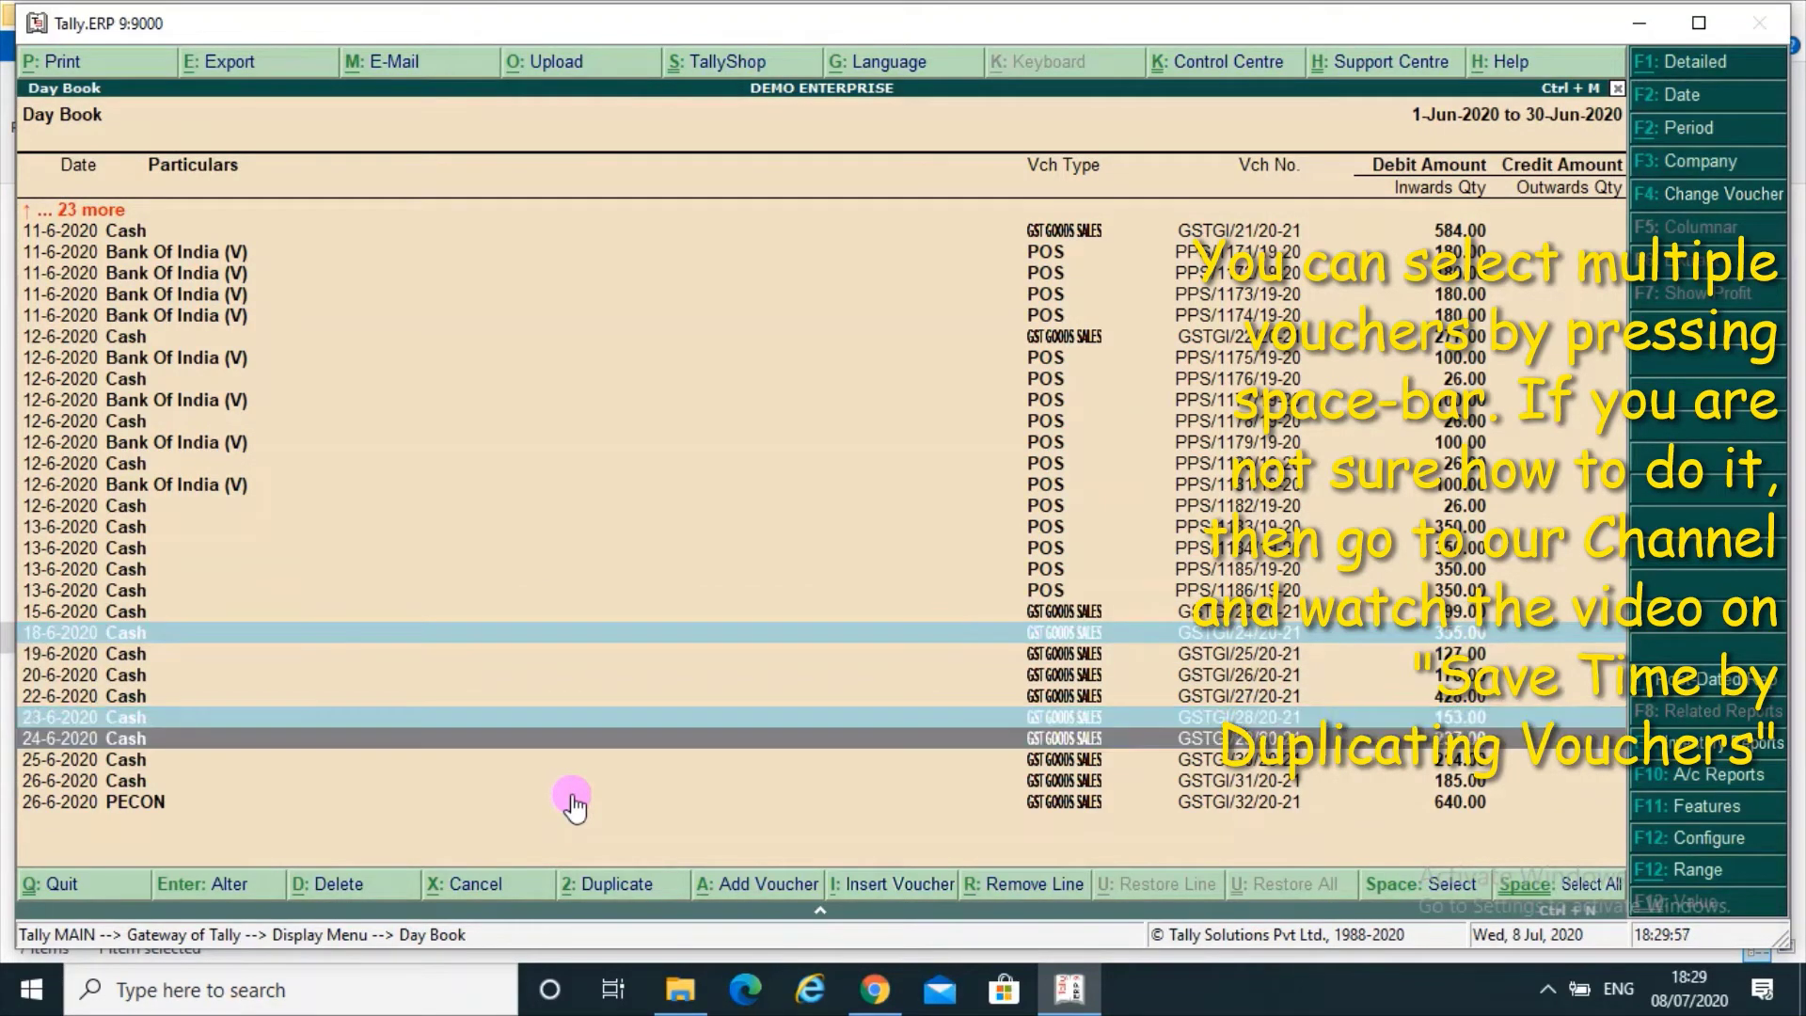
click(326, 883)
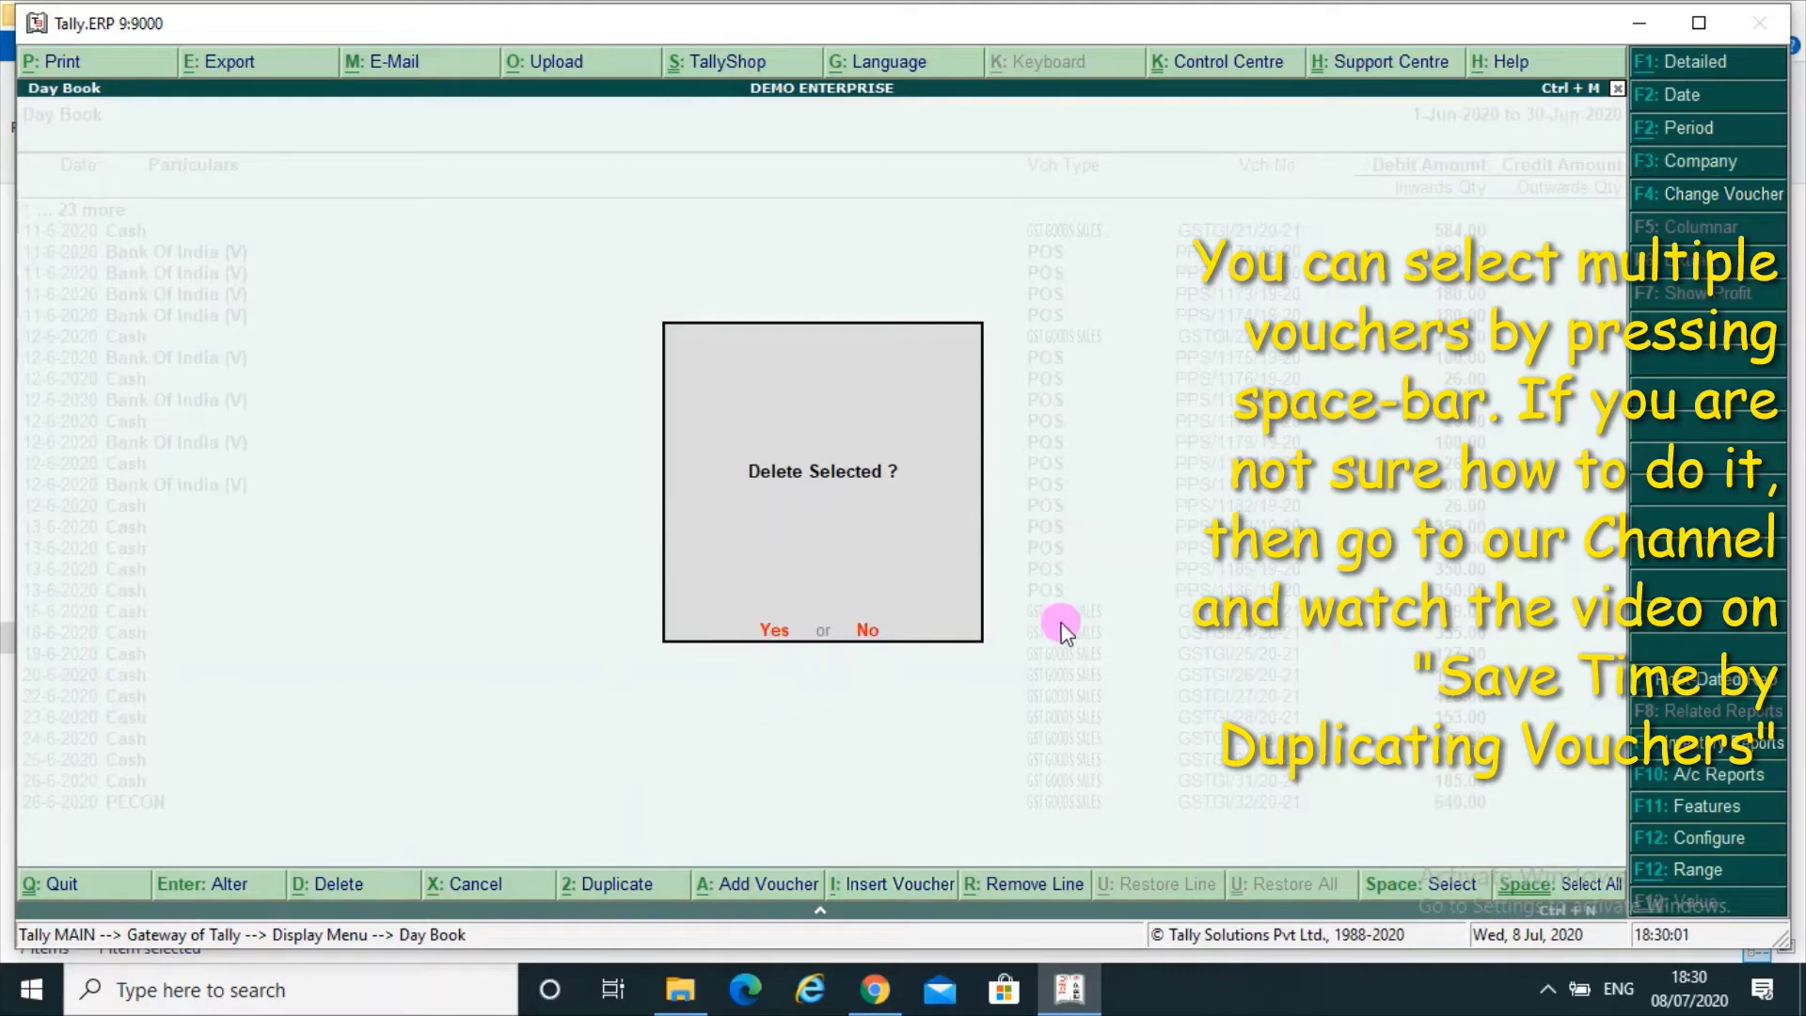
key(y)
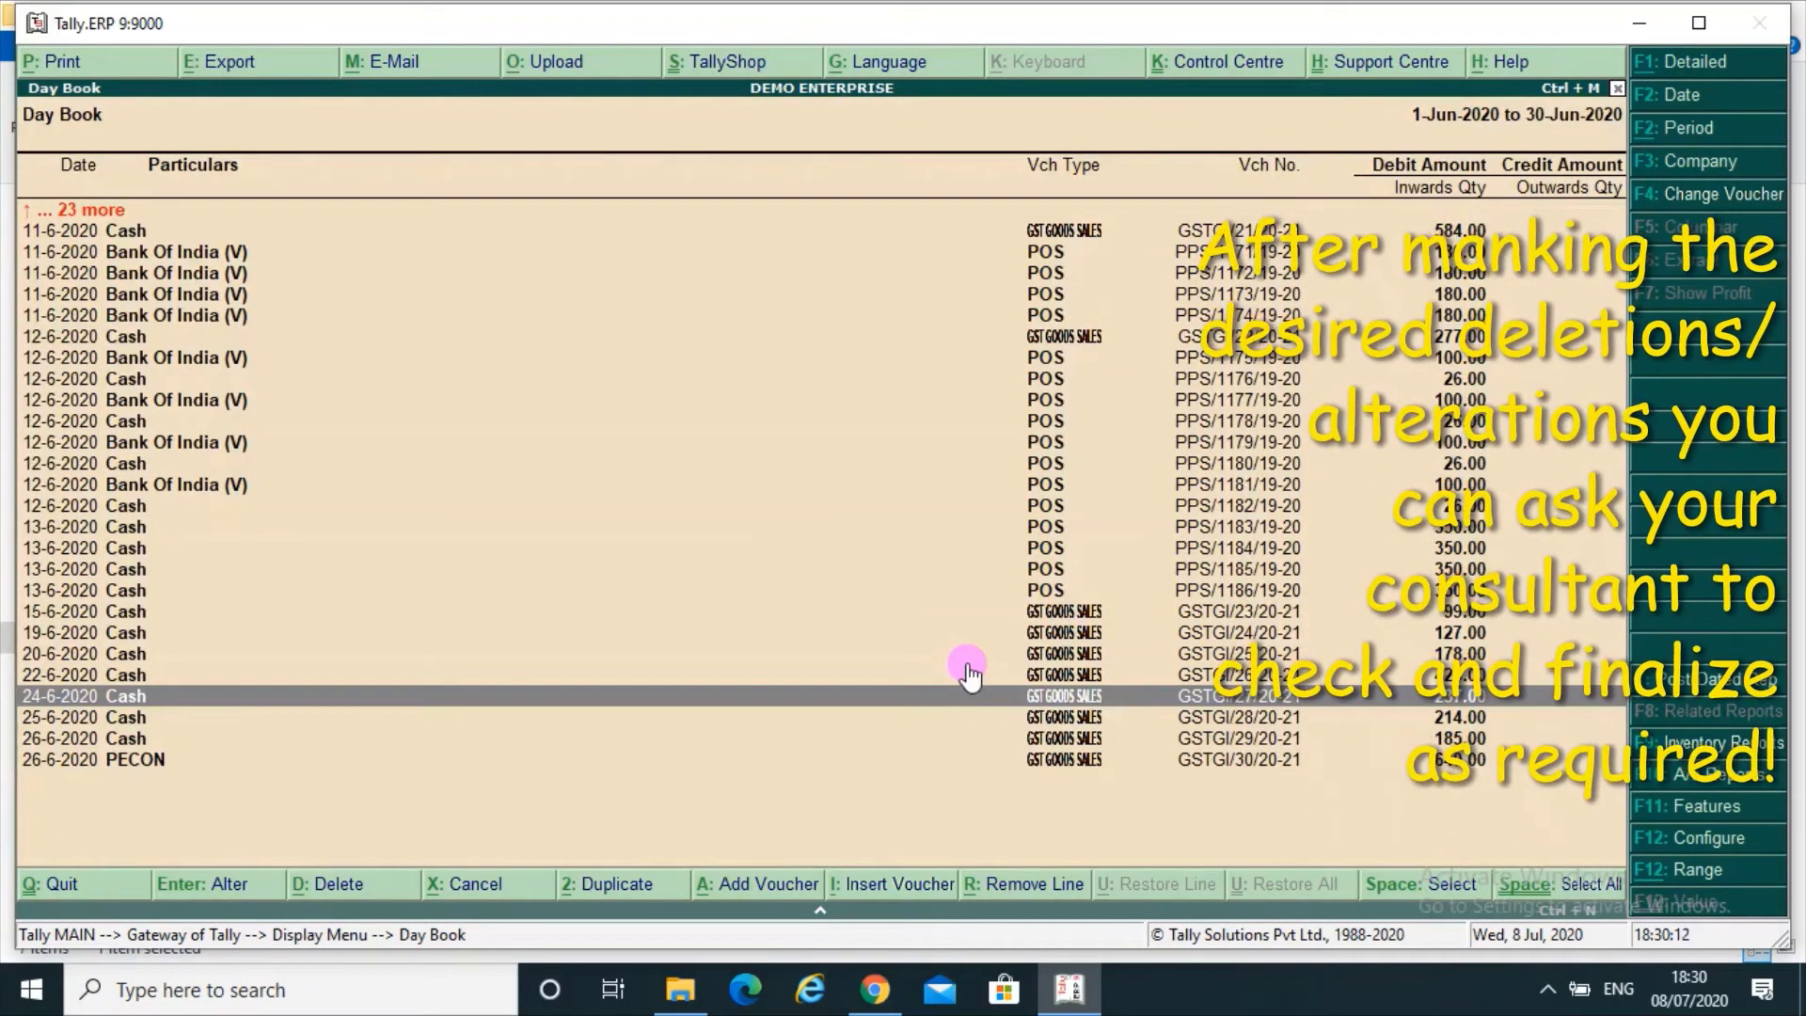
Step: Leave the Day Book, make Practice the active company and return to the Gateway of Tally
key(Escape)
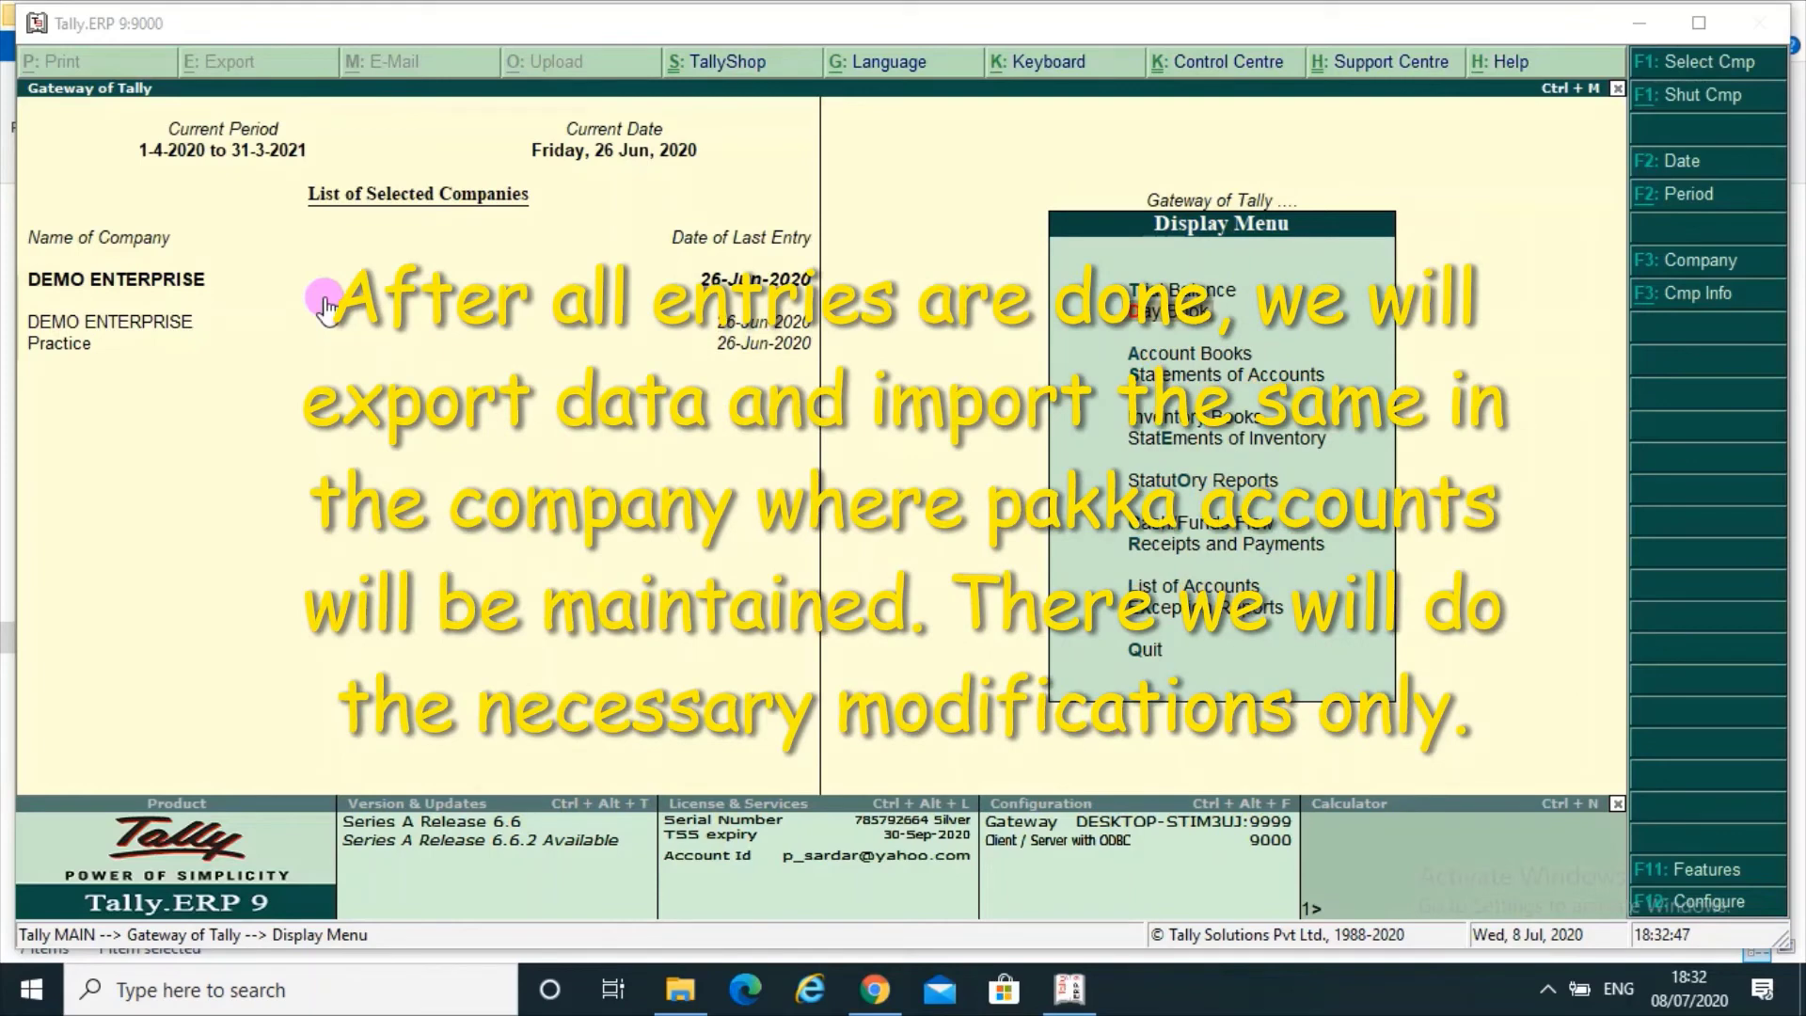
click(62, 344)
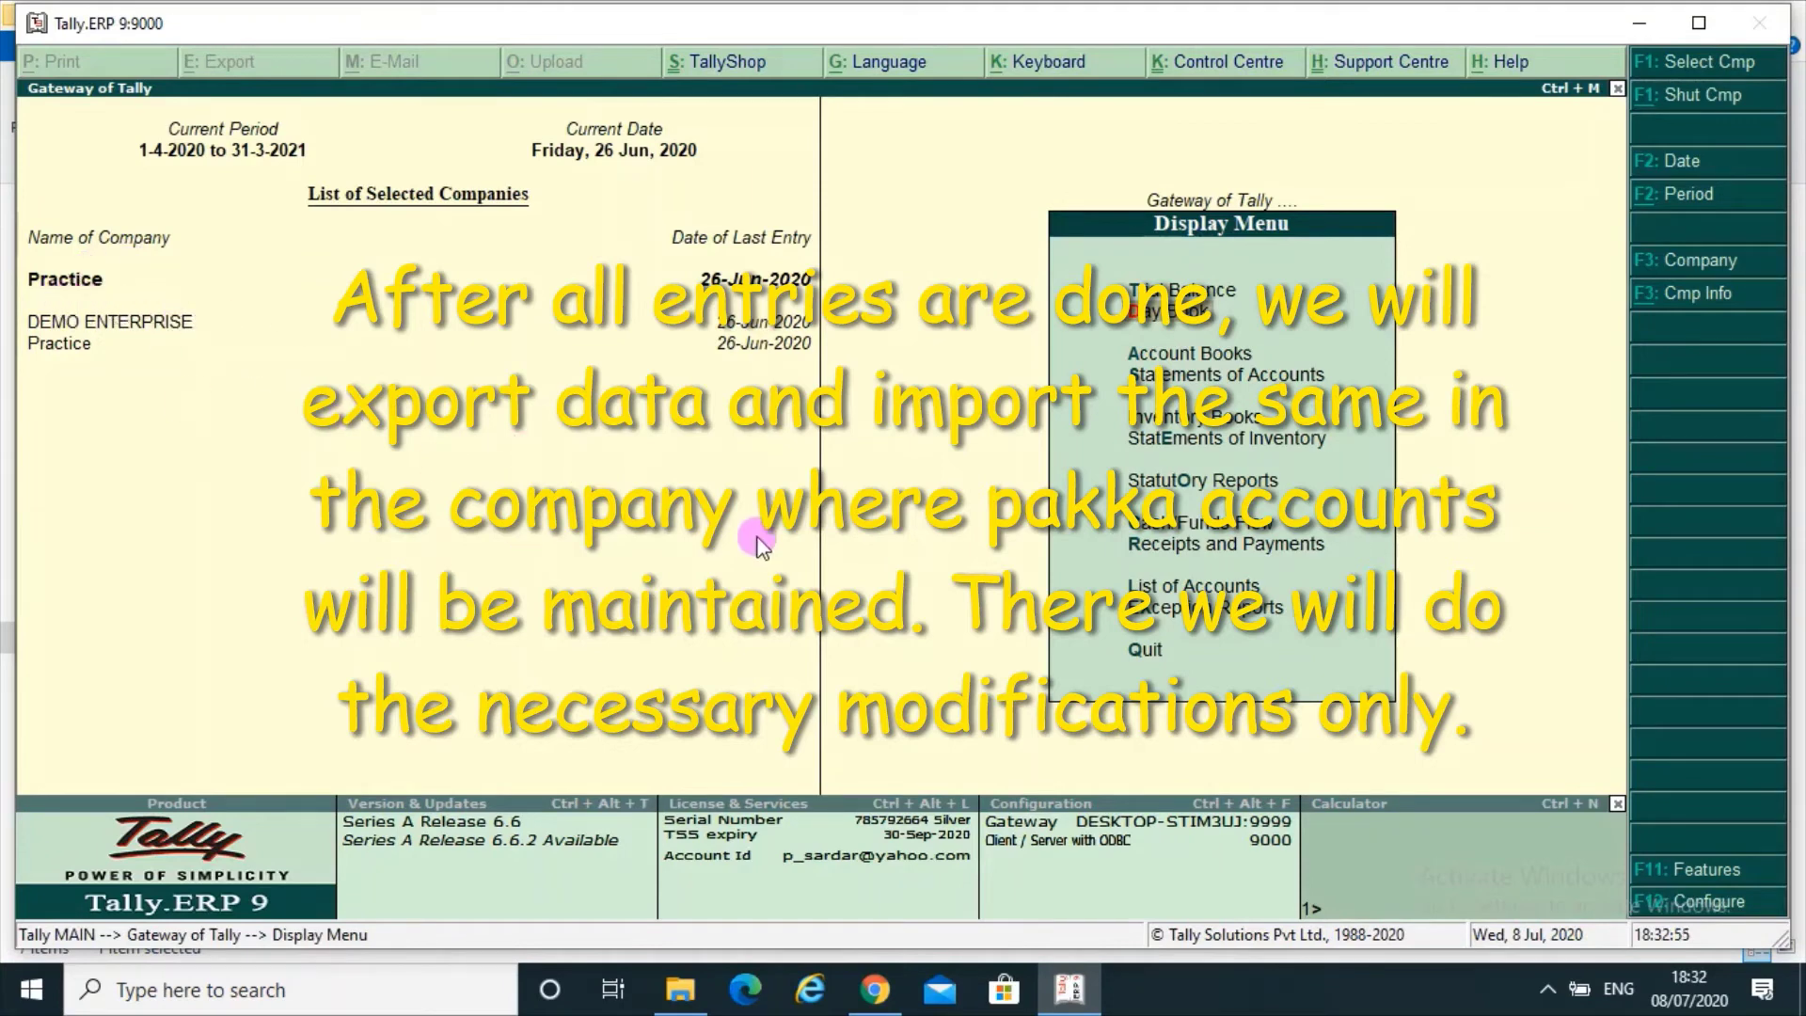
key(Escape)
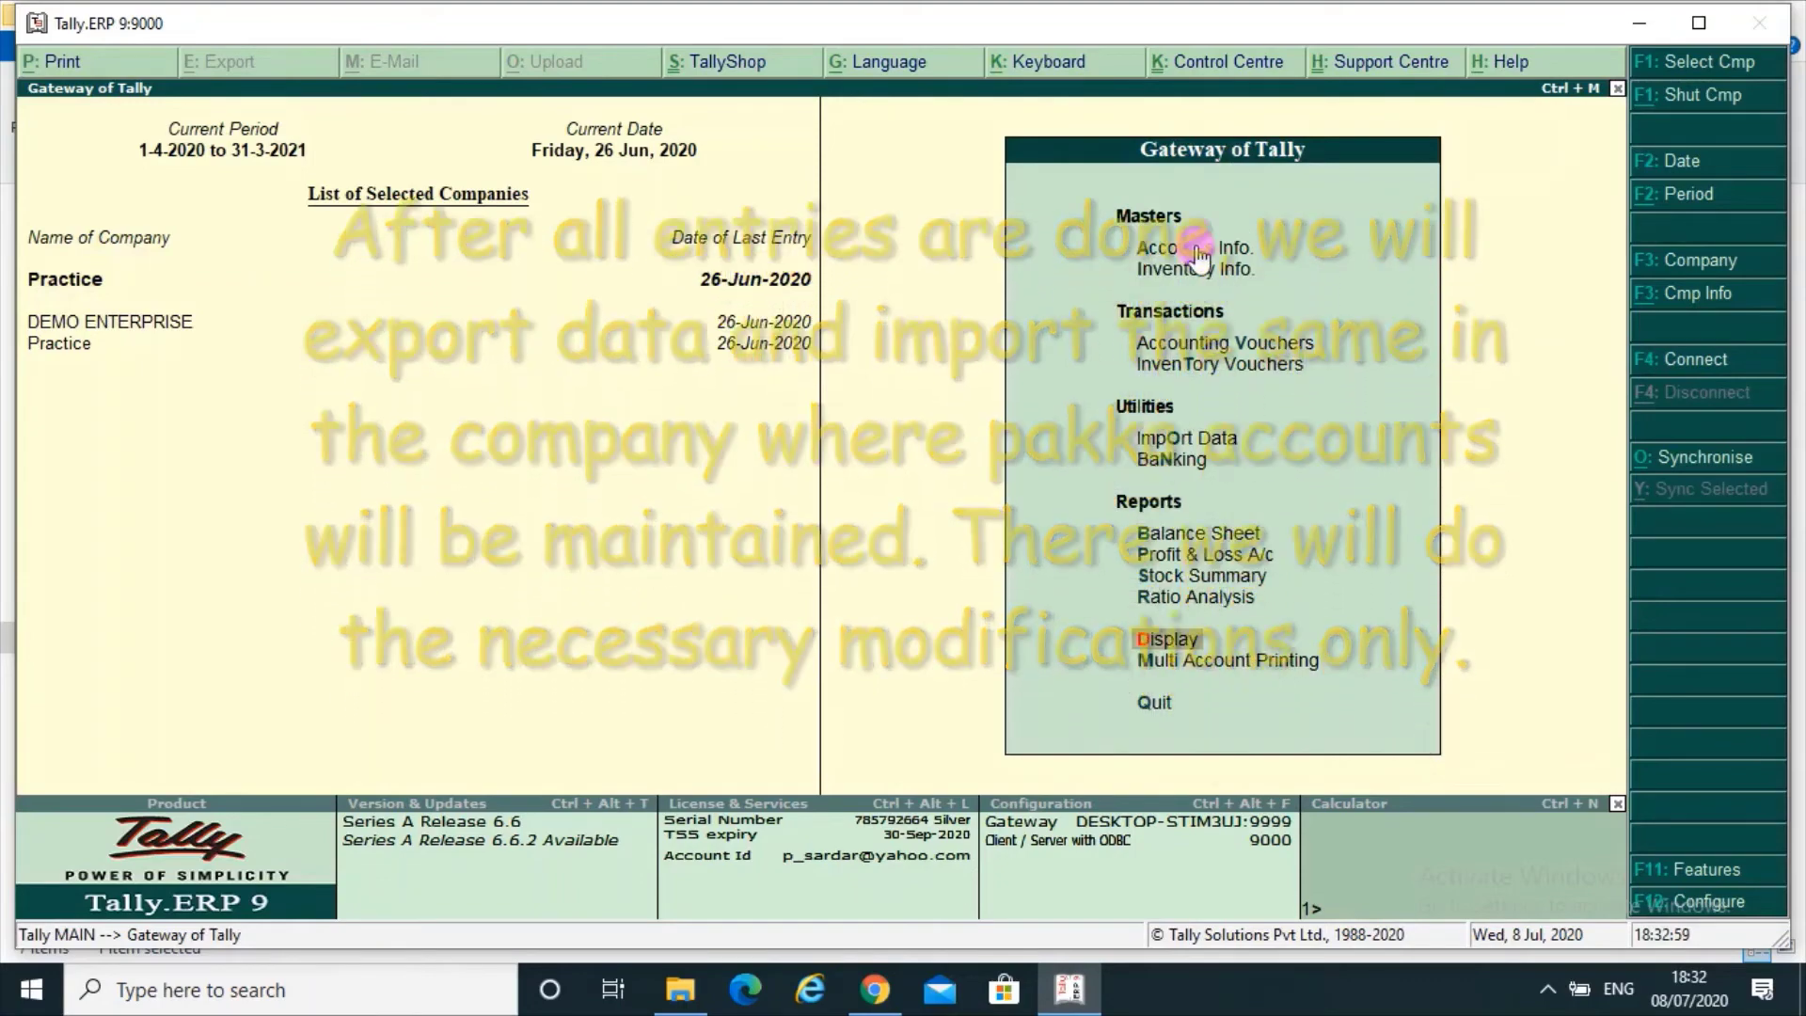
Step: Start a single new ledger in Practice and name it NEW PARTY
key(a)
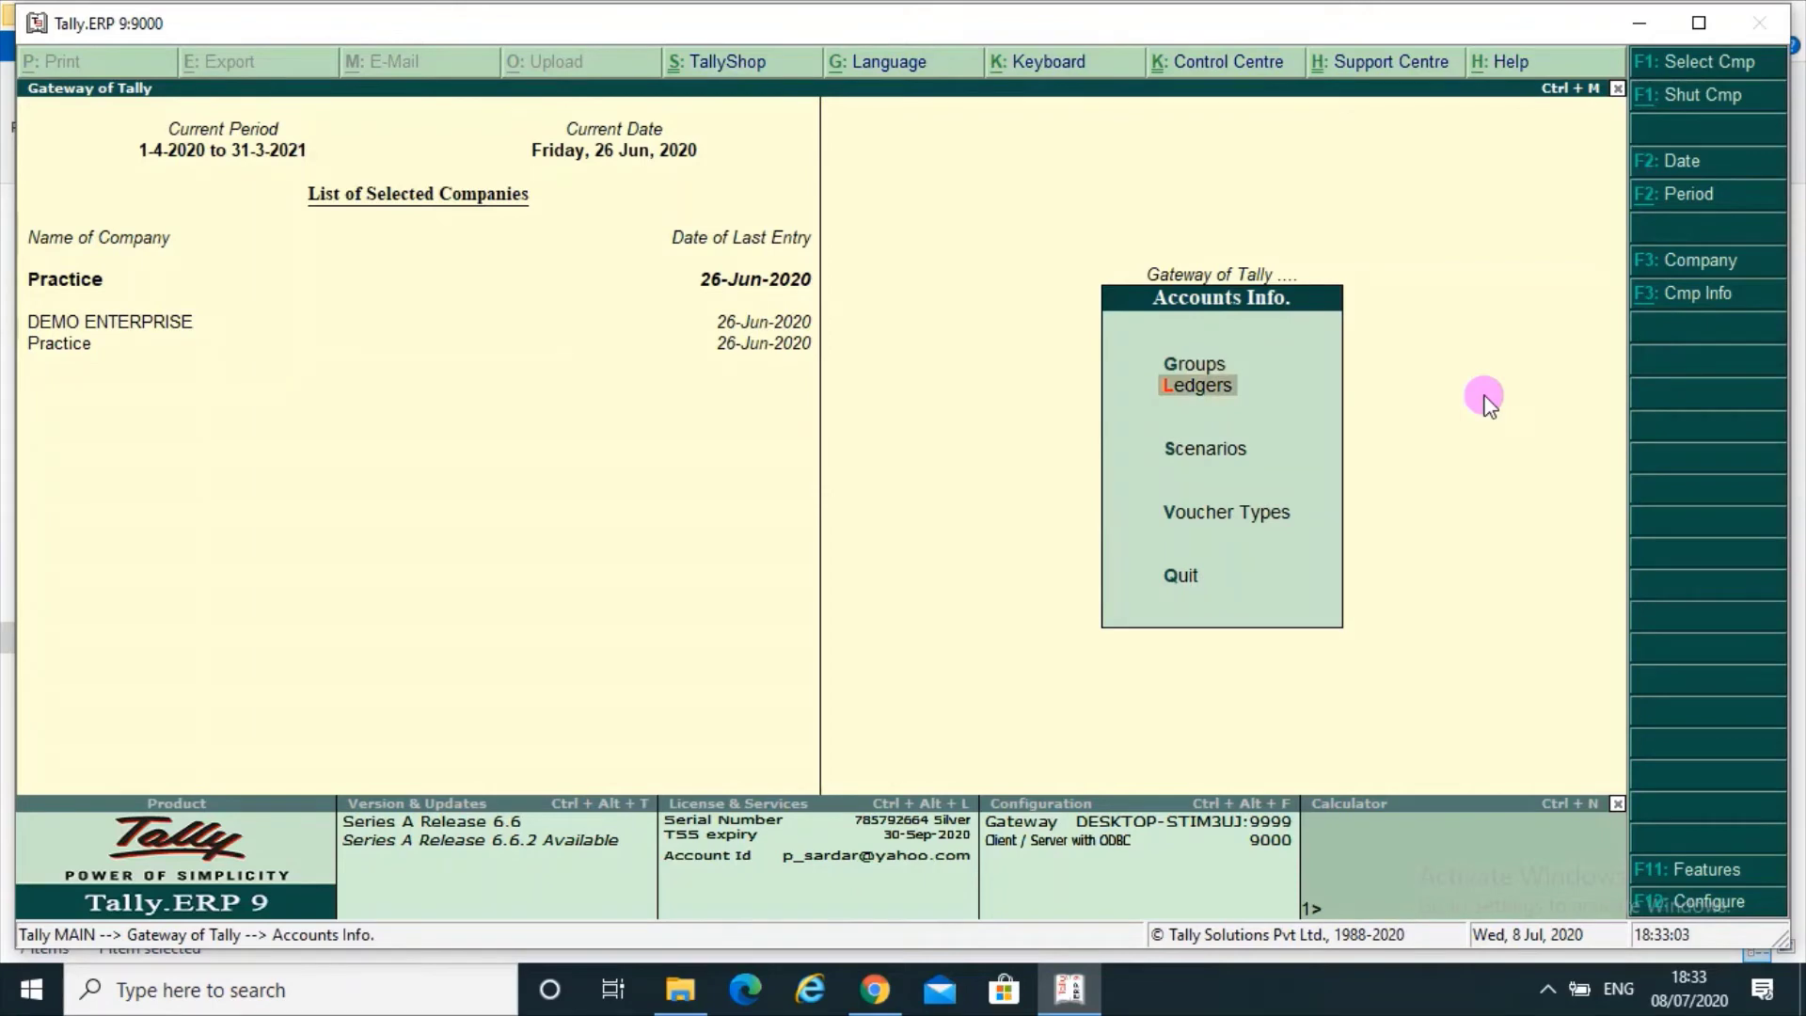
key(Return)
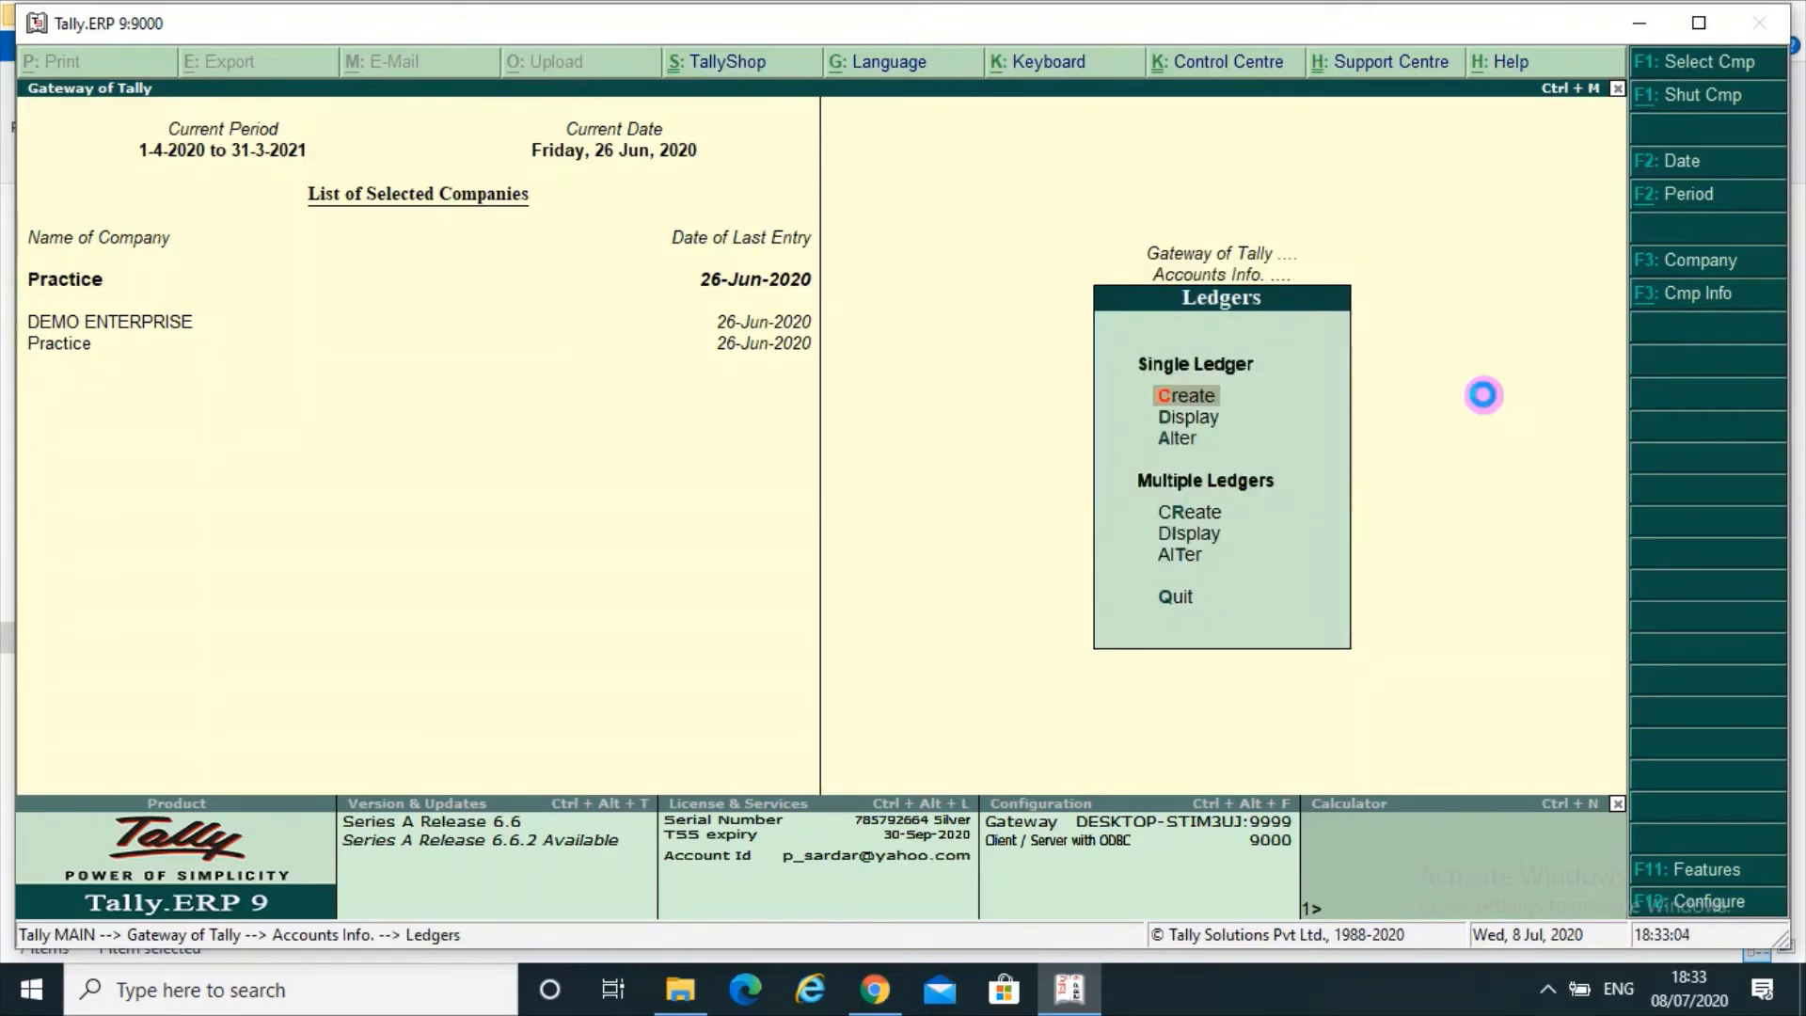
key(Return)
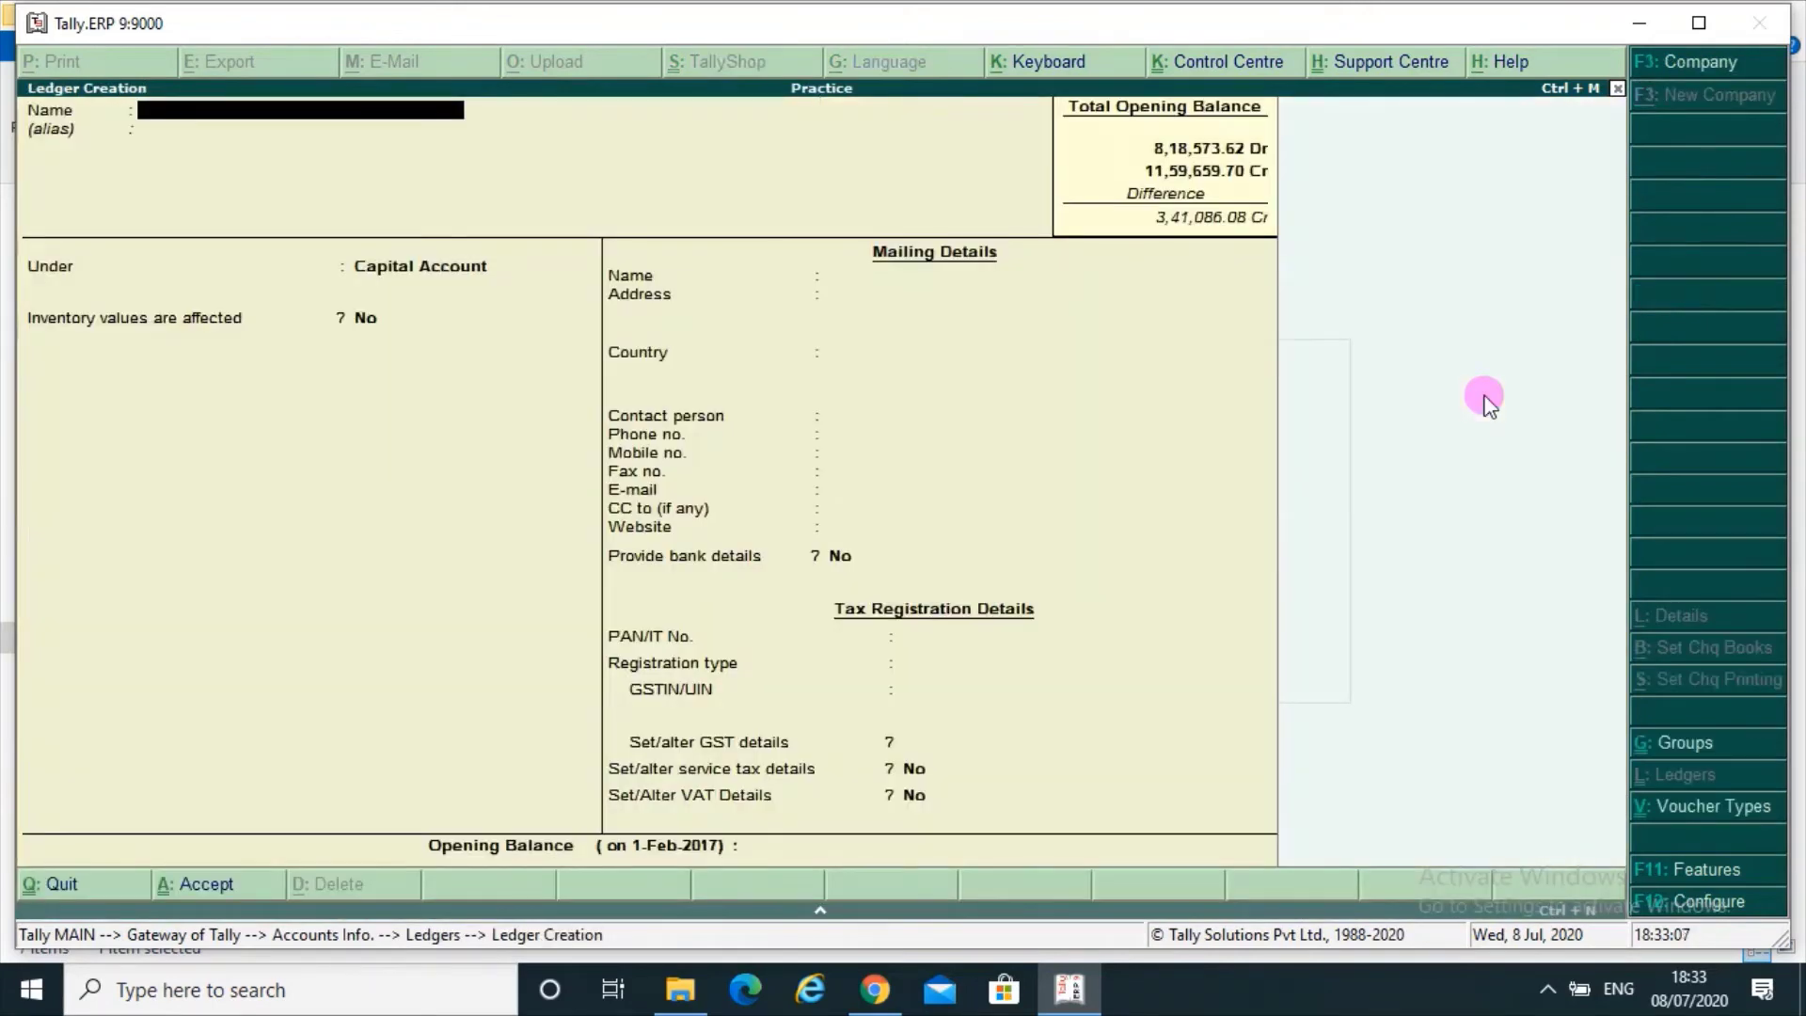
text(NEW PARTY)
key(Return)
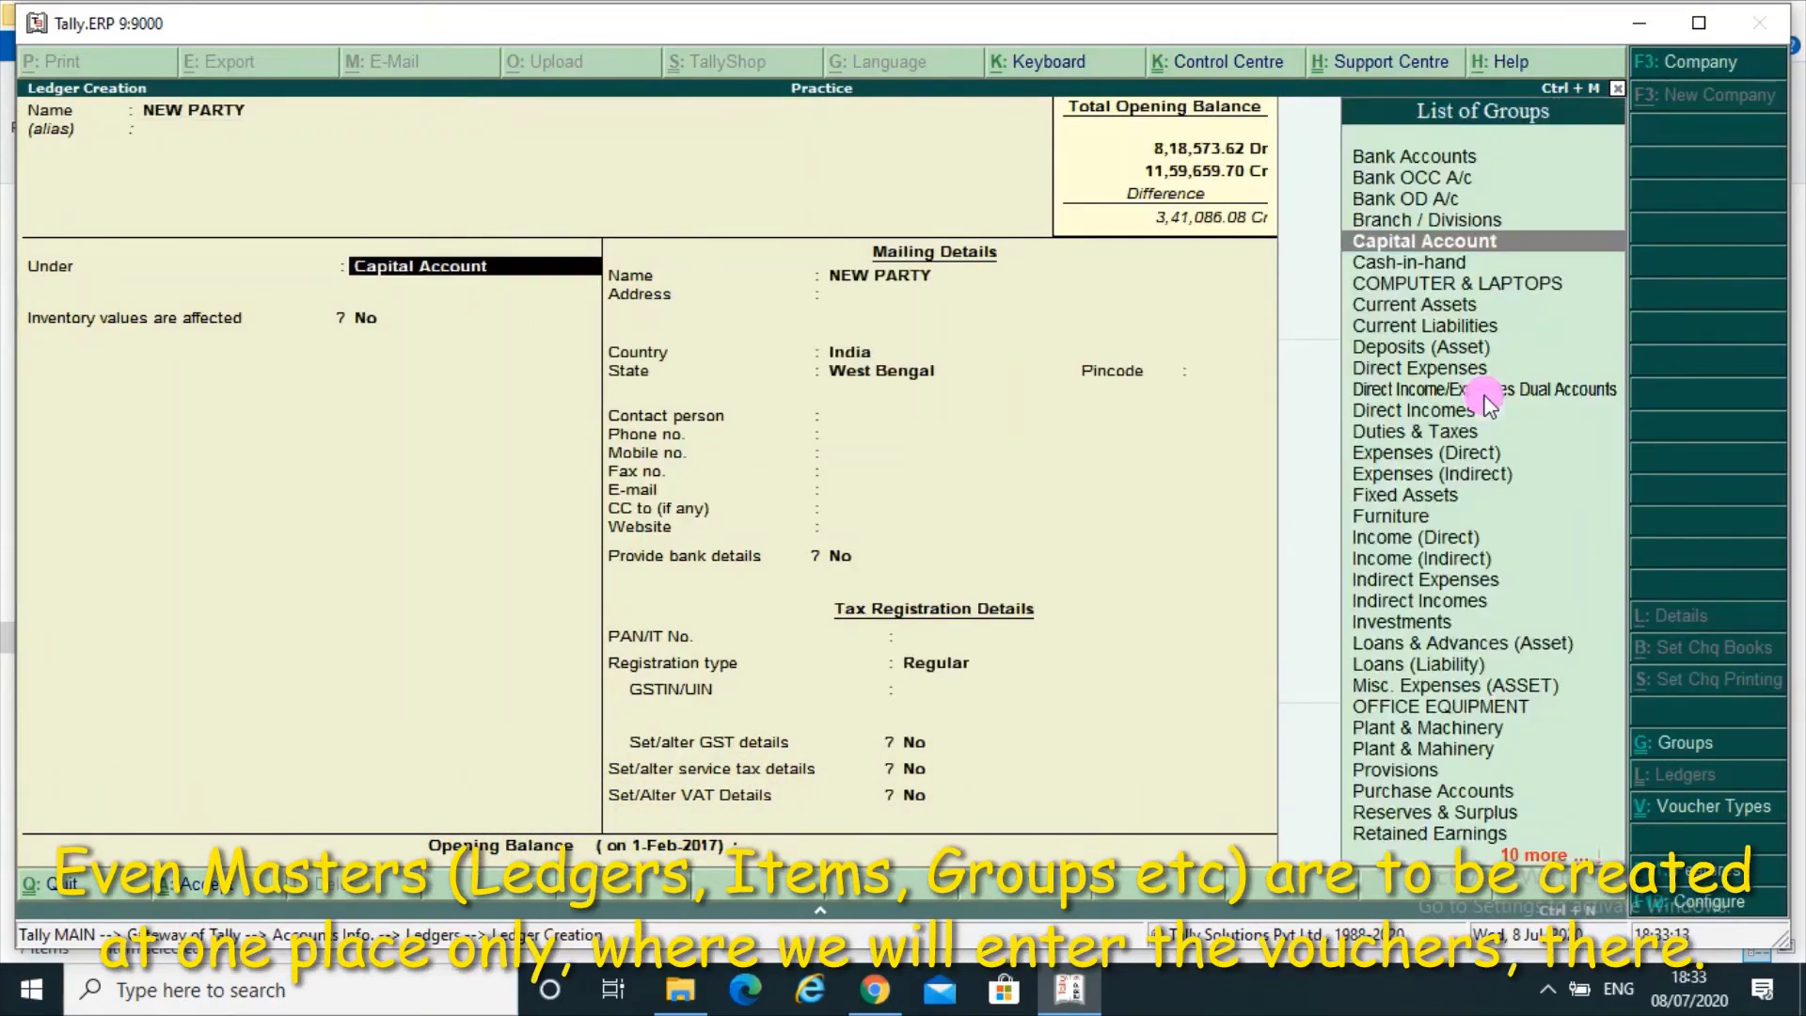
Step: Place the NEW PARTY ledger under Sundry Creditors, keeping the default bill-by-bill setting and mailing details and leaving the contact fields blank
text(SUNDRY)
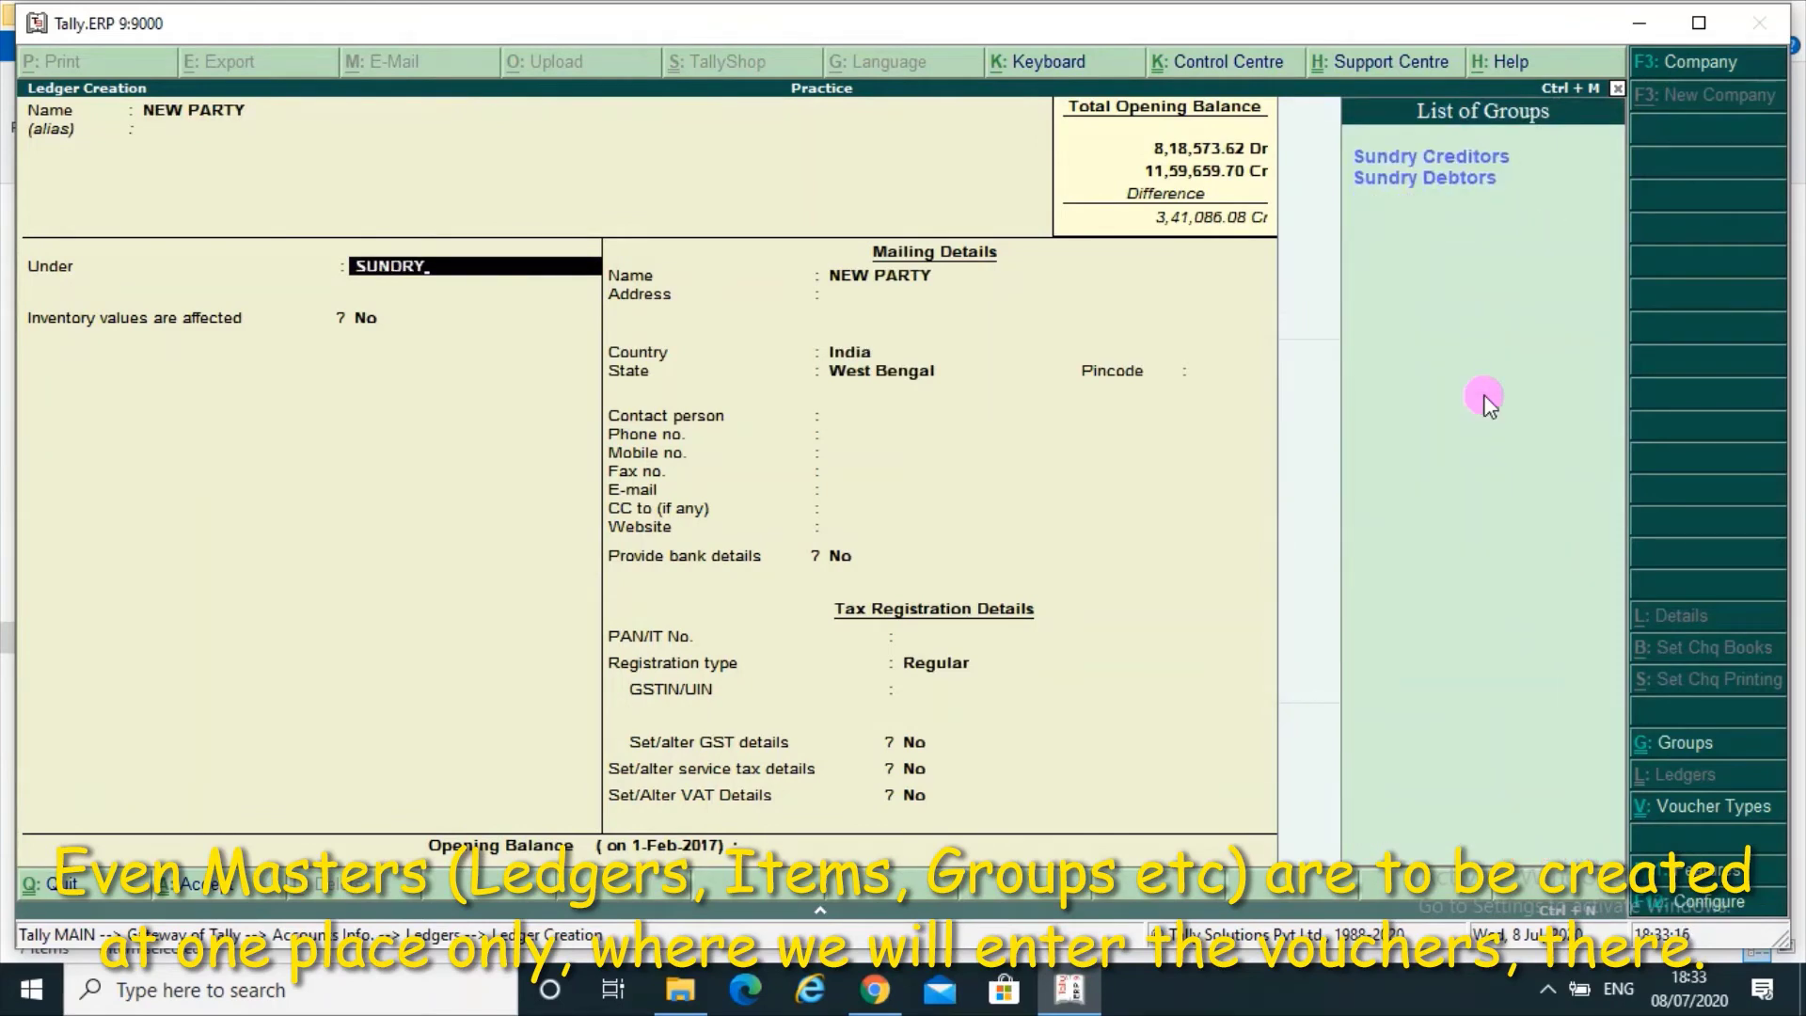
key(Down)
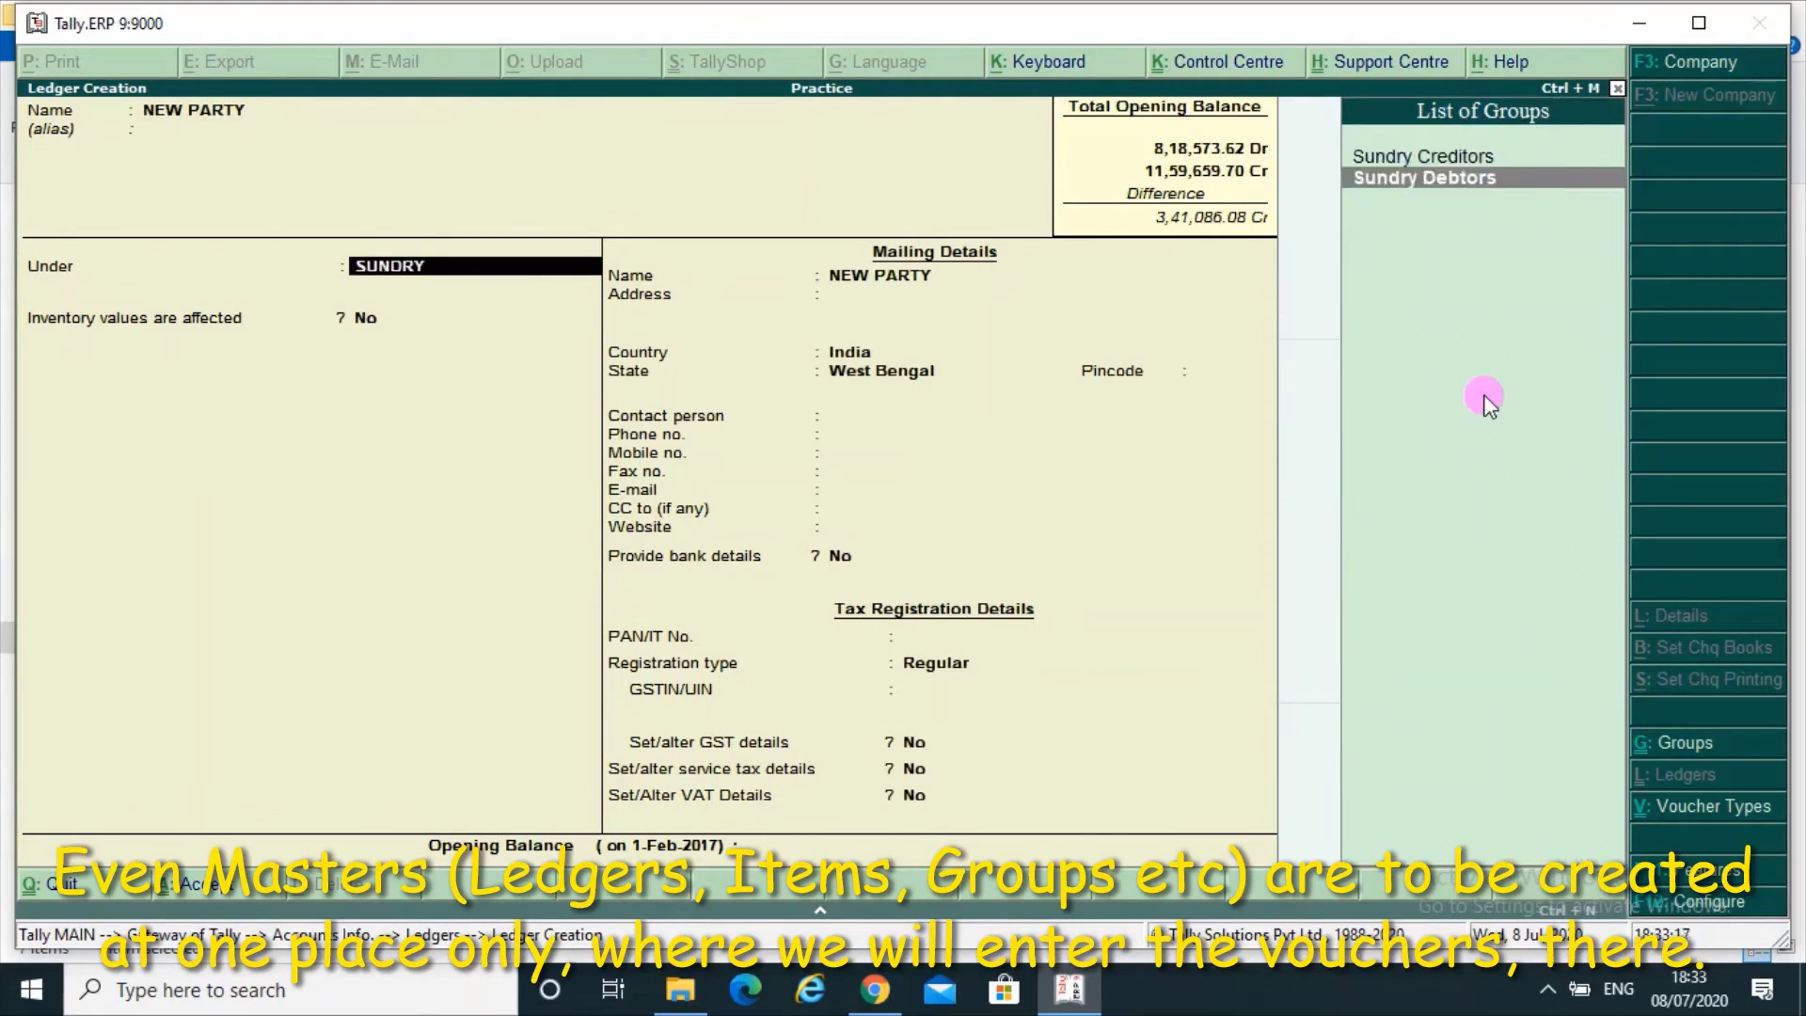
key(Up)
key(Return)
key(Return)
key(Return)
key(Return)
key(Return)
key(Return)
key(Return)
key(Return)
key(Return)
key(Return)
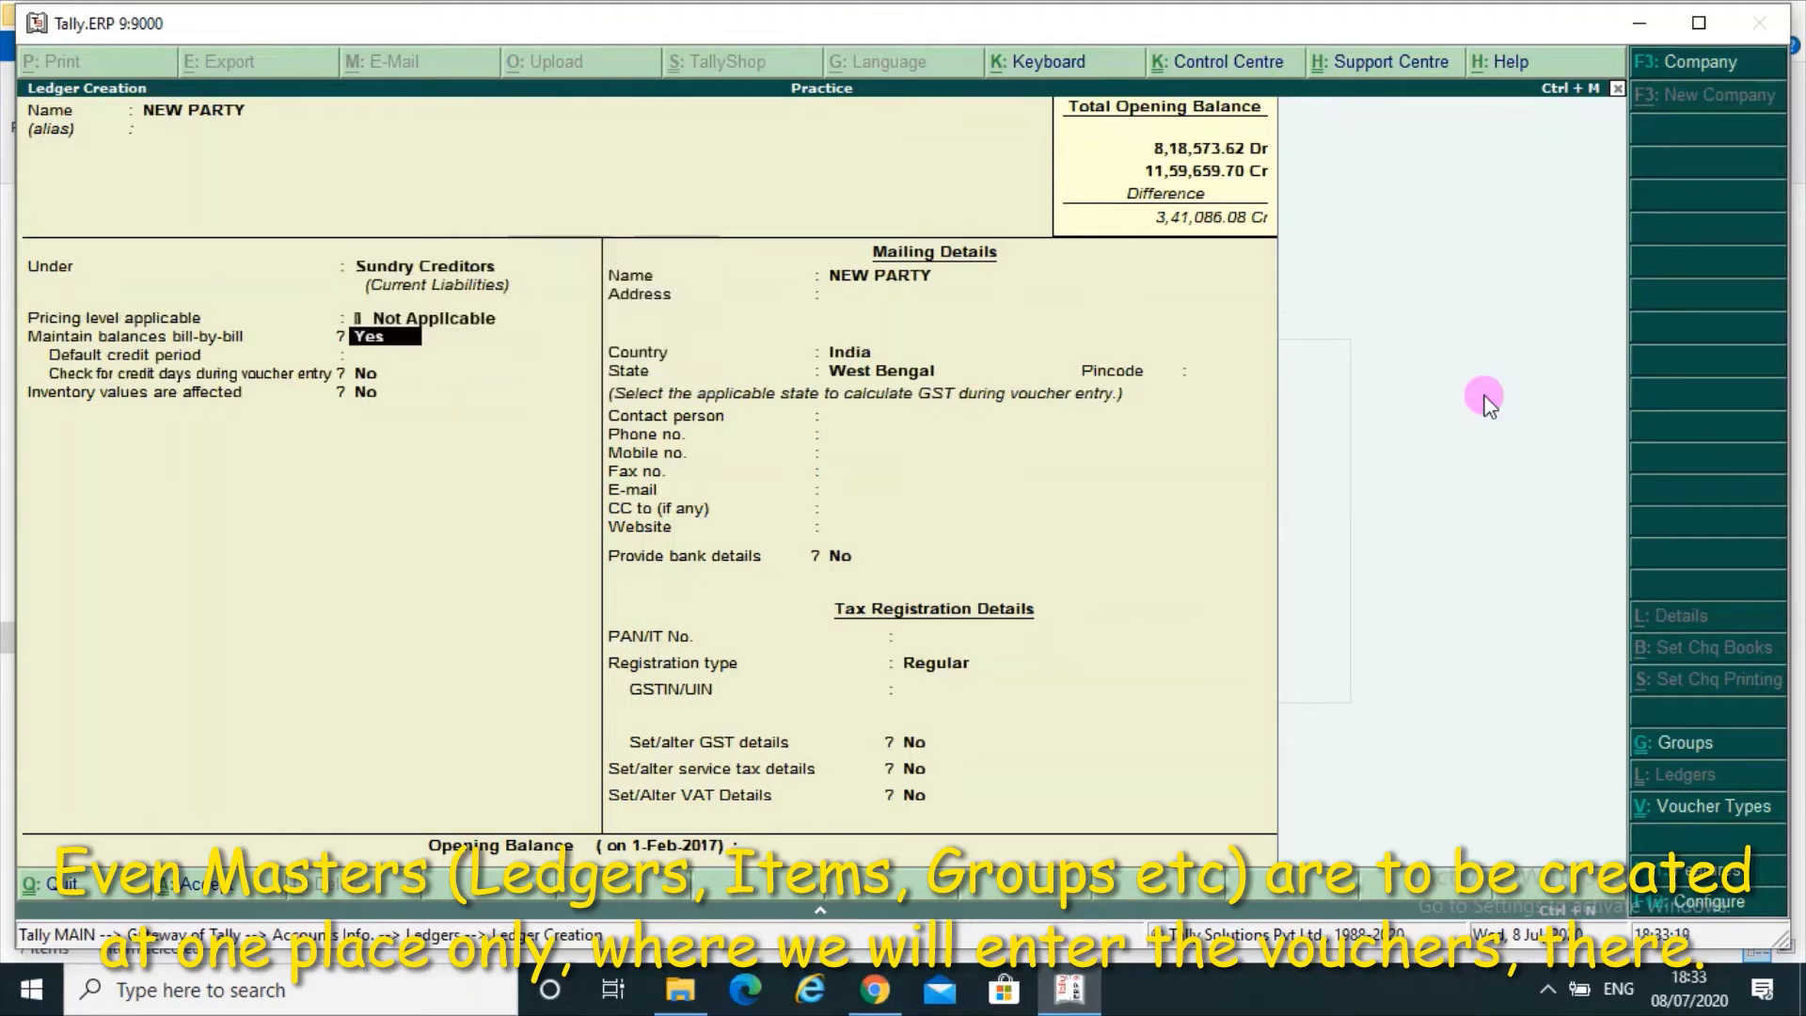
key(Return)
key(Return)
key(Return)
key(Return)
key(Return)
key(Return)
key(Return)
key(Return)
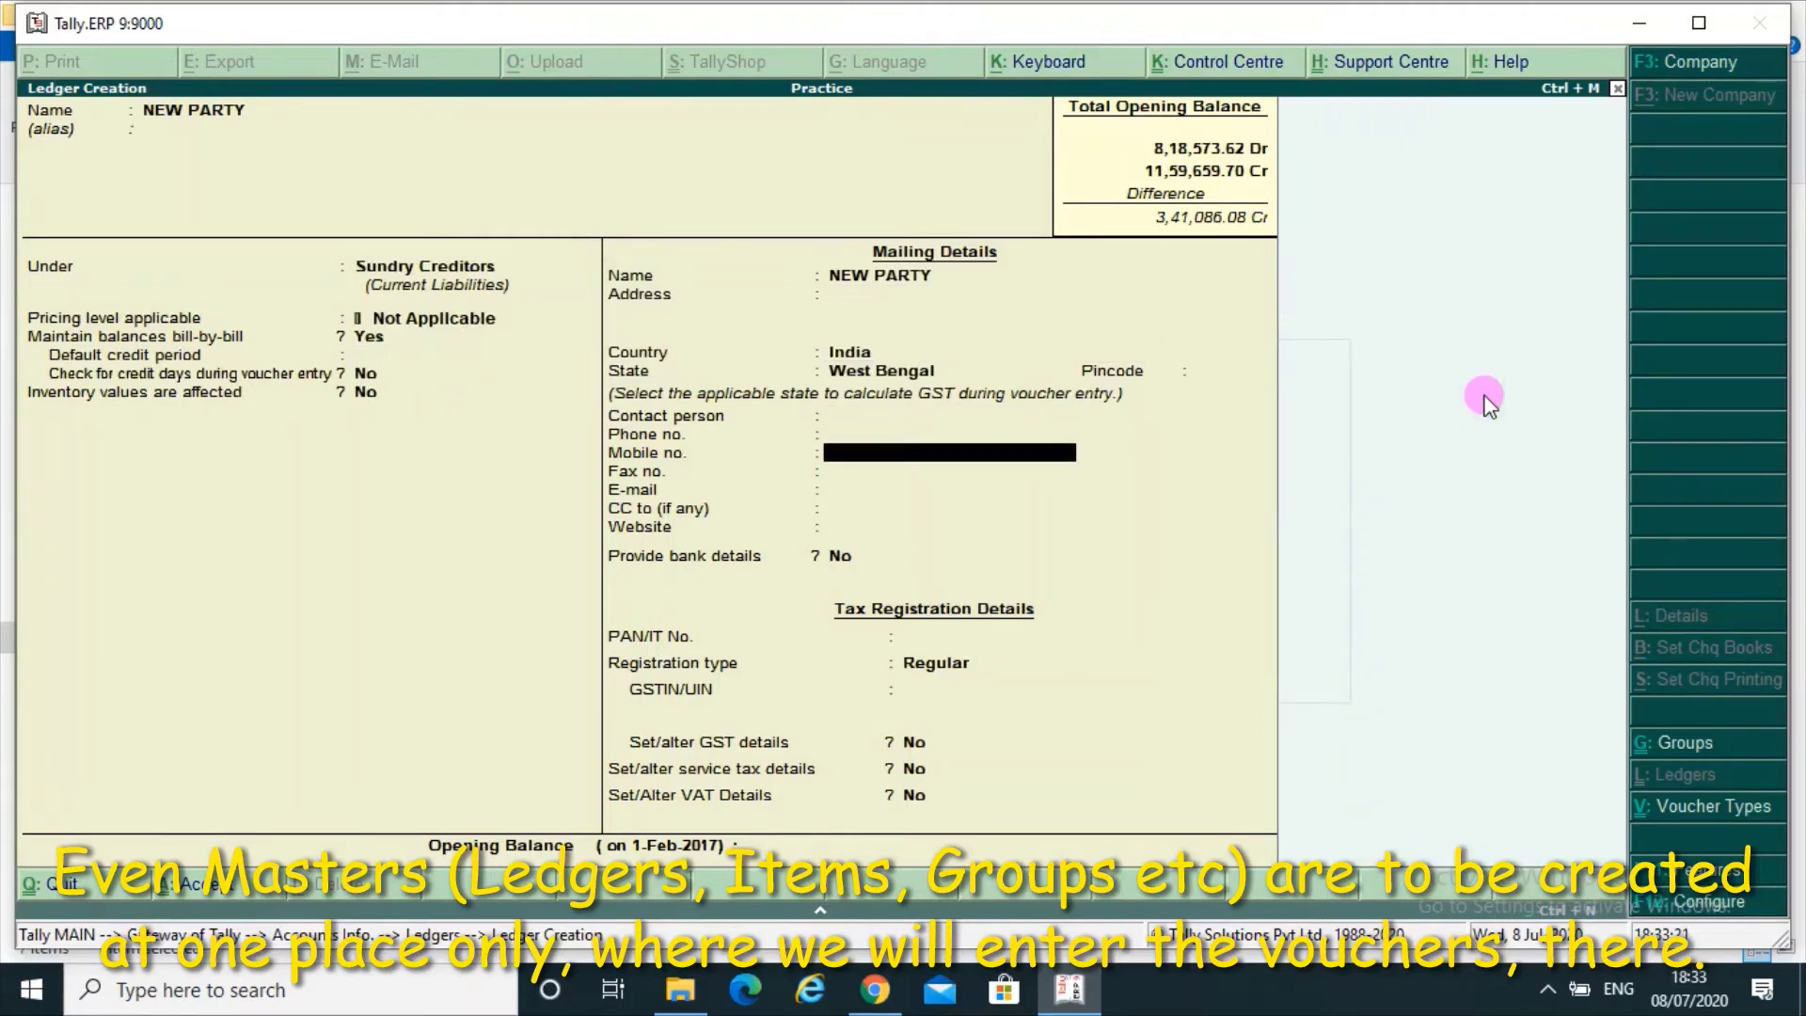
Step: Set the ledger's tax registration type to Unregistered, save it and return to the Gateway of Tally
key(Return)
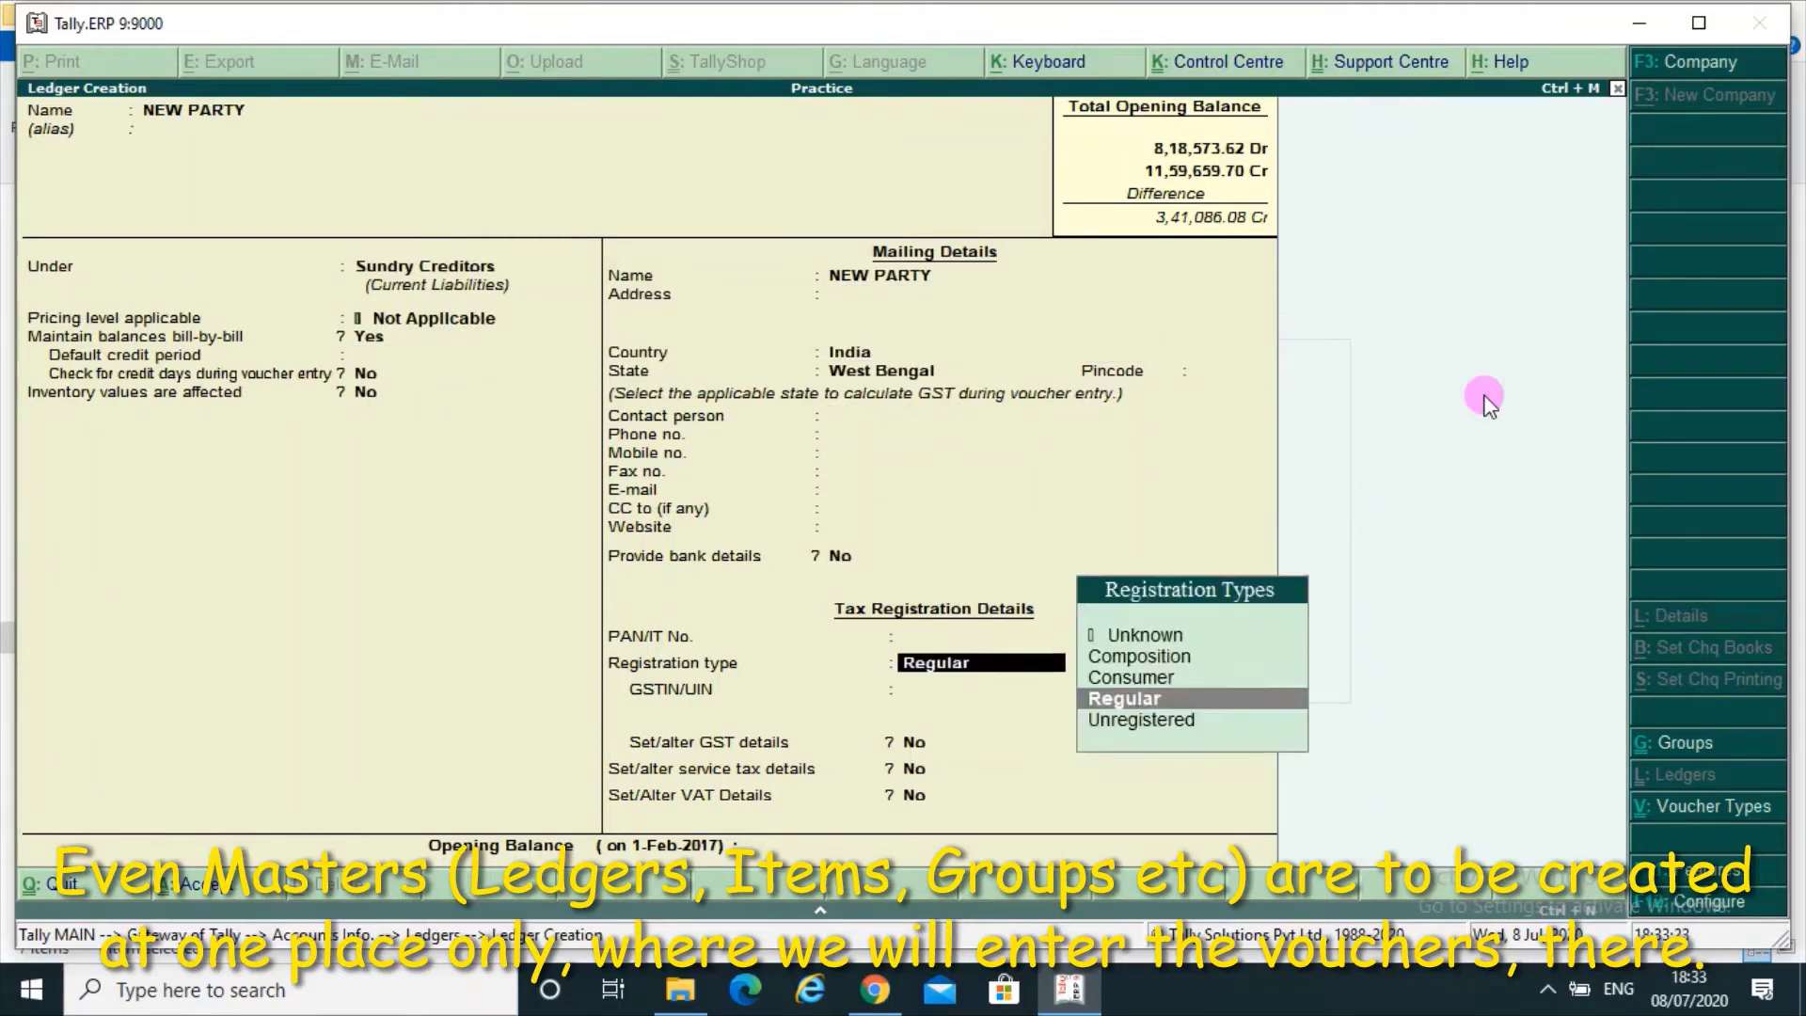
key(Up)
key(Down)
key(Down)
key(Return)
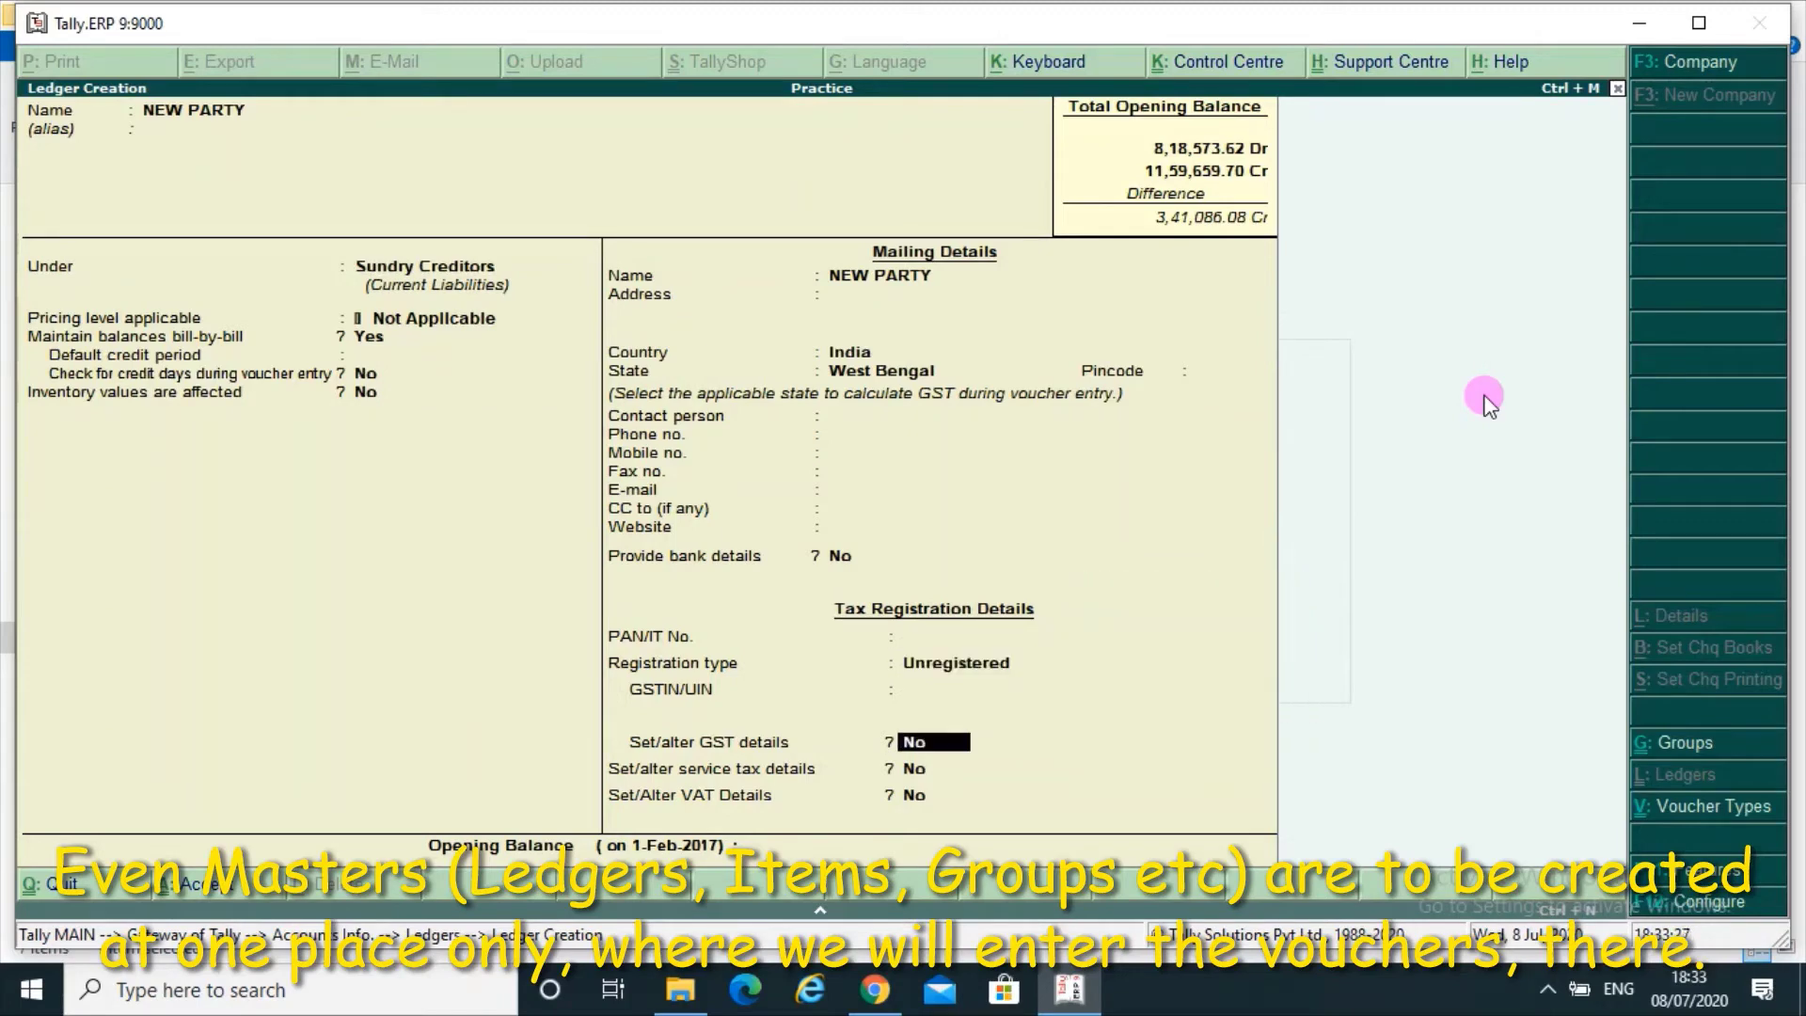
key(ctrl+a)
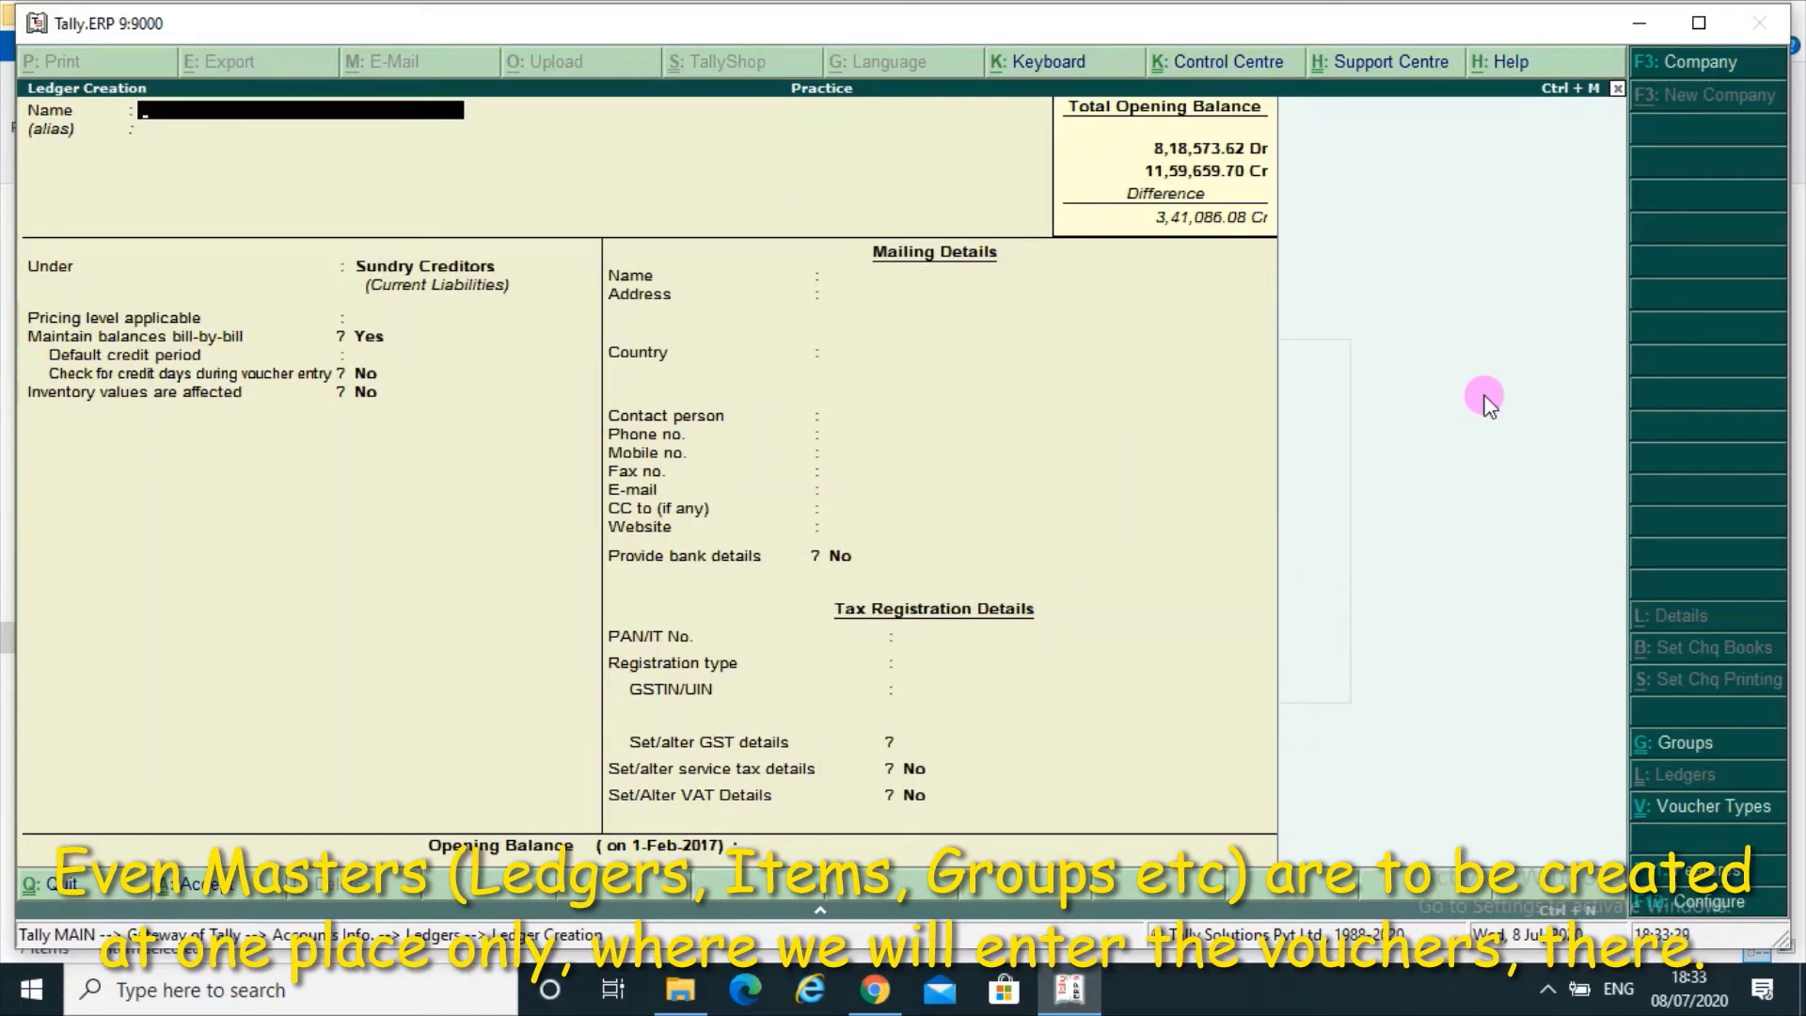
key(Escape)
key(Return)
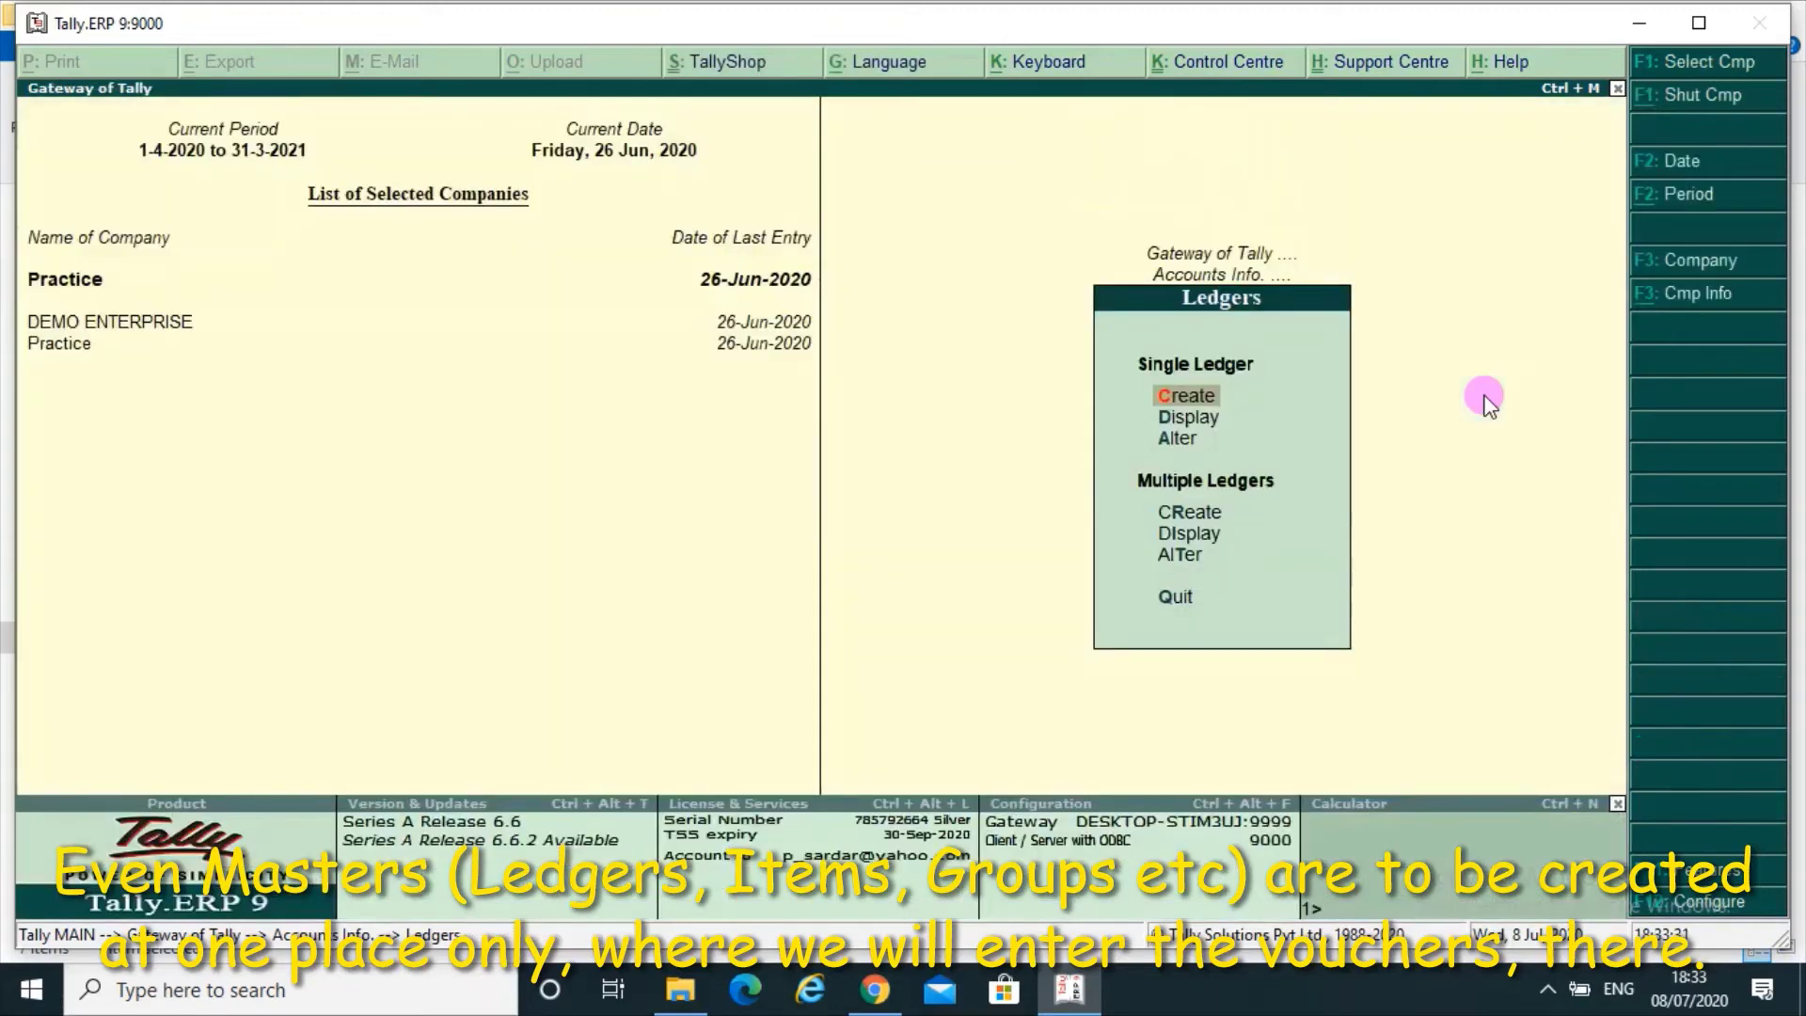
key(Escape)
key(Escape)
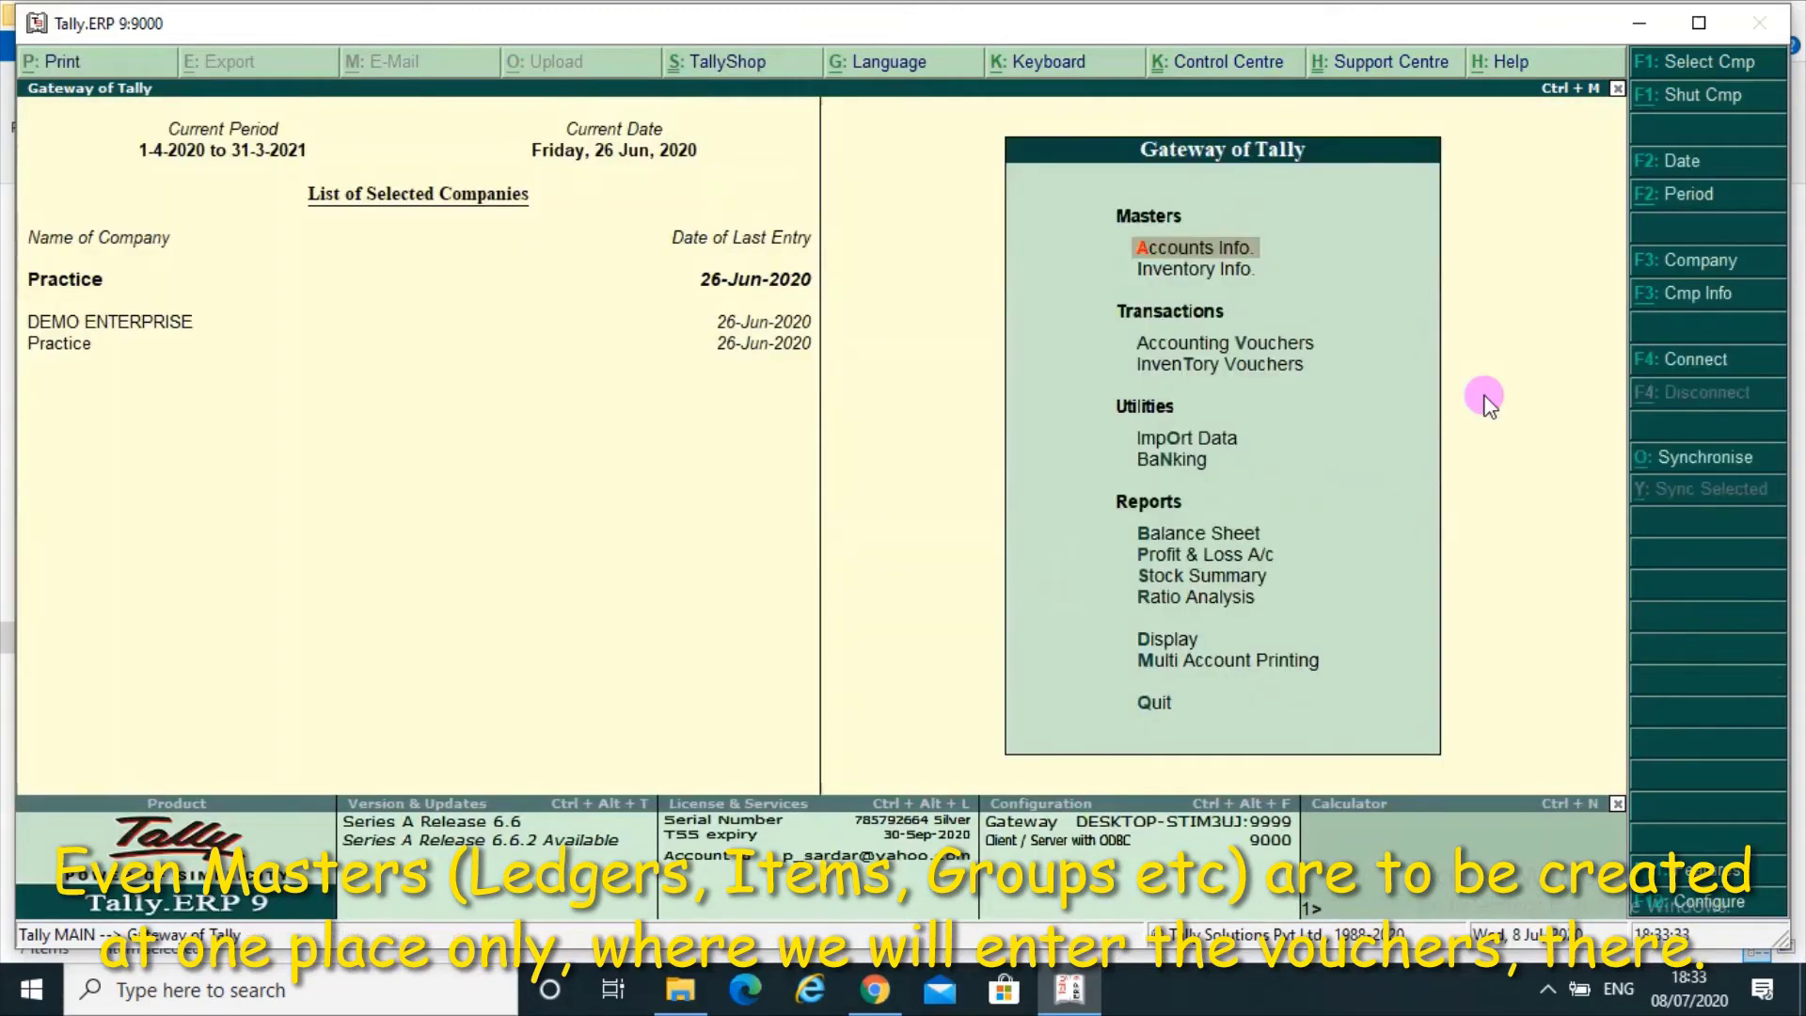
Step: Start a single new stock item in Practice and name it NEW ITEM1
key(Down)
key(Return)
key(Down)
key(Down)
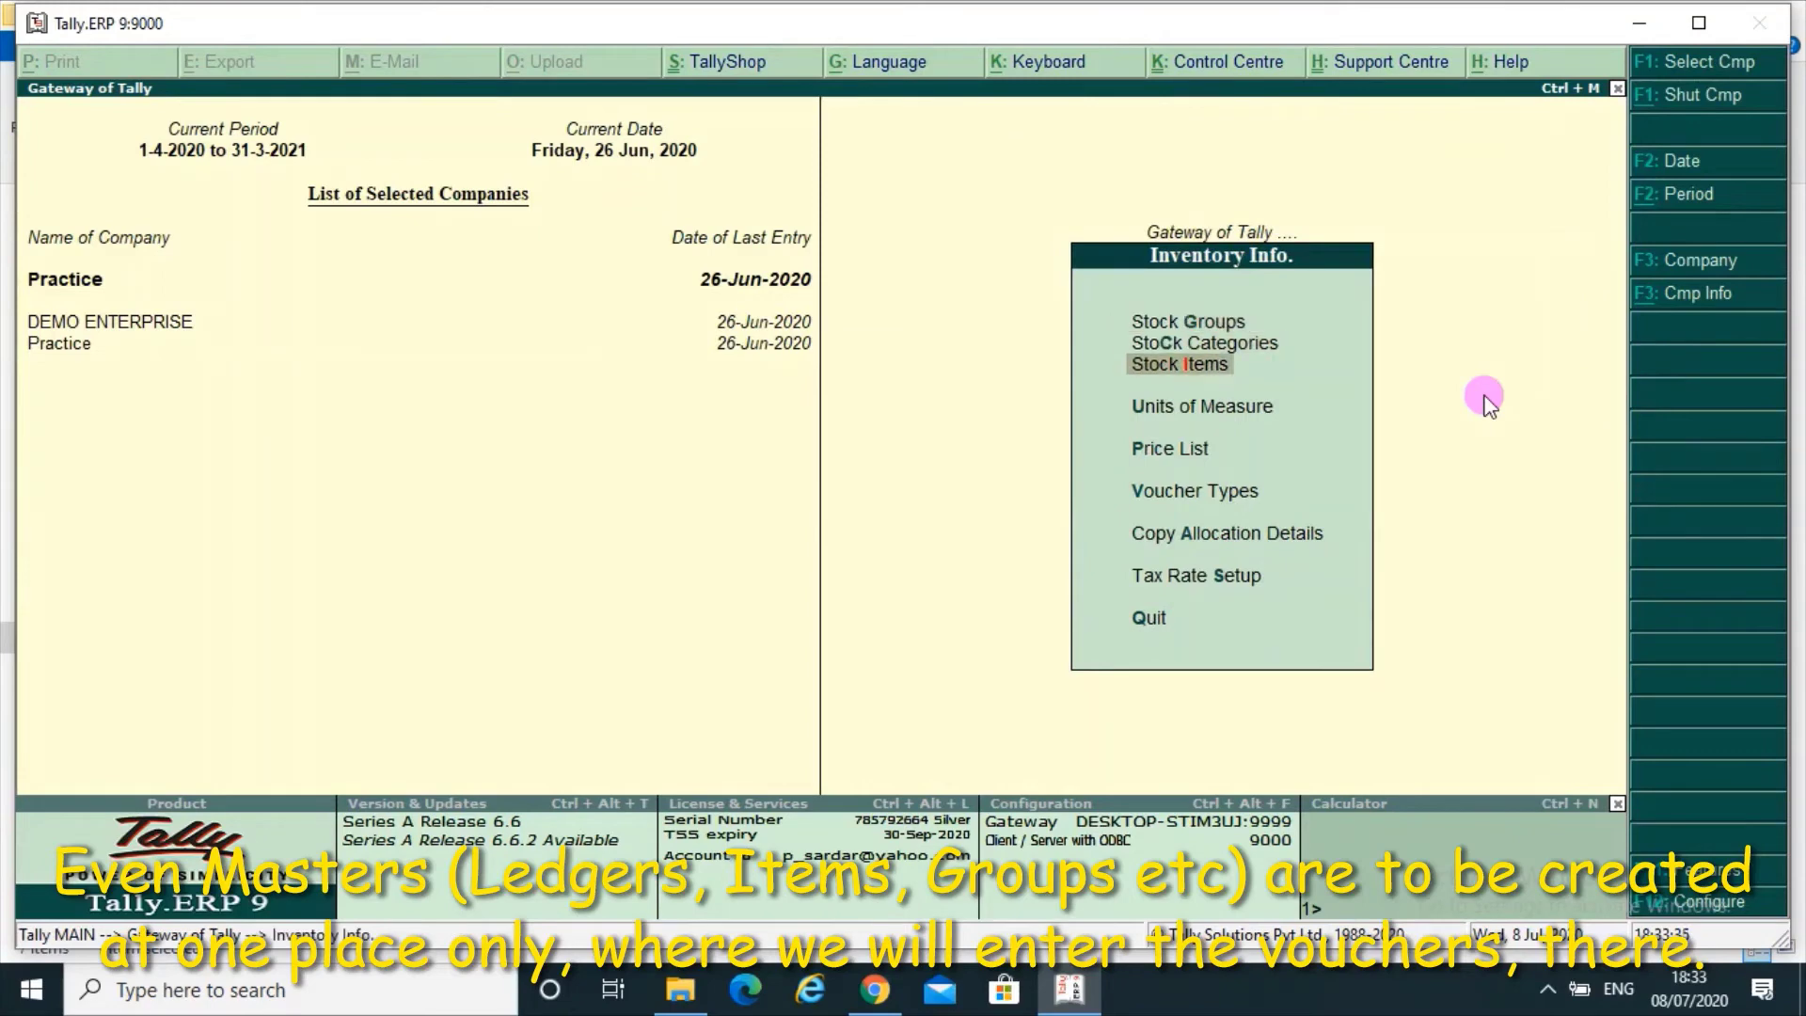
key(Return)
key(Return)
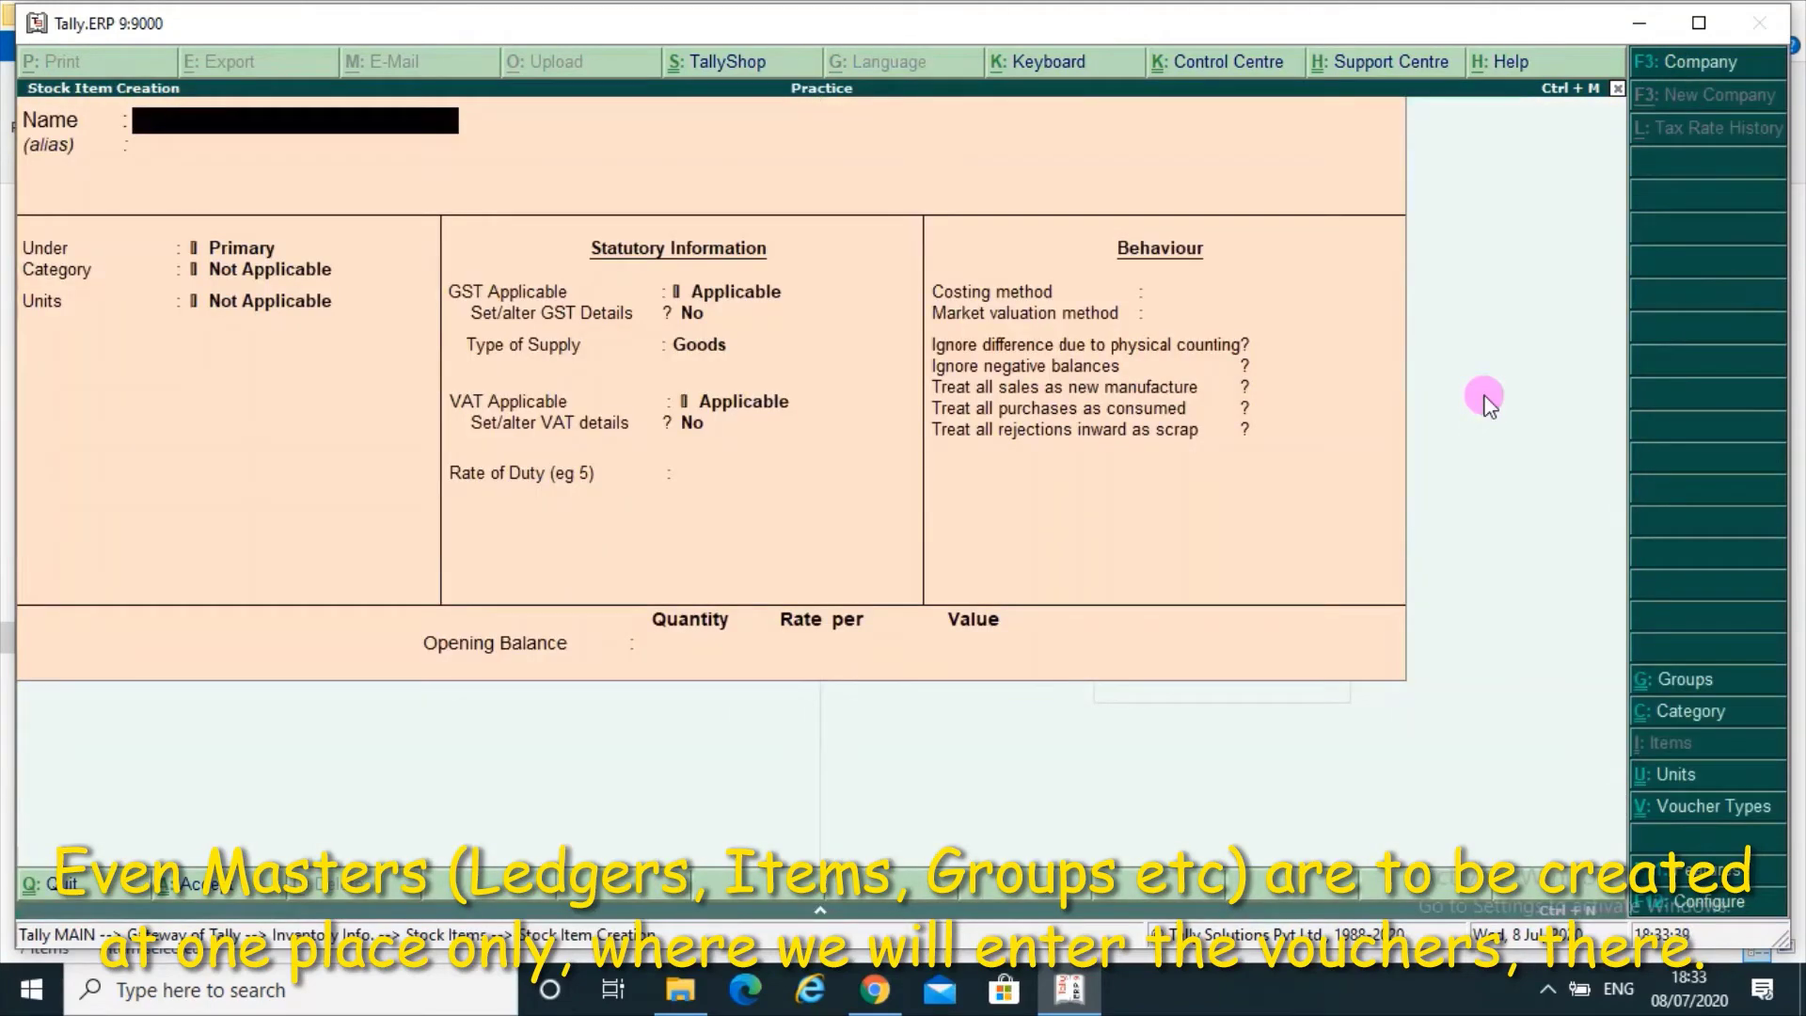
text(NEW ITEM)
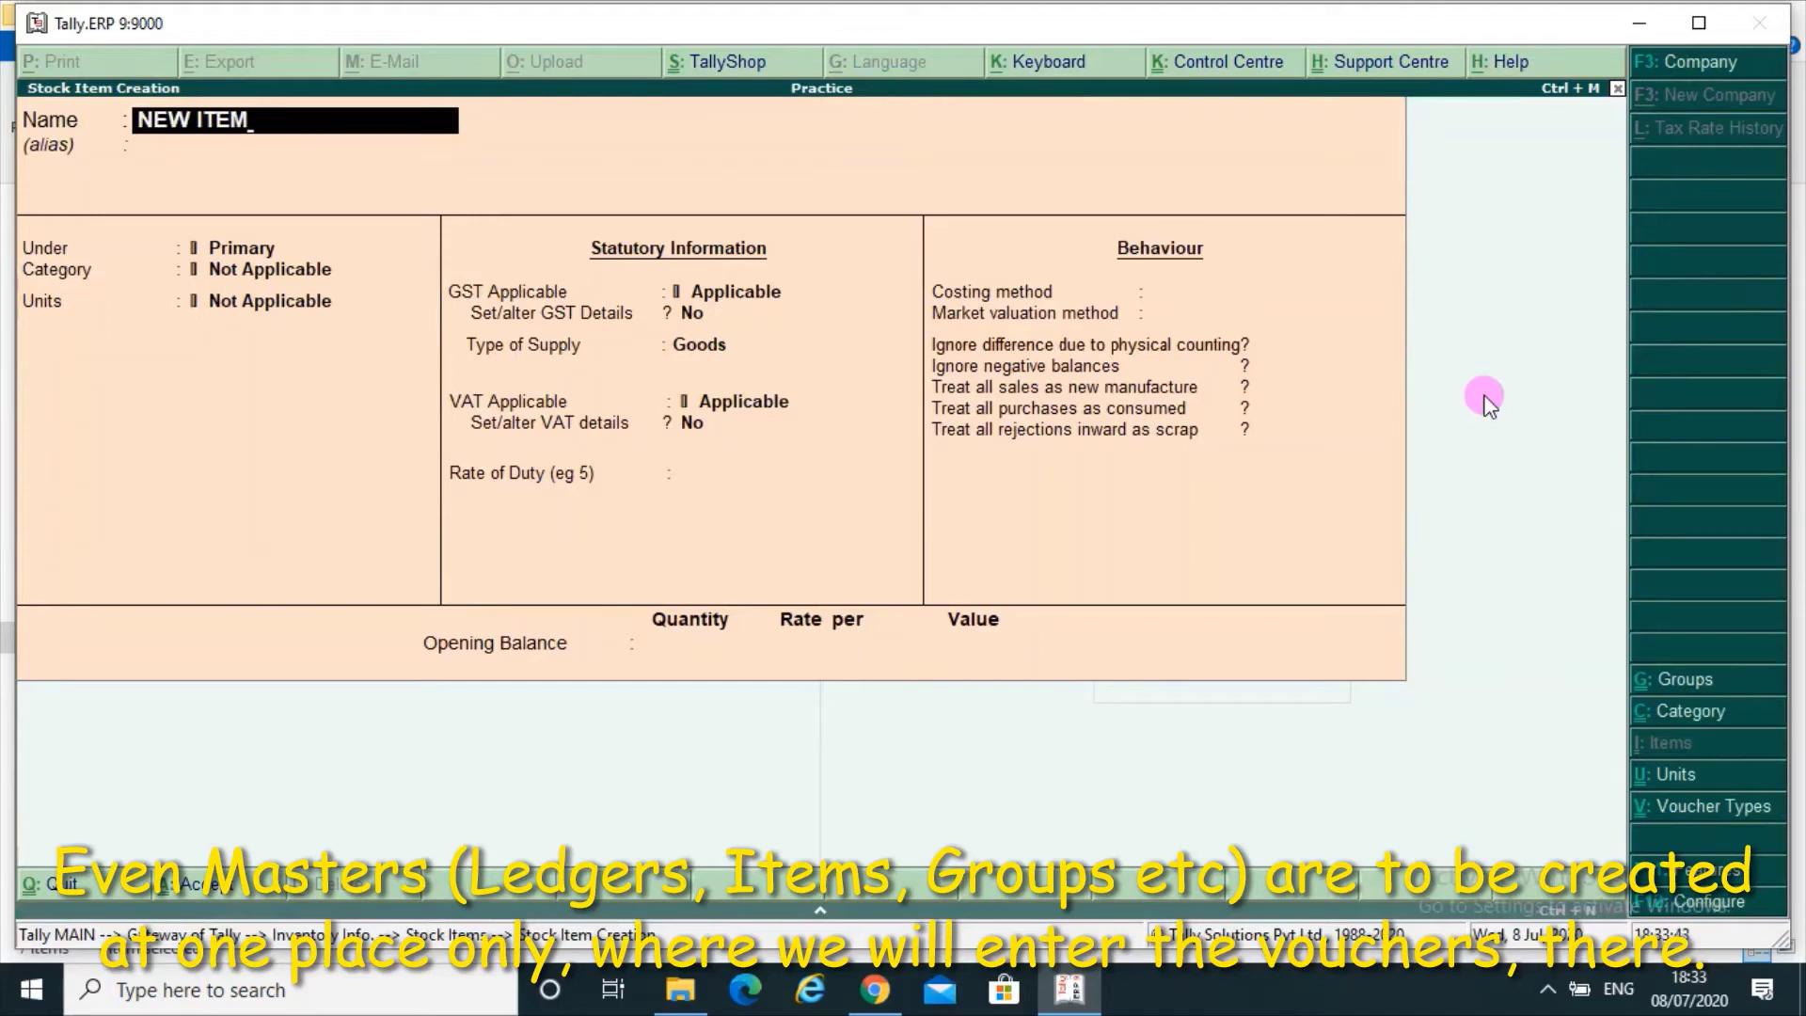
text(1)
key(Return)
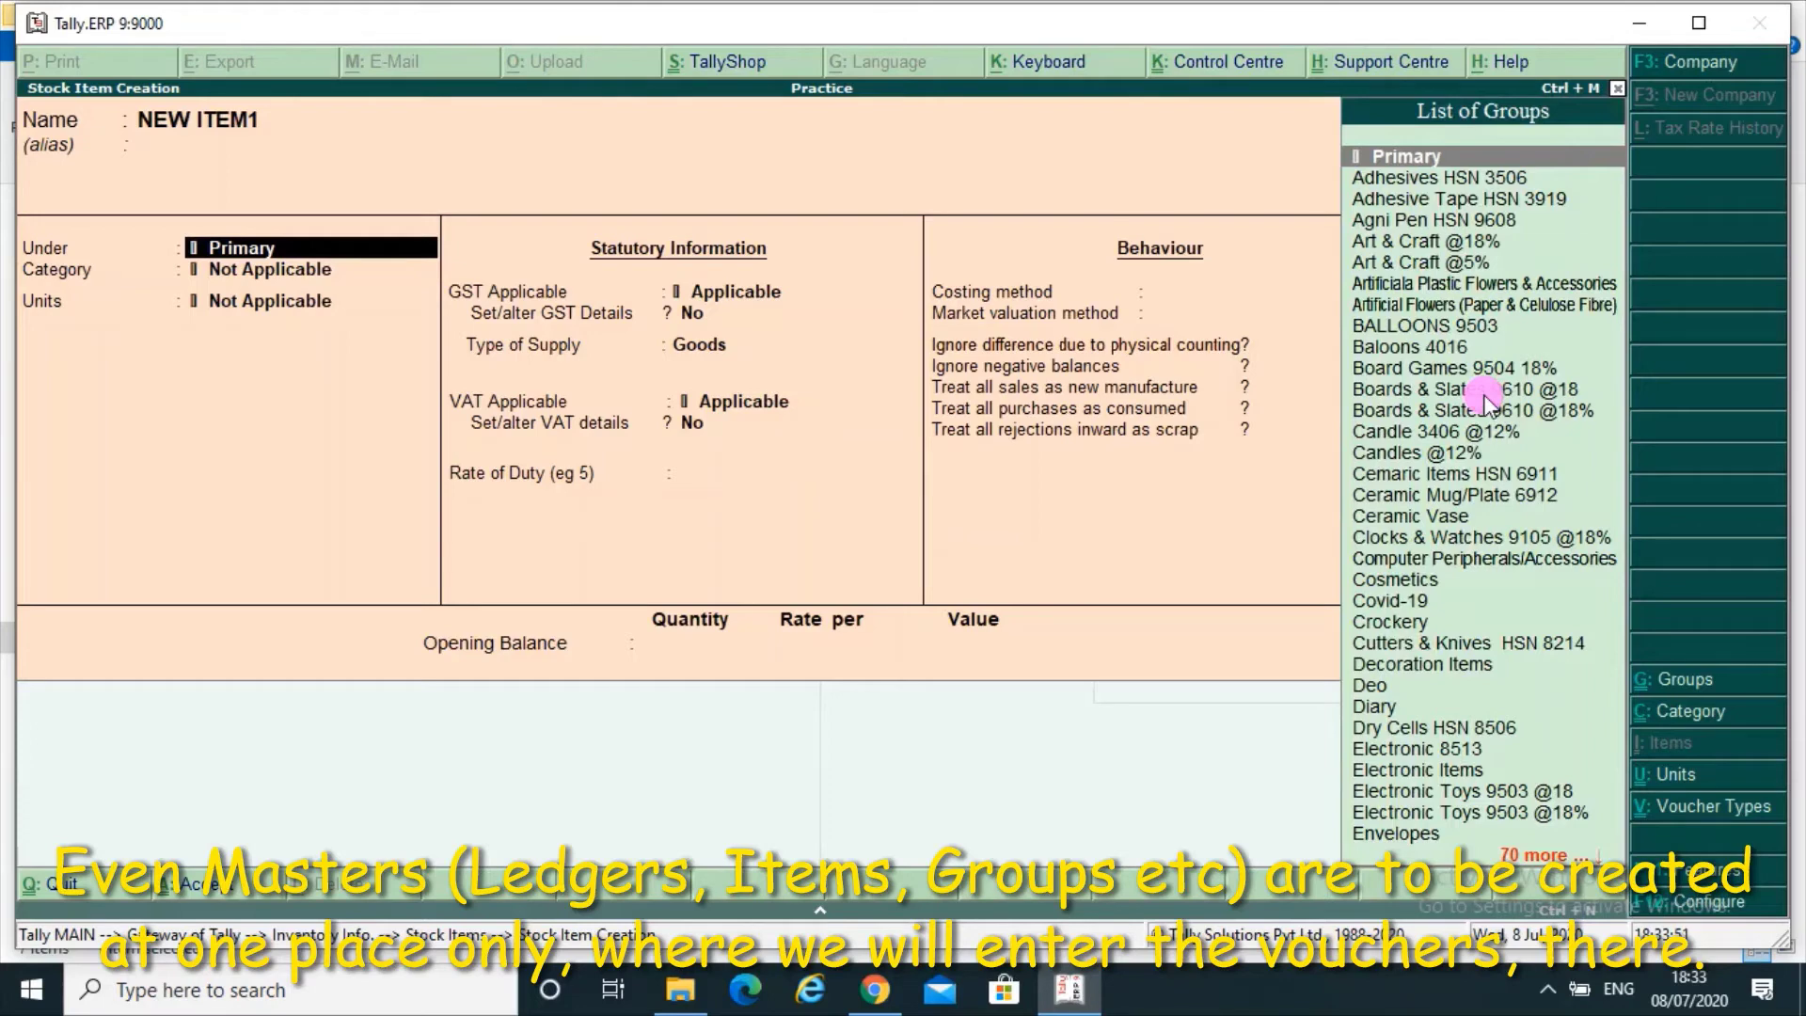
Step: Create a stock group NEW GROUP1 under Primary for the item, without adding up item quantities
key(alt+c)
text(N)
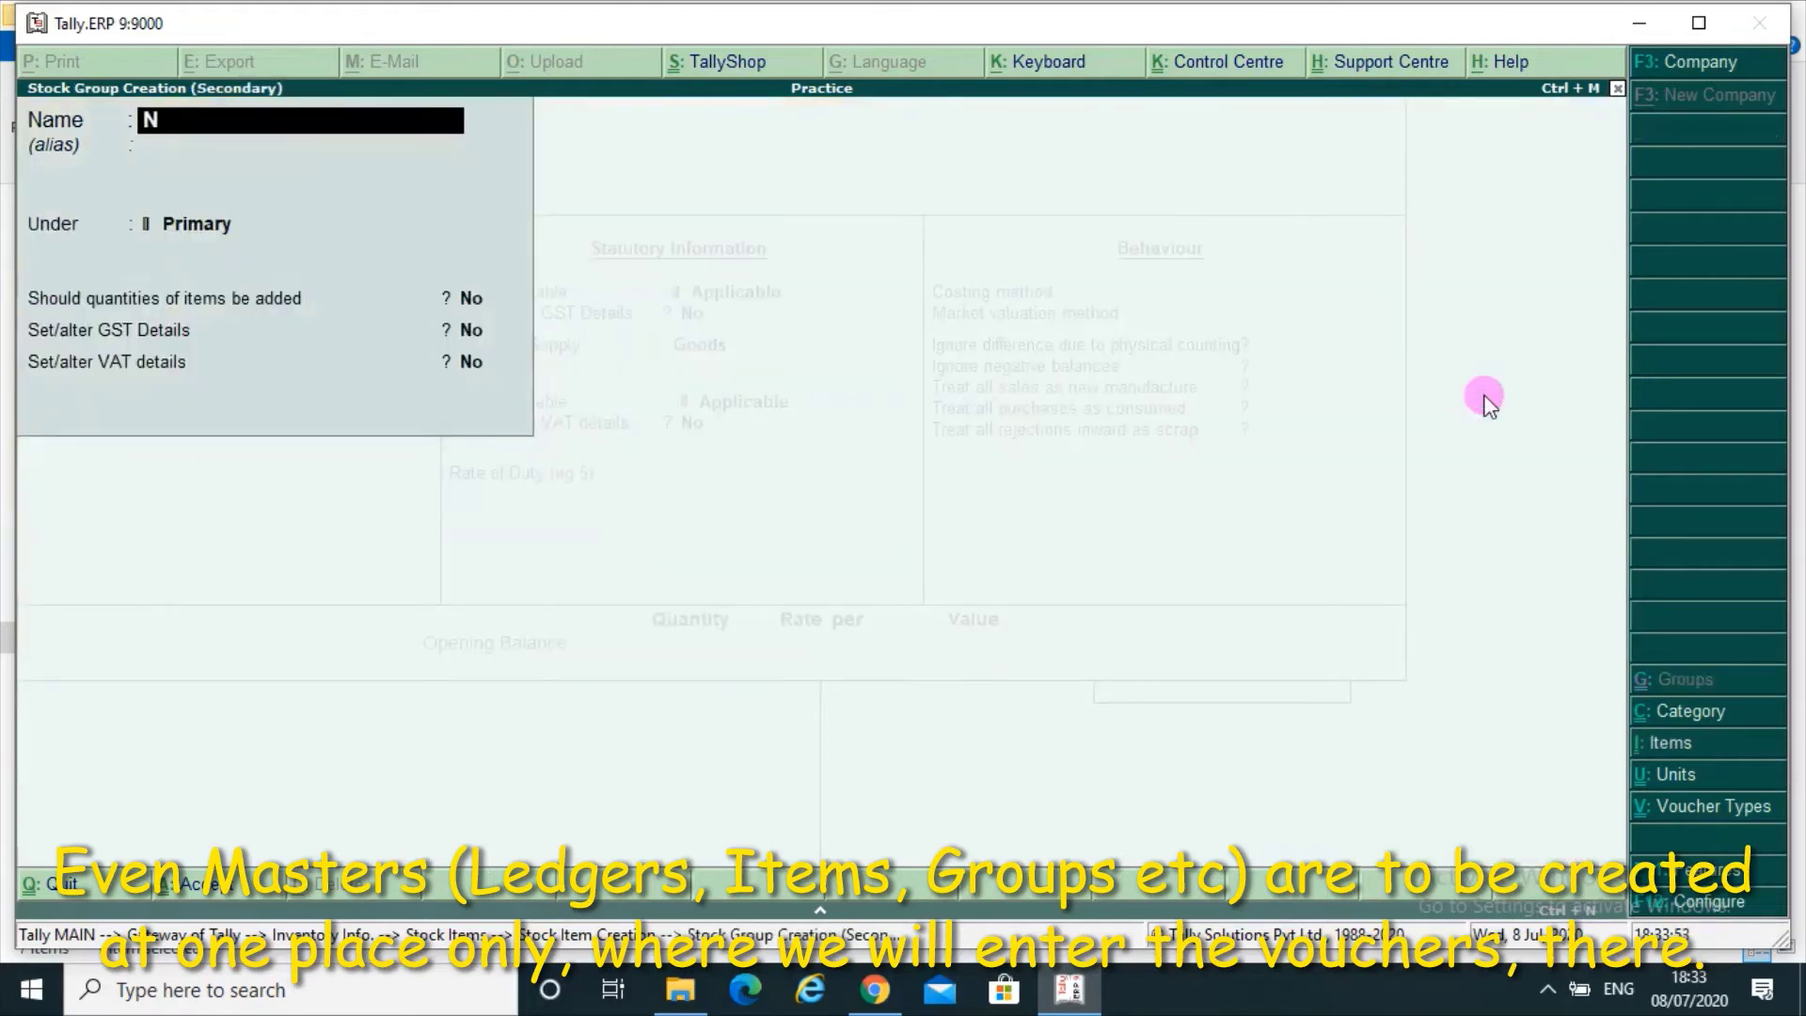
text(EW GROUP1)
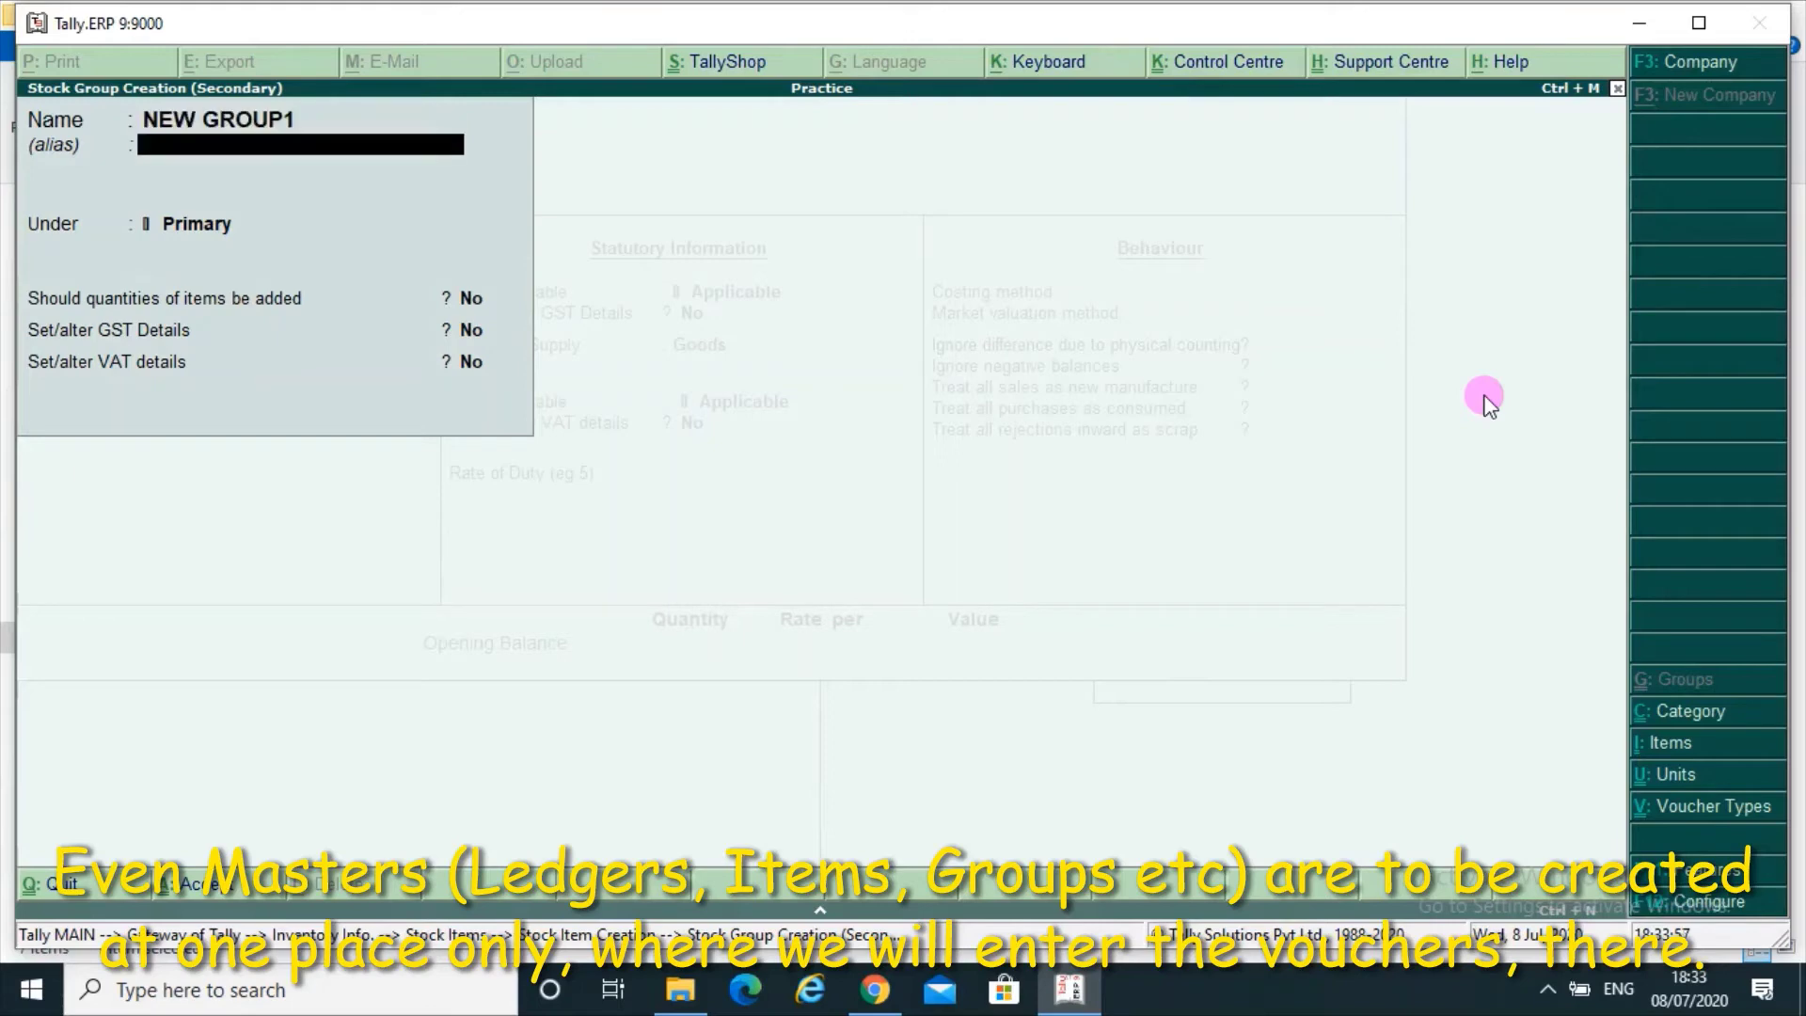
key(Return)
key(Return)
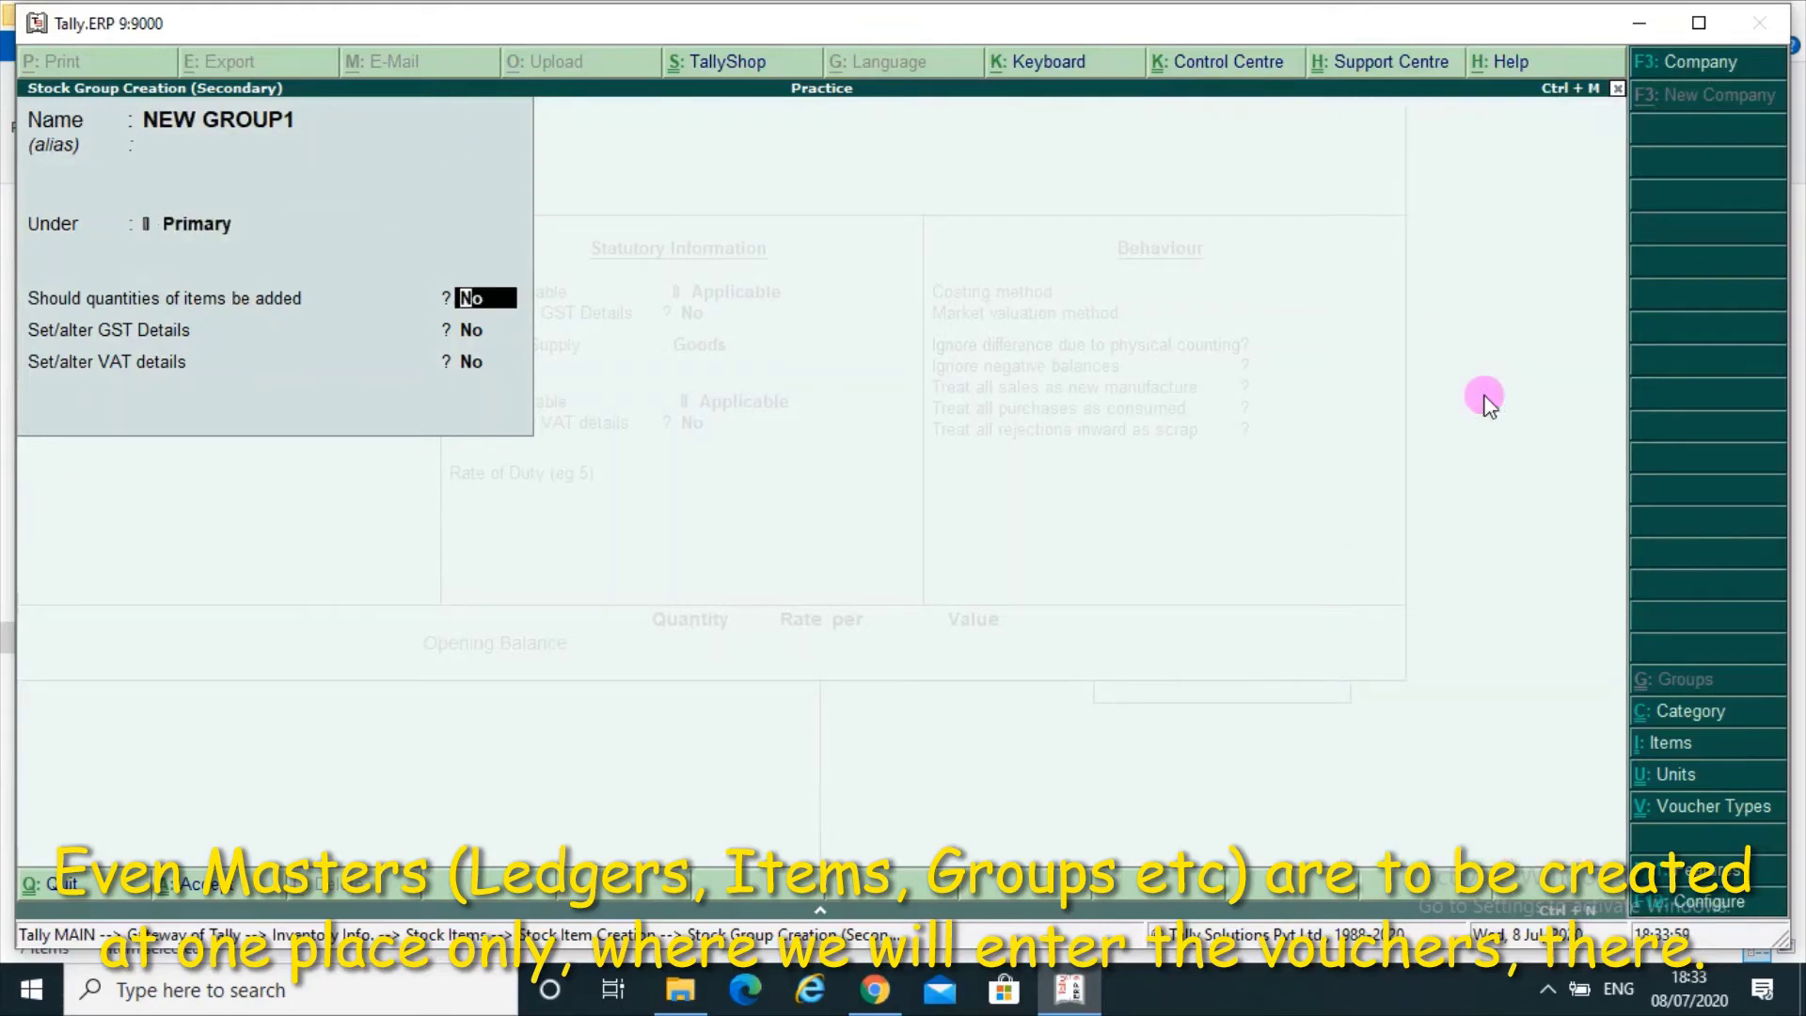
key(Return)
Step: Enable GST details for stock group NEW GROUP1, entering description HFGHFT and HSN/SAC 8754 and keeping non-GST goods at No
text(y)
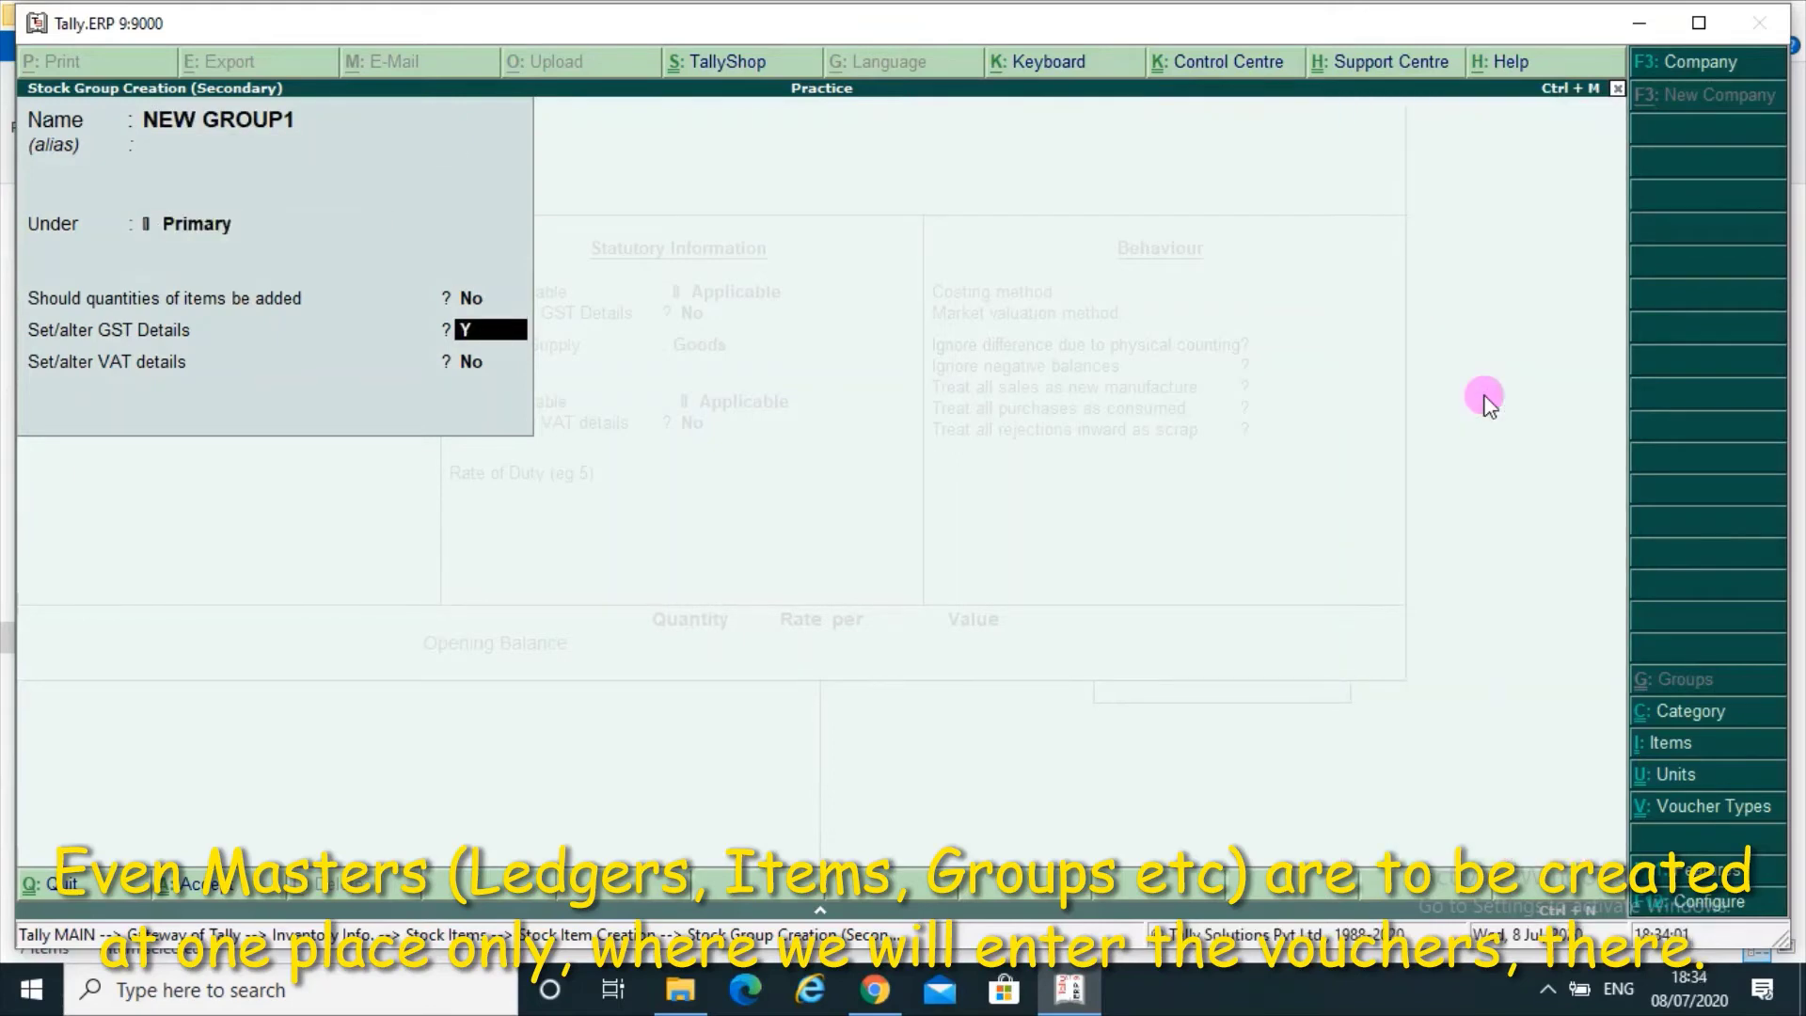
key(Return)
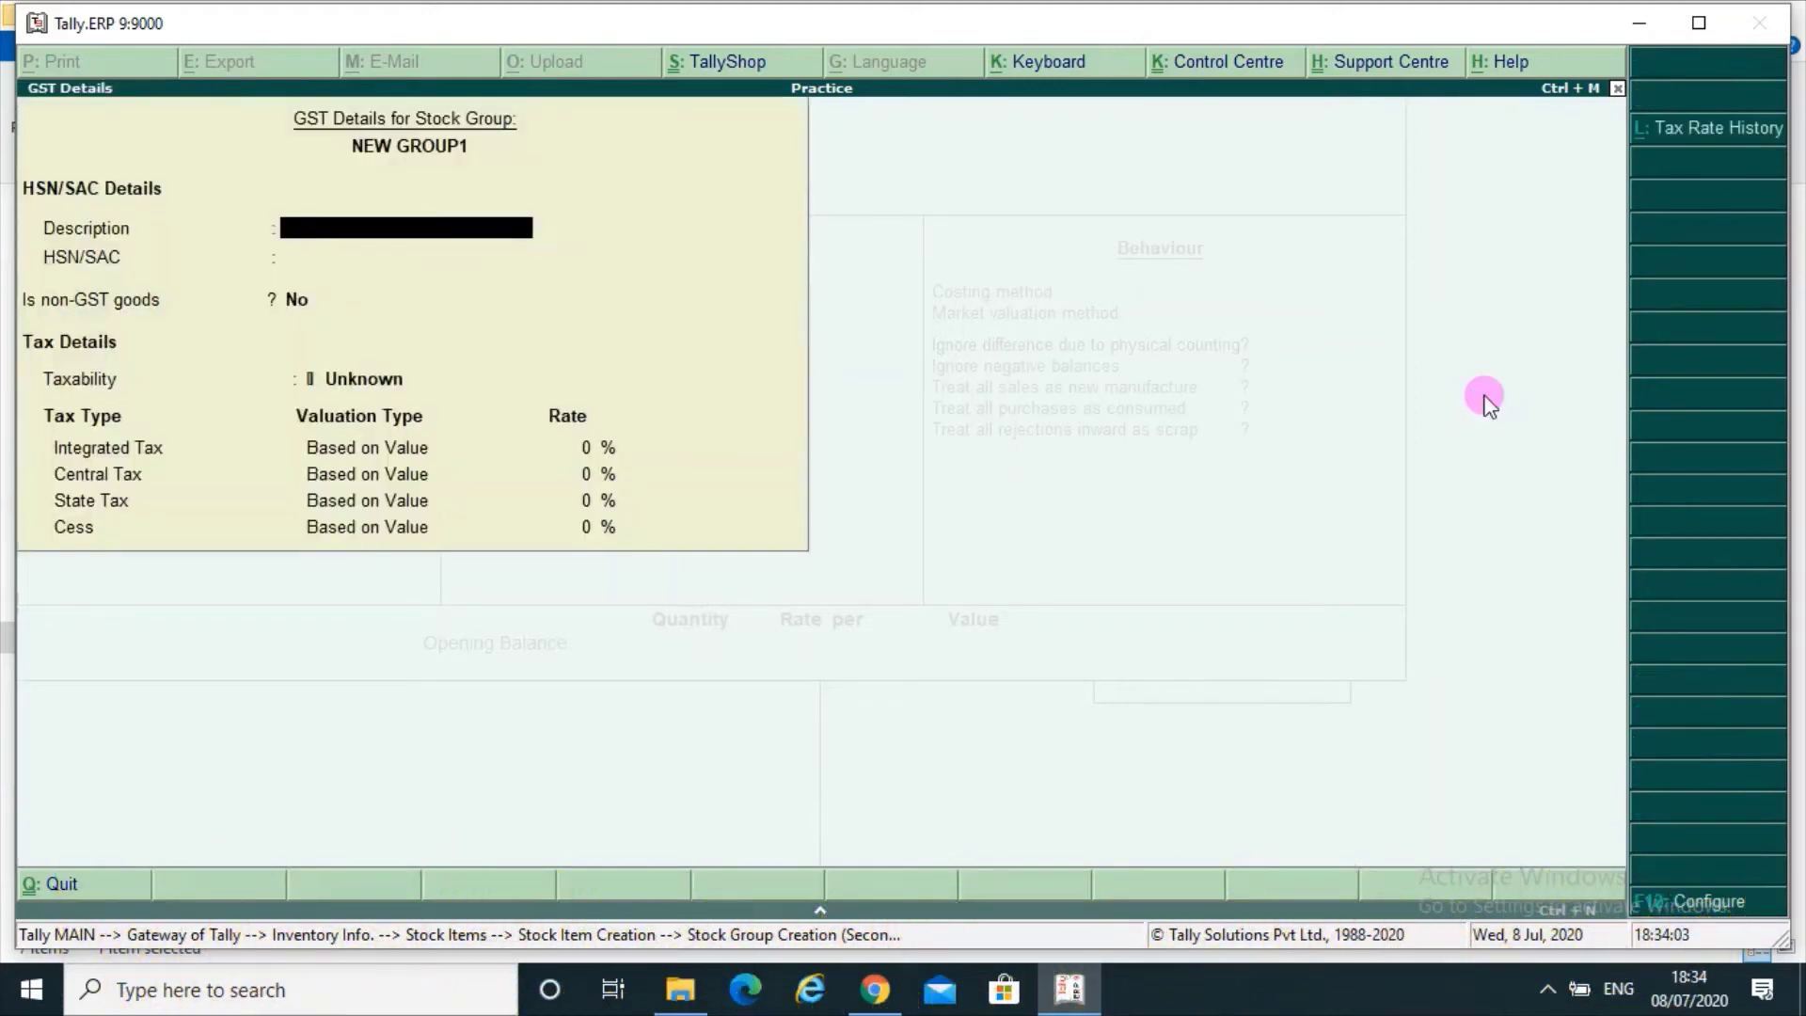
text(HFGHFT)
key(Return)
text(8754)
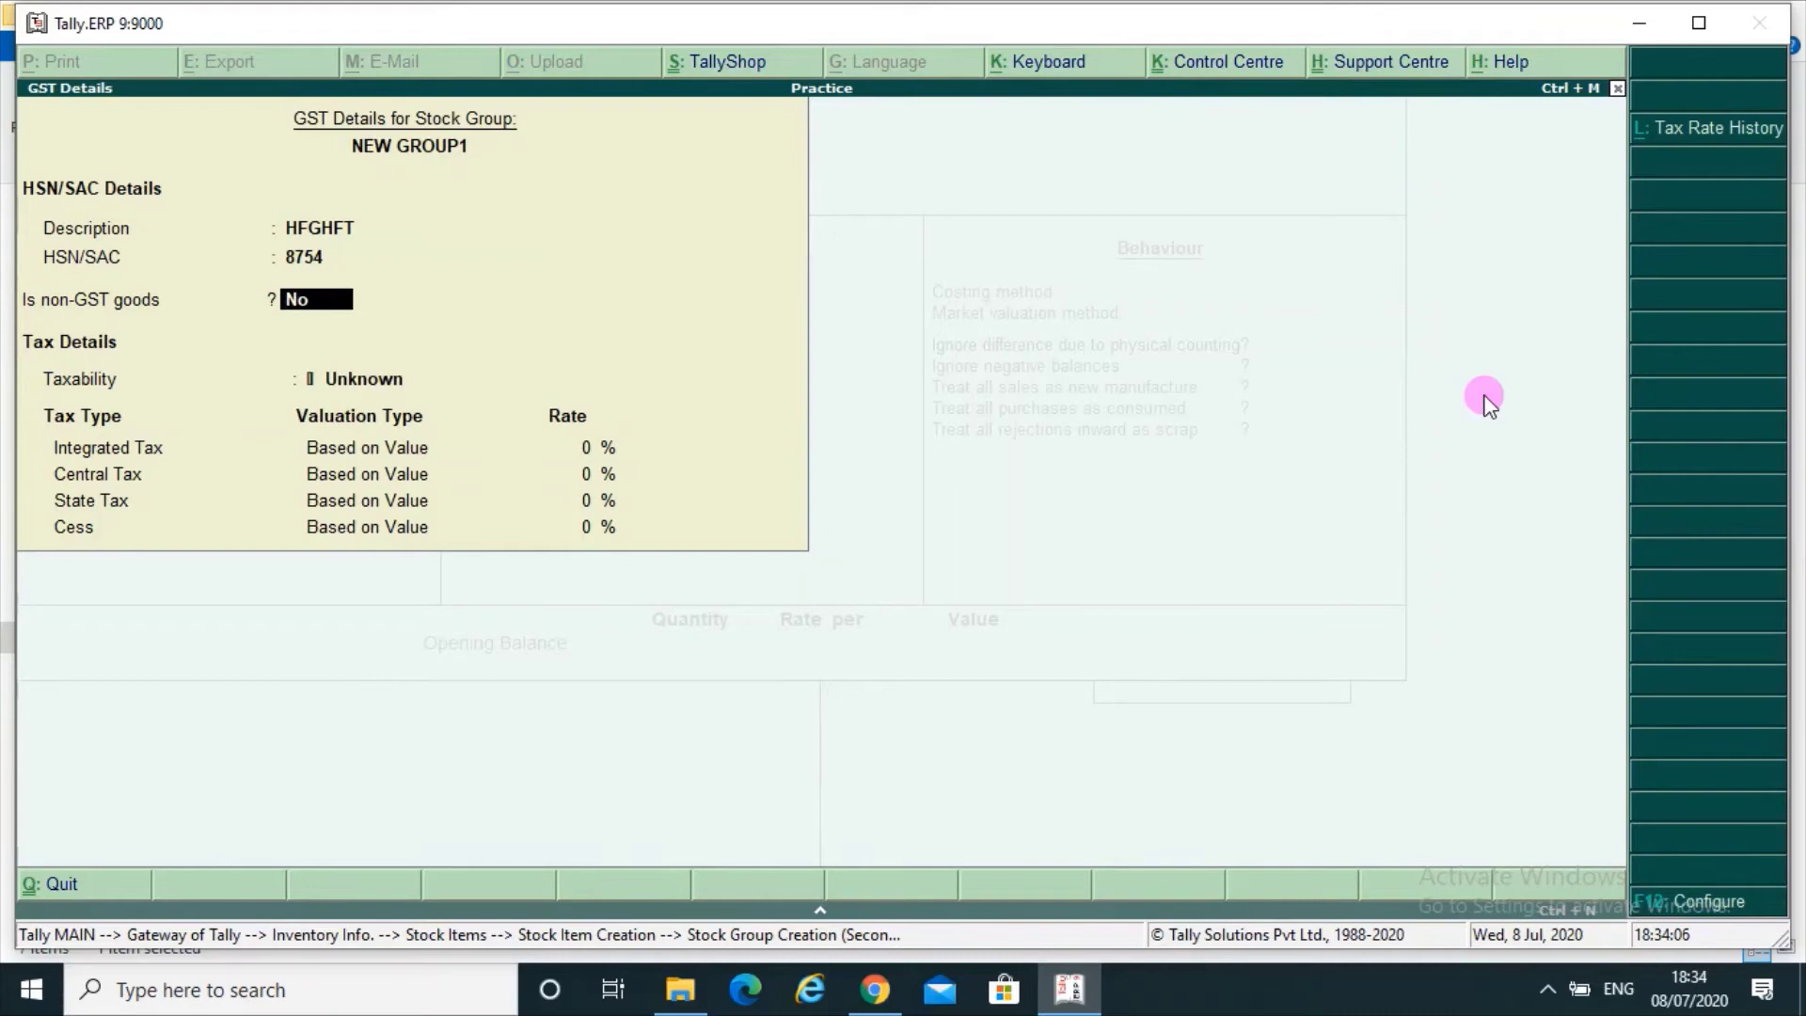
key(Return)
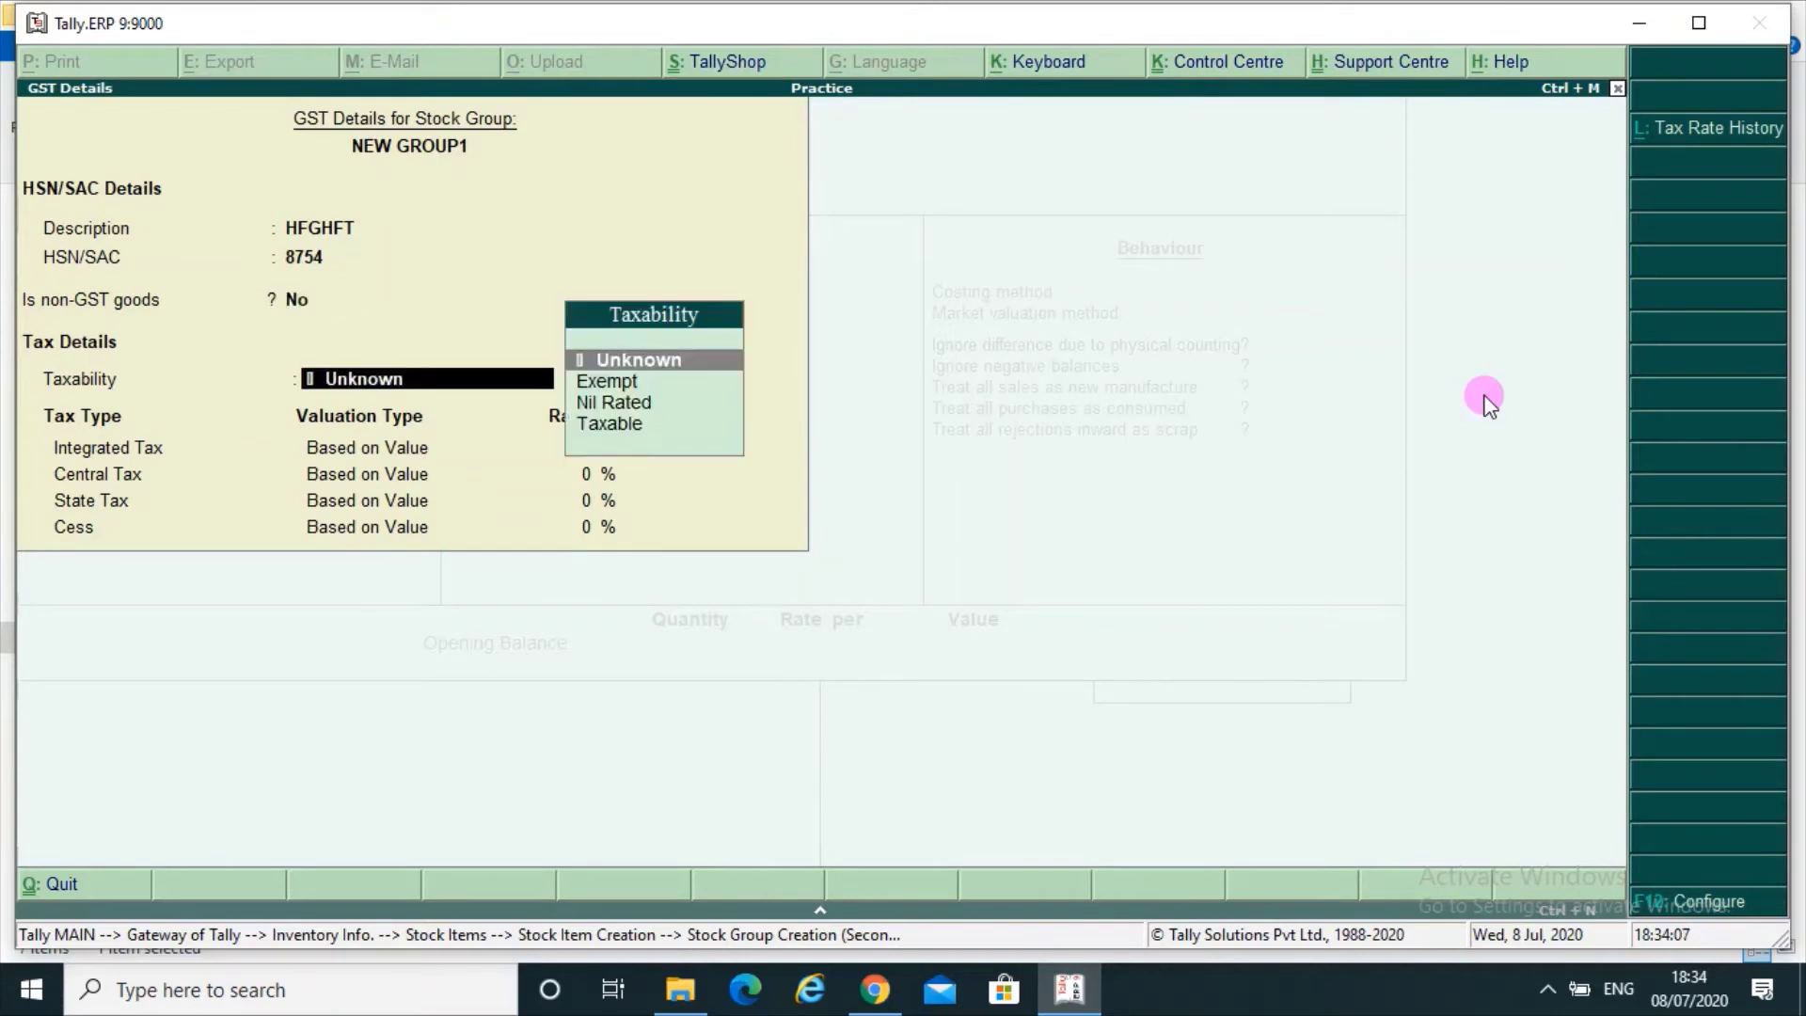
Step: Make NEW GROUP1 Taxable with 12% integrated tax and save it as the group of NEW ITEM1
key(Down)
key(Down)
key(Down)
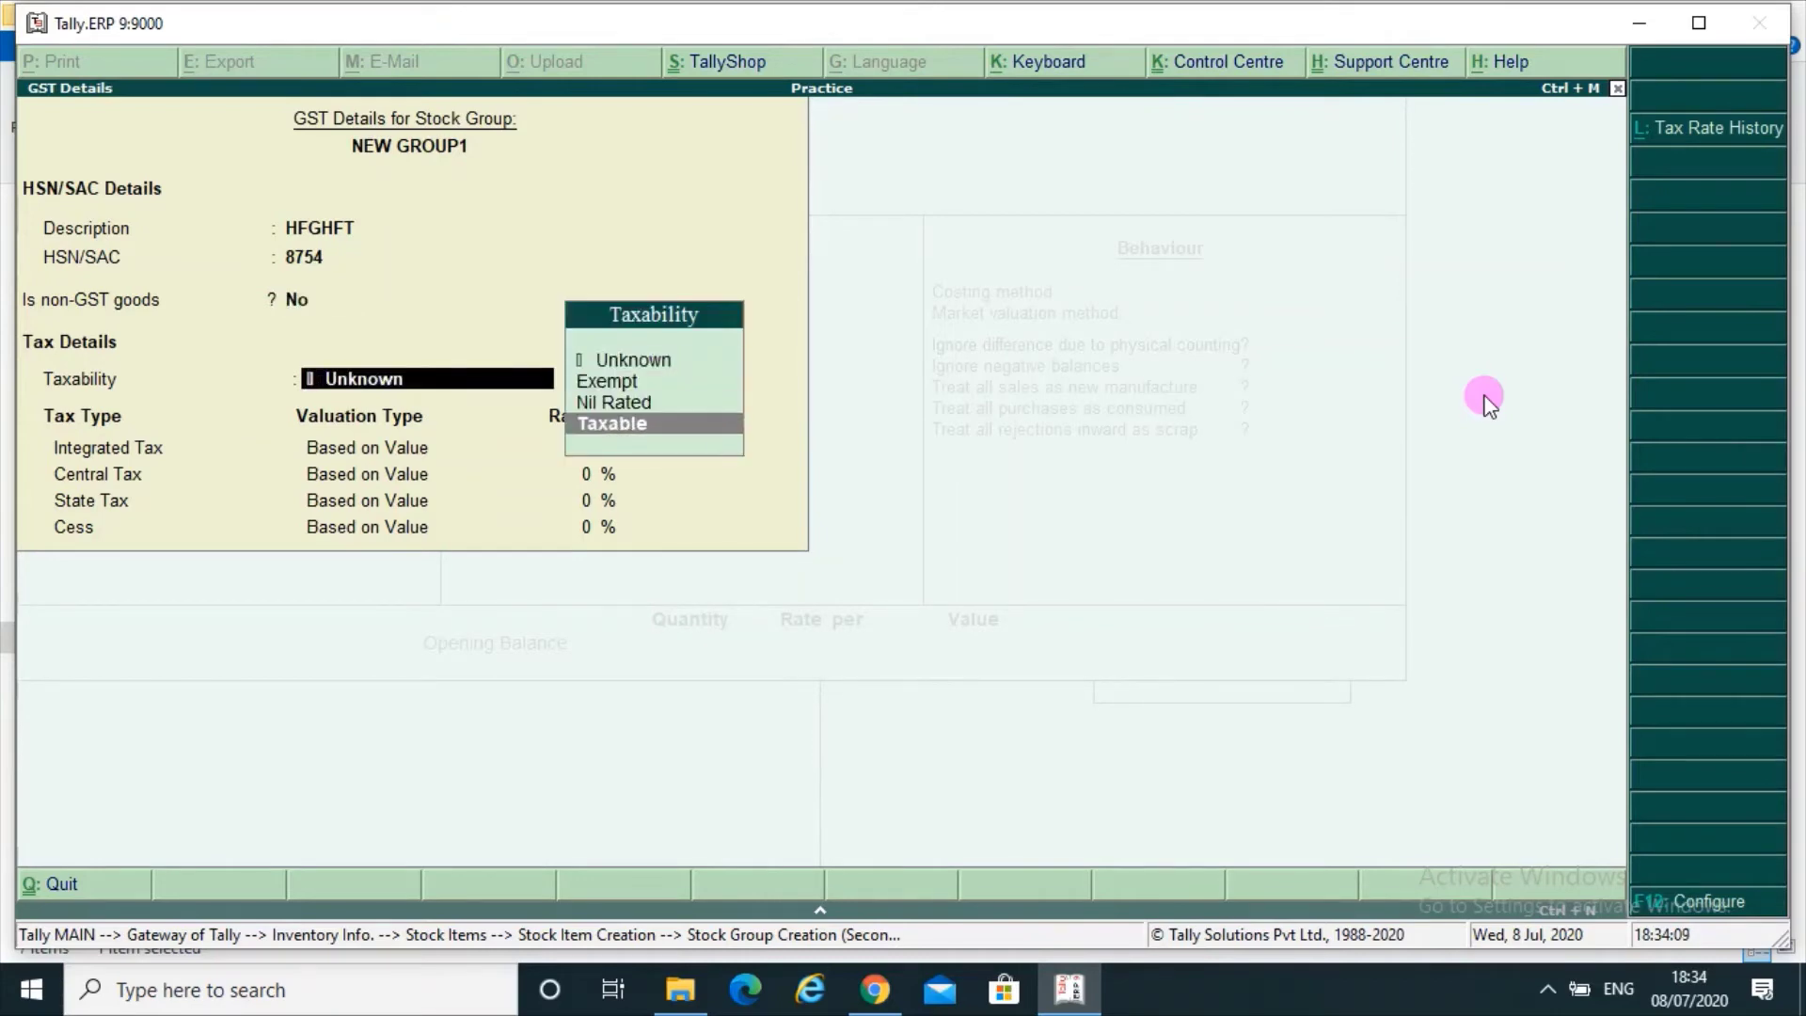
key(Return)
text(12)
key(Return)
key(Return)
key(Return)
key(Return)
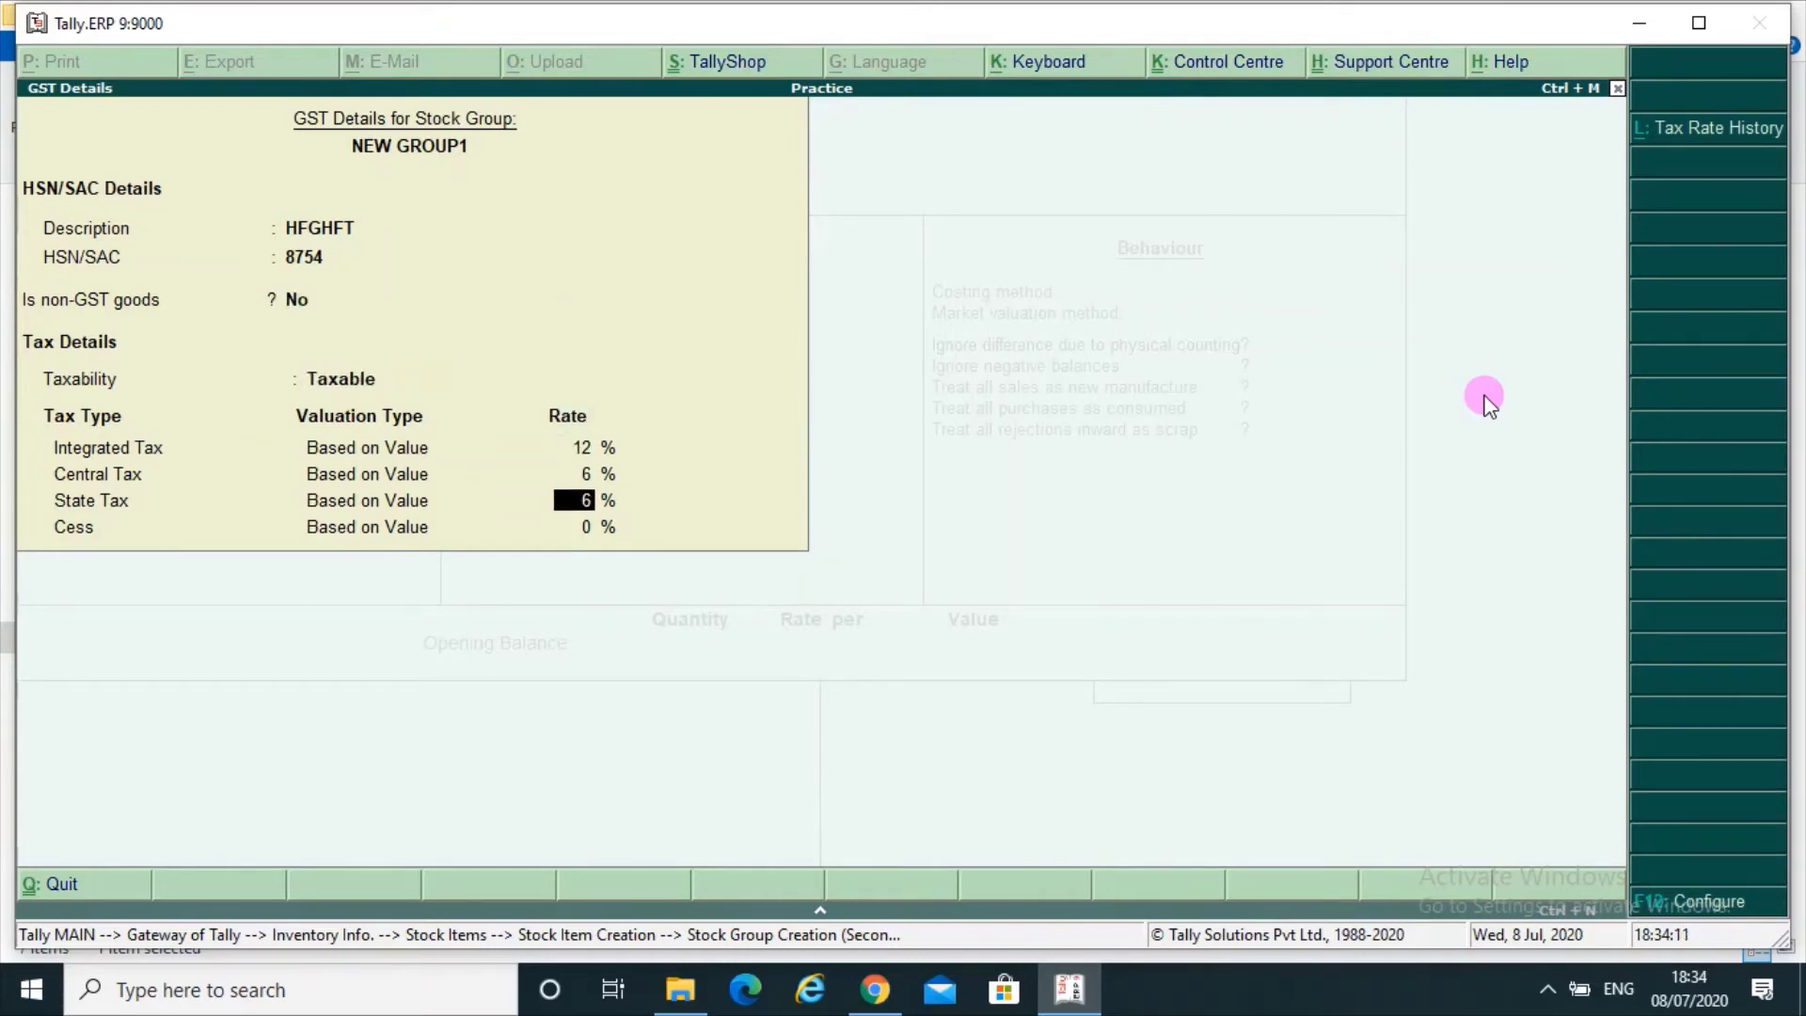
key(Return)
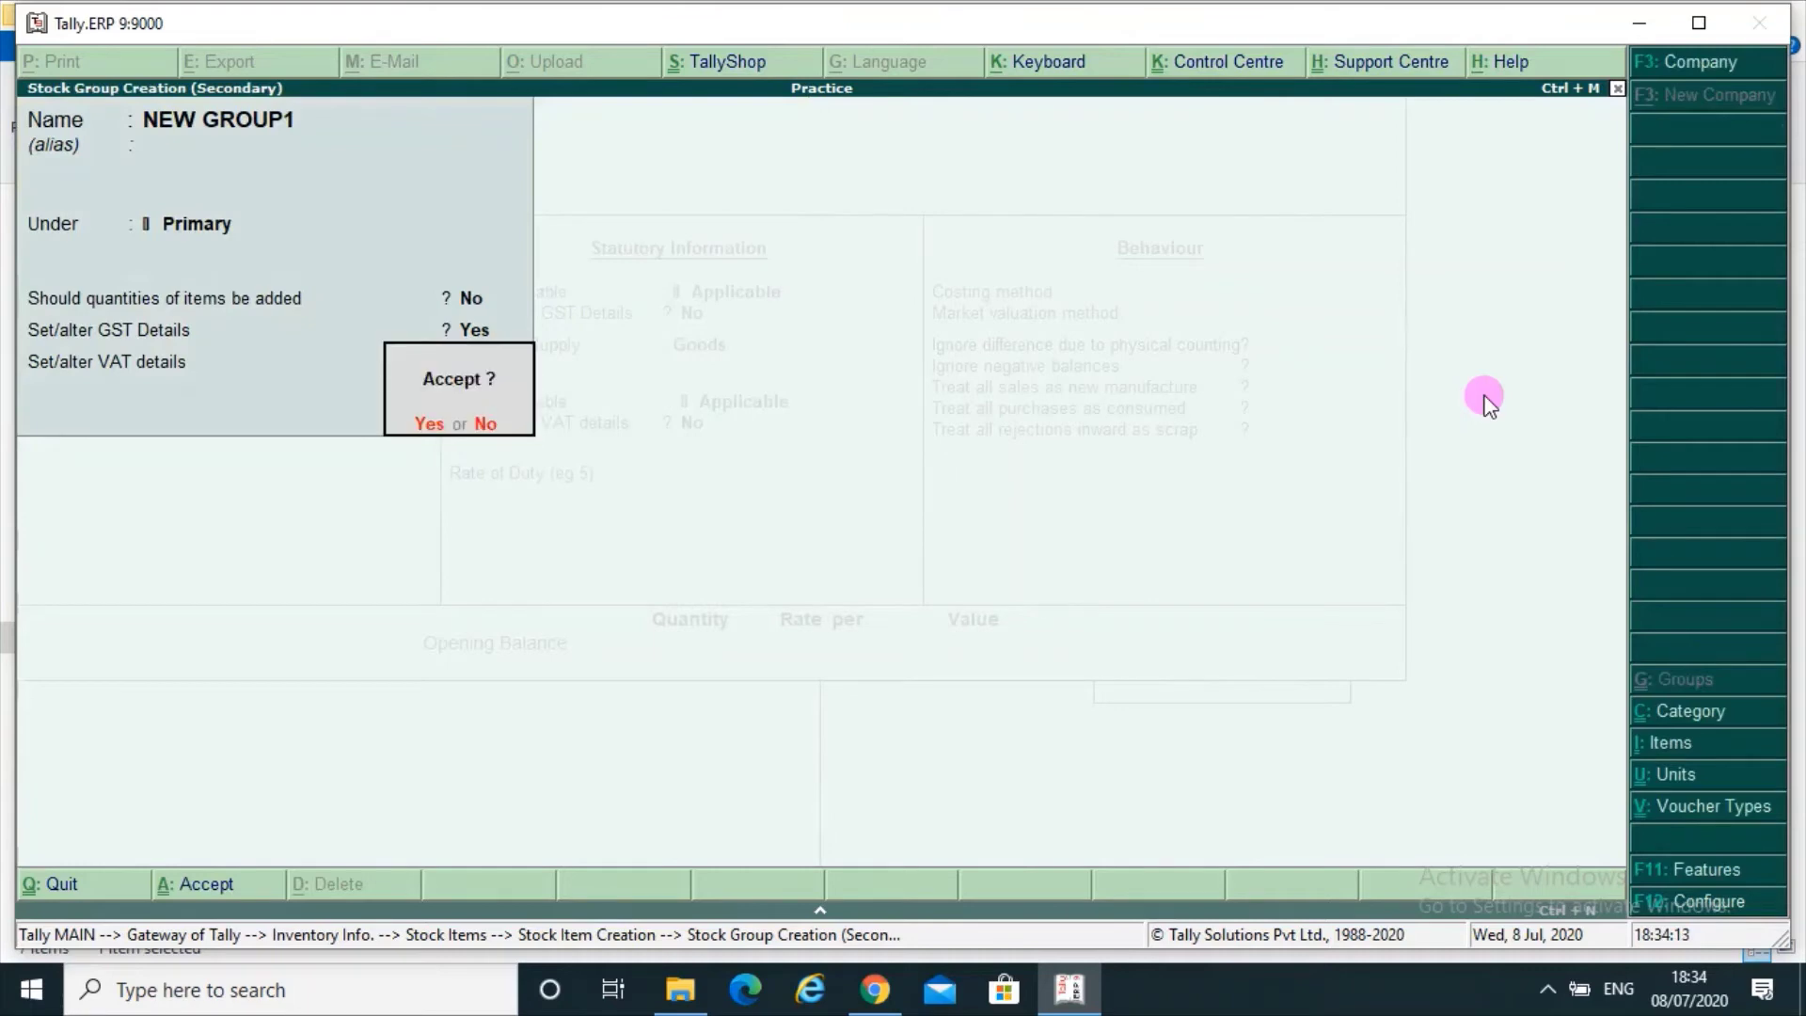
key(Return)
key(Return)
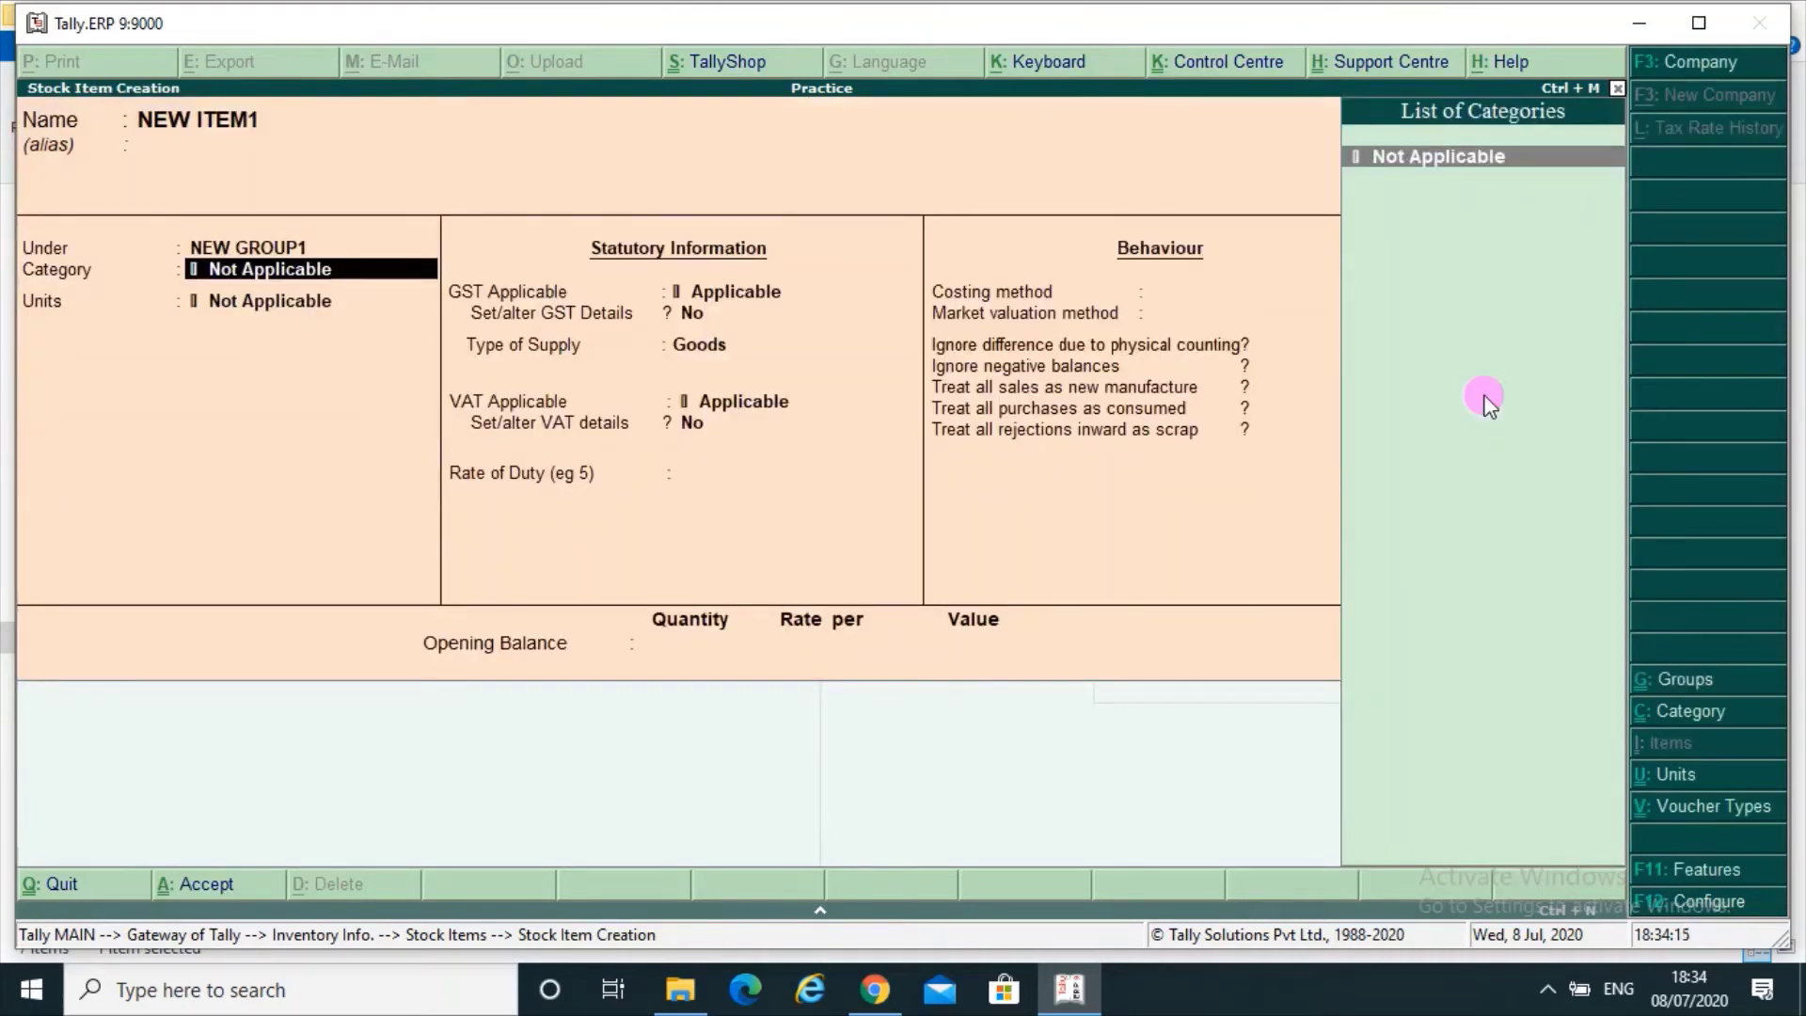
Step: Keep the category Not Applicable and create the item's unit NEW with formal name NEWUNIT, UQC BAG-BAGS and 0 decimal places
key(Return)
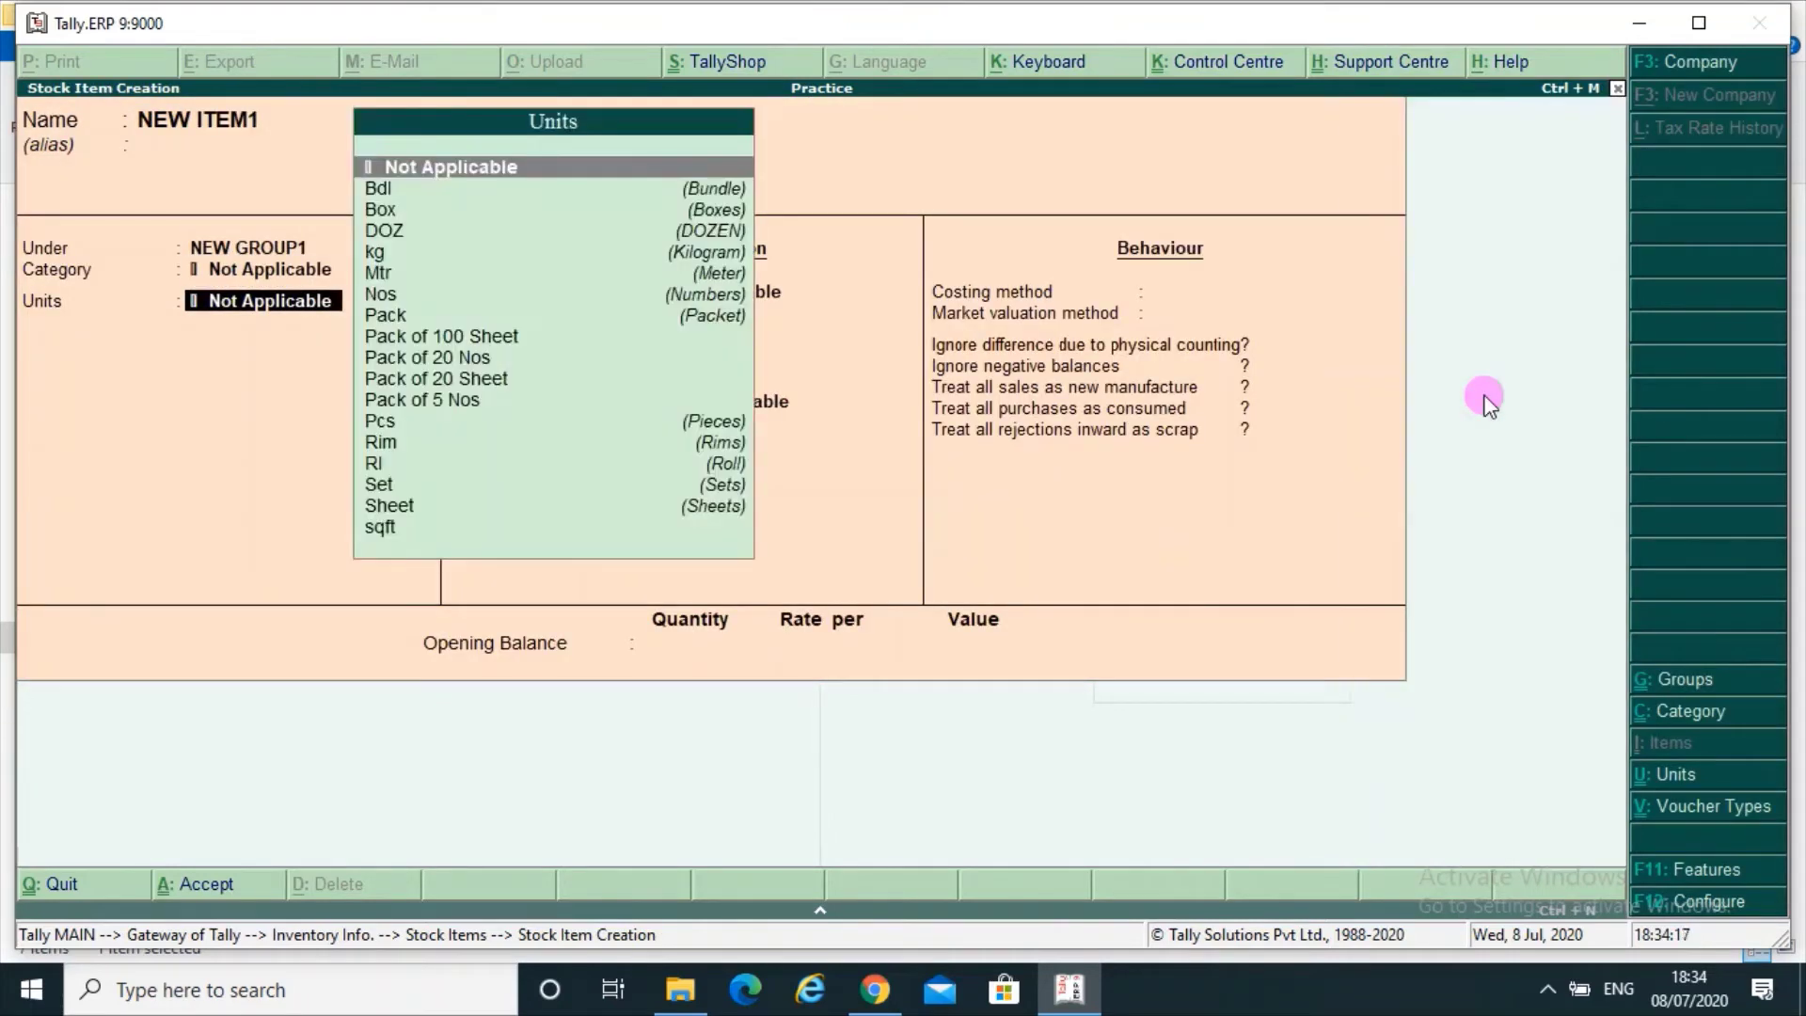
key(alt+c)
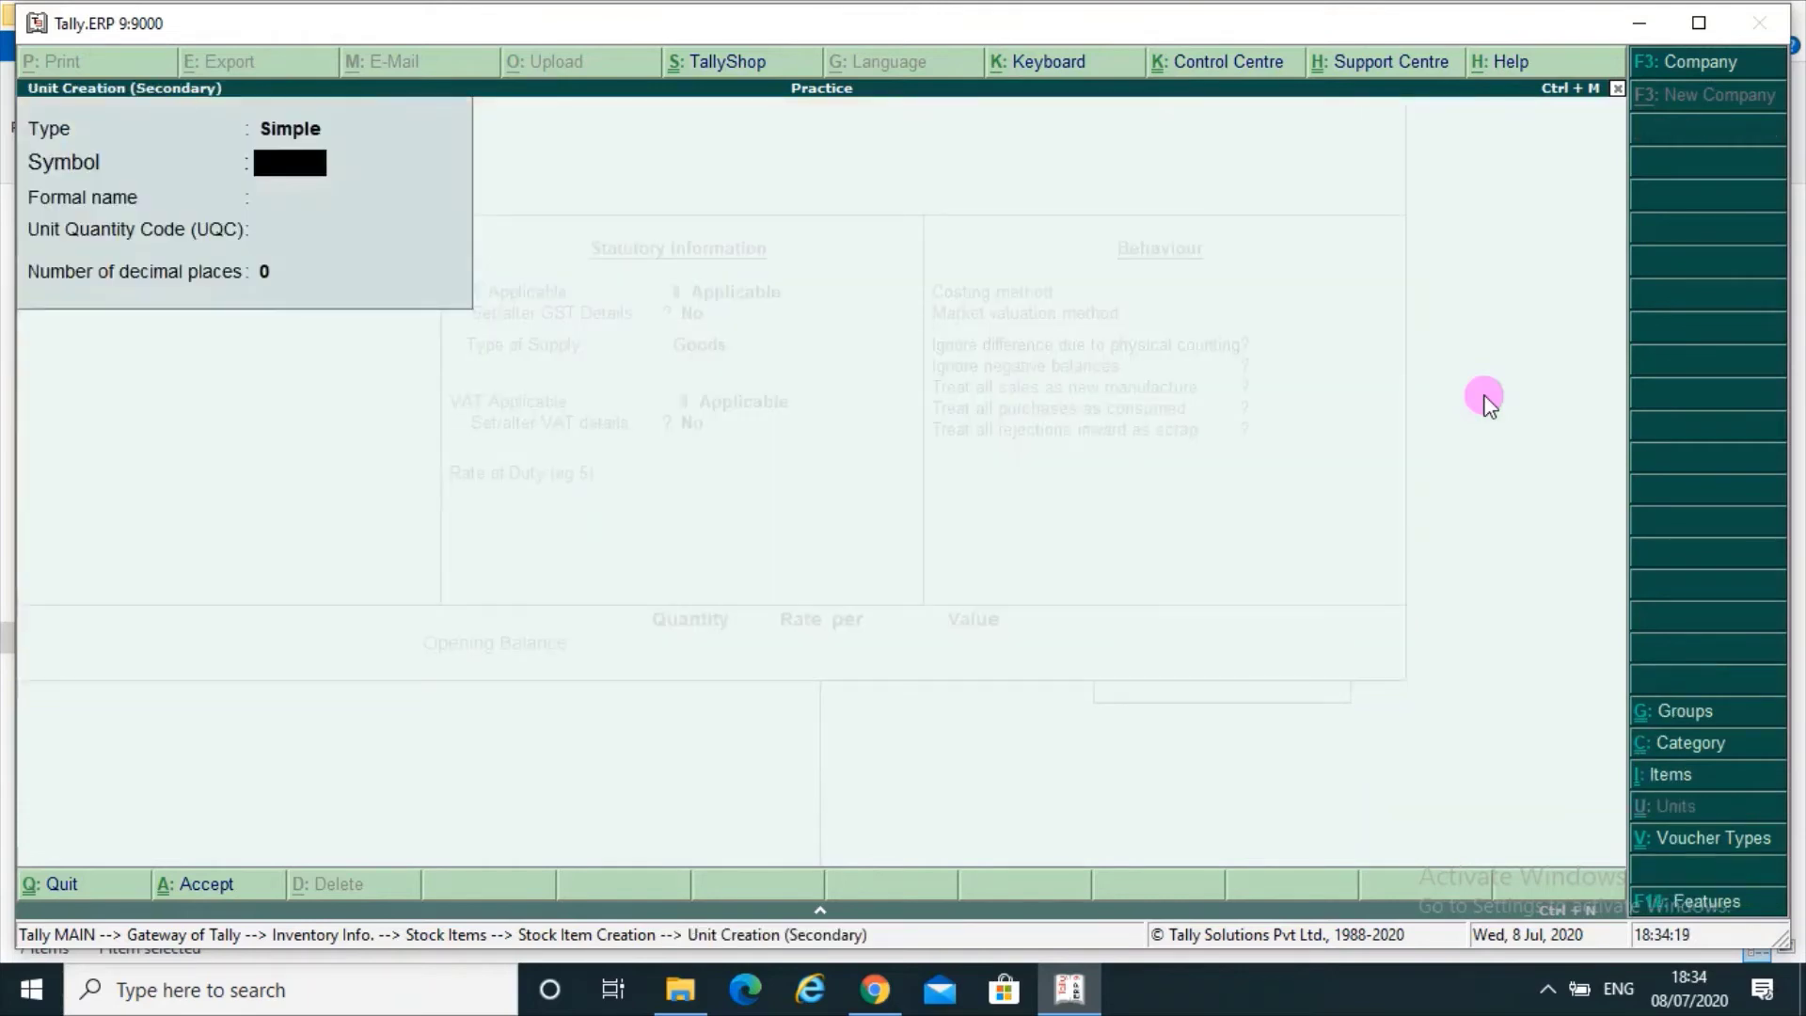
text(NEW)
key(Return)
text(NEW)
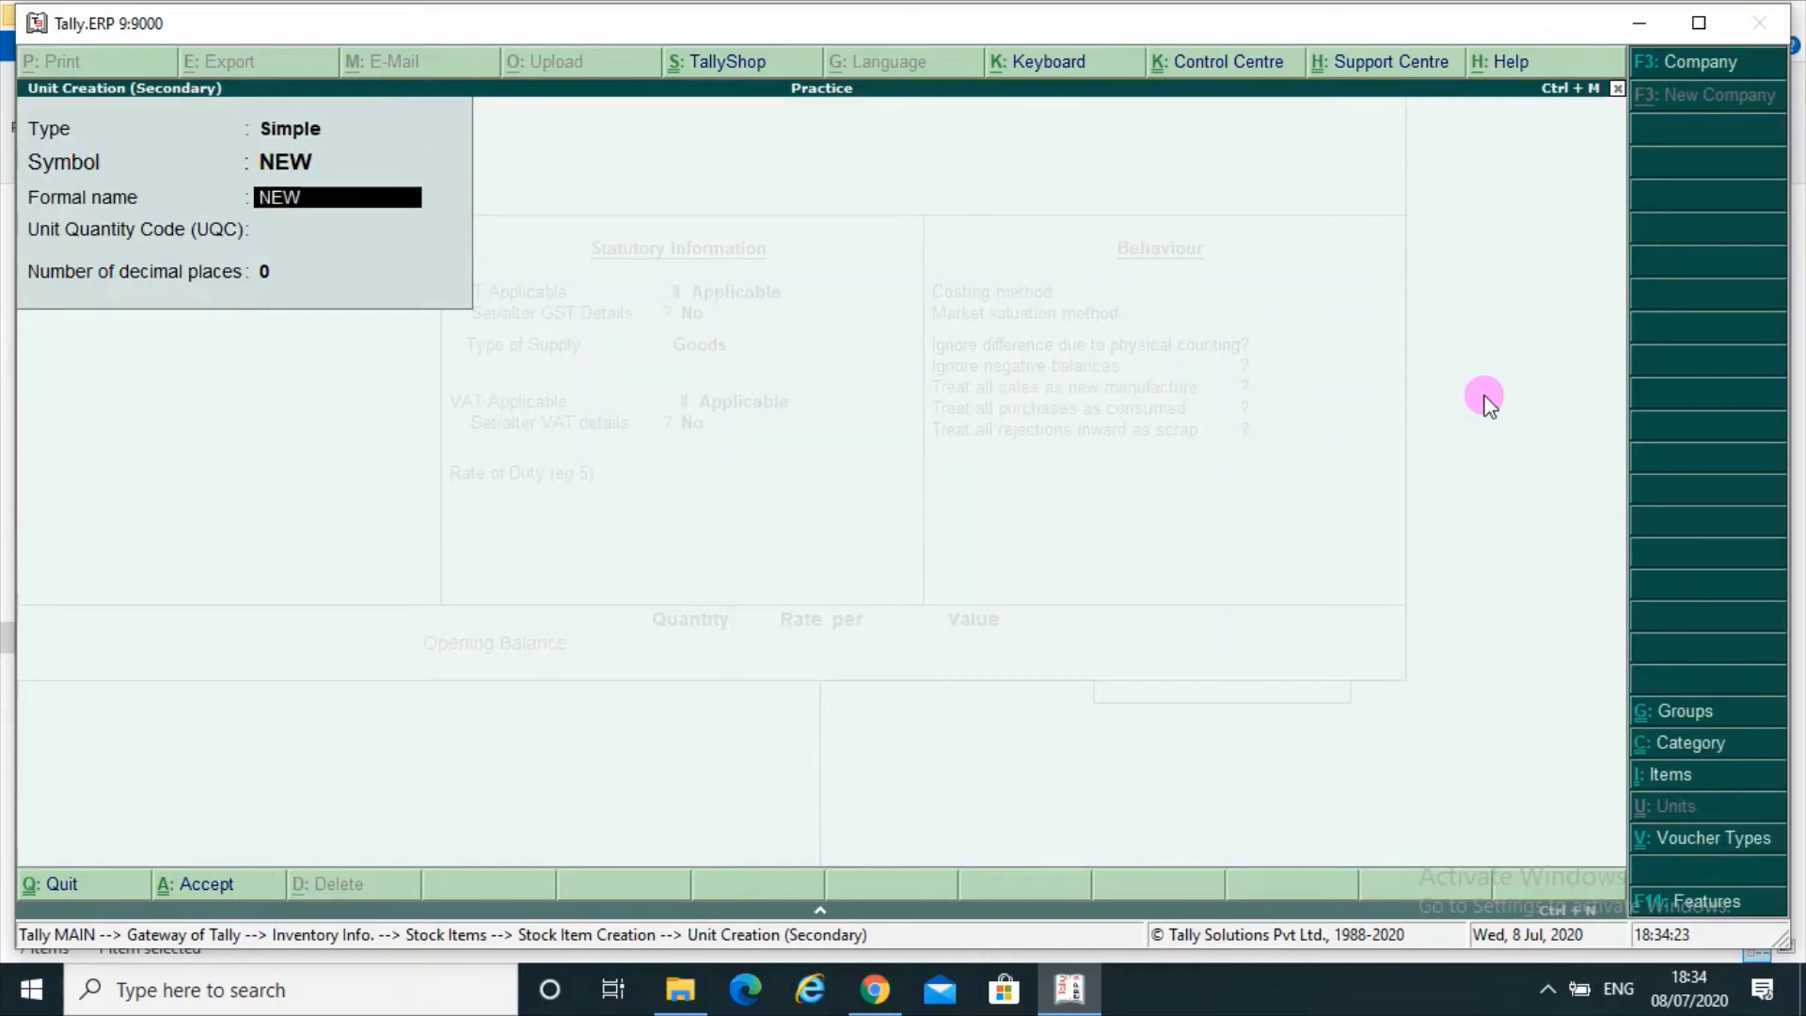
text(UNIT)
key(Return)
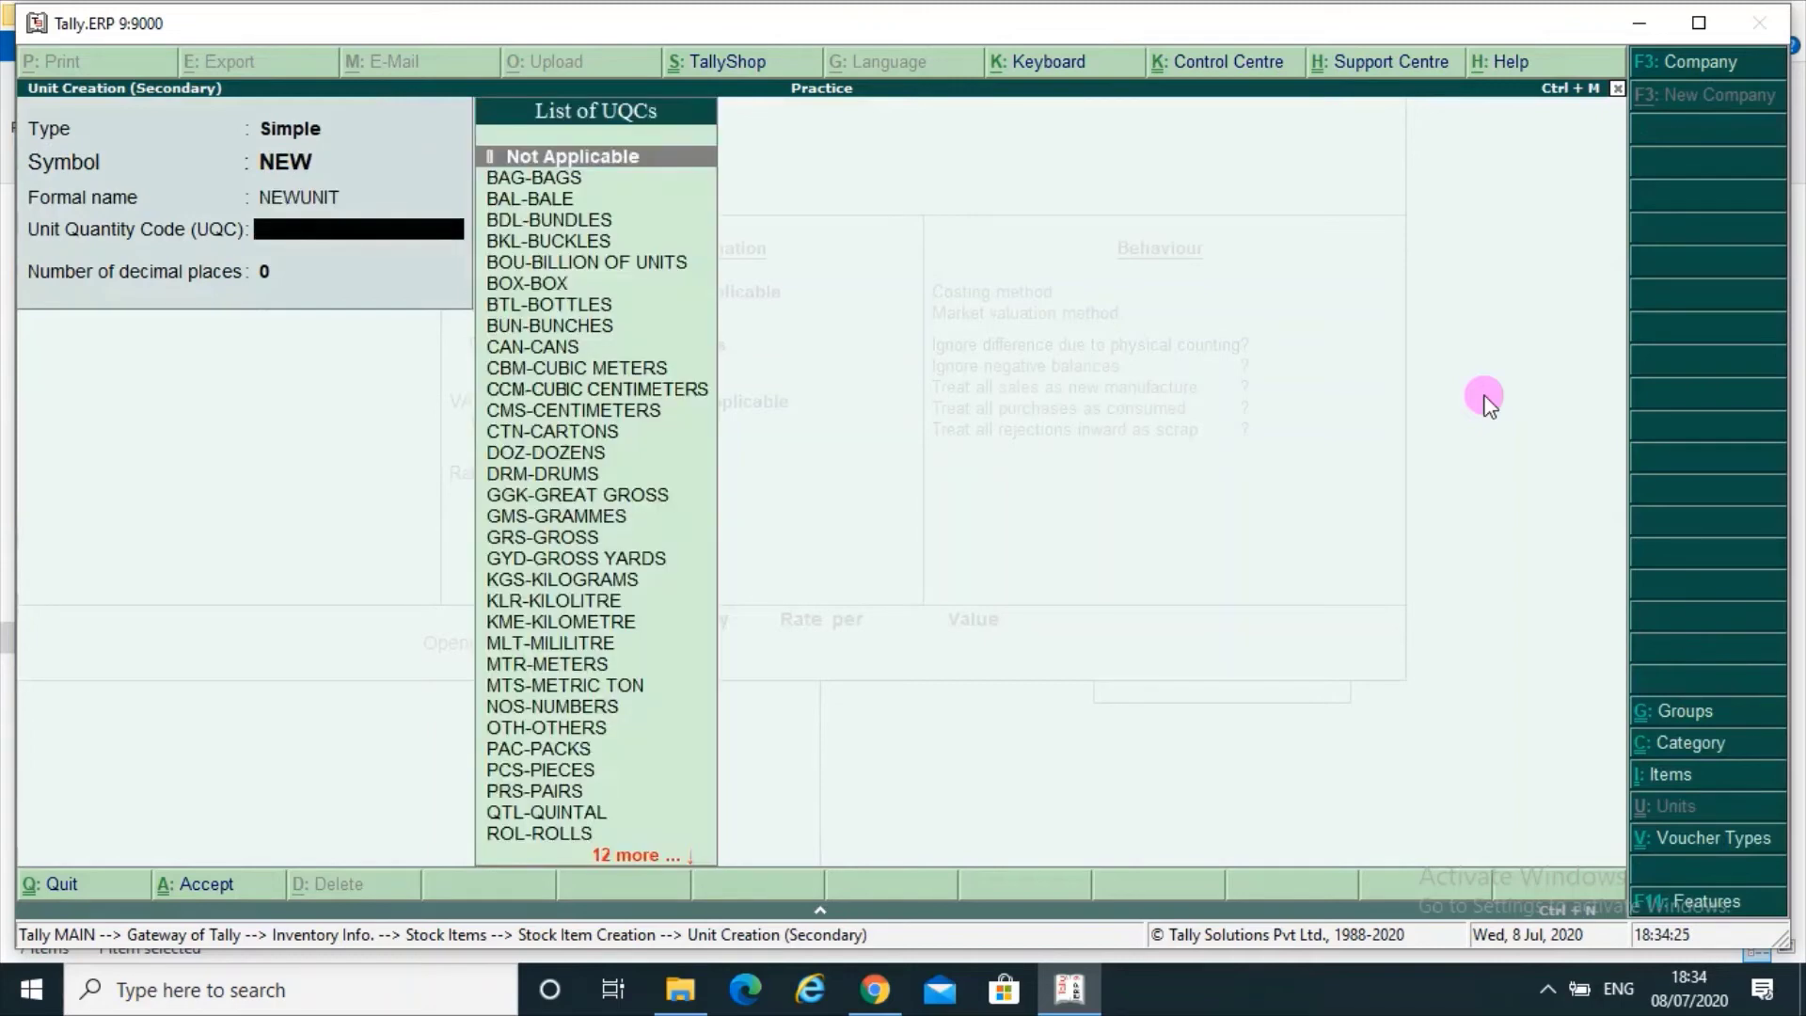
key(Down)
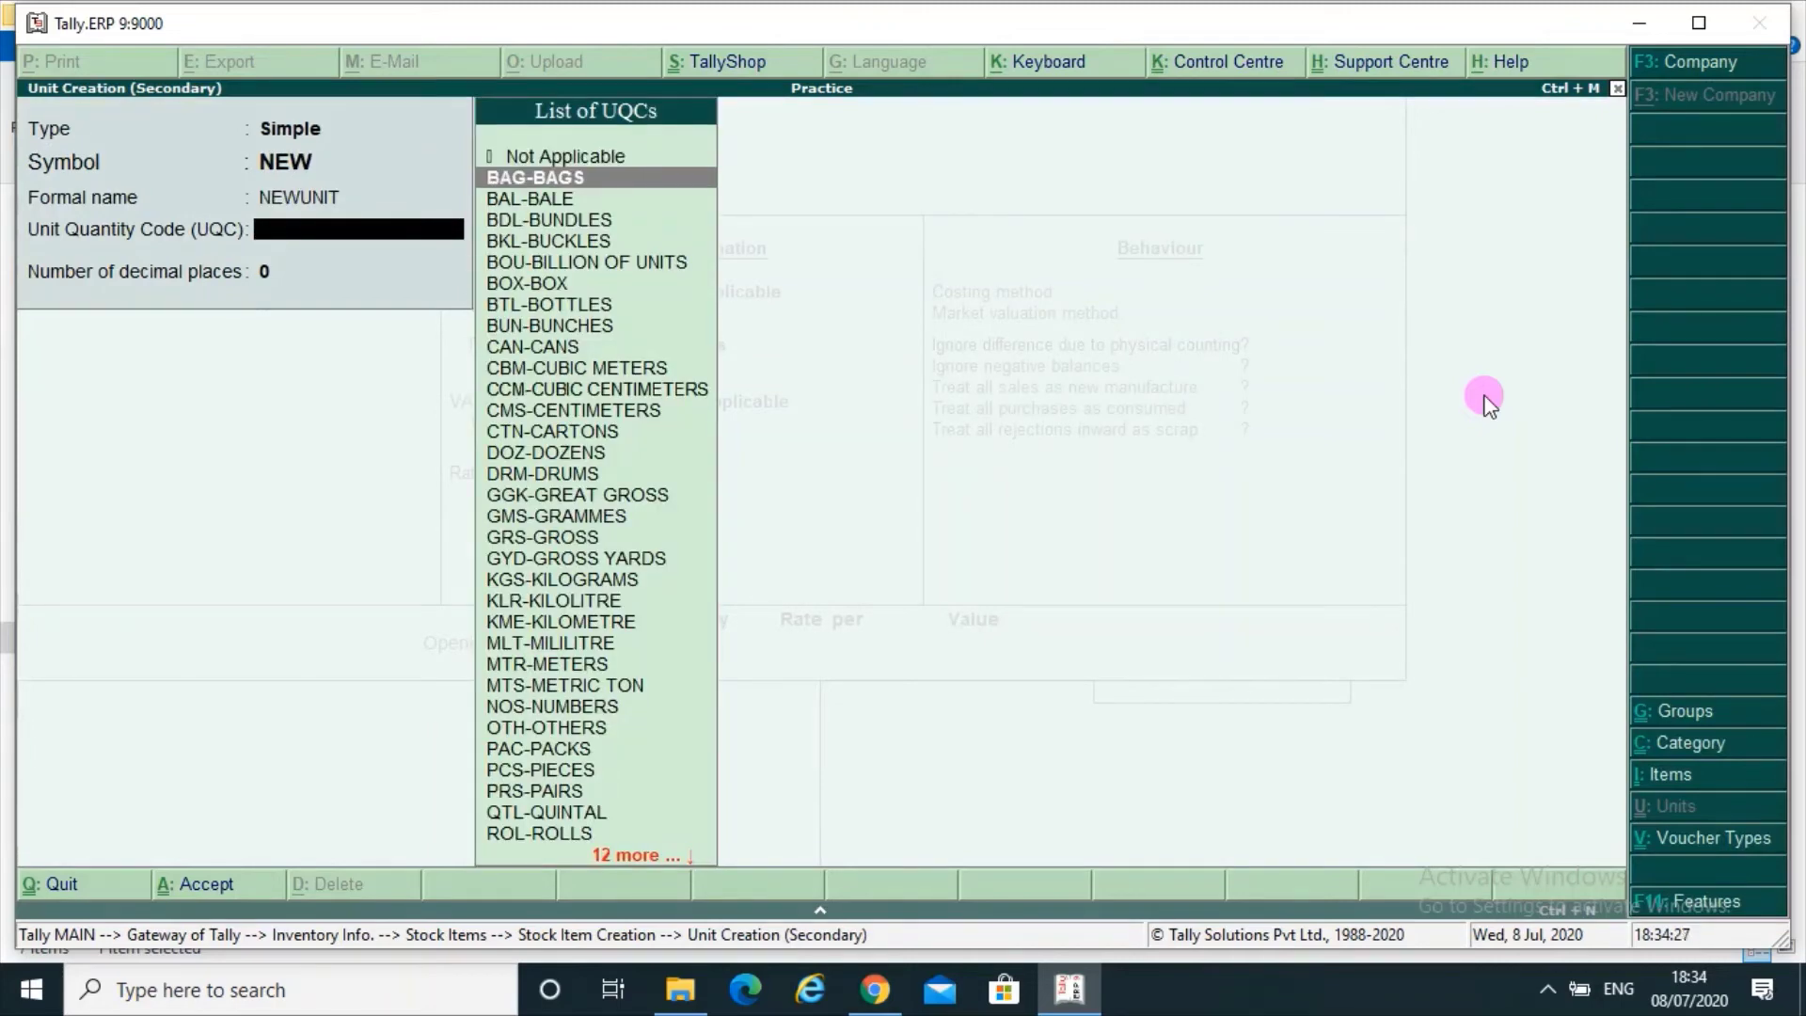
key(Return)
key(Return)
key(Return)
key(Return)
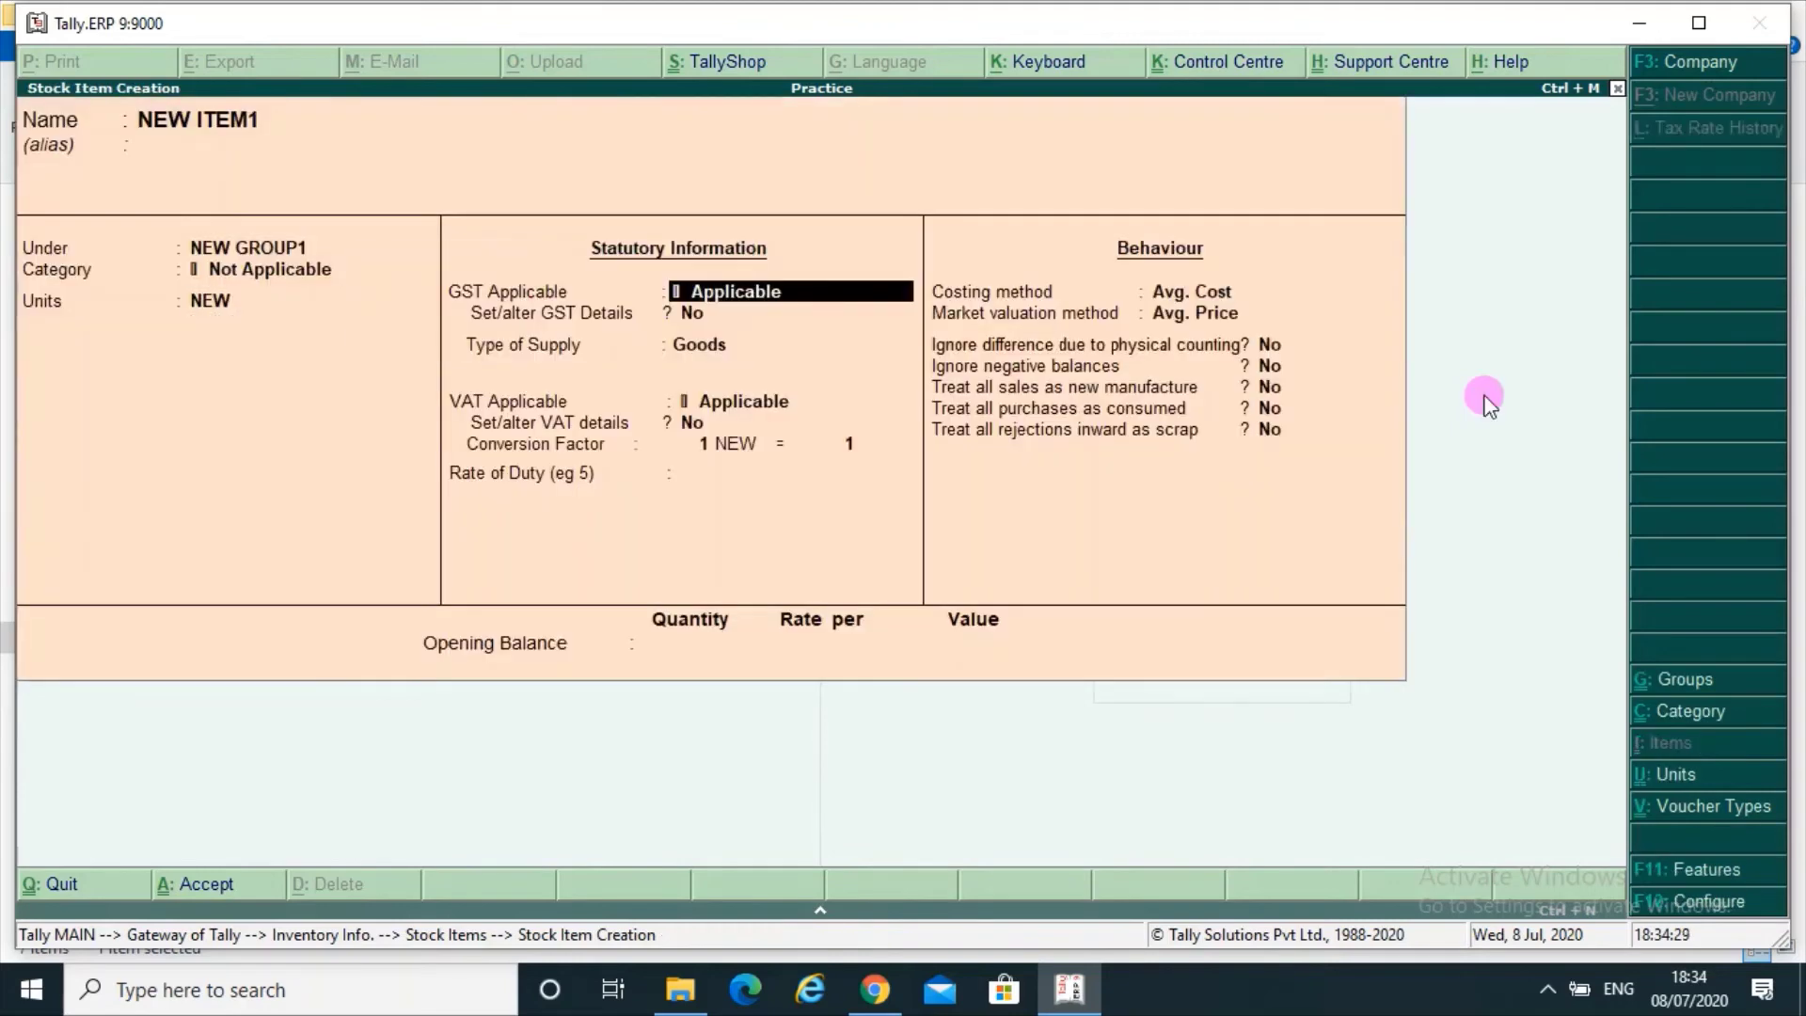
Step: Keep GST Applicable with supply type Goods for NEW ITEM1 and set VAT to Not Applicable
key(Return)
key(Return)
key(Return)
text(N)
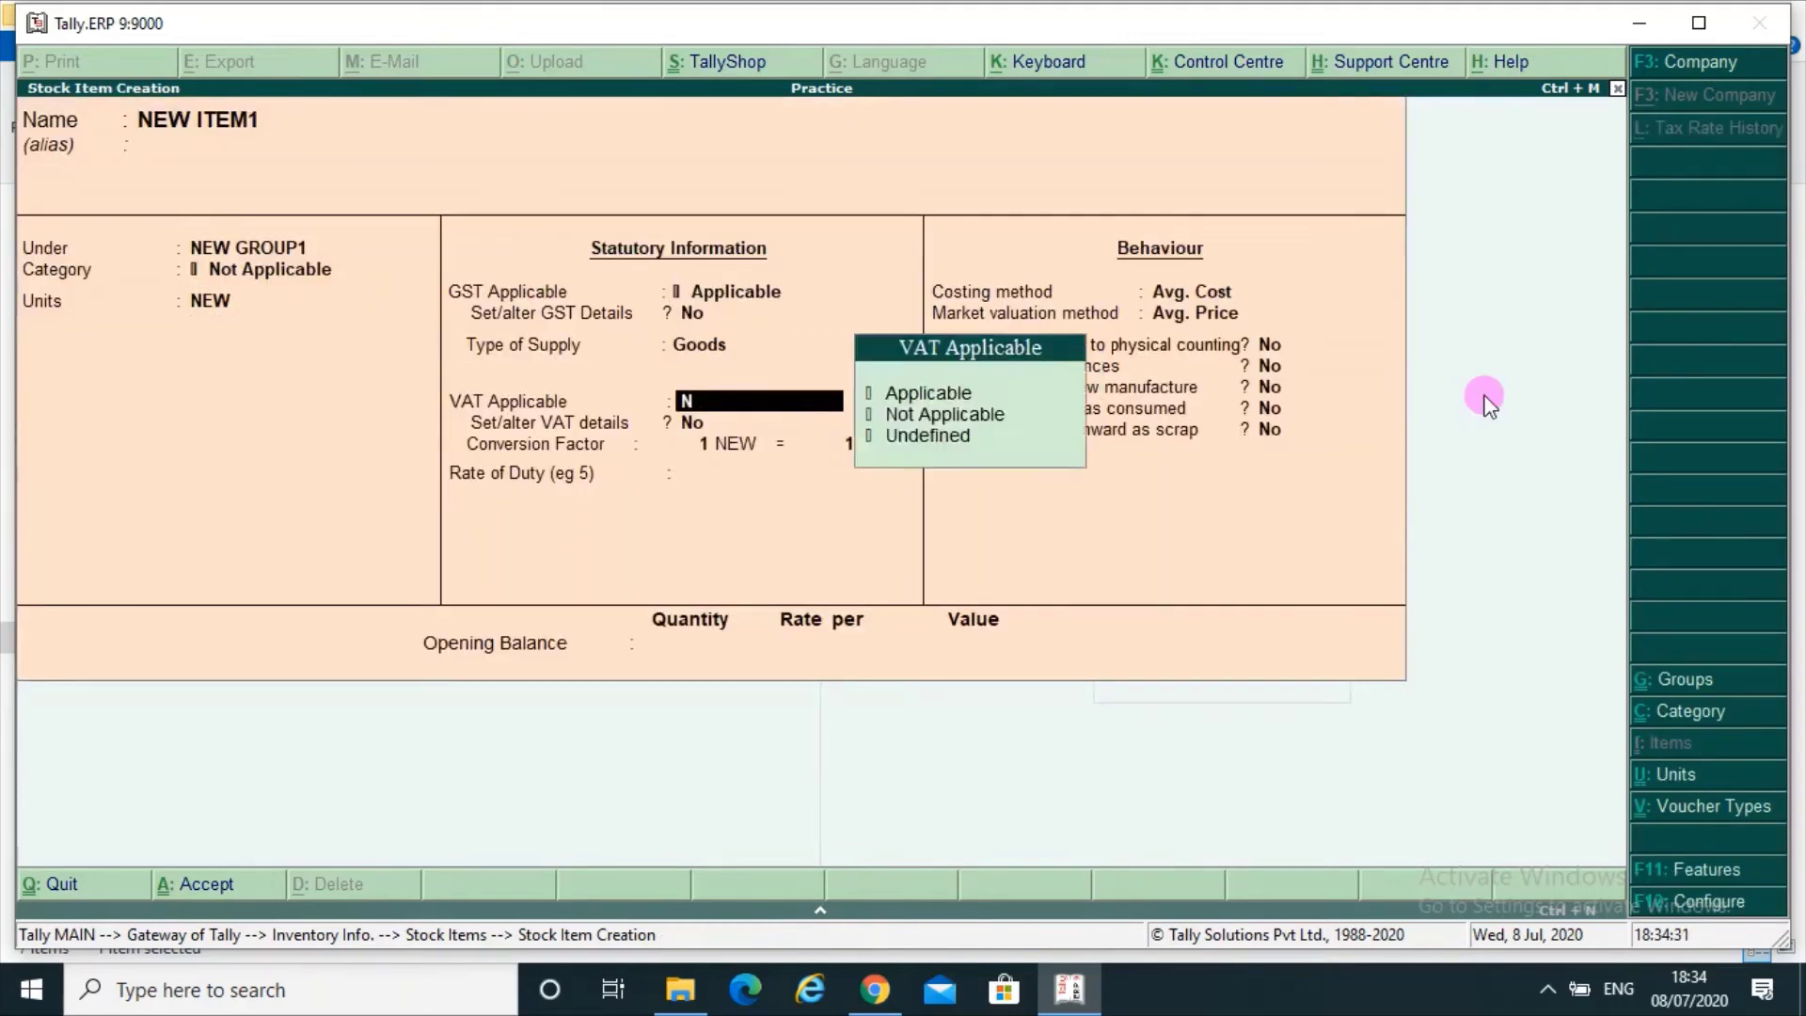
key(Down)
key(Up)
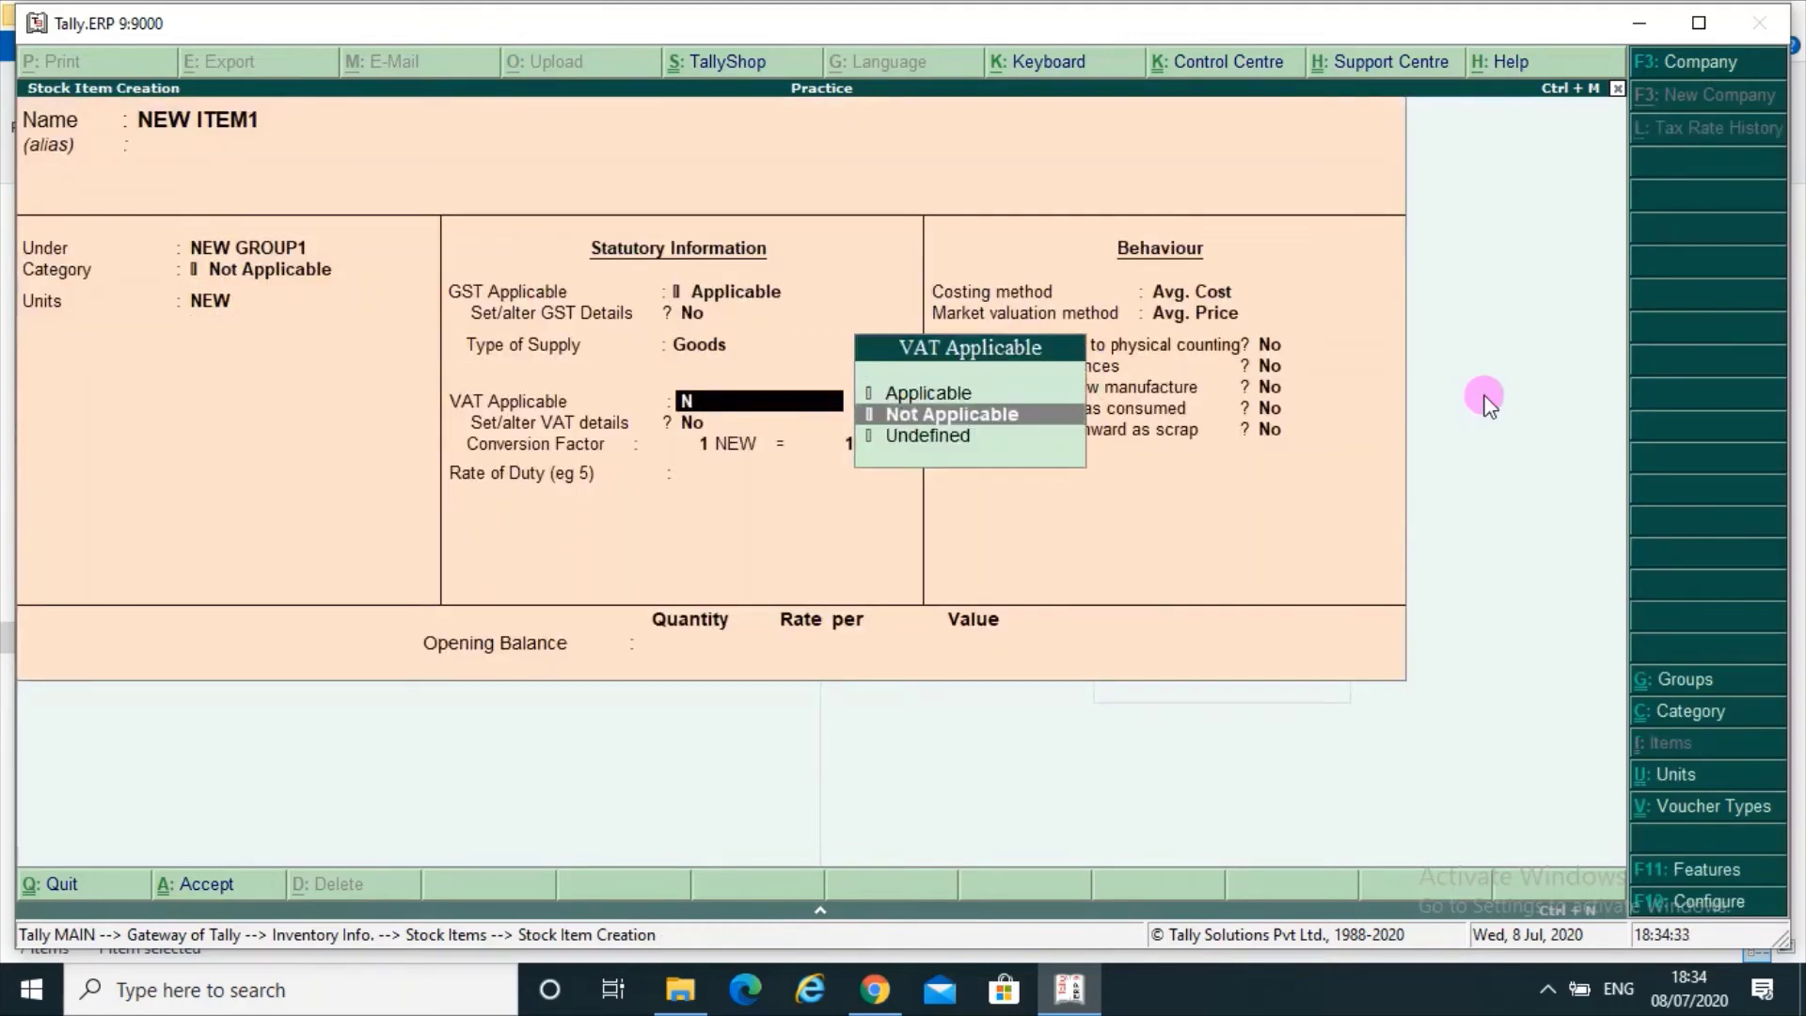
key(Return)
Step: Keep the default behaviour settings, save NEW ITEM1 and return to the Gateway of Tally
key(Return)
key(Return)
key(Return)
key(Return)
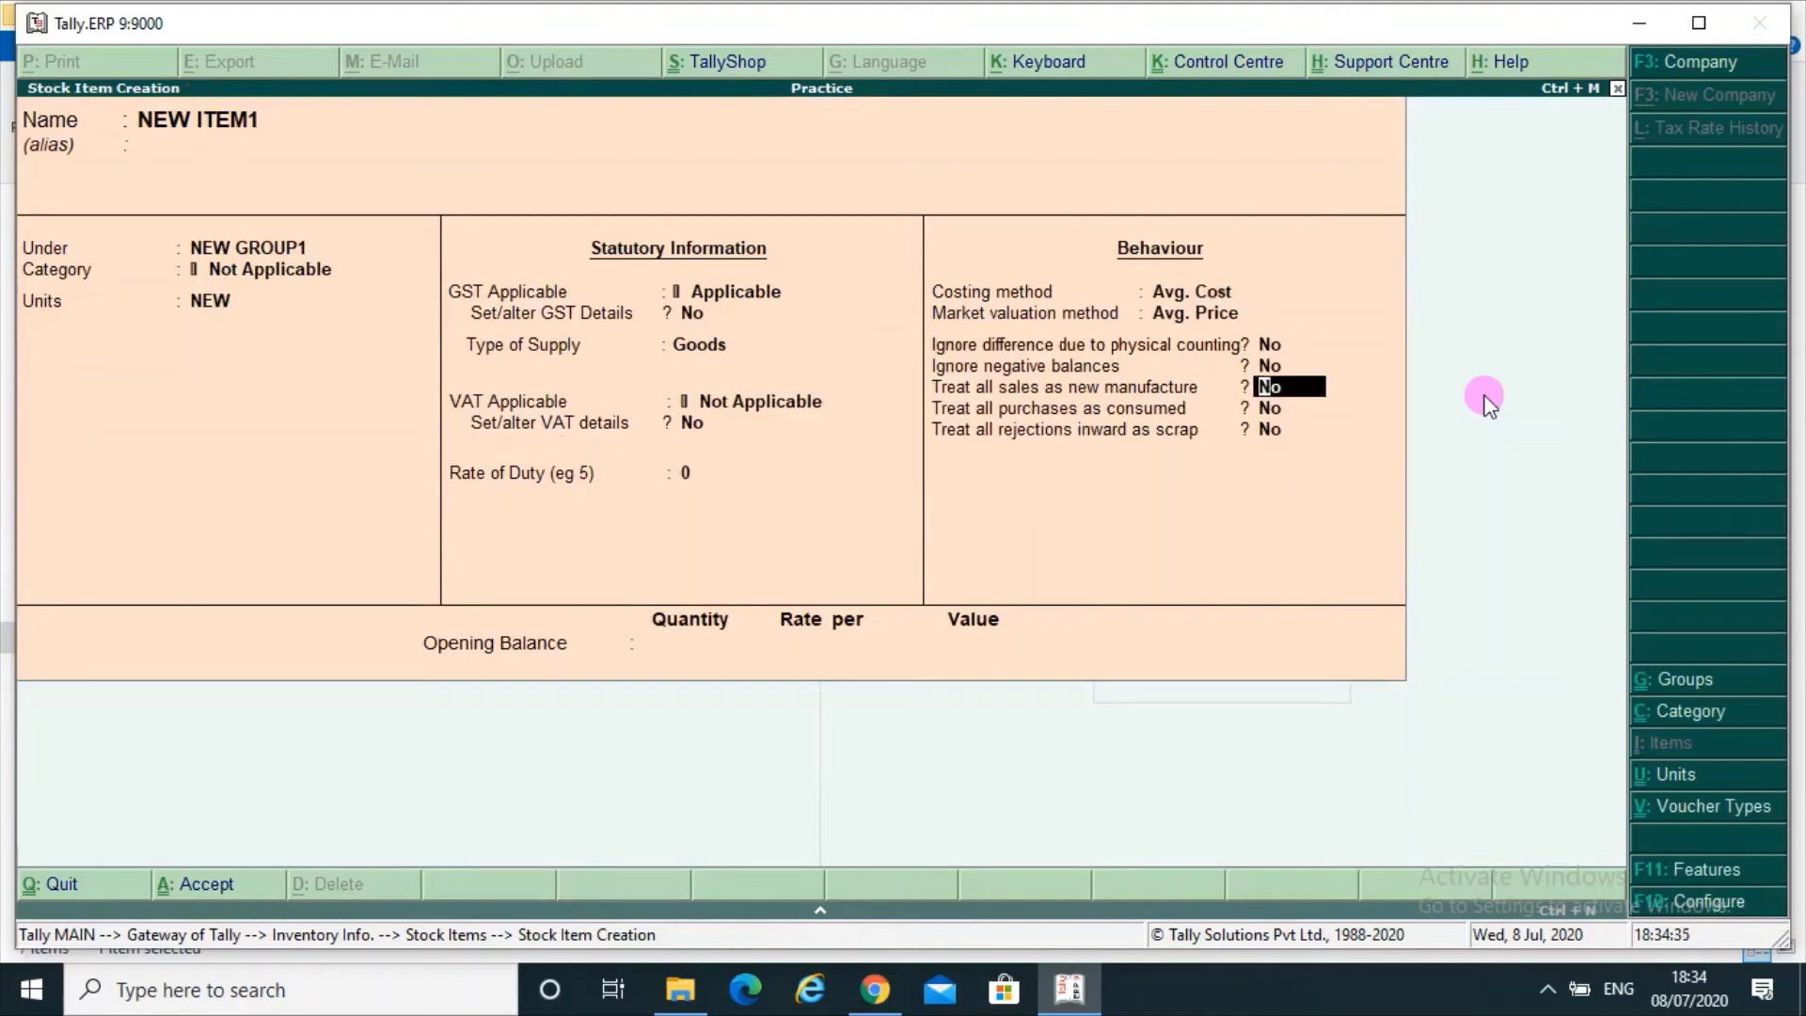
key(ctrl+a)
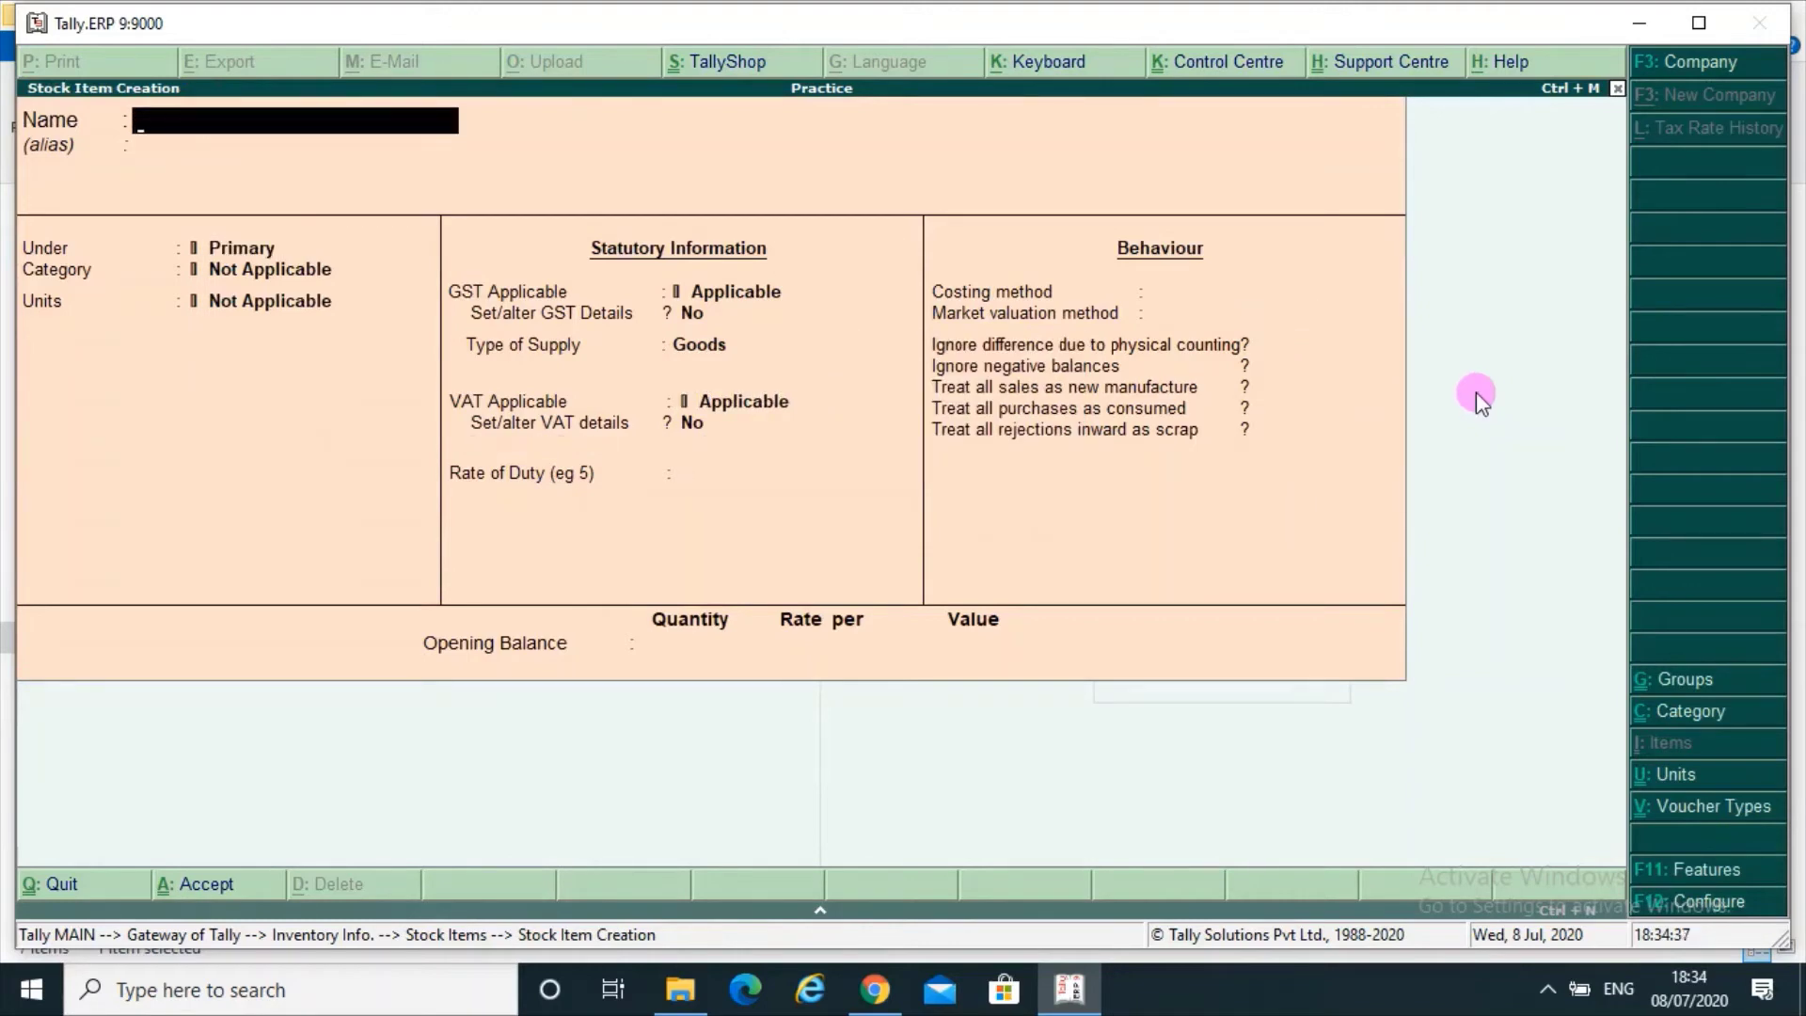
key(Escape)
key(Escape)
key(Escape)
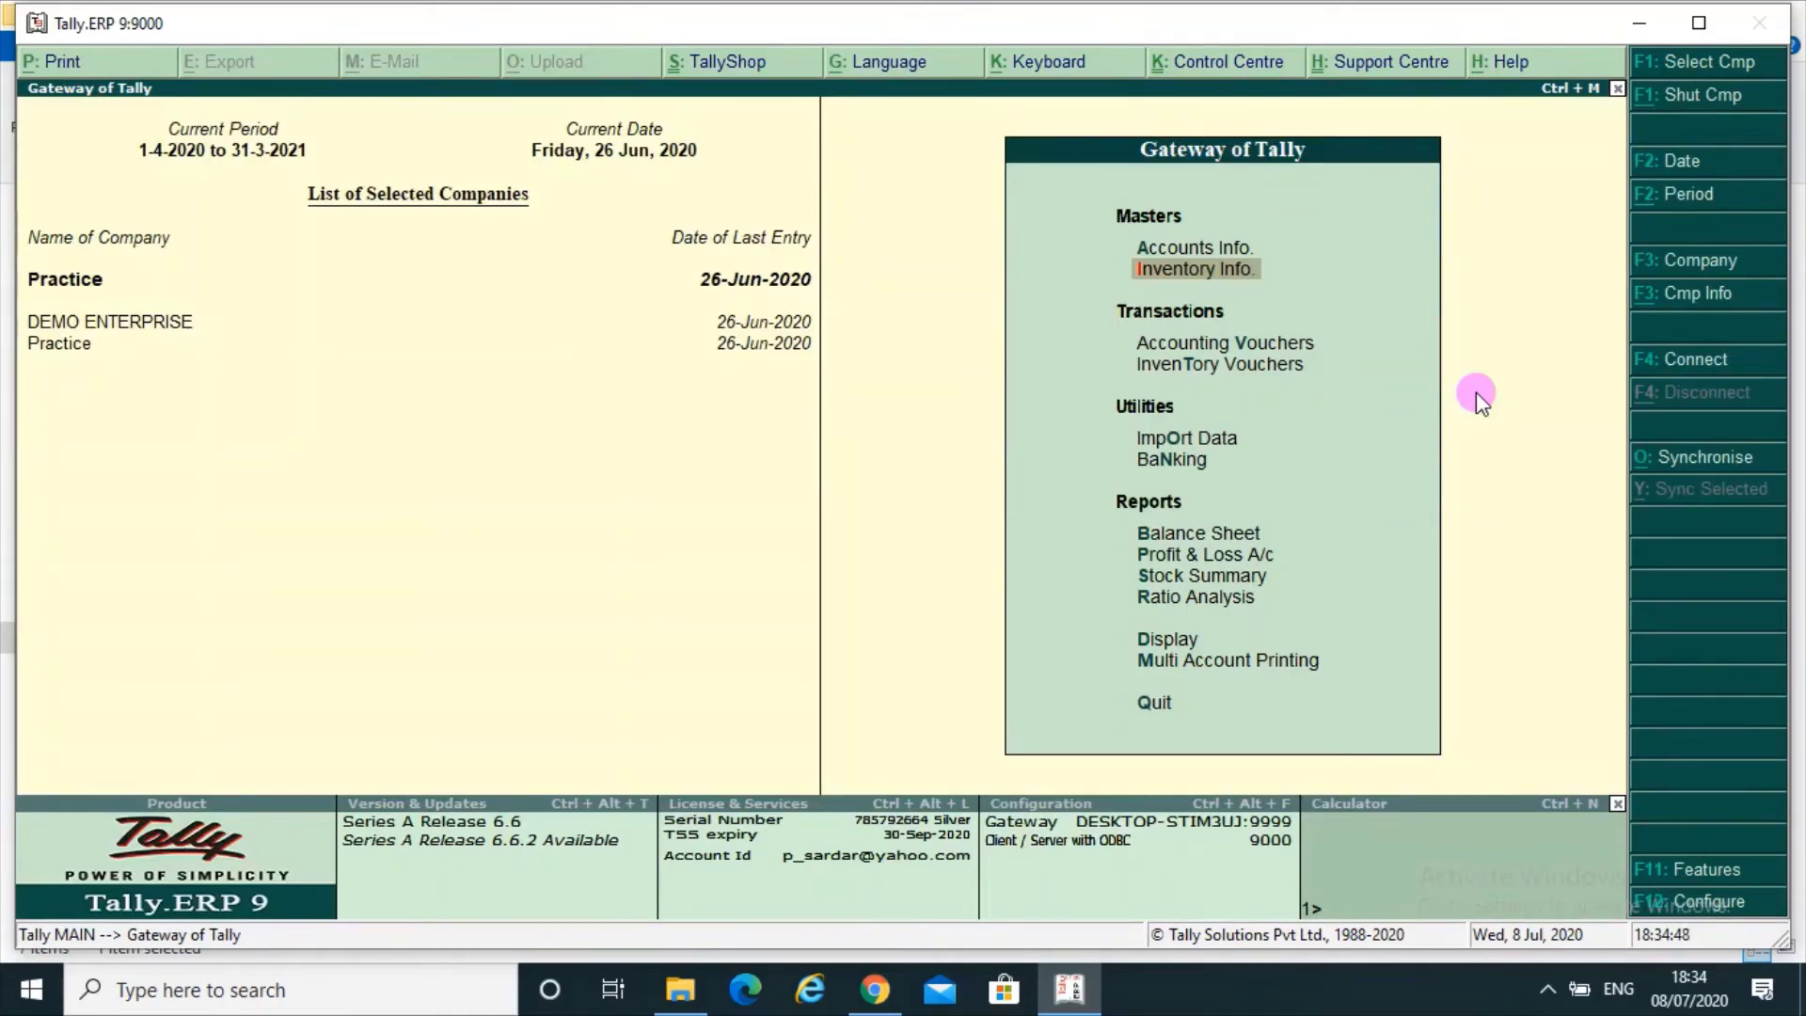
Step: Start a new purchase voucher in Practice using the GOODS voucher class
key(Down)
key(Down)
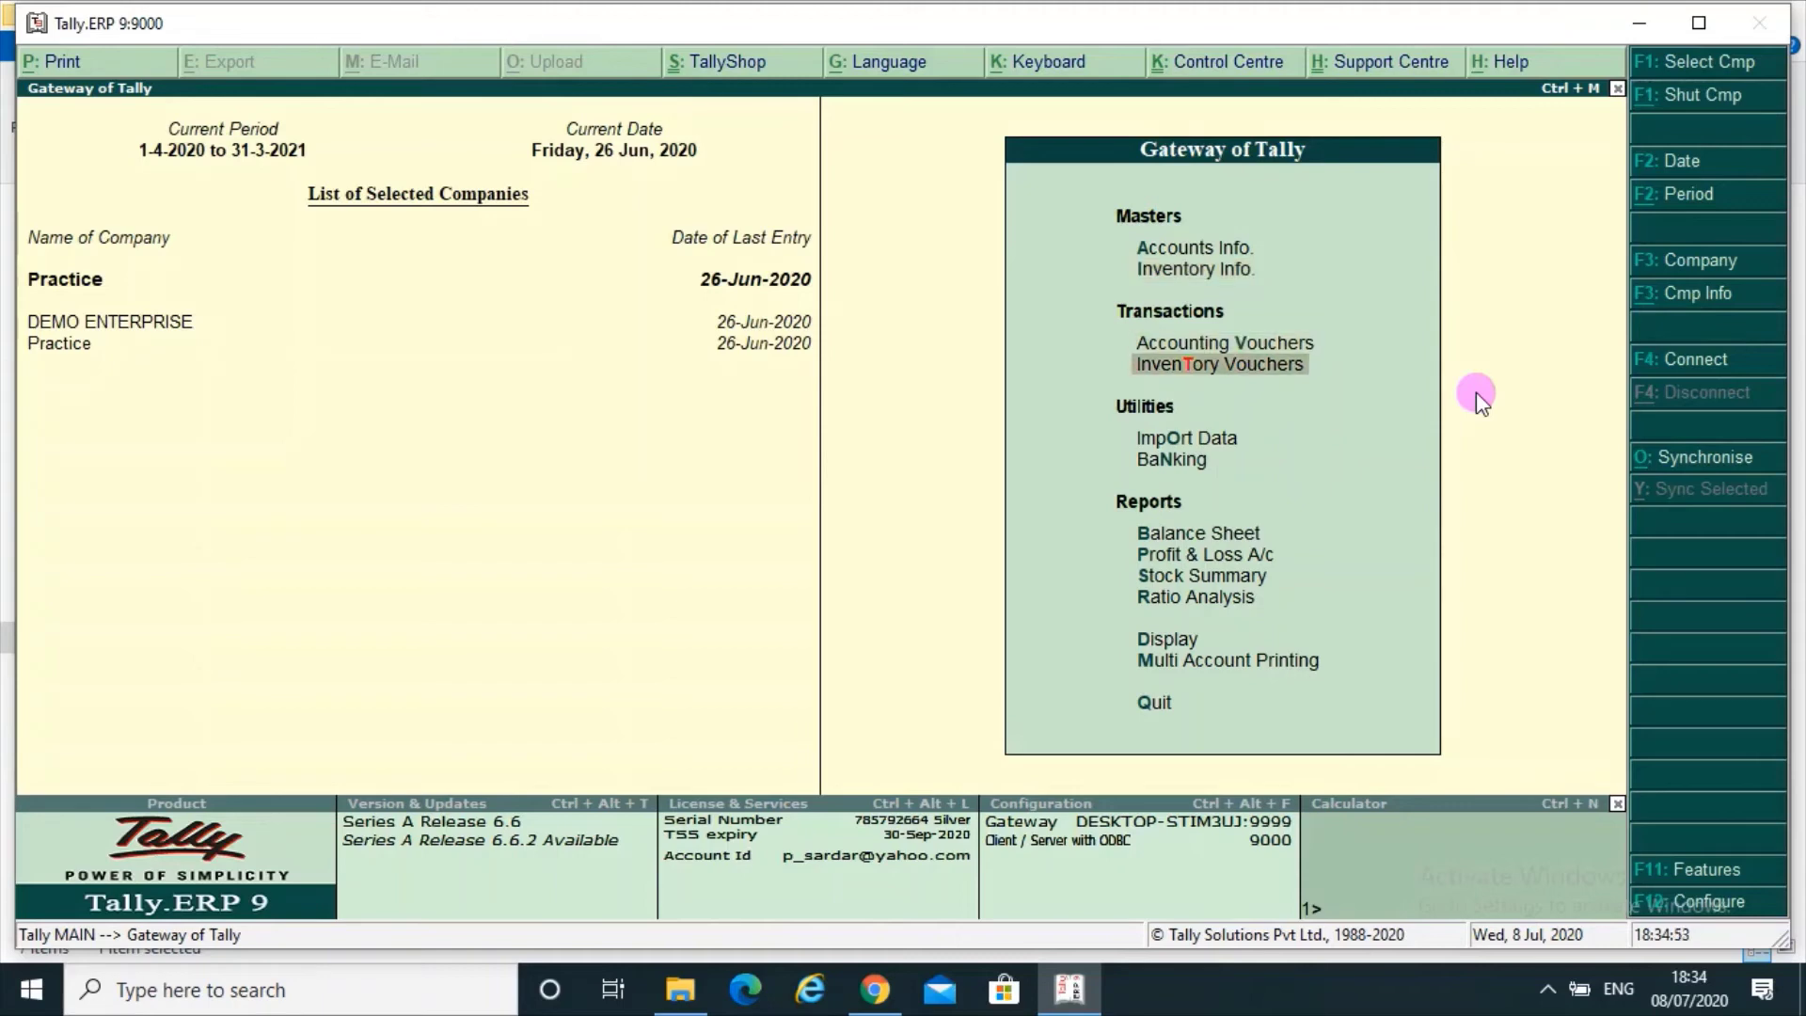
key(Up)
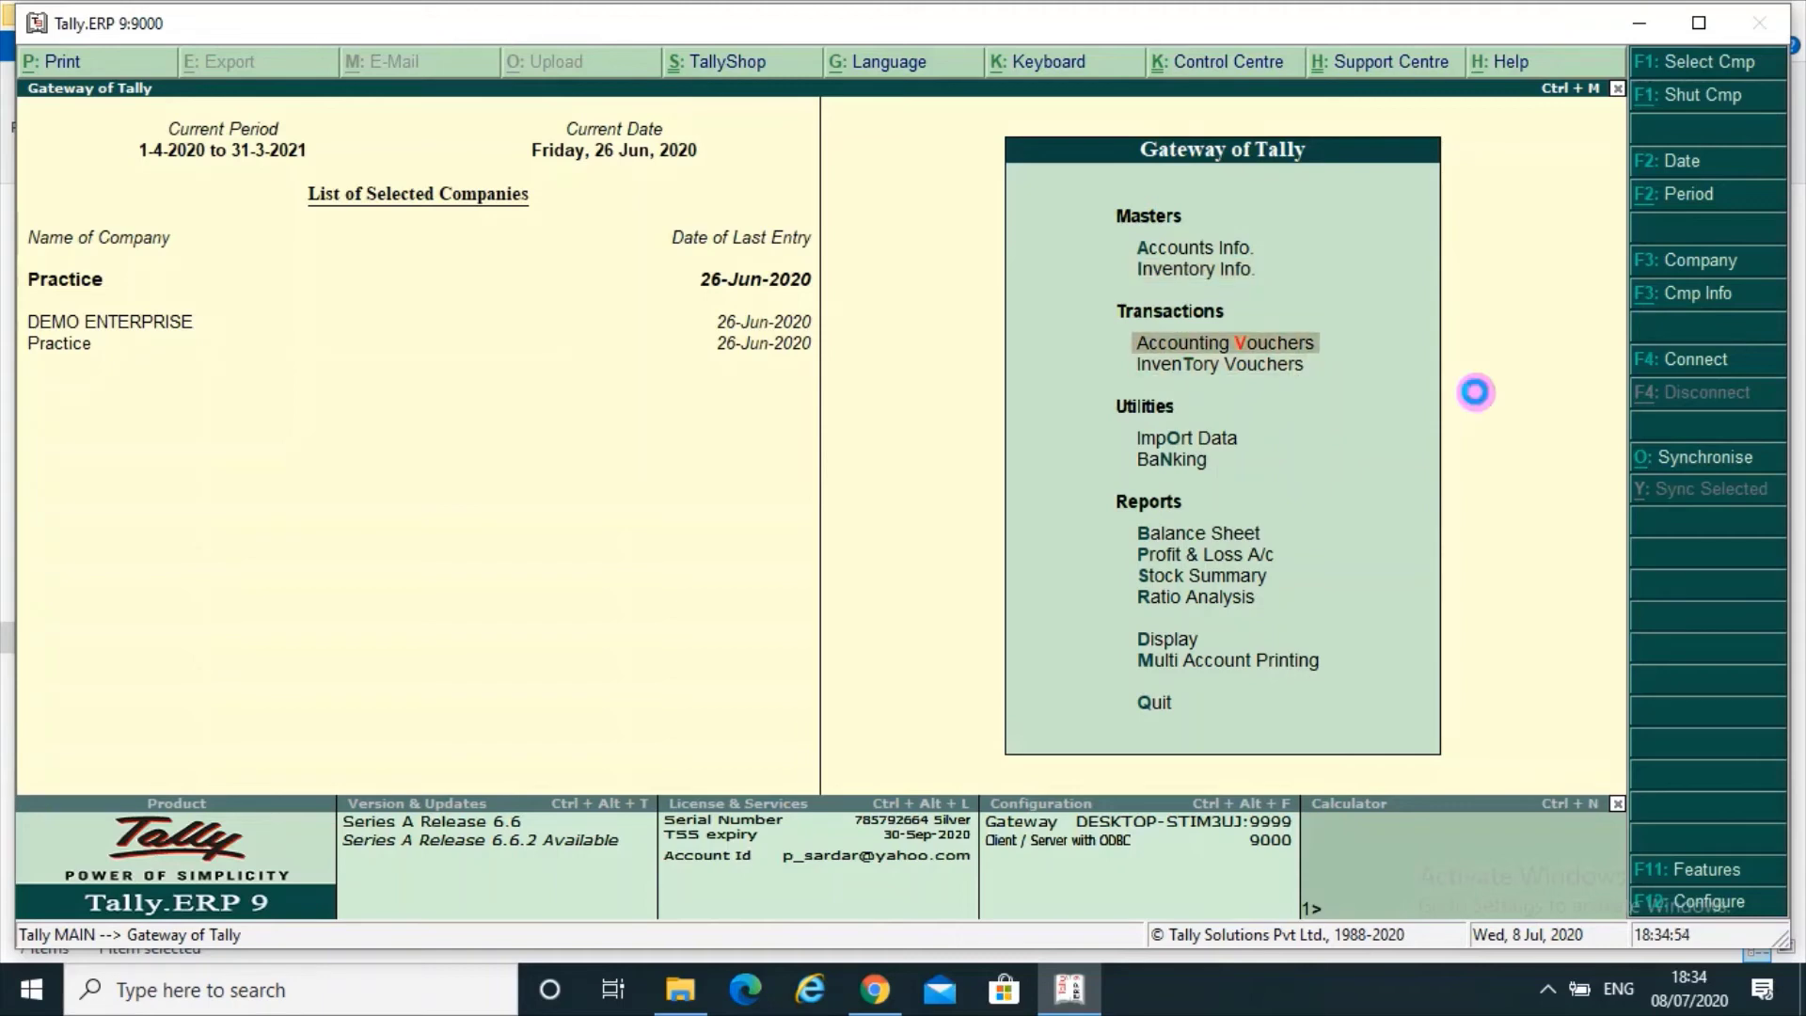
key(Return)
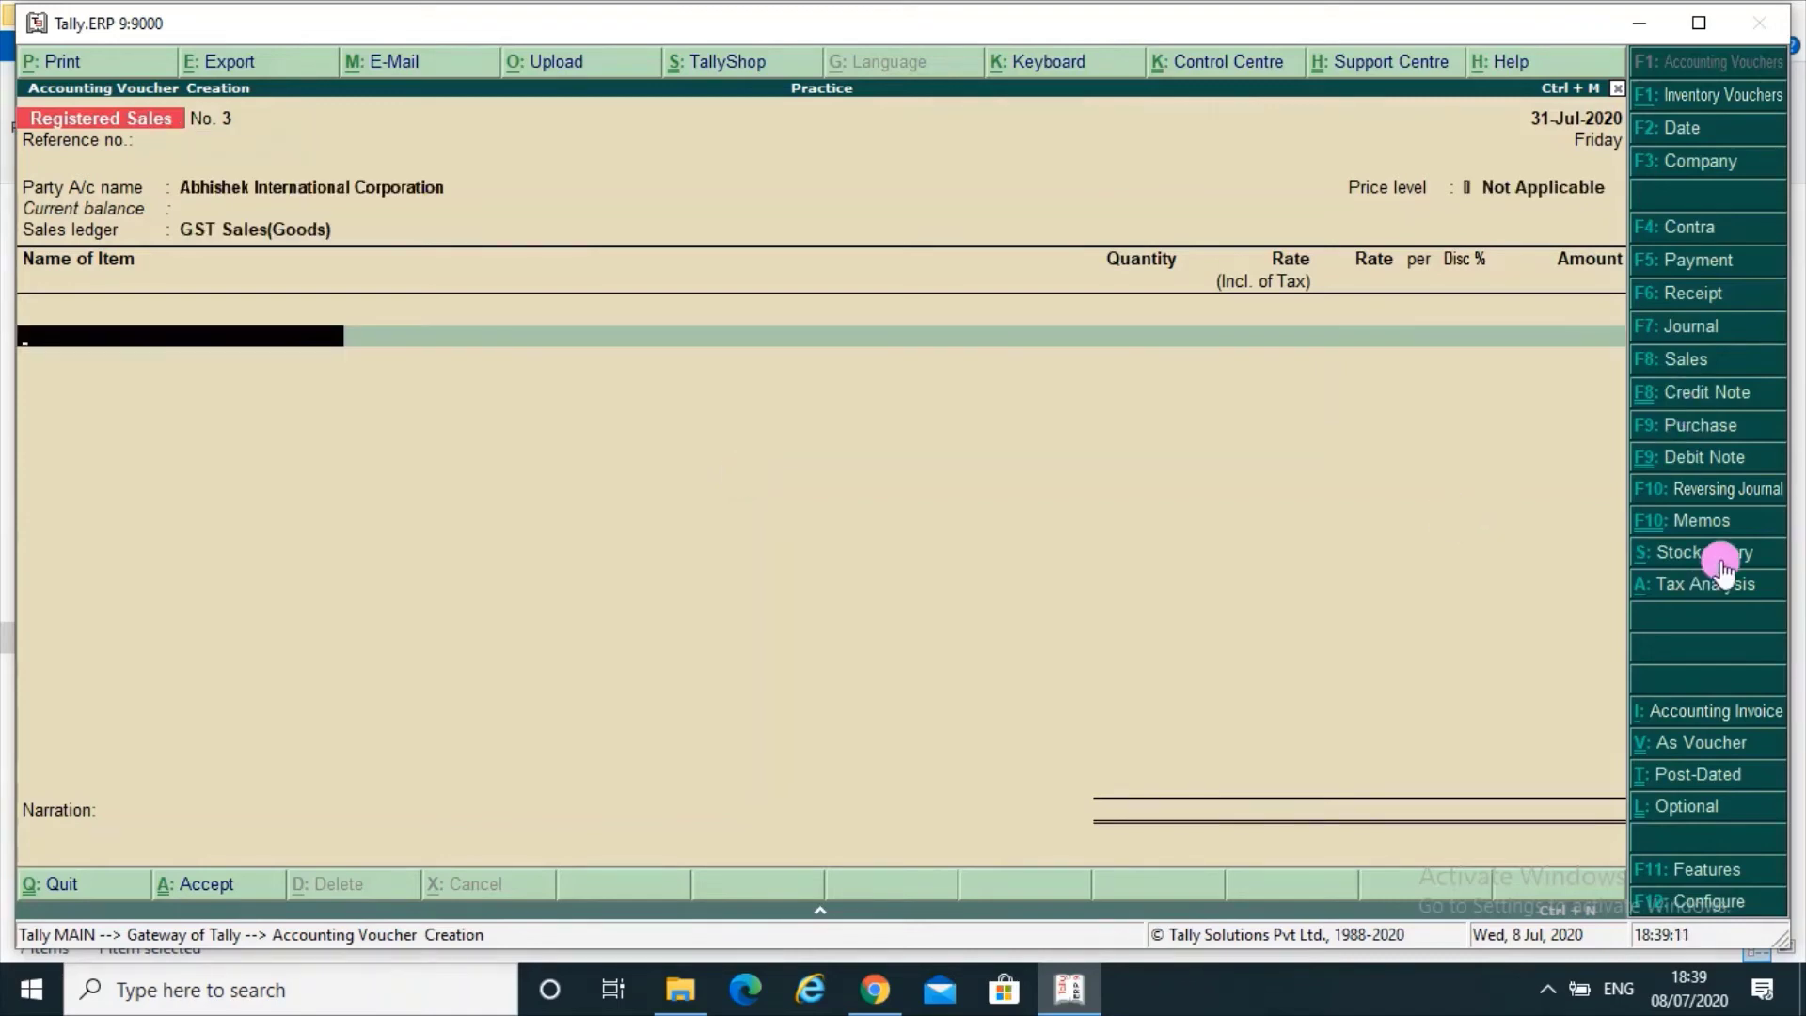
click(1700, 425)
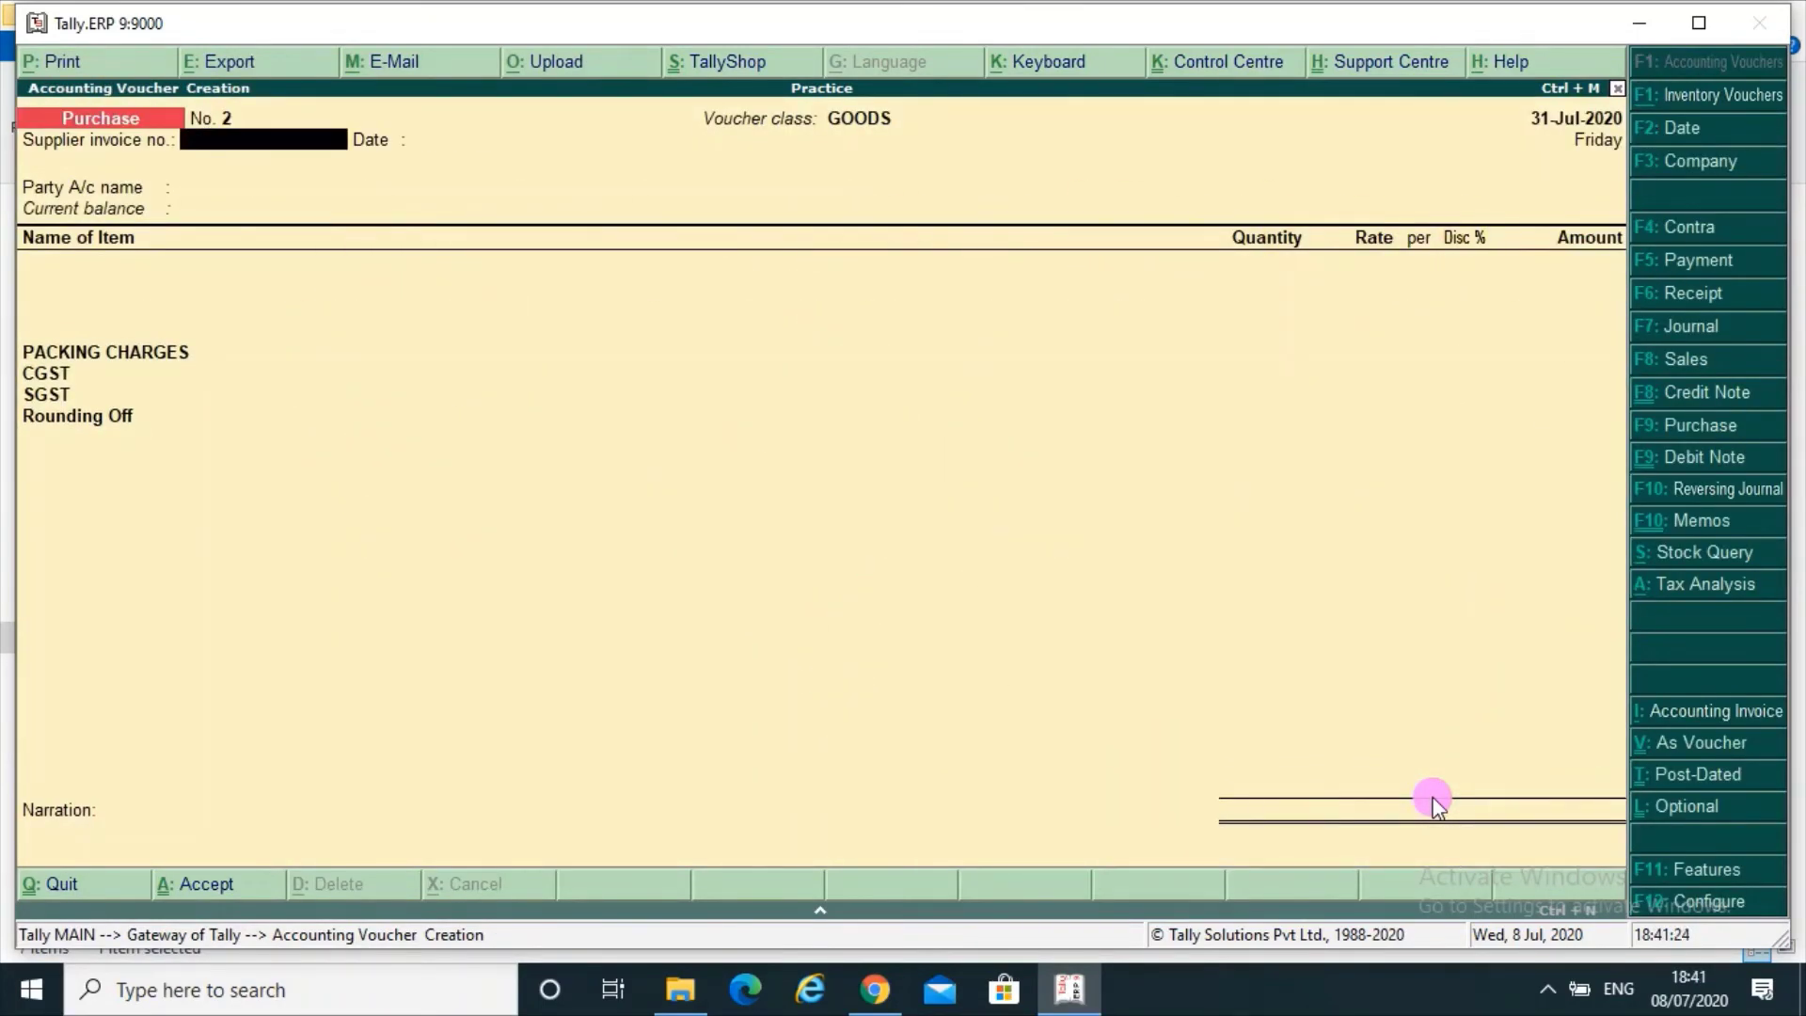
Step: Date the purchase voucher 15-Jul-2020 and enter supplier invoice number 125 with the same date
key(F2)
text(15)
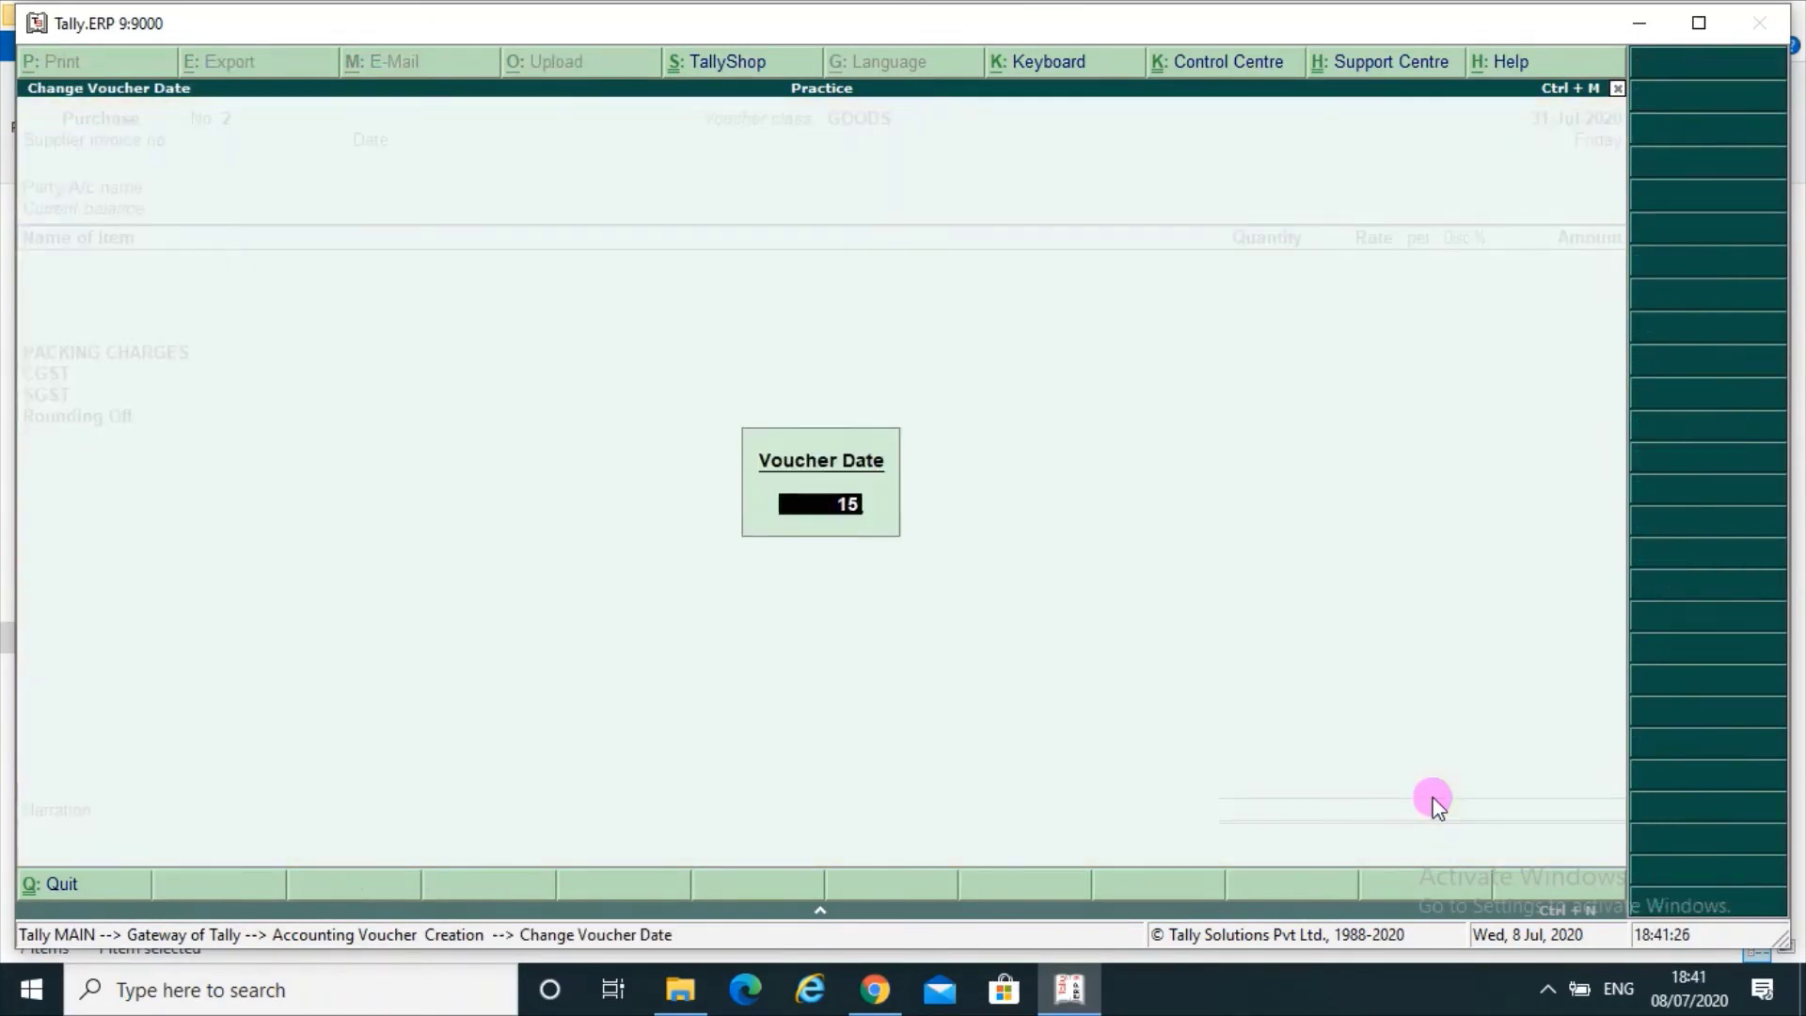
text(/7)
key(Return)
text(125)
key(Return)
key(Return)
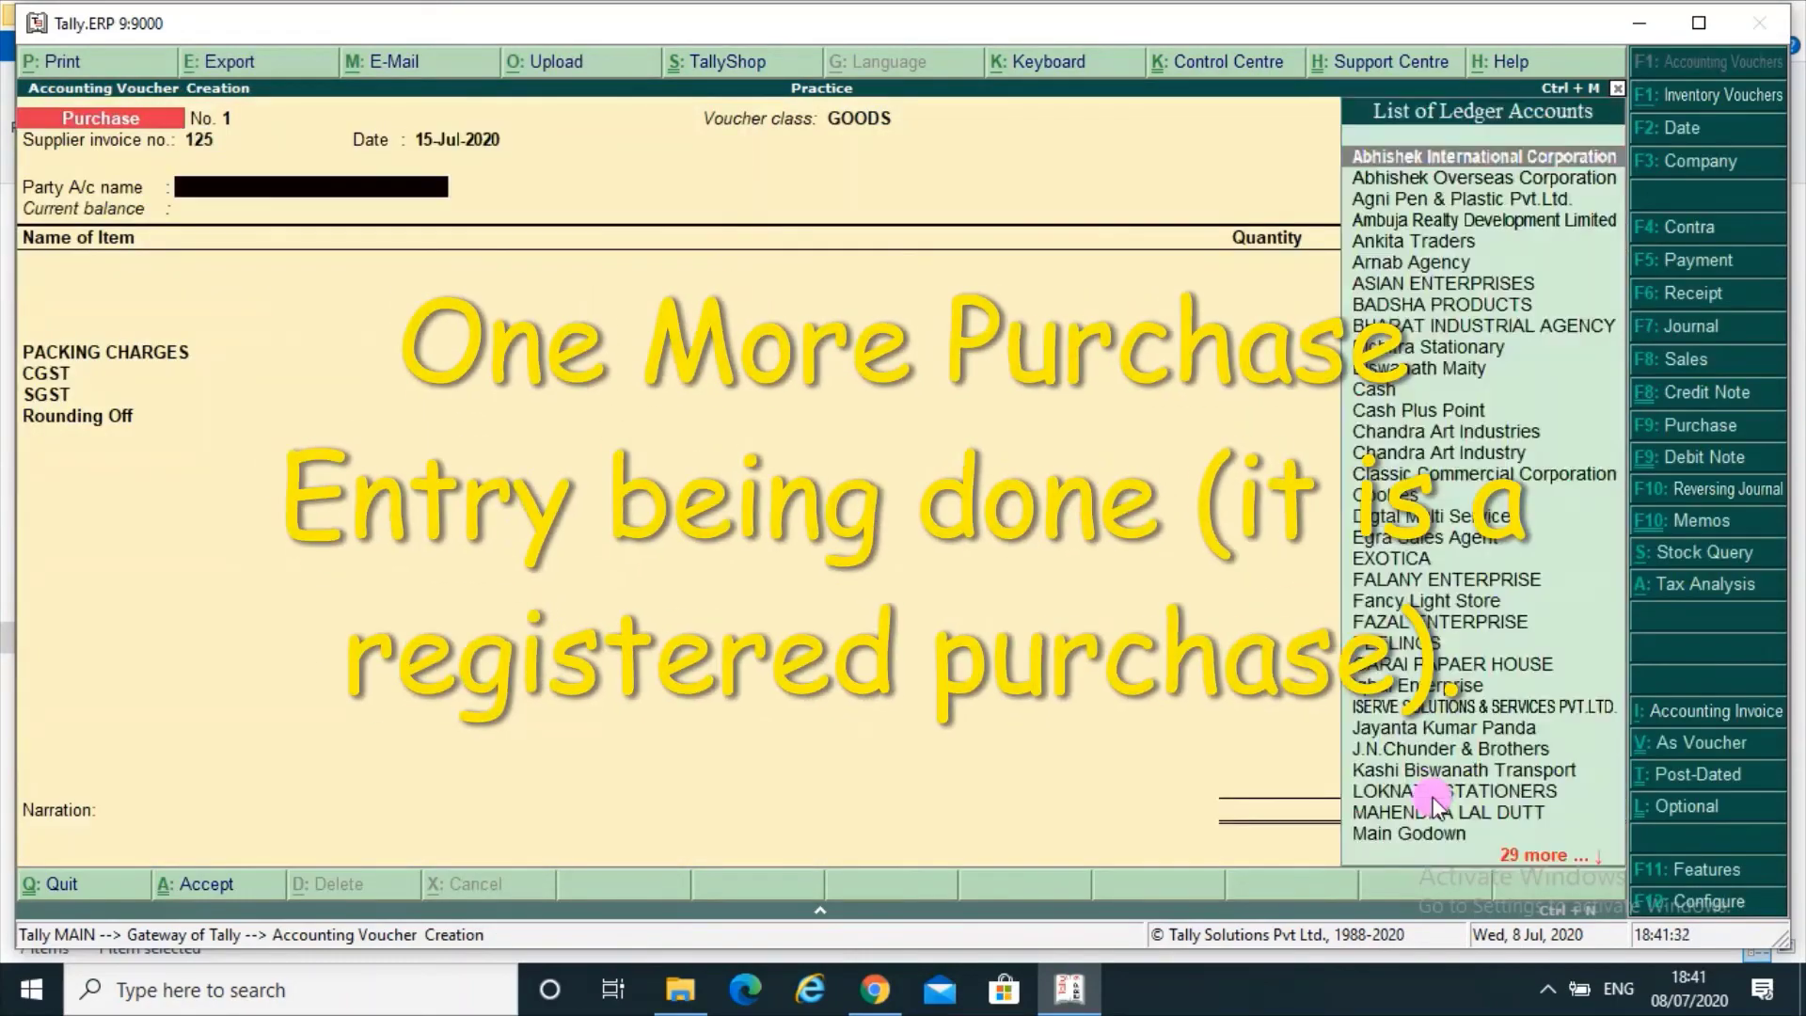
Step: Enter Abhishek International Corporation as party with an item quantity of 50 at rate 9.98, save the purchase and quit voucher entry
key(Return)
key(Return)
text(50)
key(Return)
text(9.98)
key(Return)
key(Return)
key(Return)
key(Return)
key(Return)
key(Return)
key(Return)
key(Return)
key(Escape)
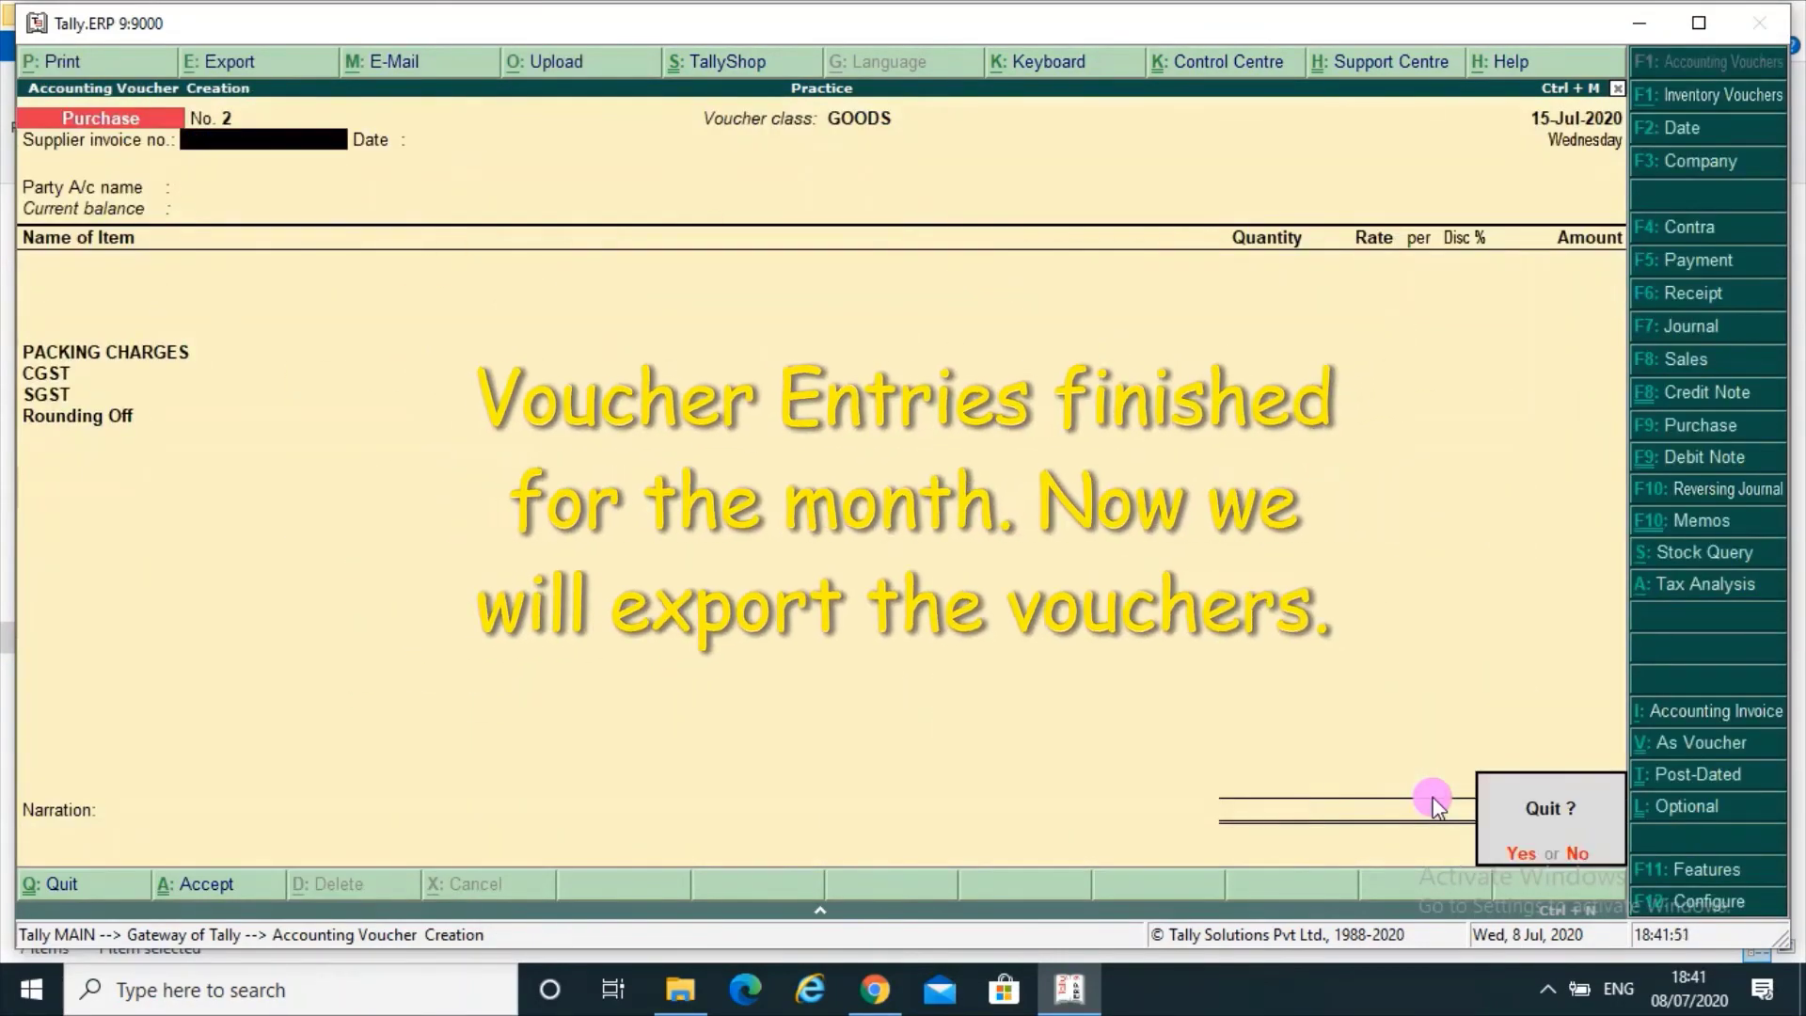
key(y)
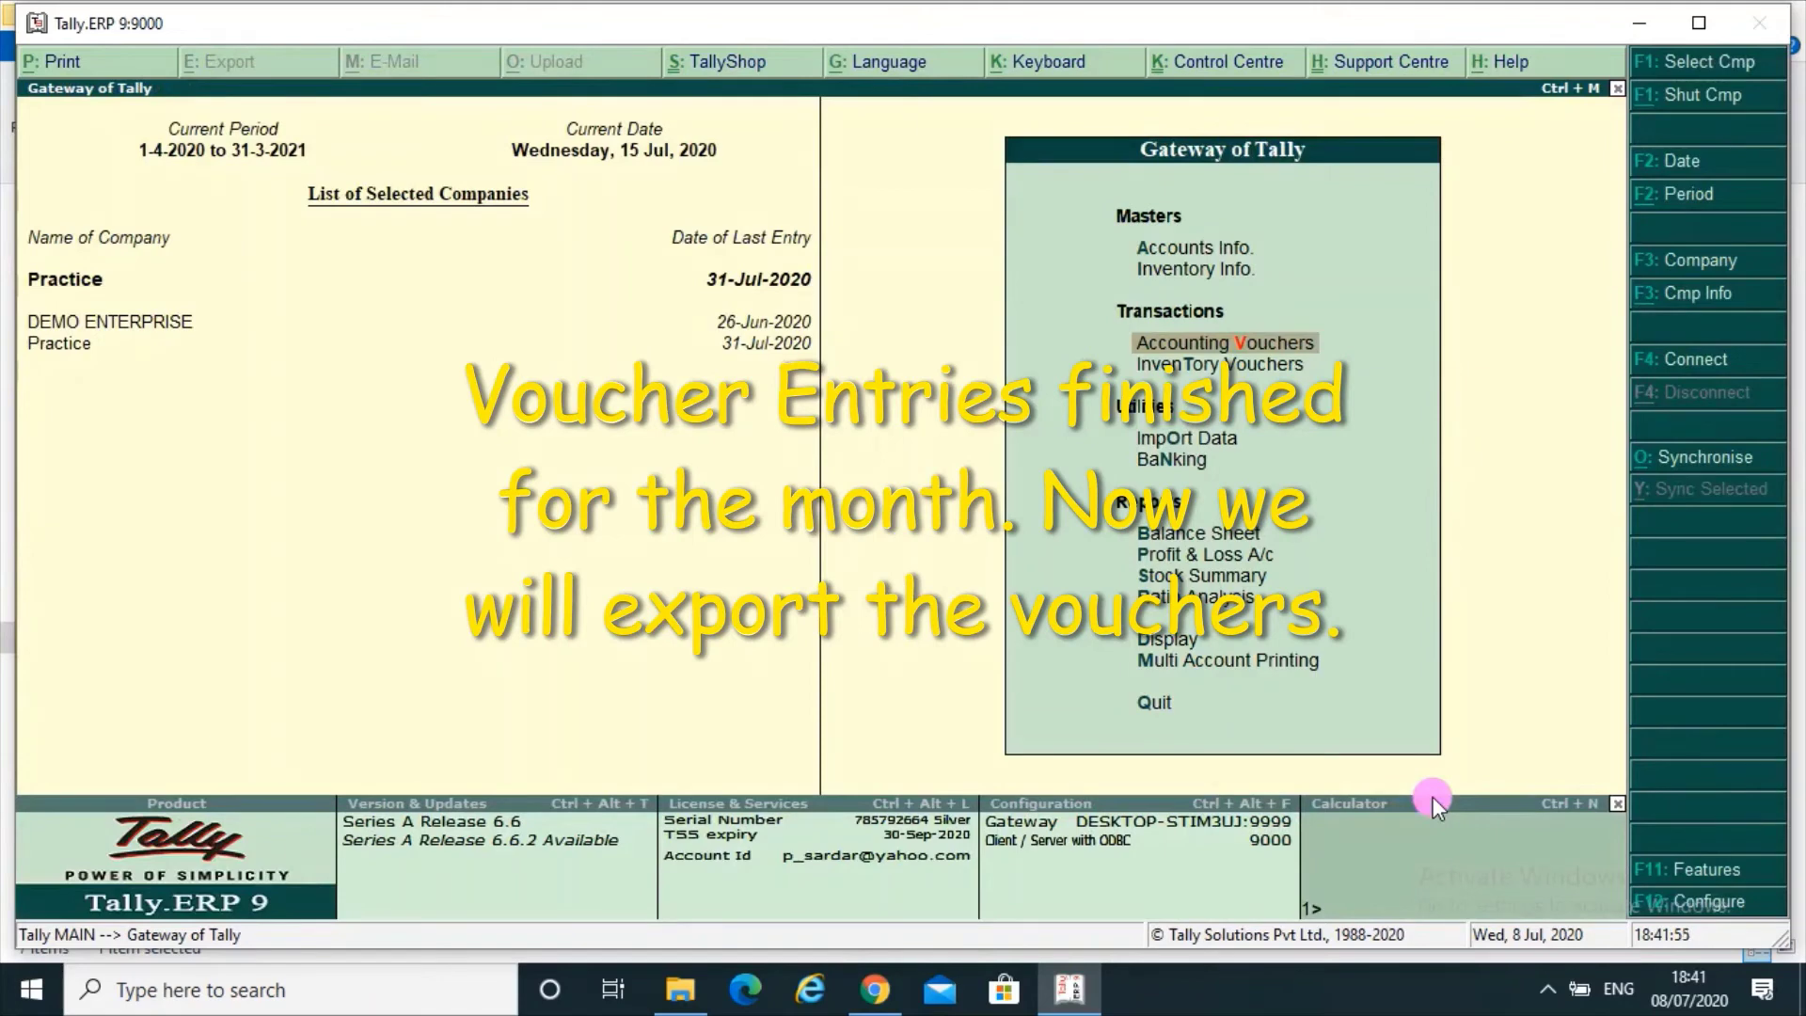
Step: Display the Day Book of Practice for the period 1-7-2020 to 31-7-2020
key(d)
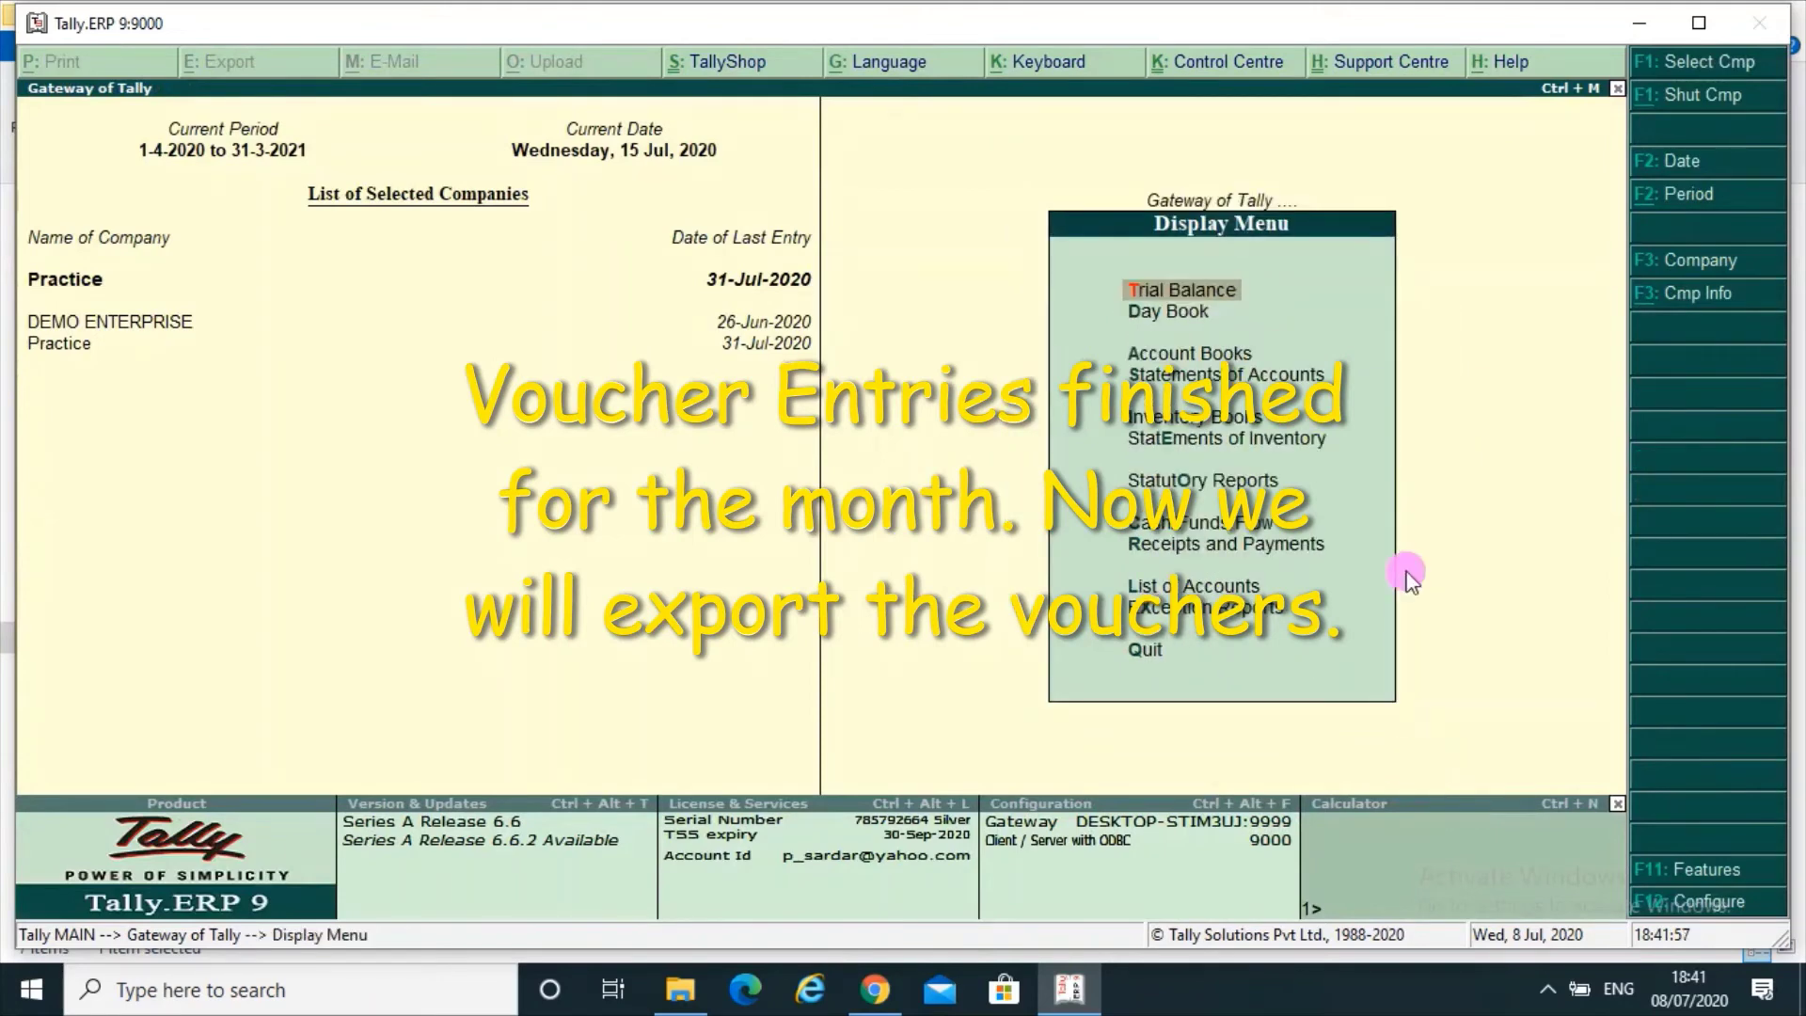
key(a)
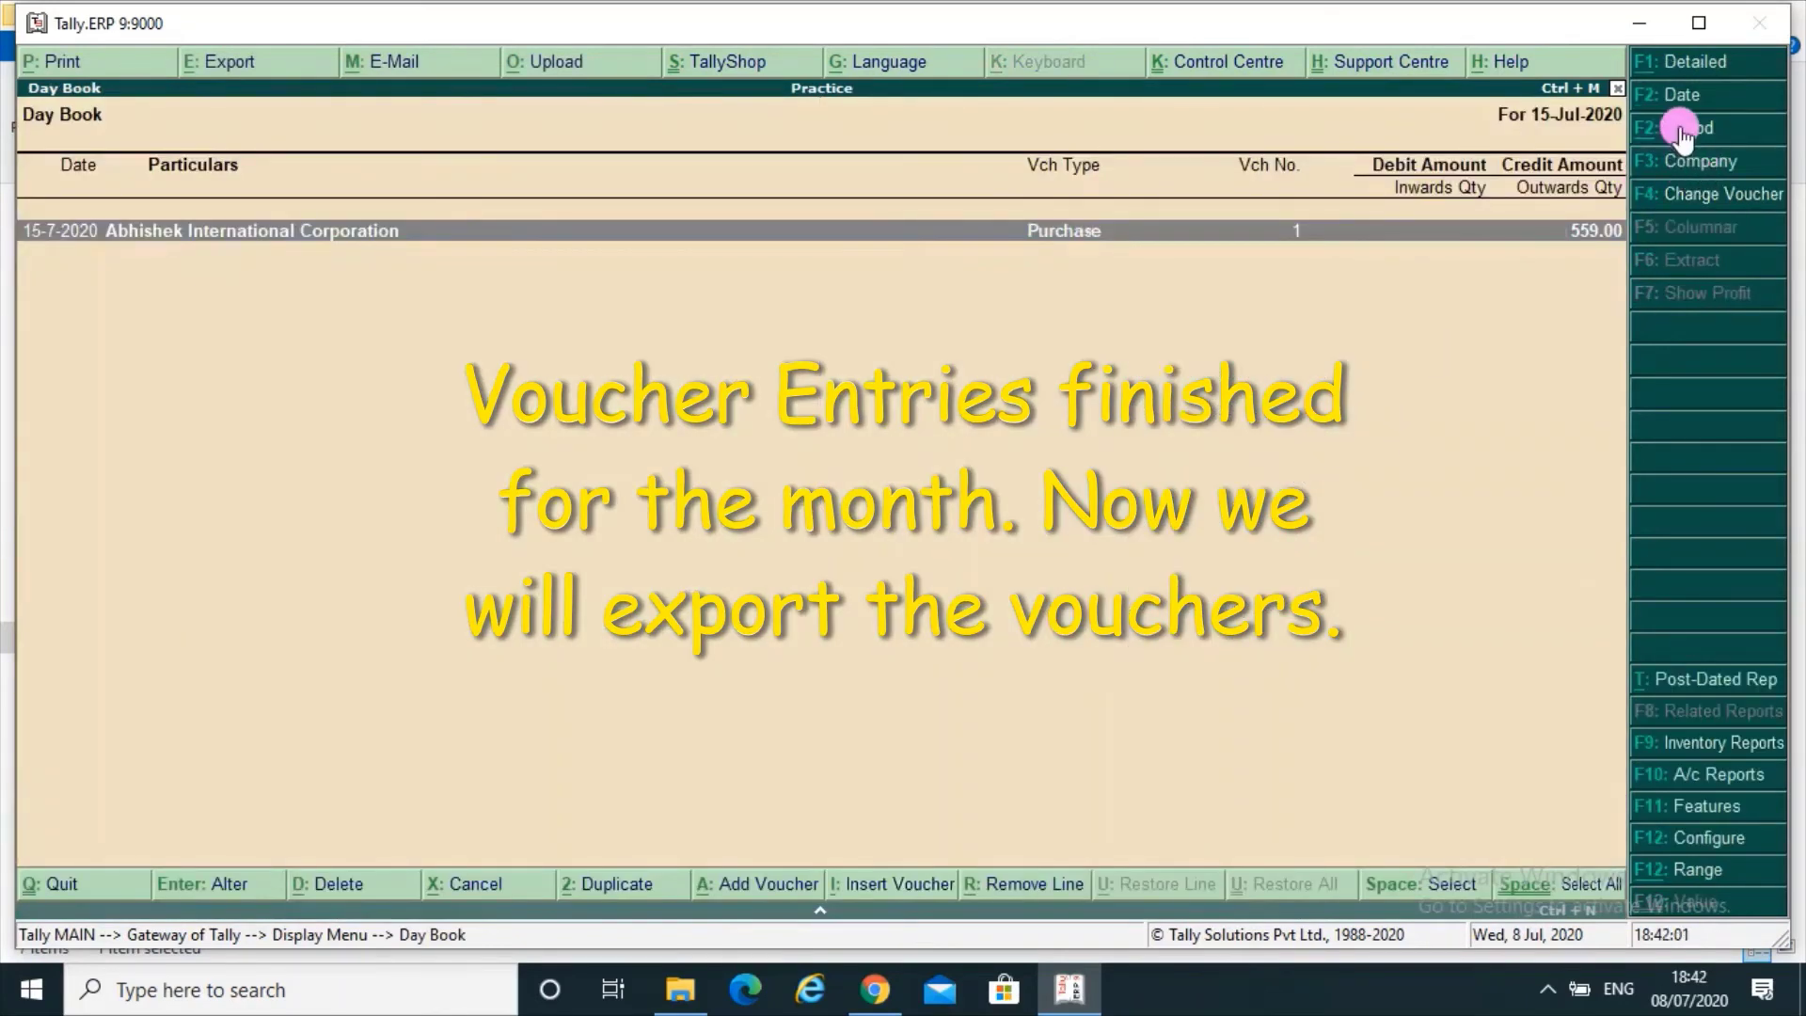
click(1682, 129)
text(1-7-2020)
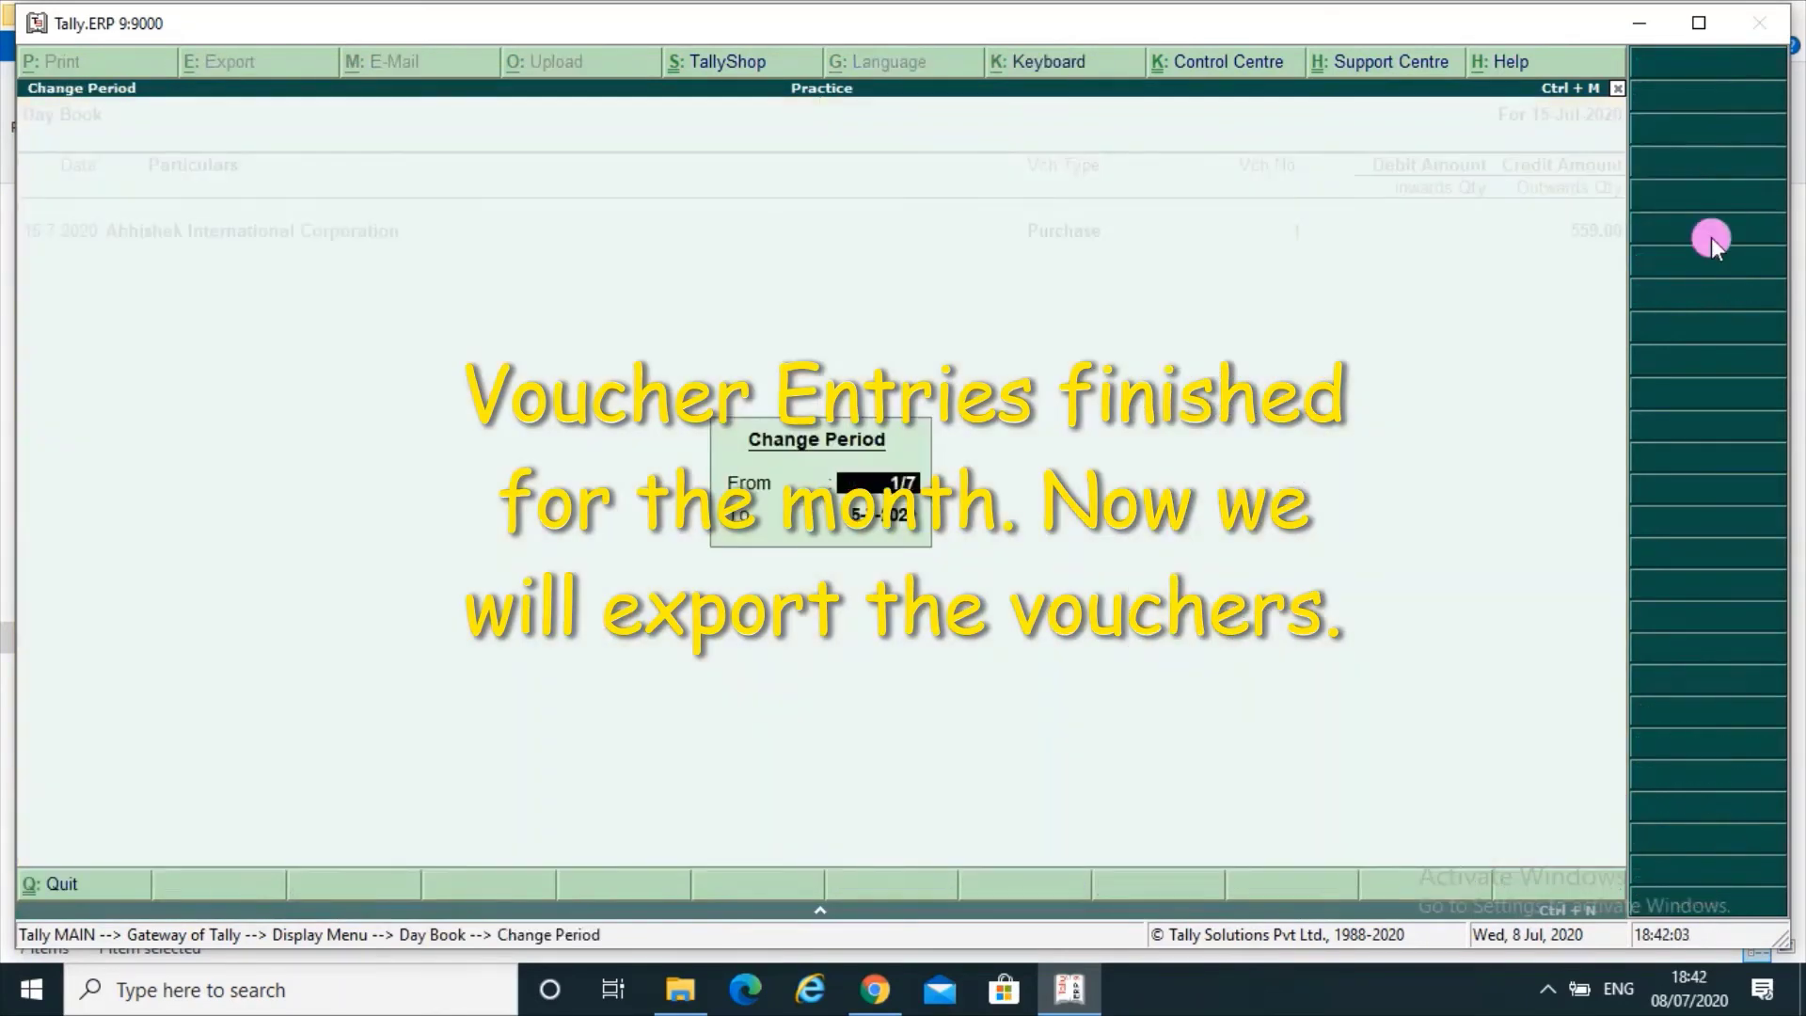
key(Return)
text(31-7-2020)
key(Return)
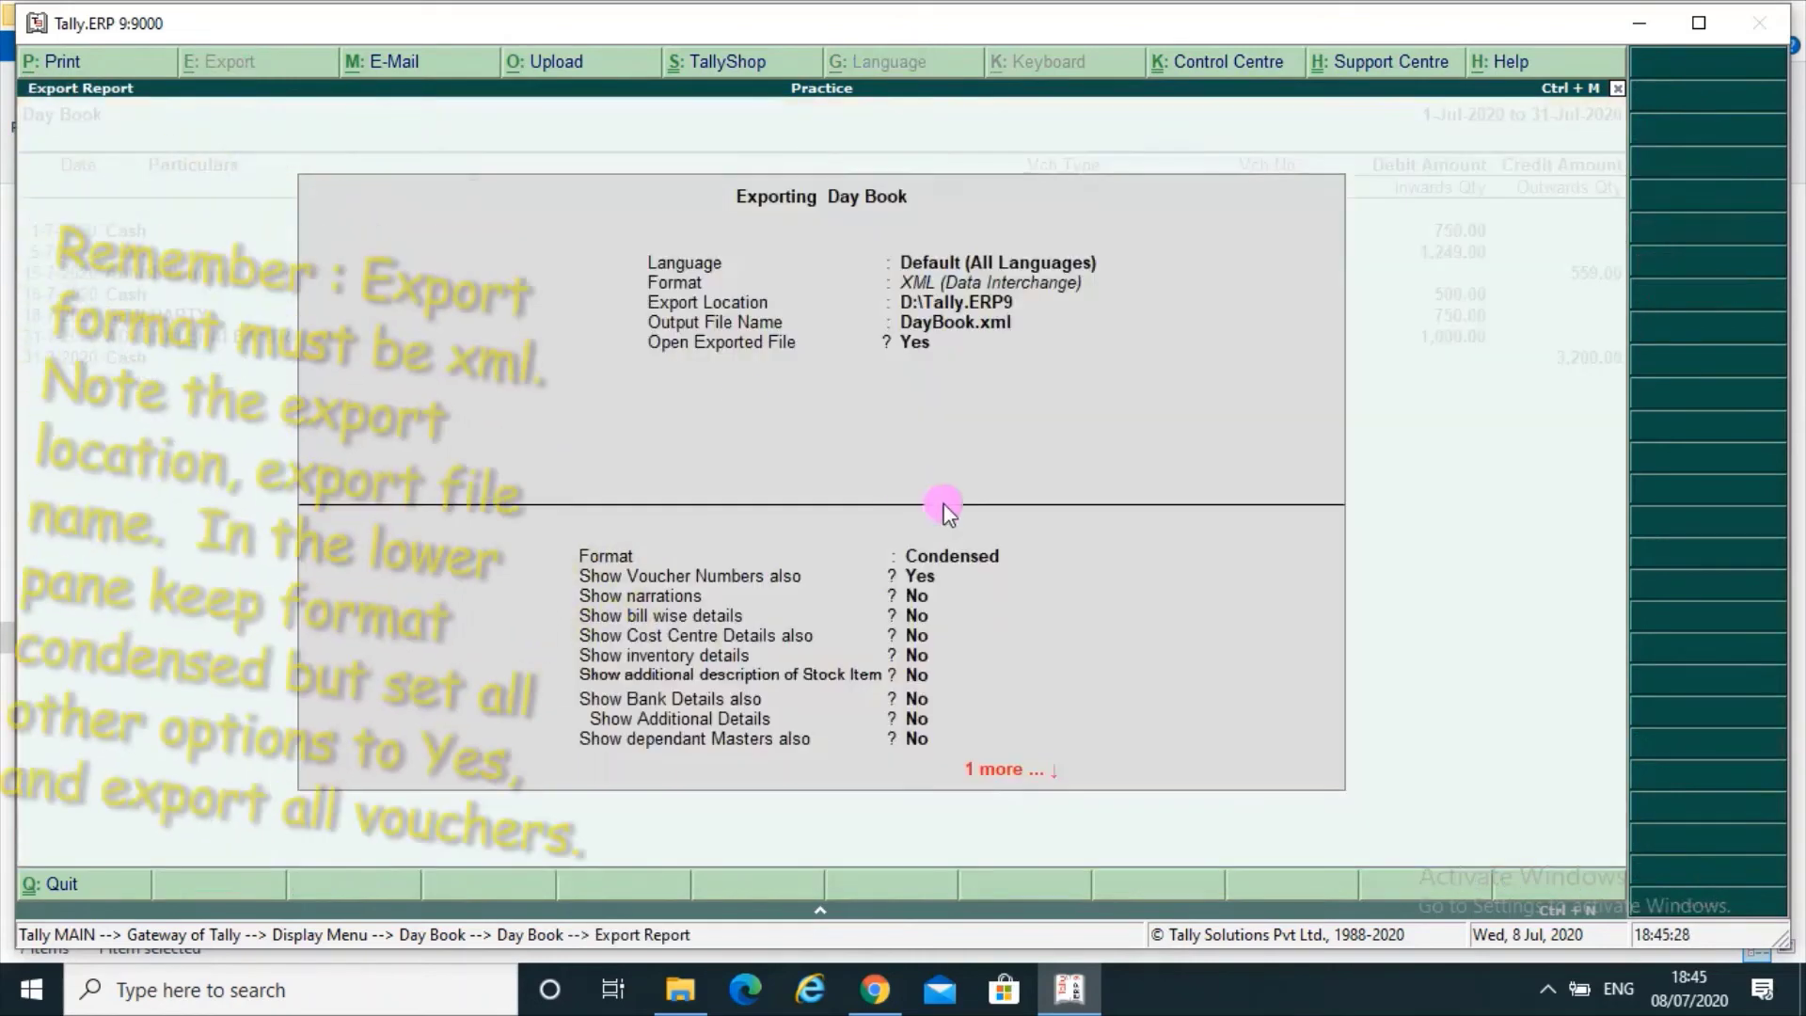
Step: Set the Day Book export to language Default (All Languages) and format XML (Data Interchange)
key(ctrl+a)
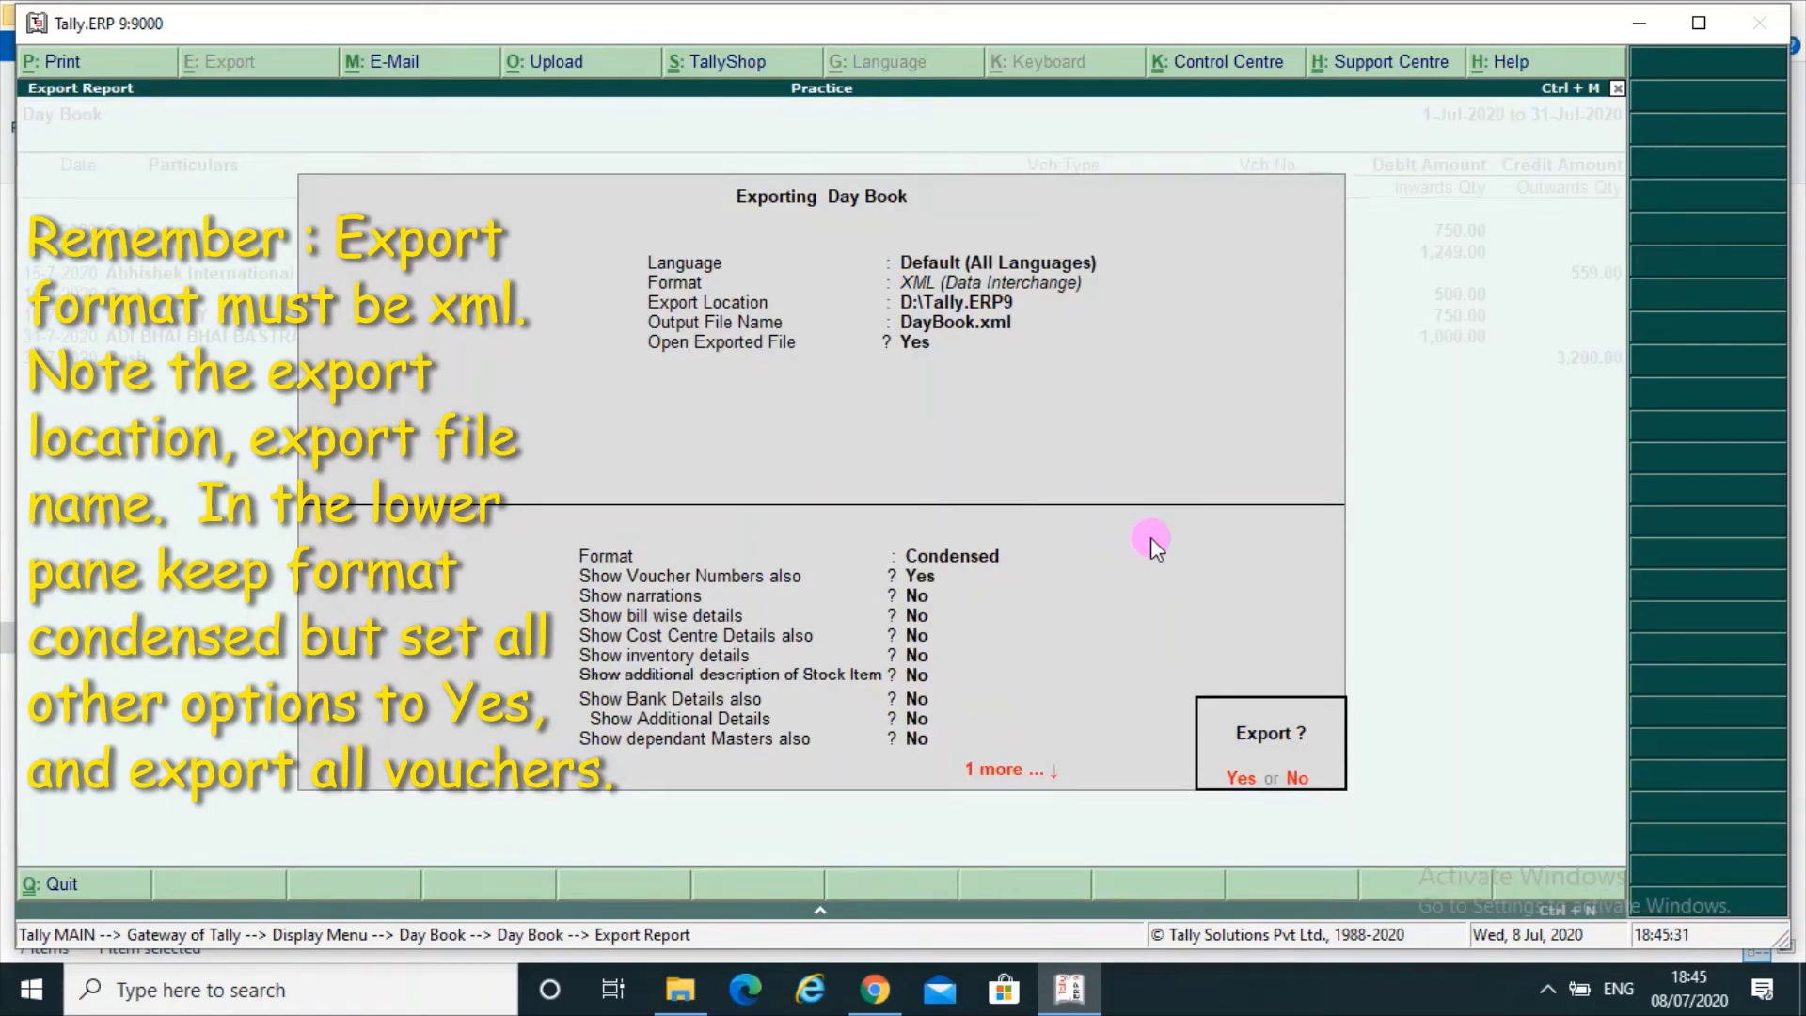
key(n)
key(Down)
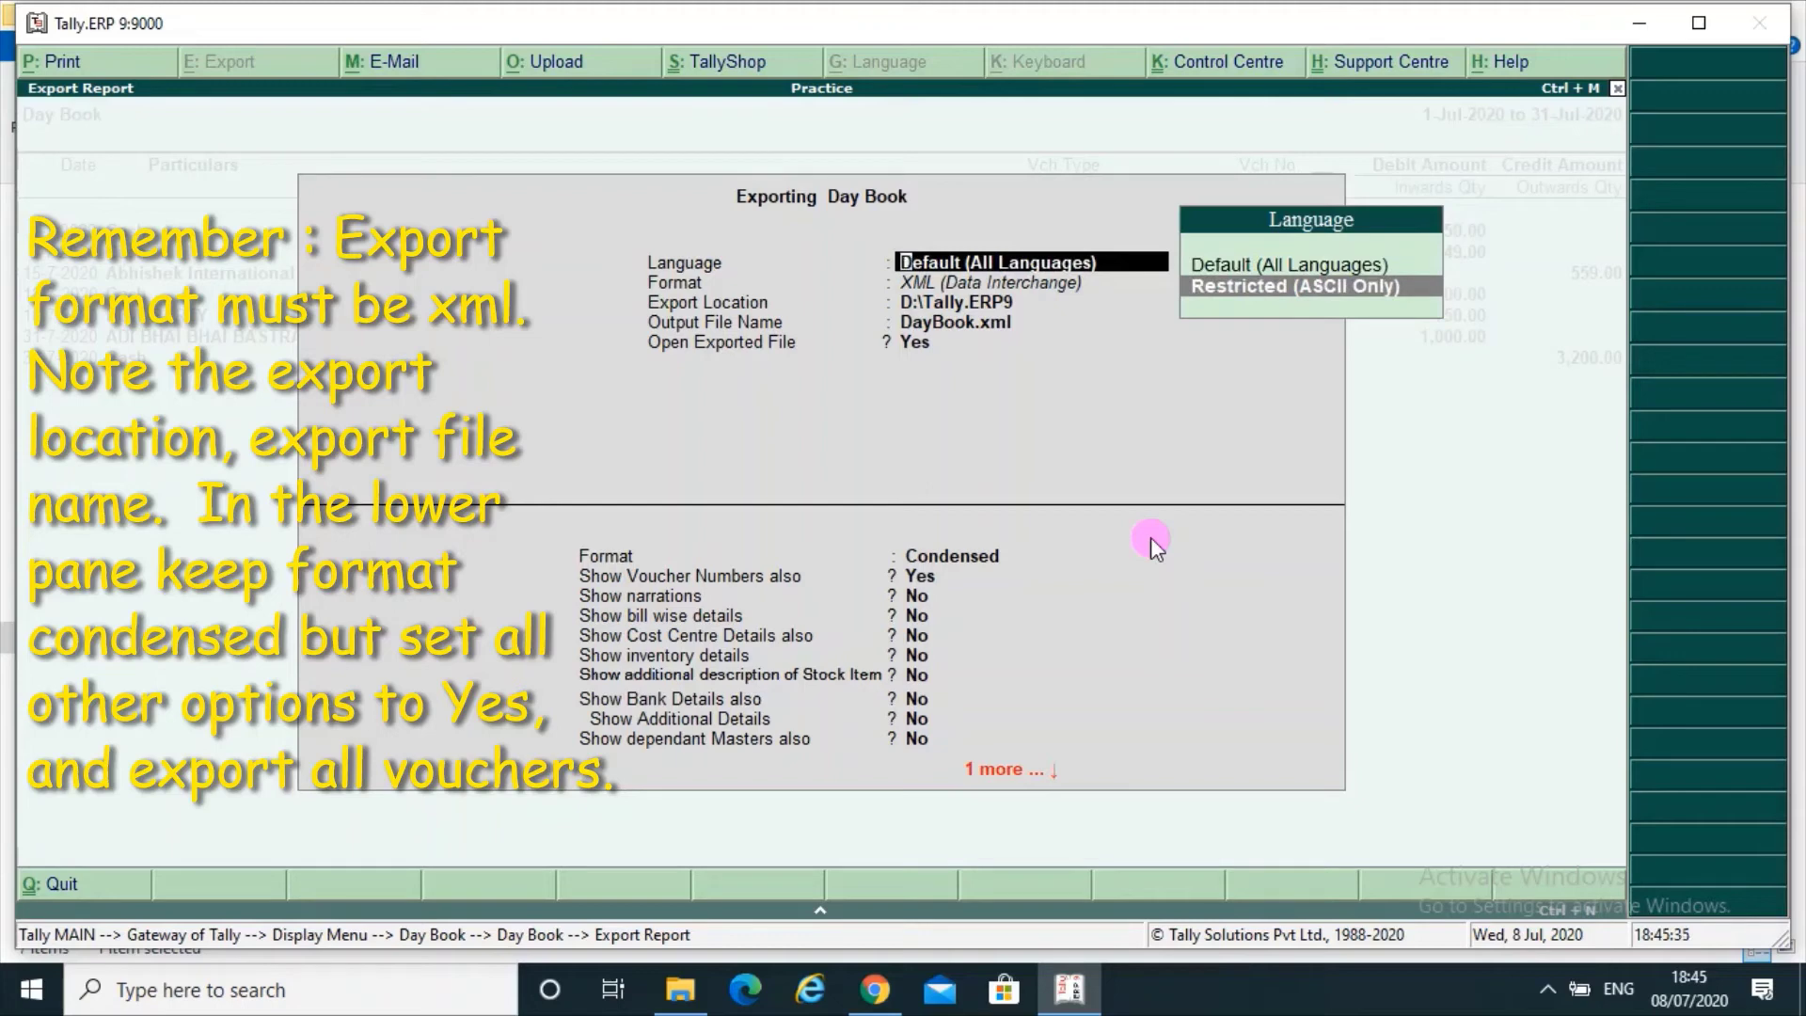
key(Up)
key(Return)
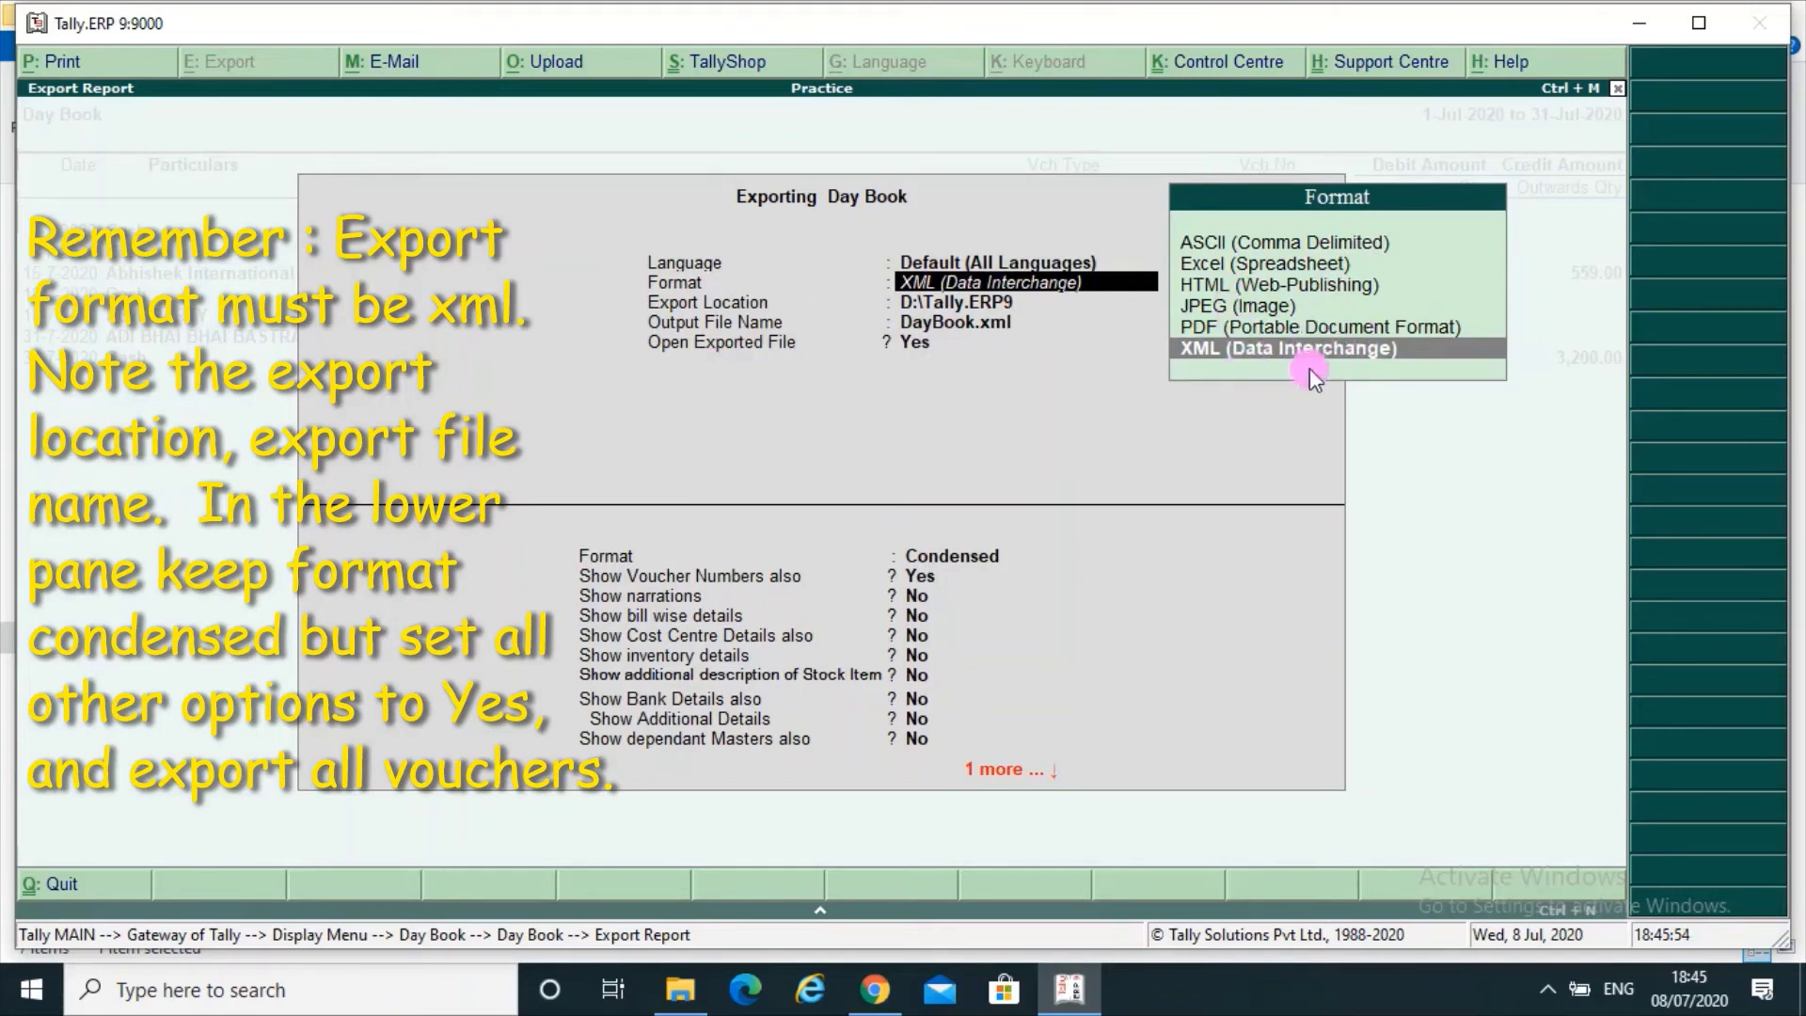
key(Return)
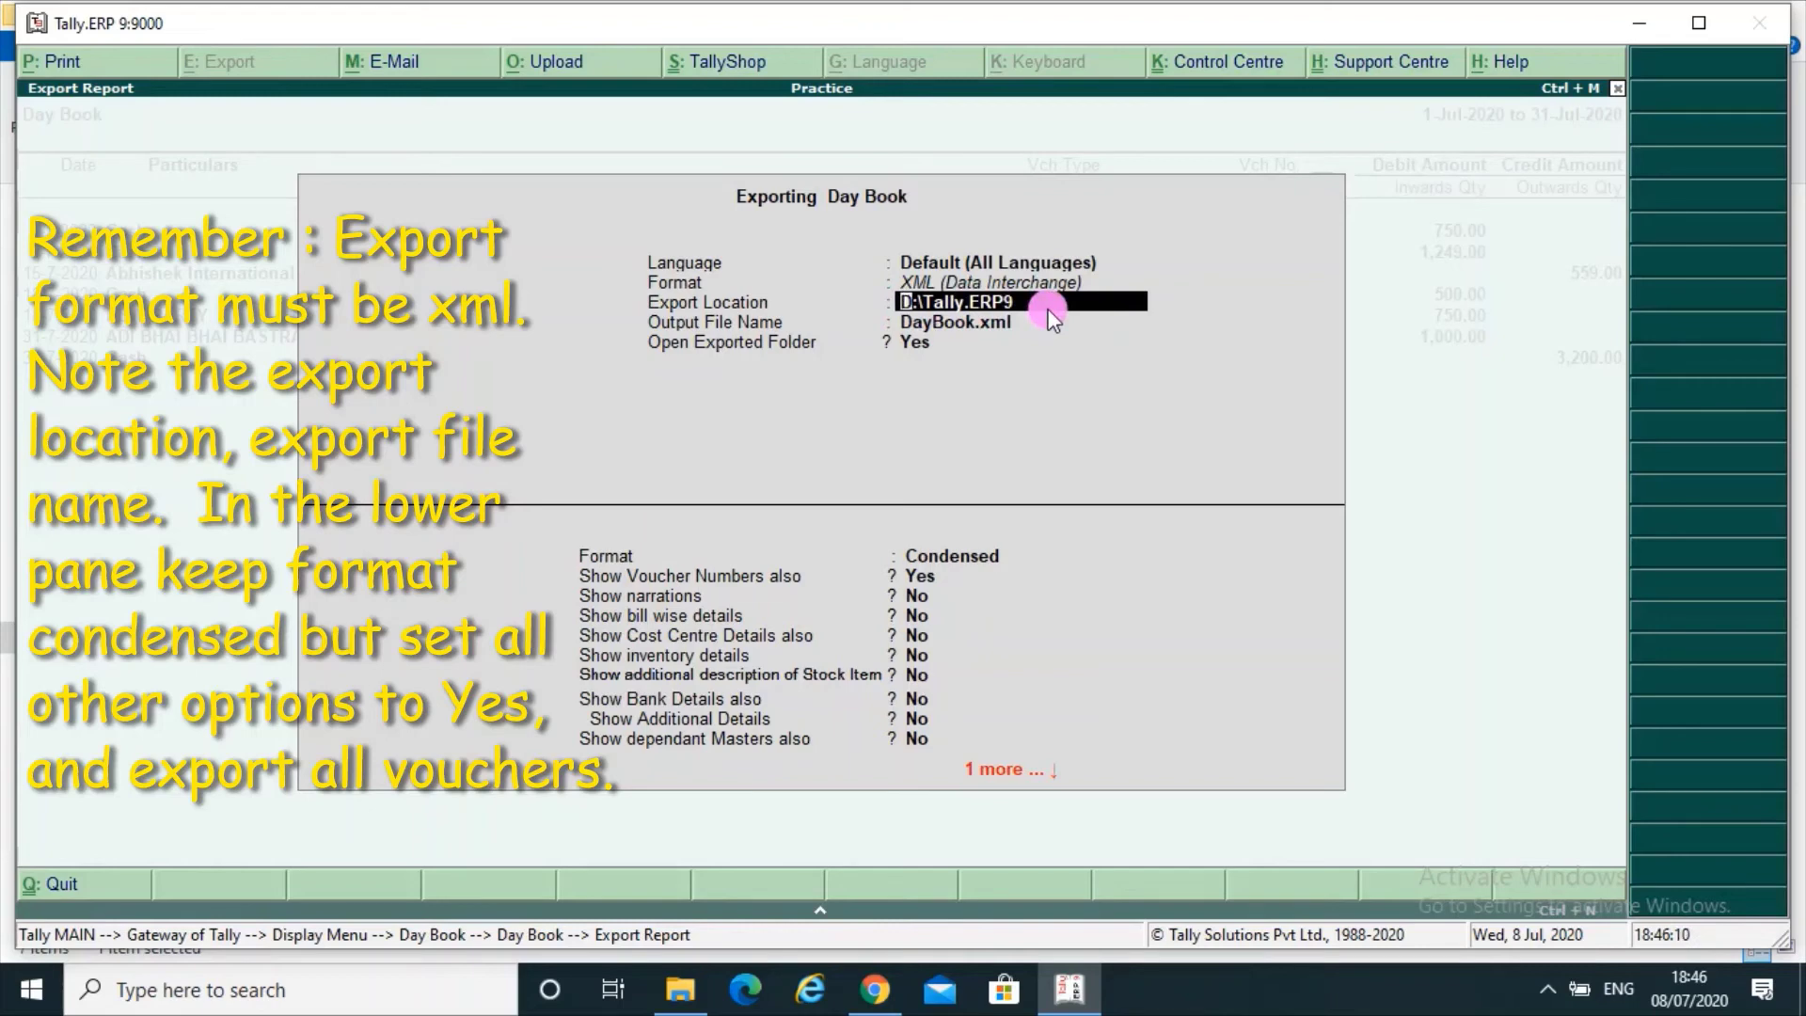
Step: Set the export location to E:\ with output file DayBook.xml, keeping the exported folder opening, Condensed format and voucher numbers shown
text(E:\)
key(Return)
key(Return)
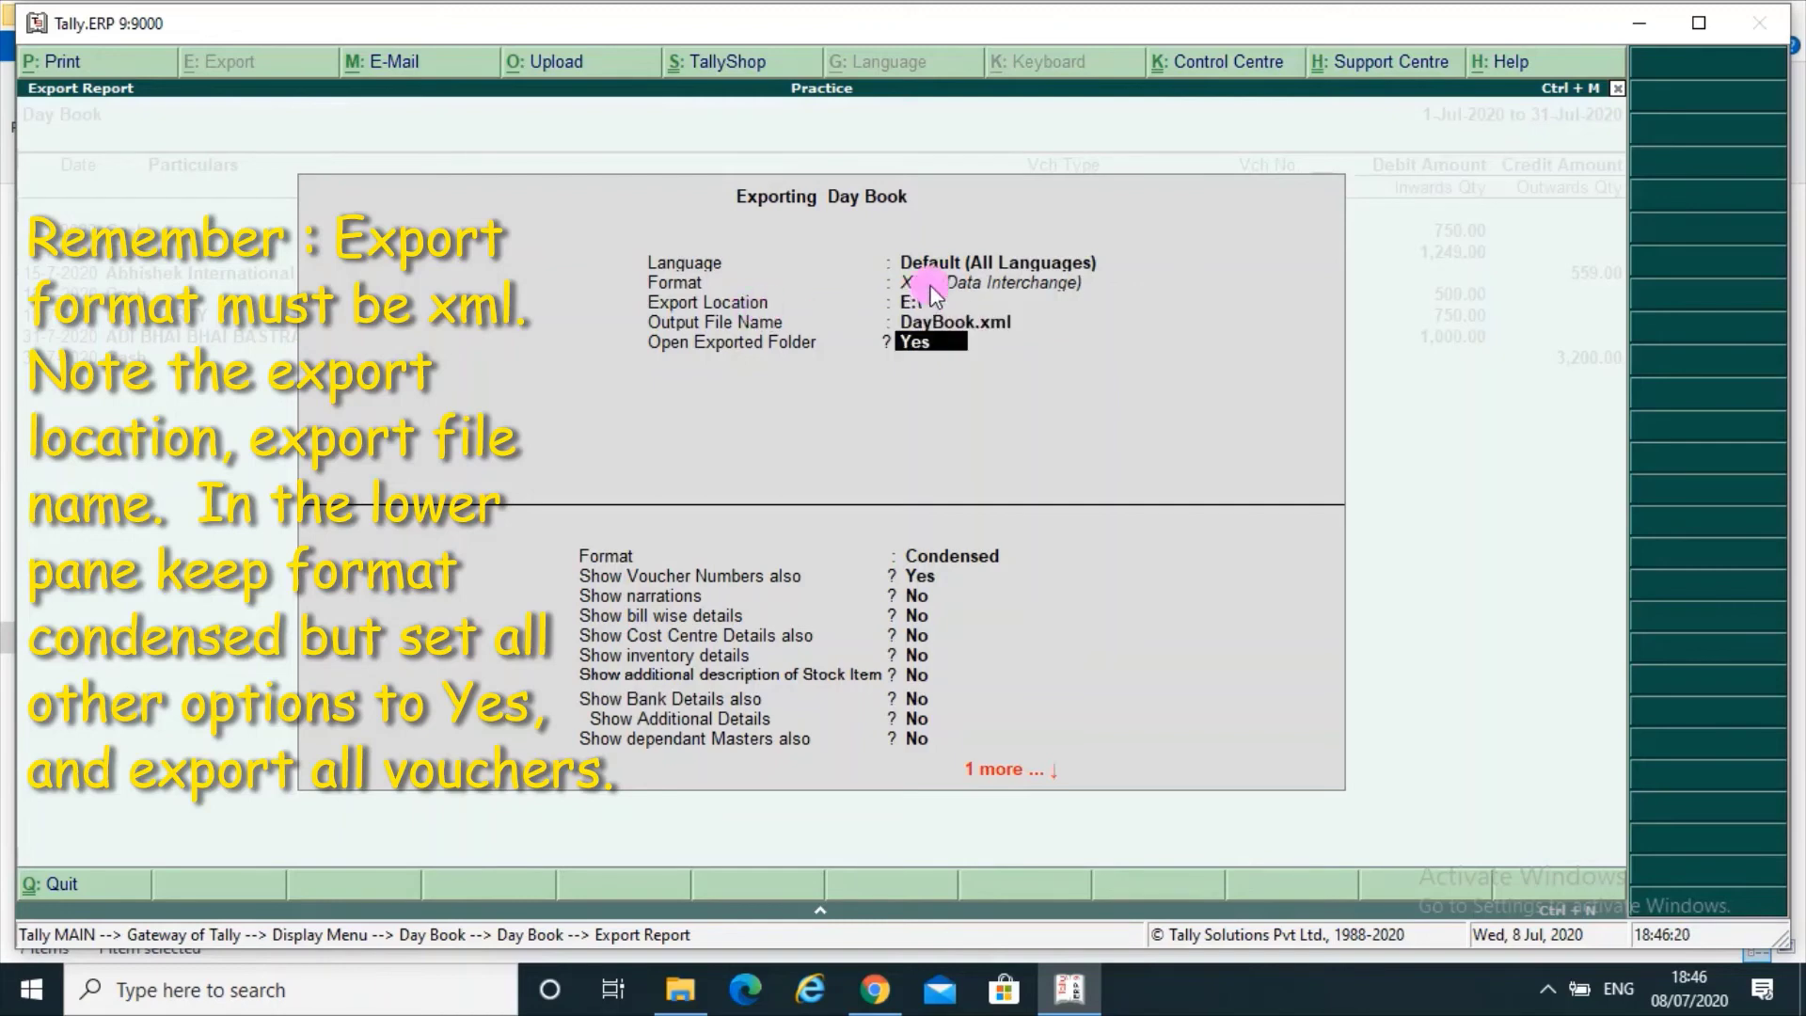
key(Return)
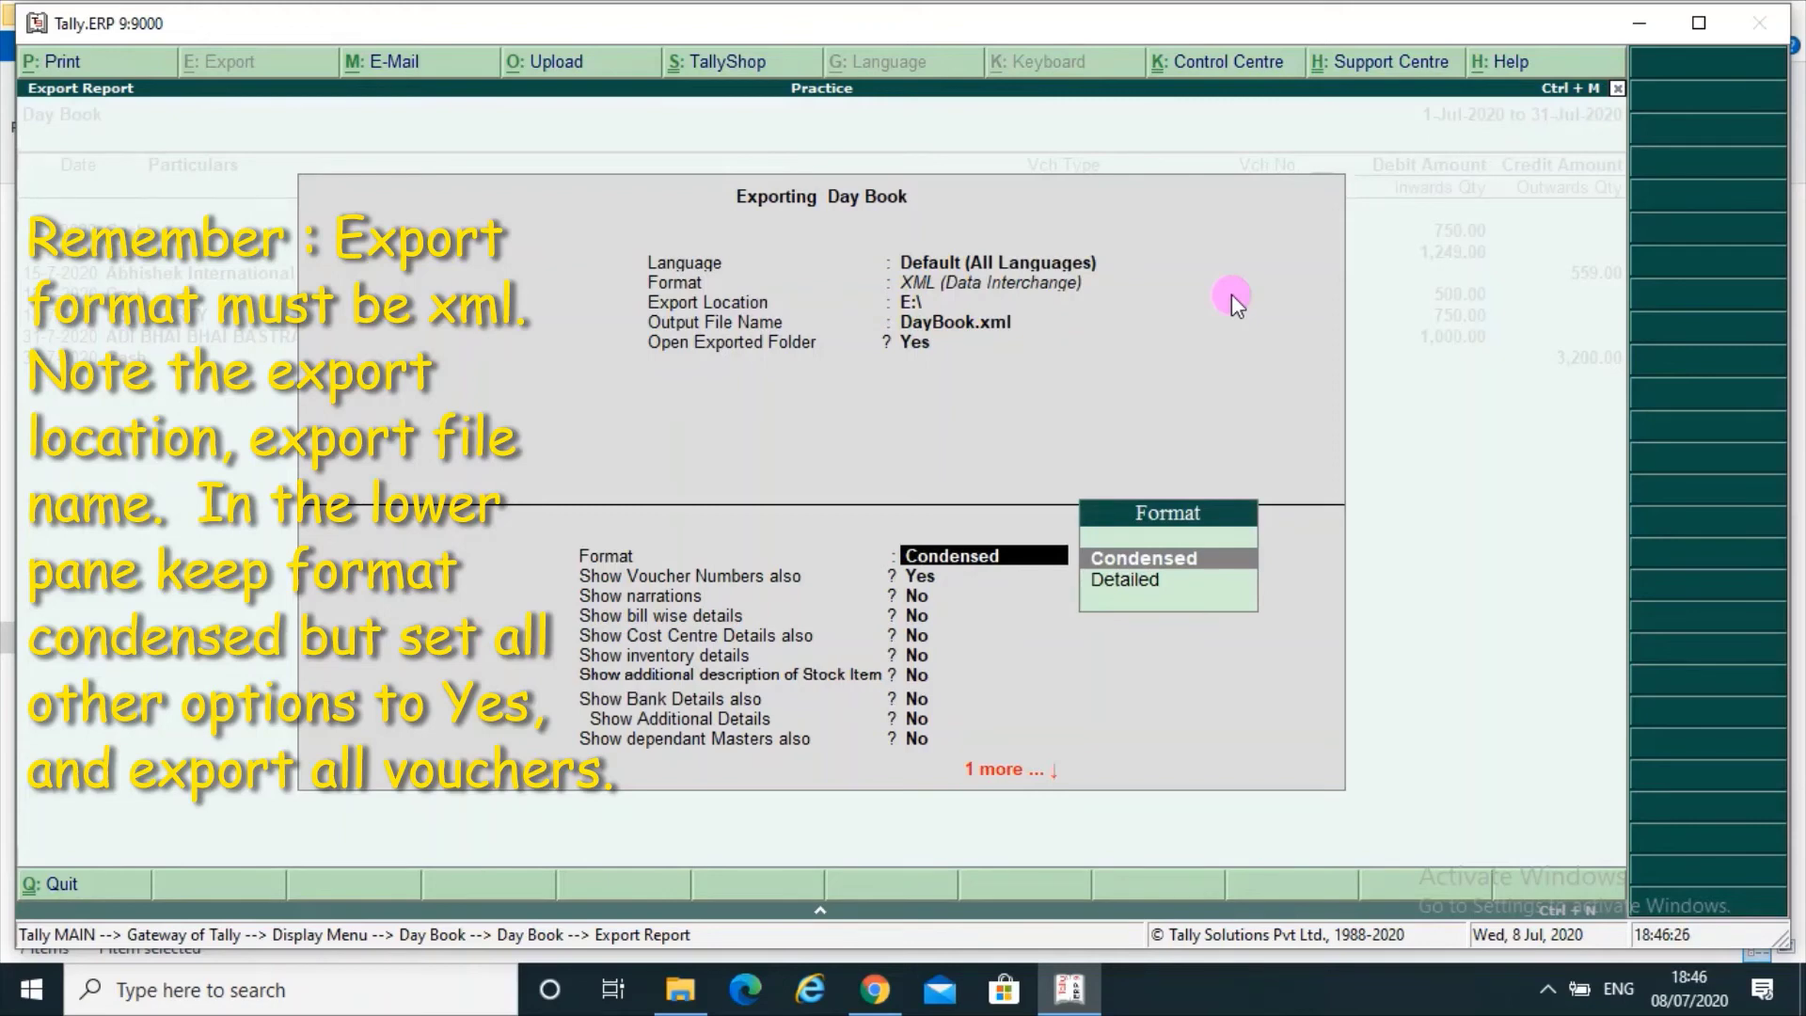
key(Return)
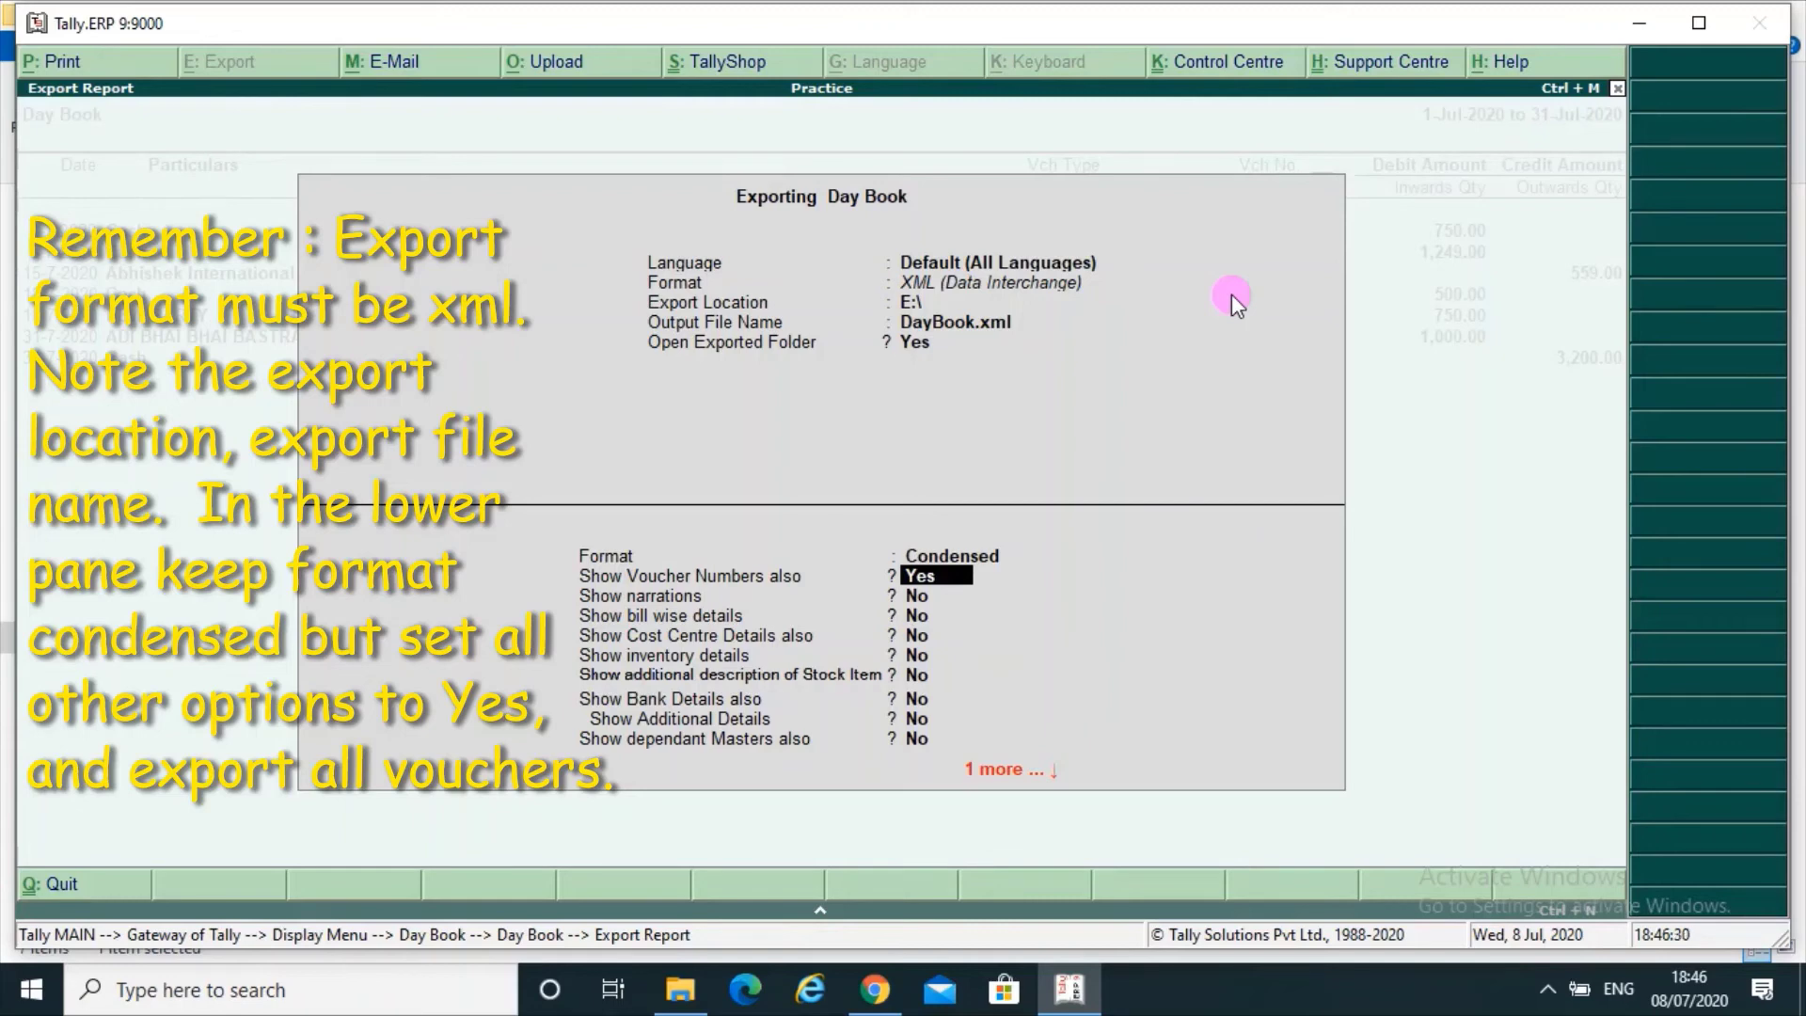
key(Return)
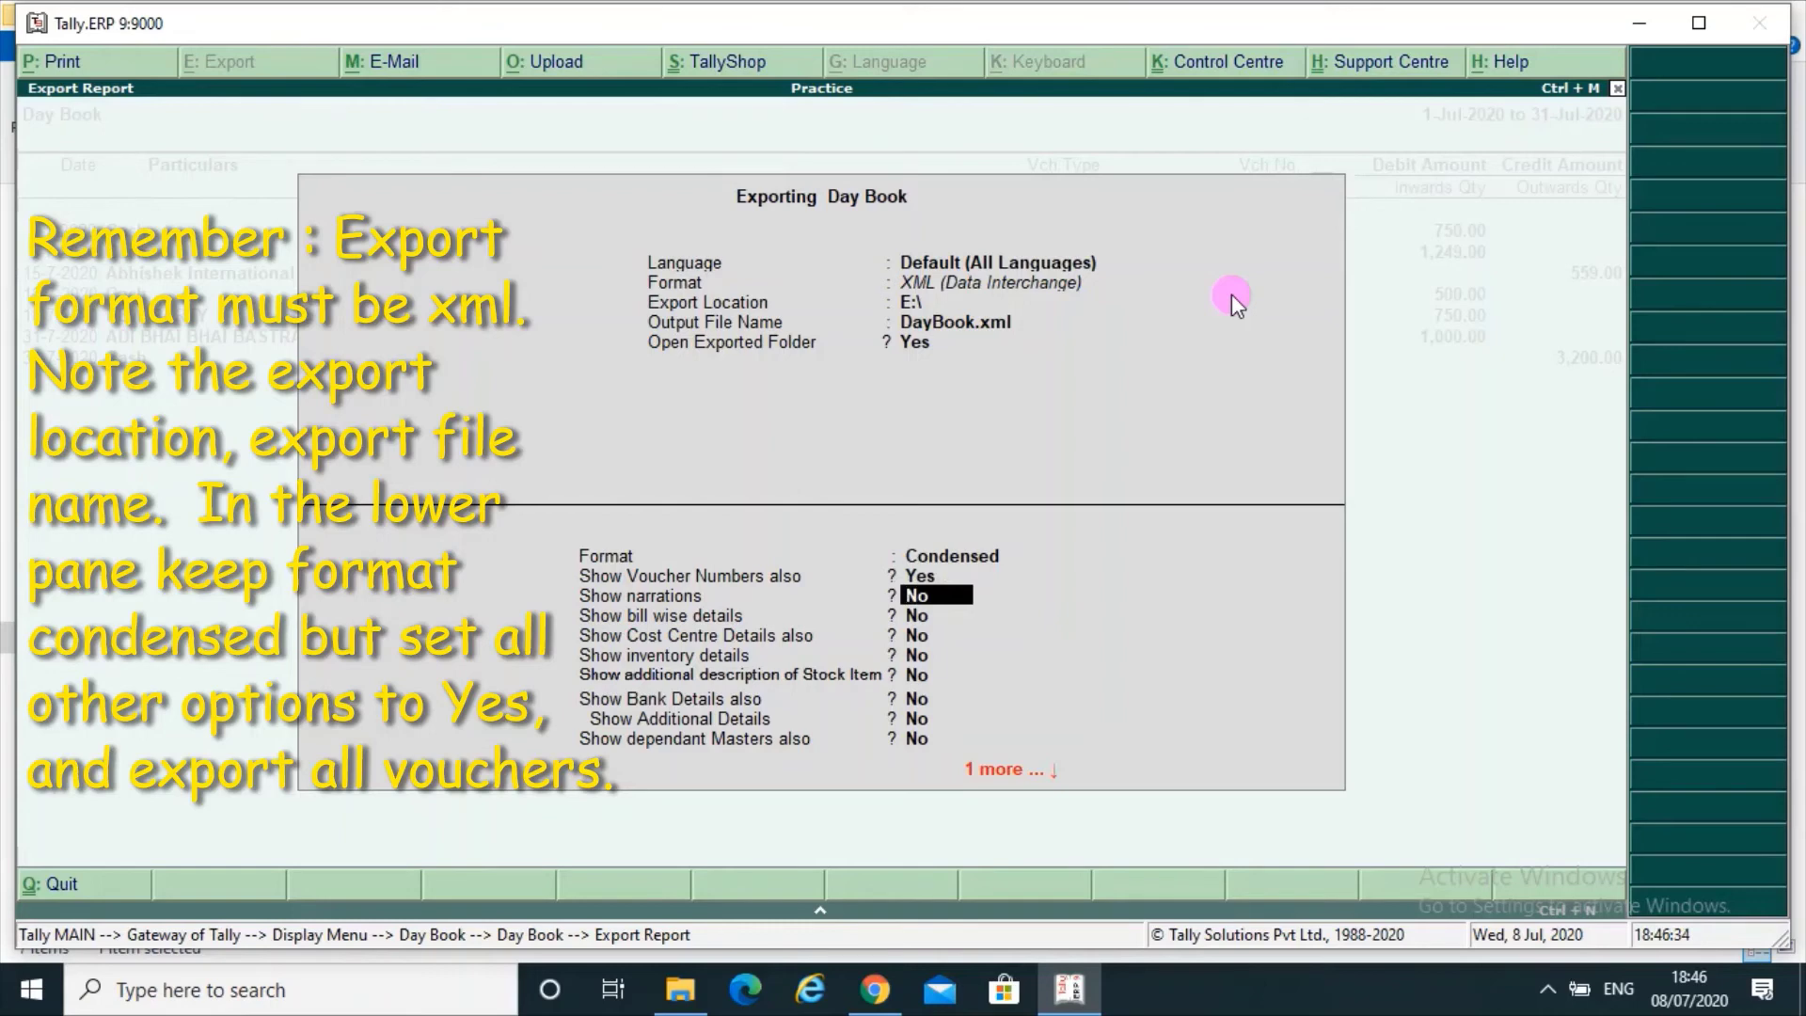
Step: Set narrations, bill wise details, cost centre details and inventory details to Yes for the Day Book export
text(Y)
key(Return)
text(Y)
key(Return)
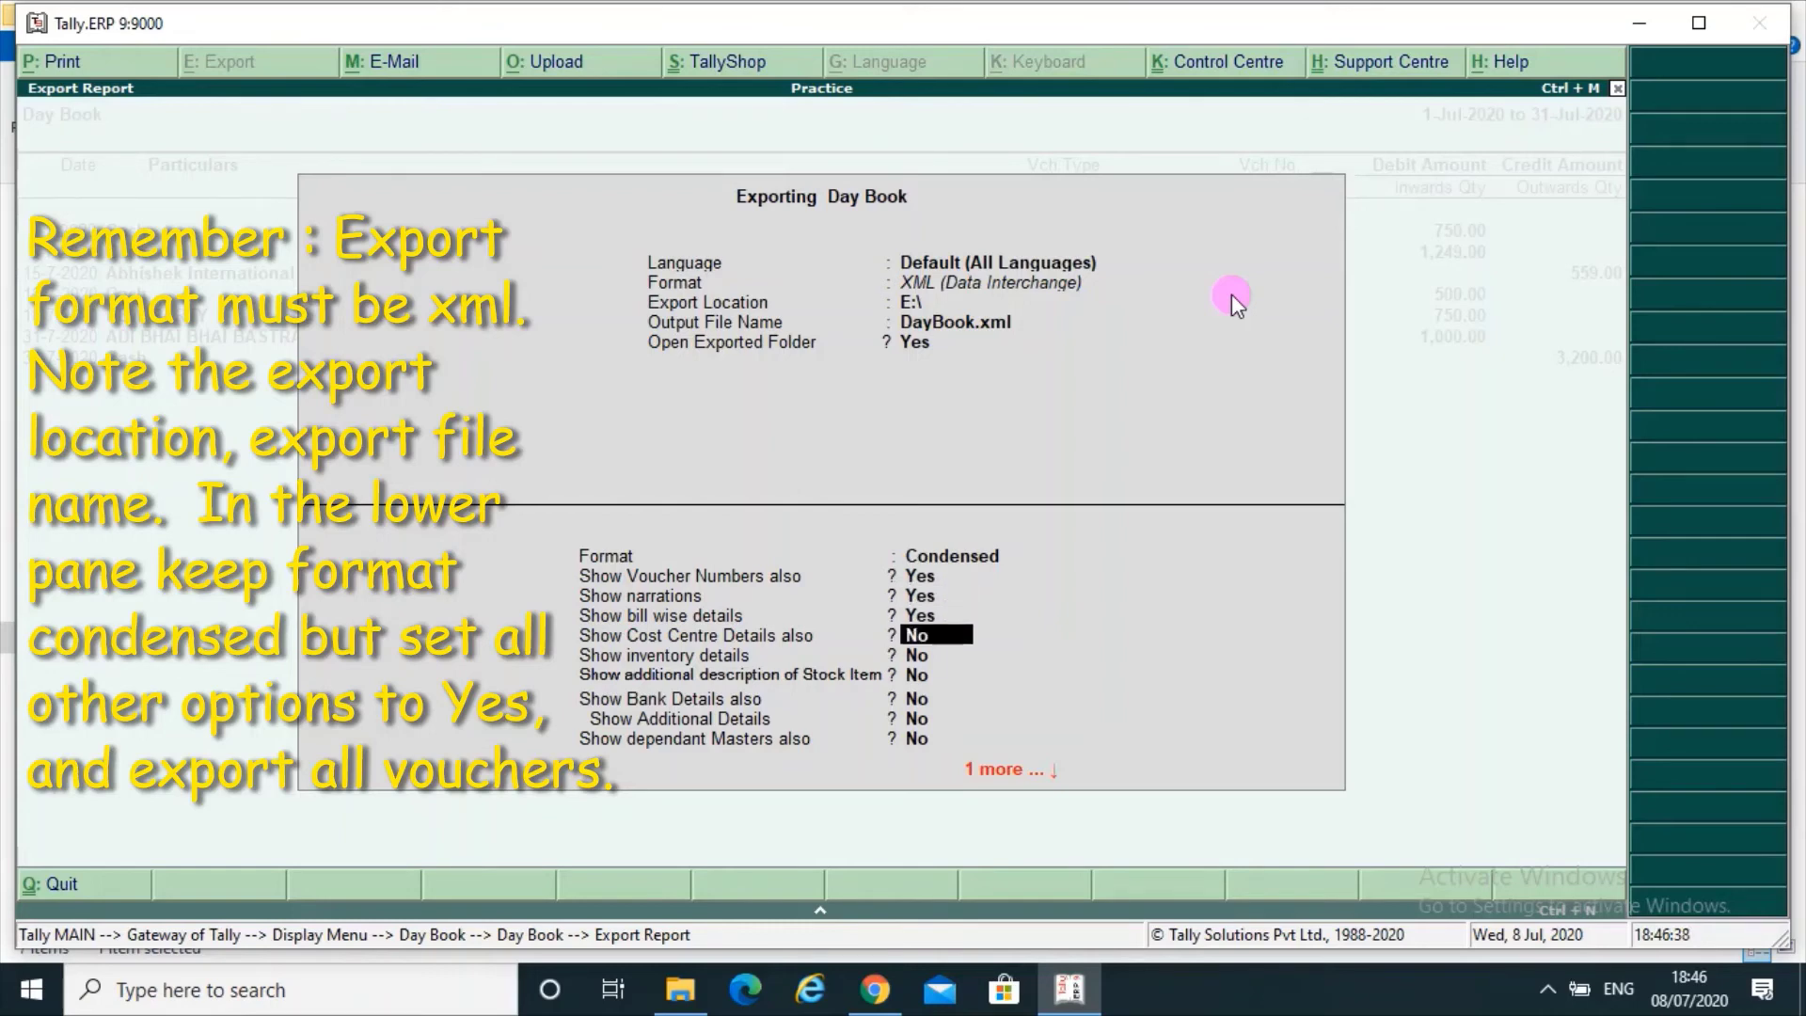
text(Y)
key(Return)
text(Y)
key(Return)
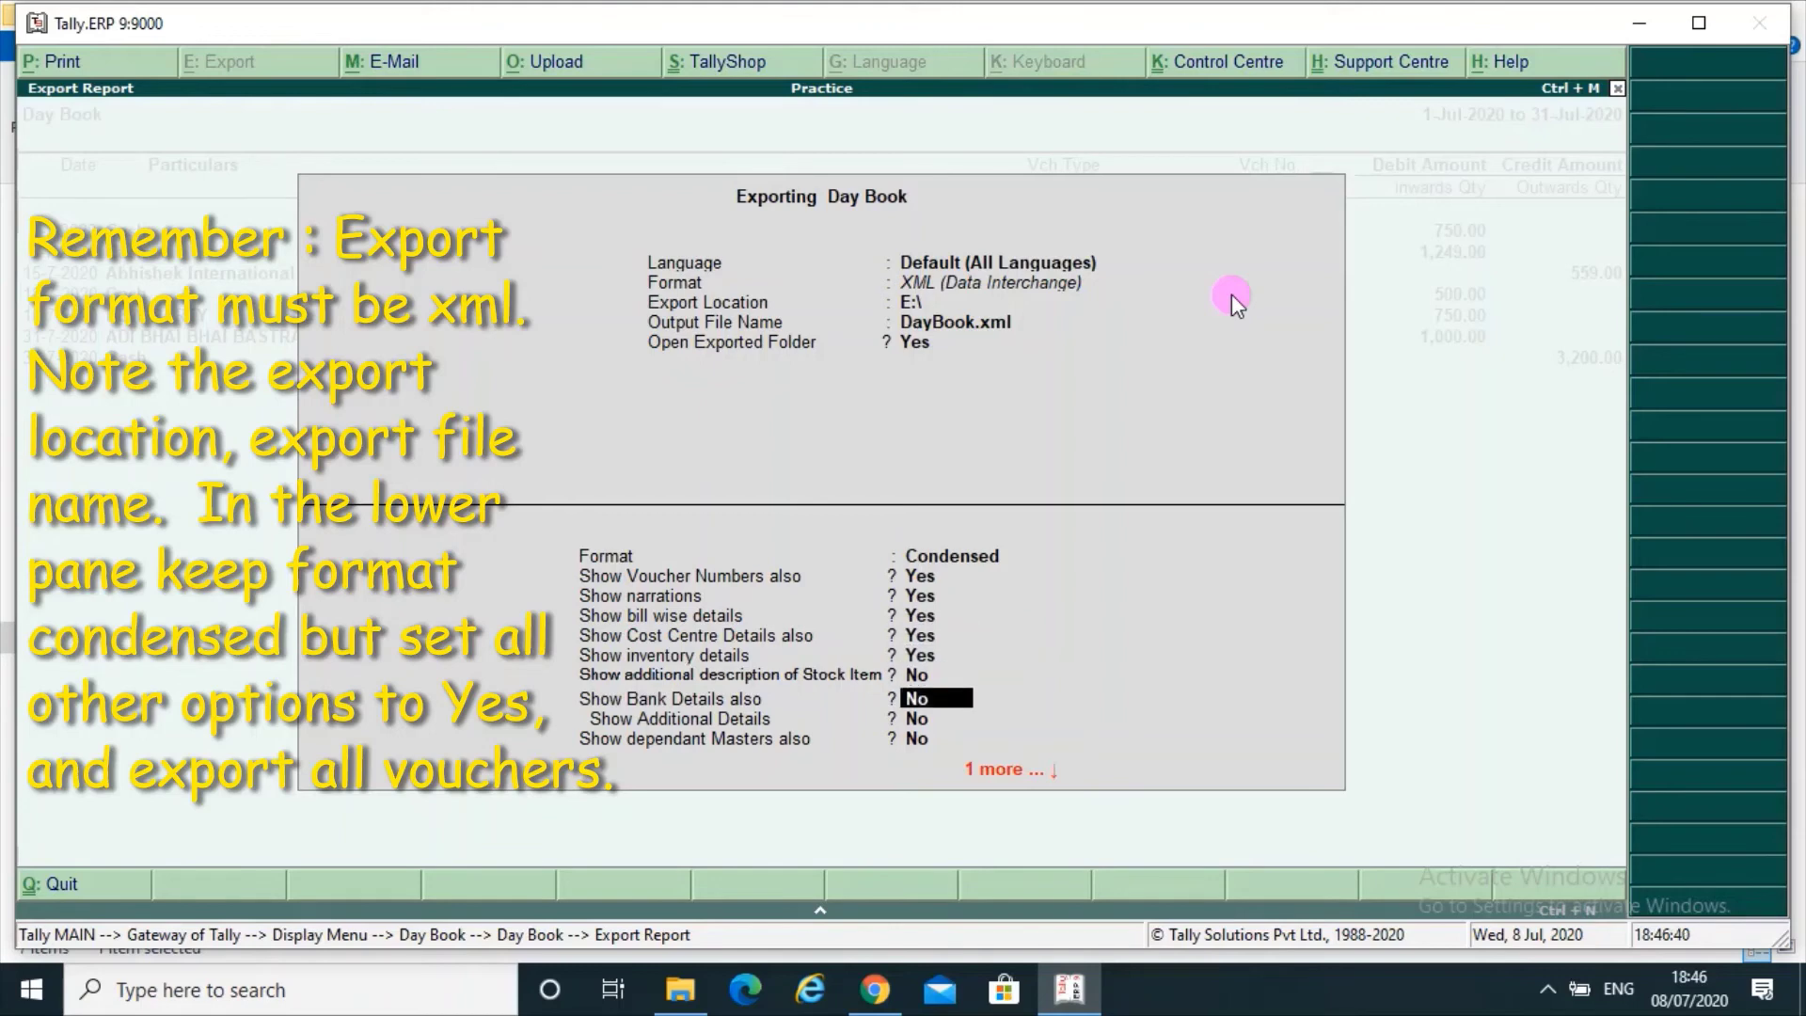
Step: Include additional stock item descriptions, bank details with additional details, and dependant masters in the Day Book export
key(Up)
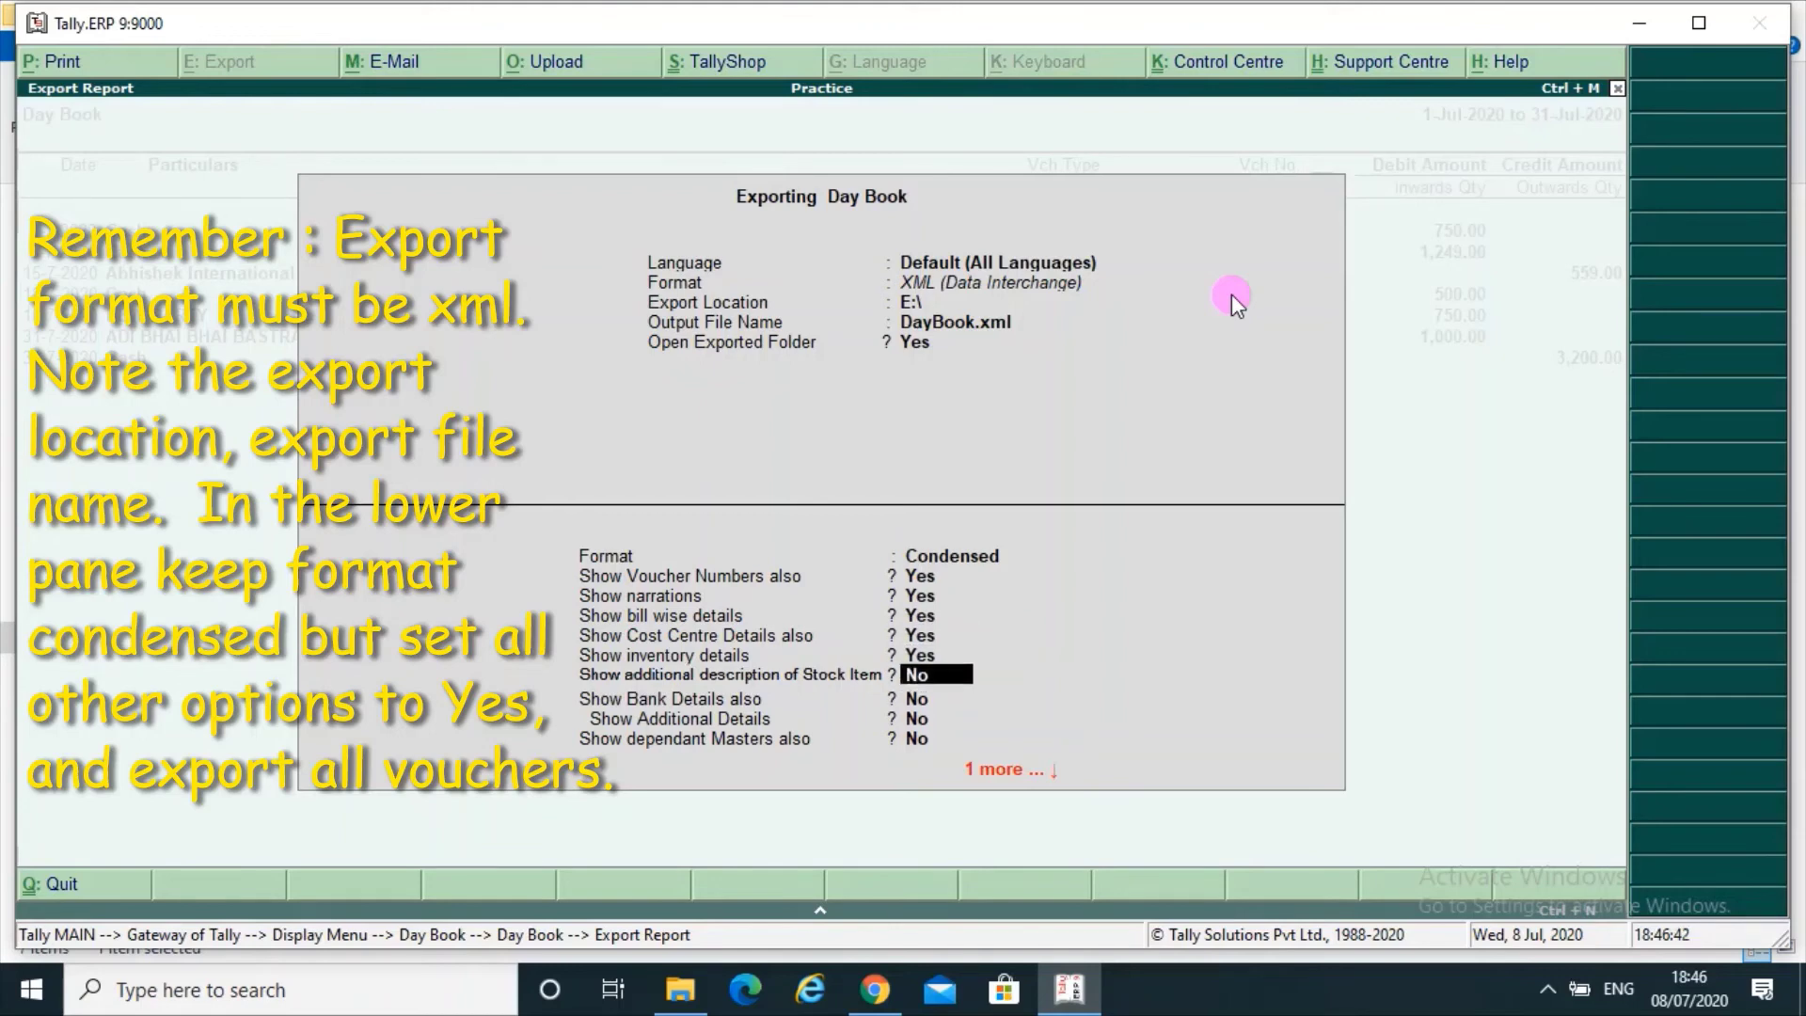
text(Y)
key(Return)
text(Y)
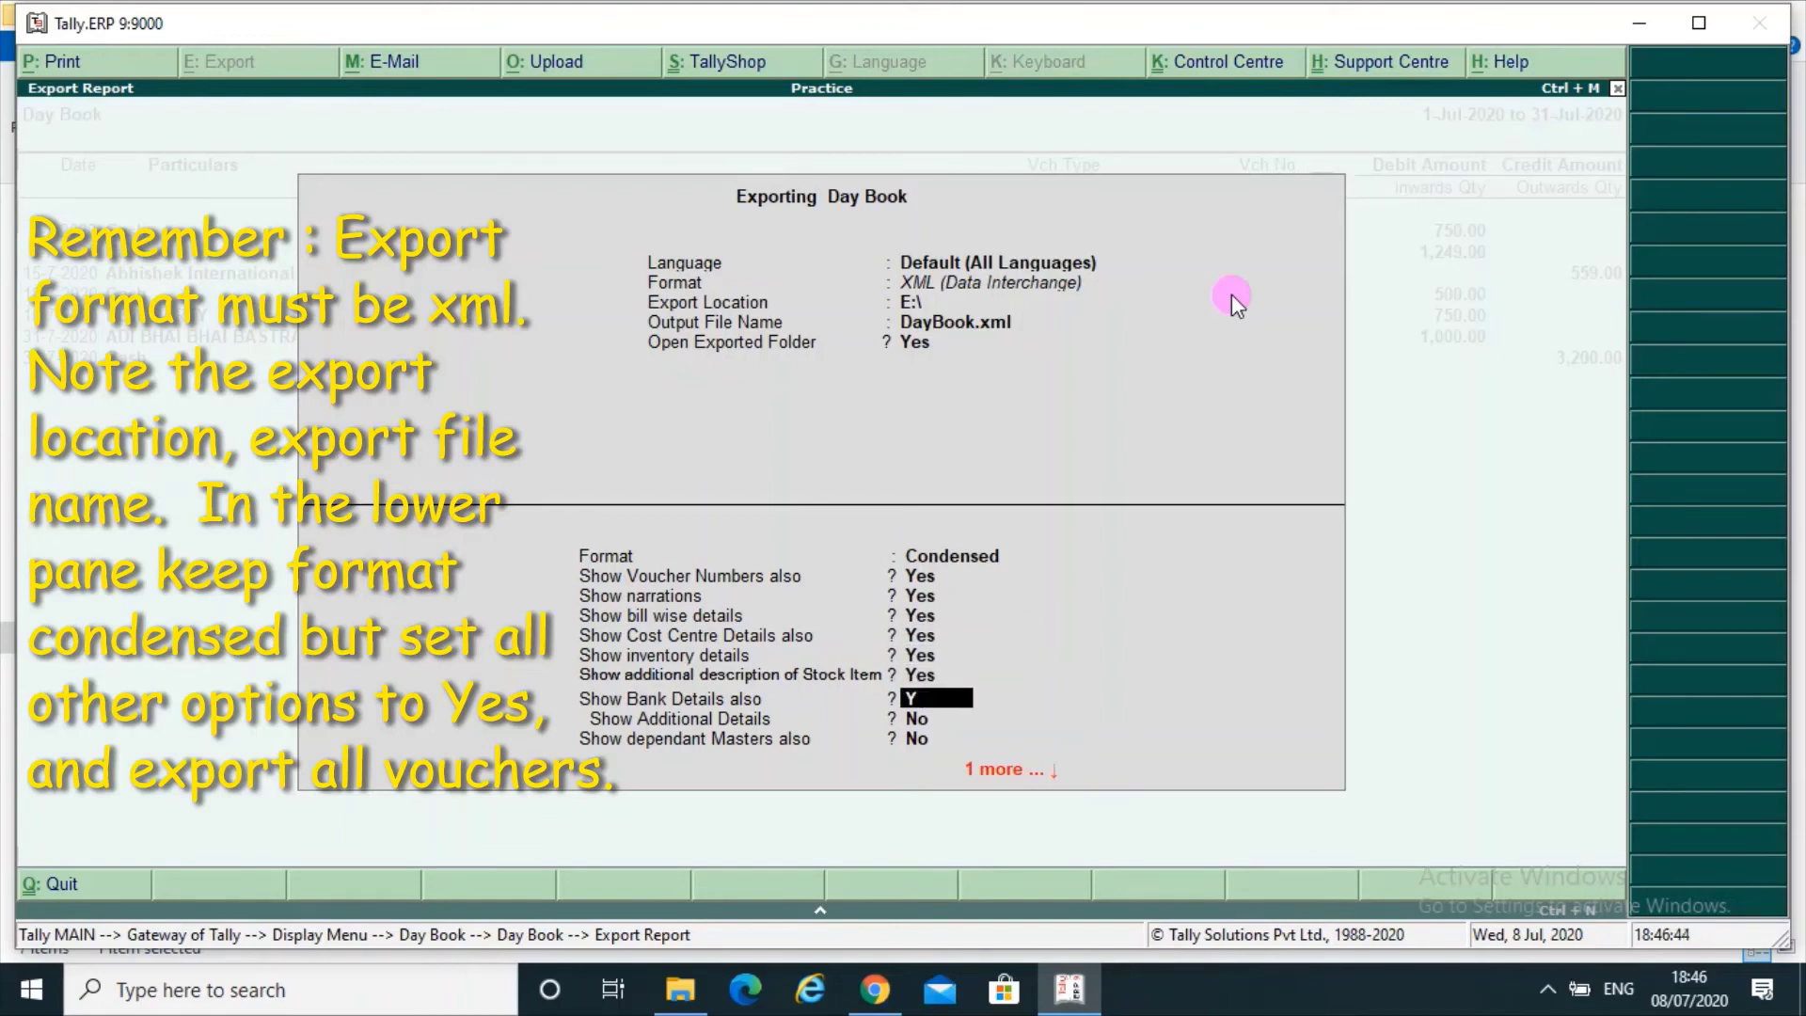
key(Return)
text(Y)
key(Return)
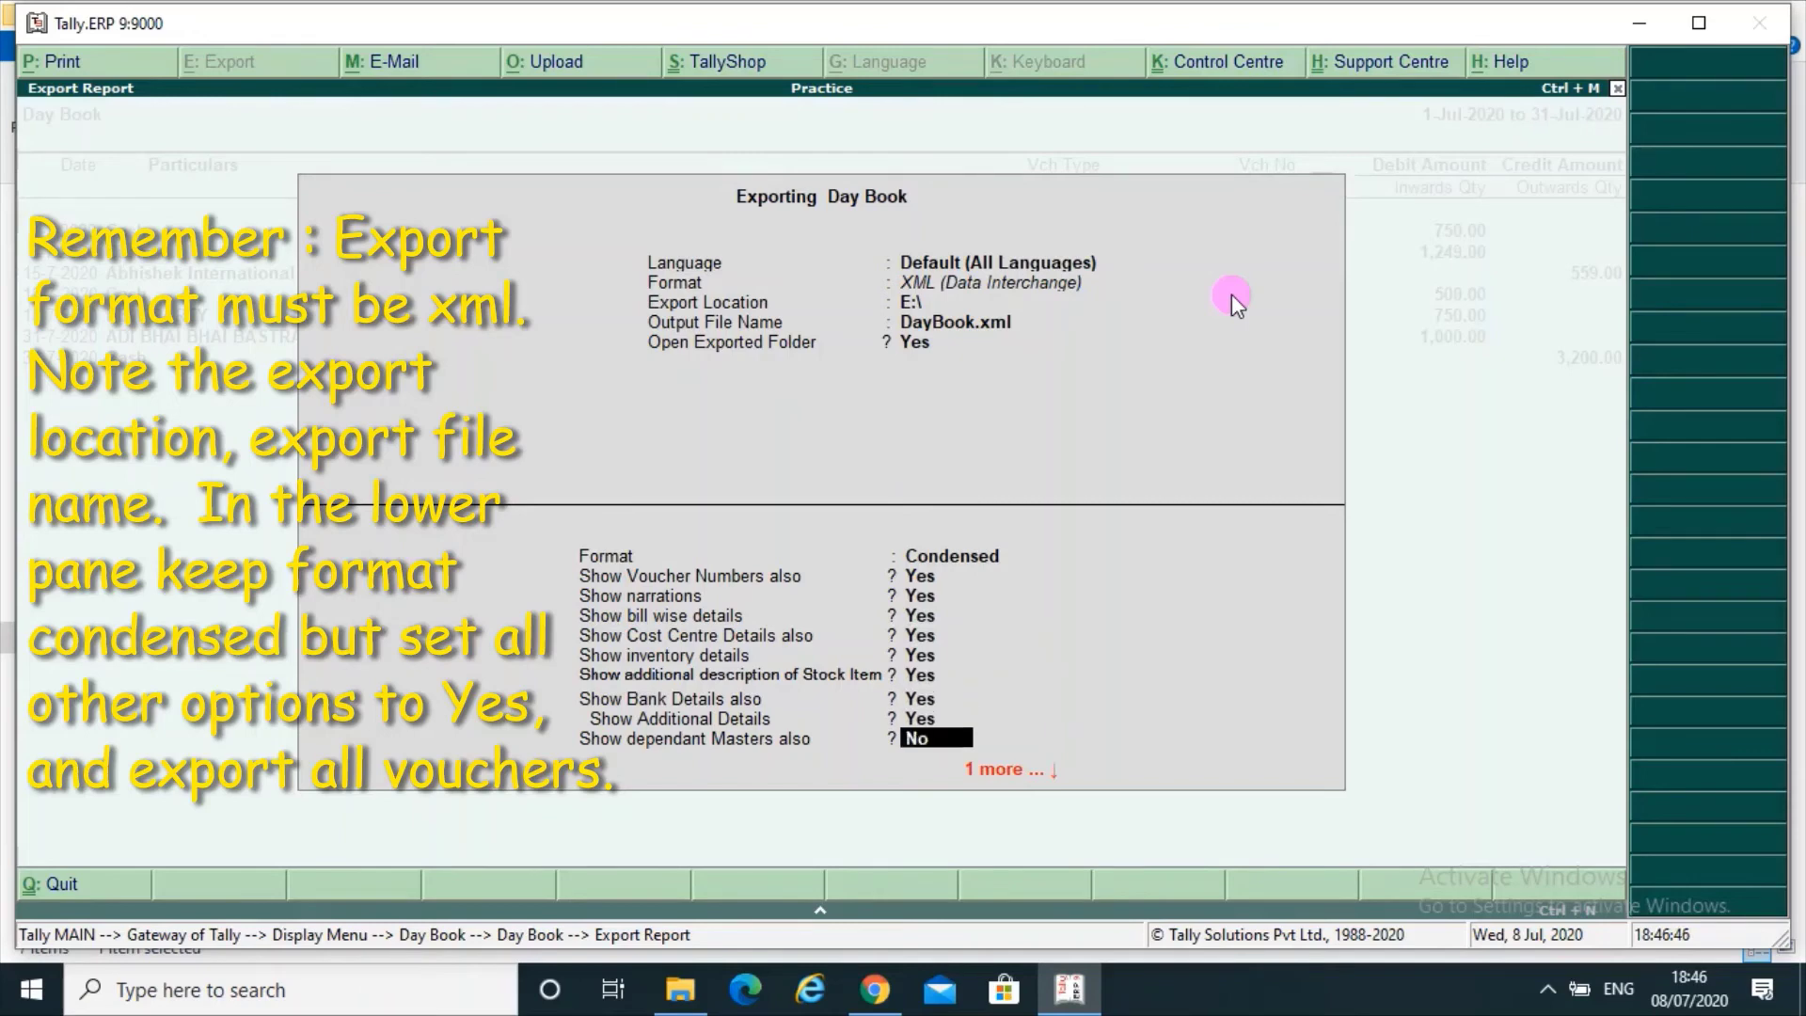
text(Y)
key(Return)
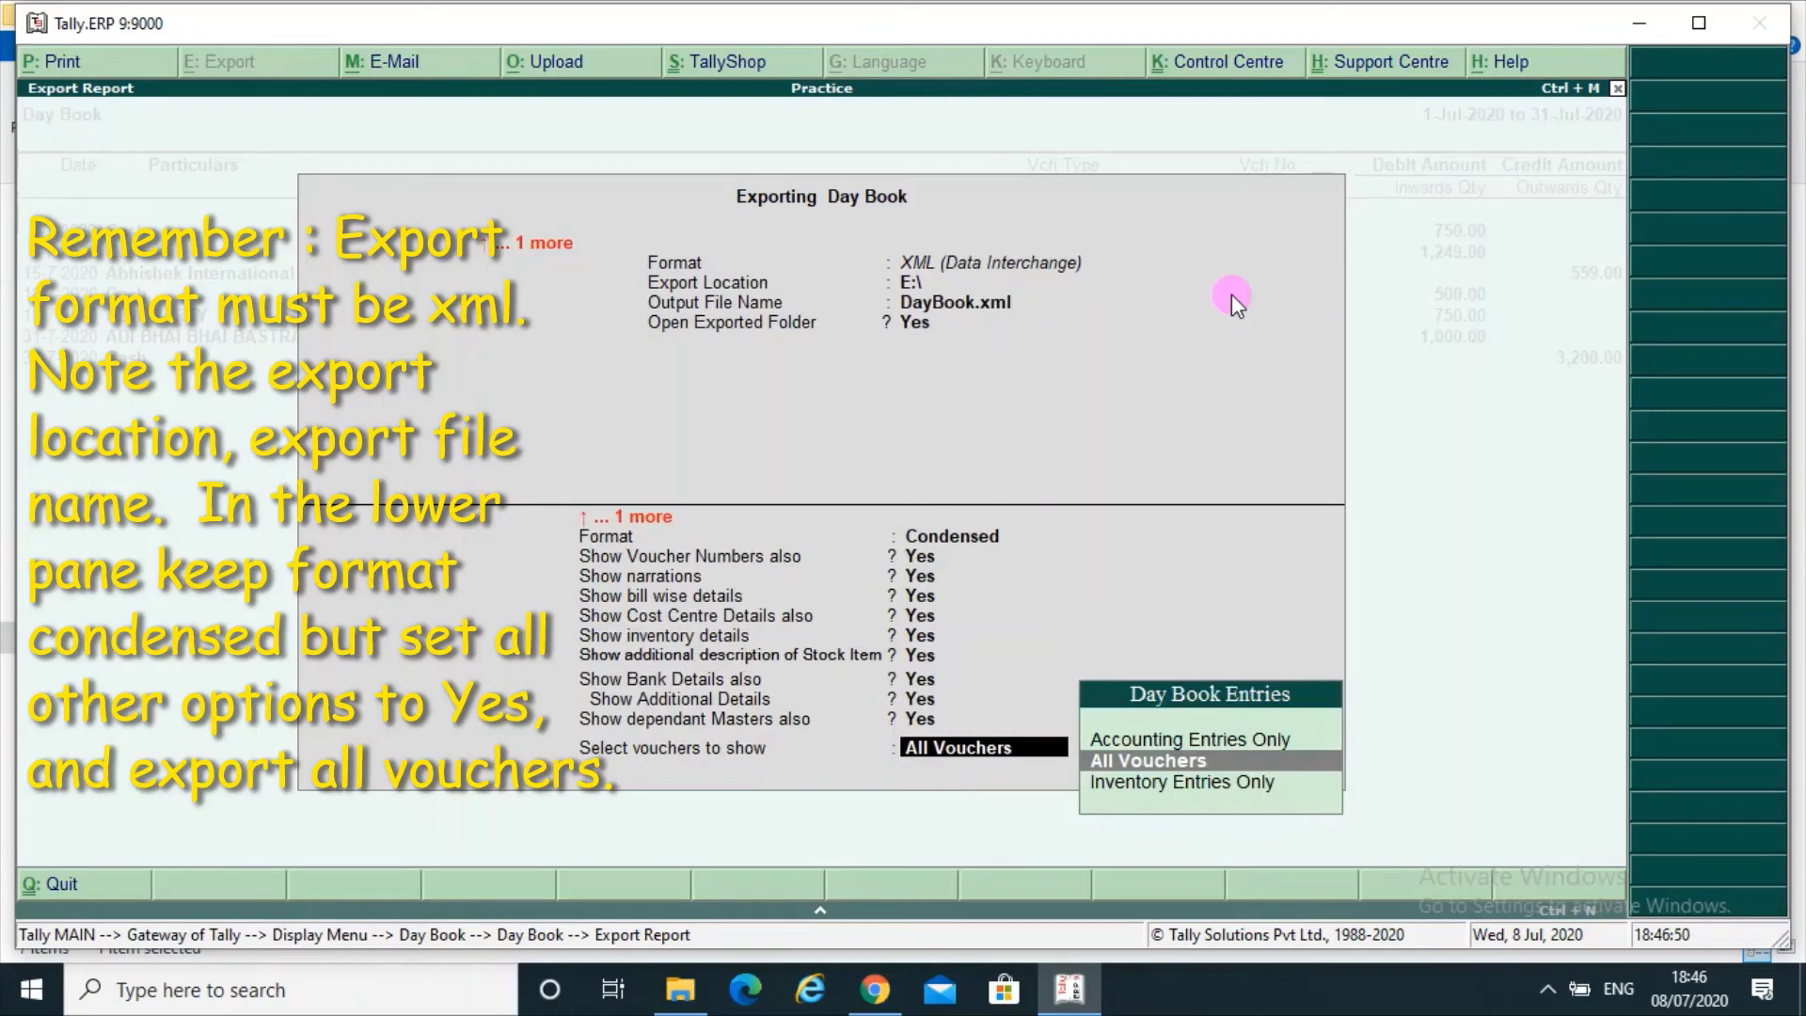
Step: Export All Vouchers, overwriting the existing DayBook.xml, and return from the exported folder to Tally
key(Return)
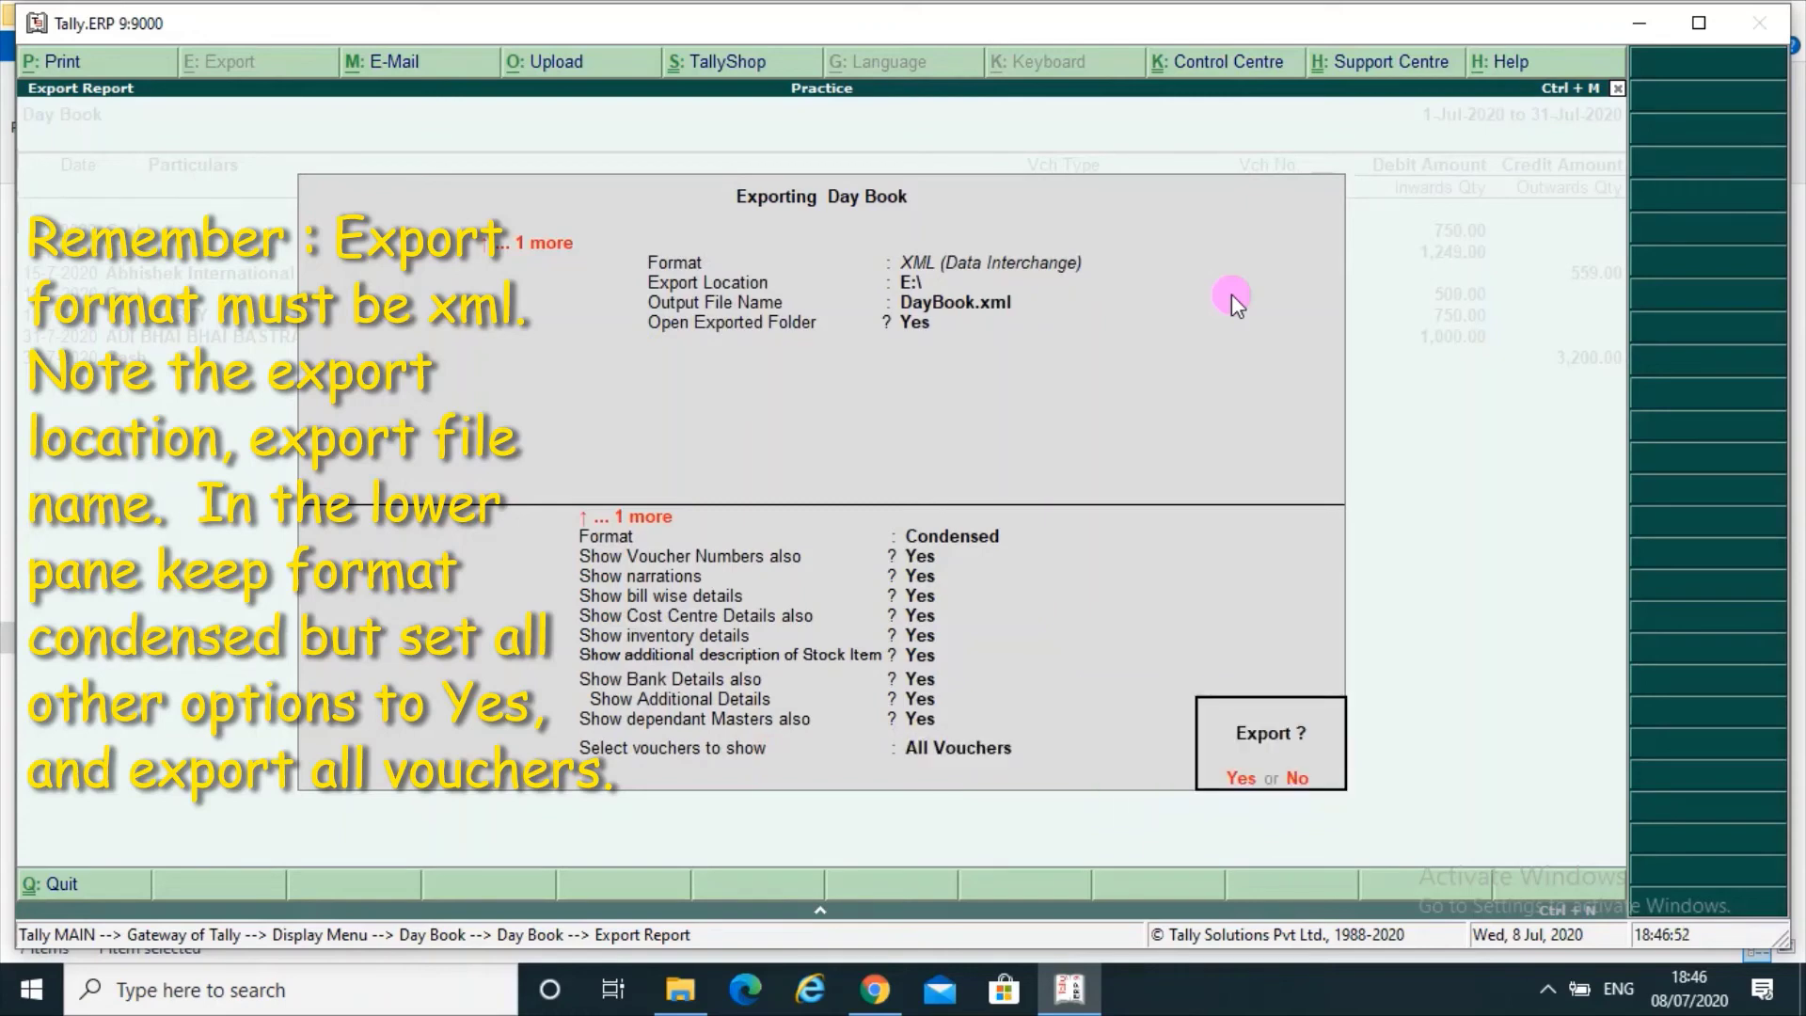
key(Return)
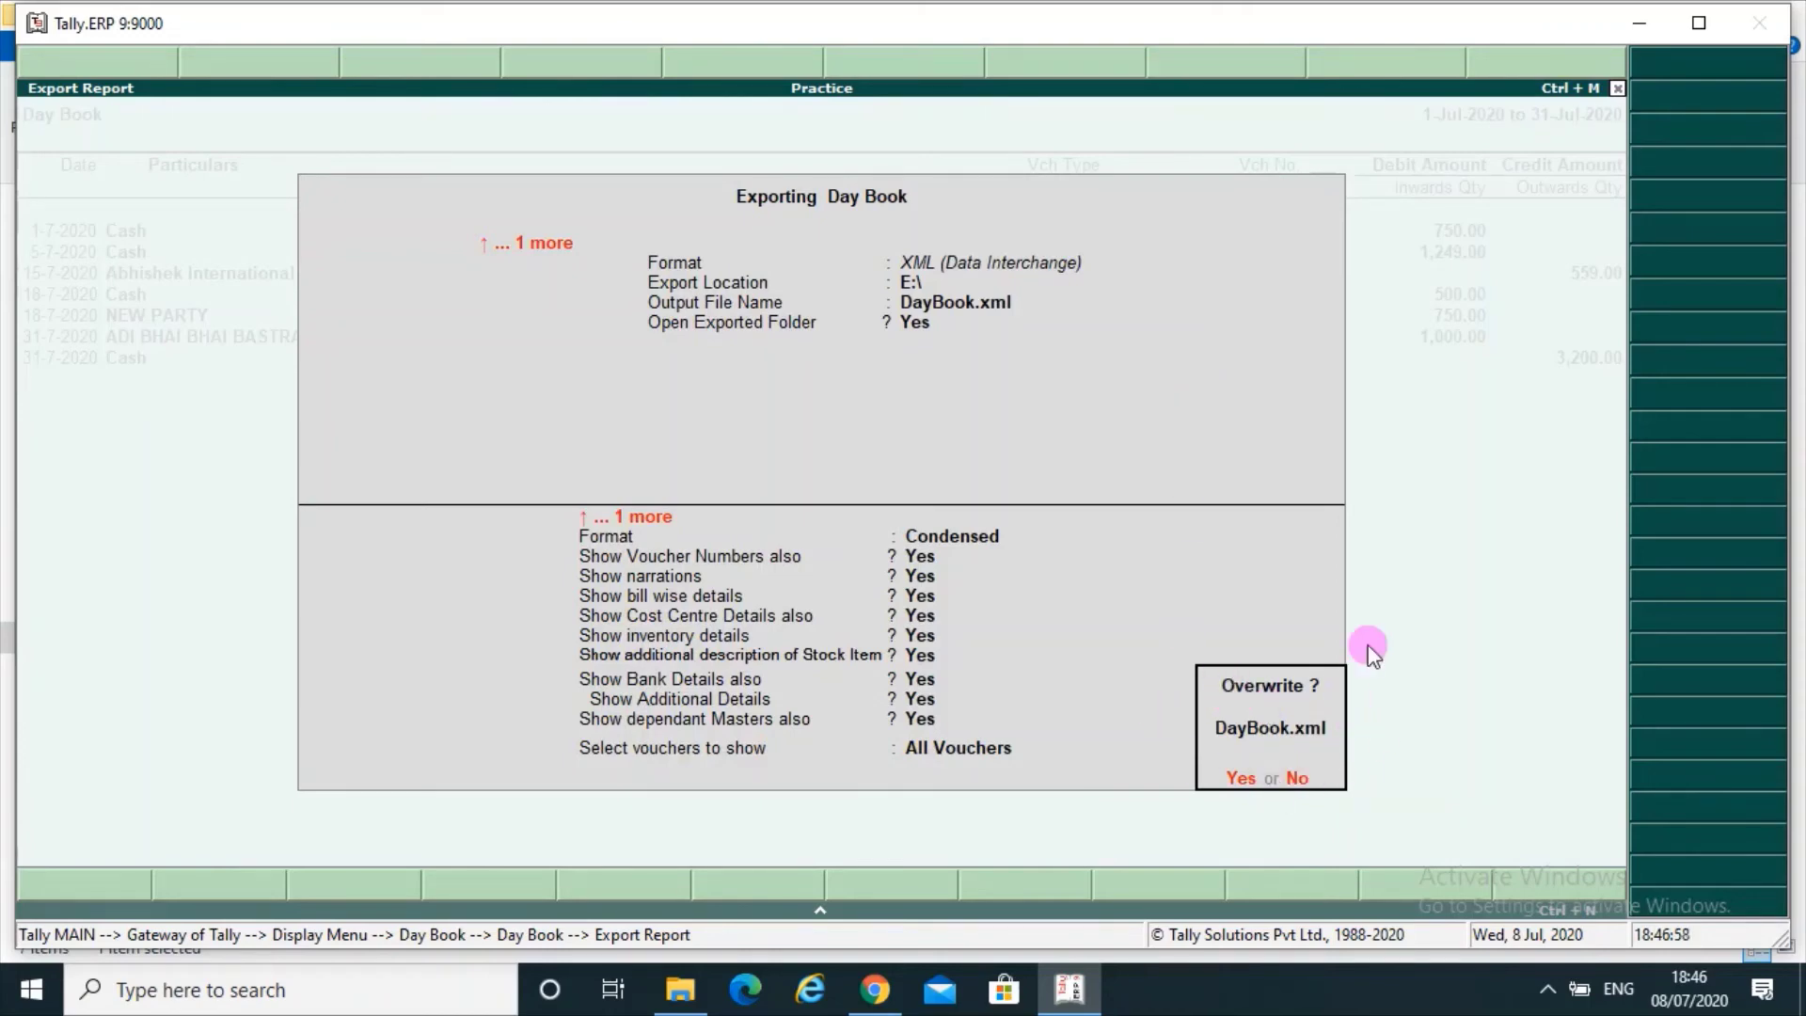
click(1240, 773)
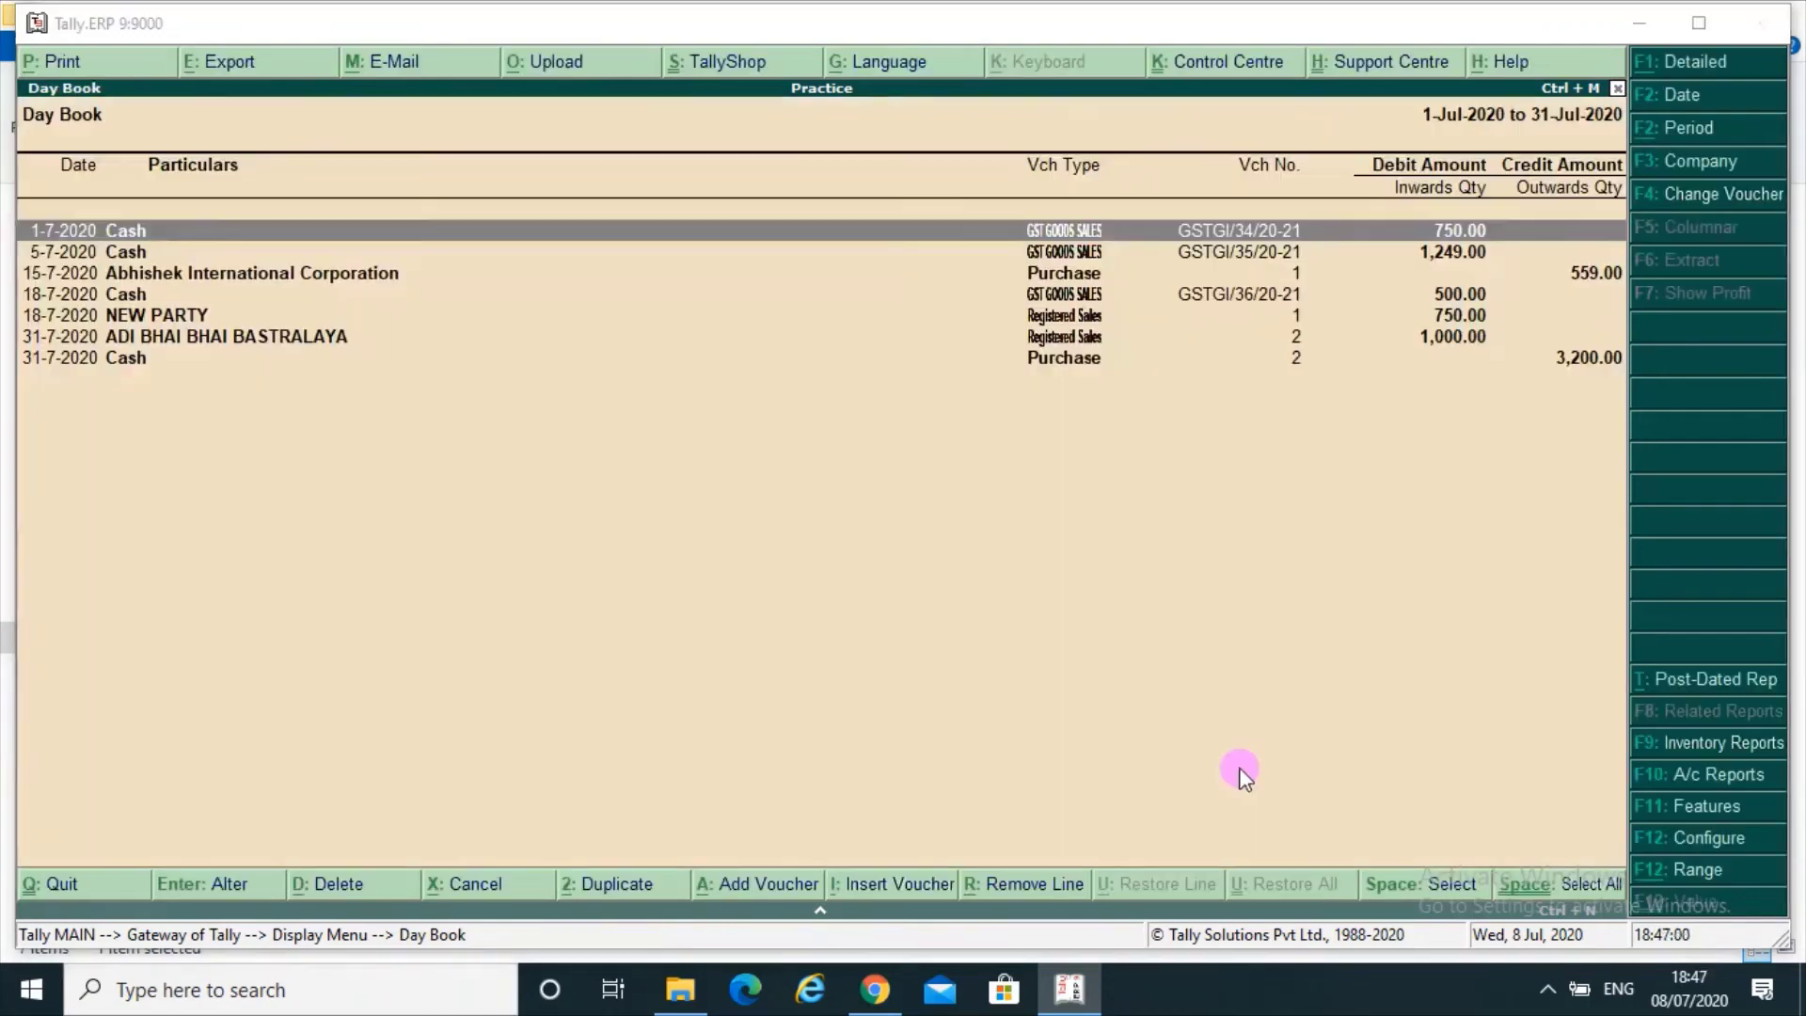
key(alt+Tab)
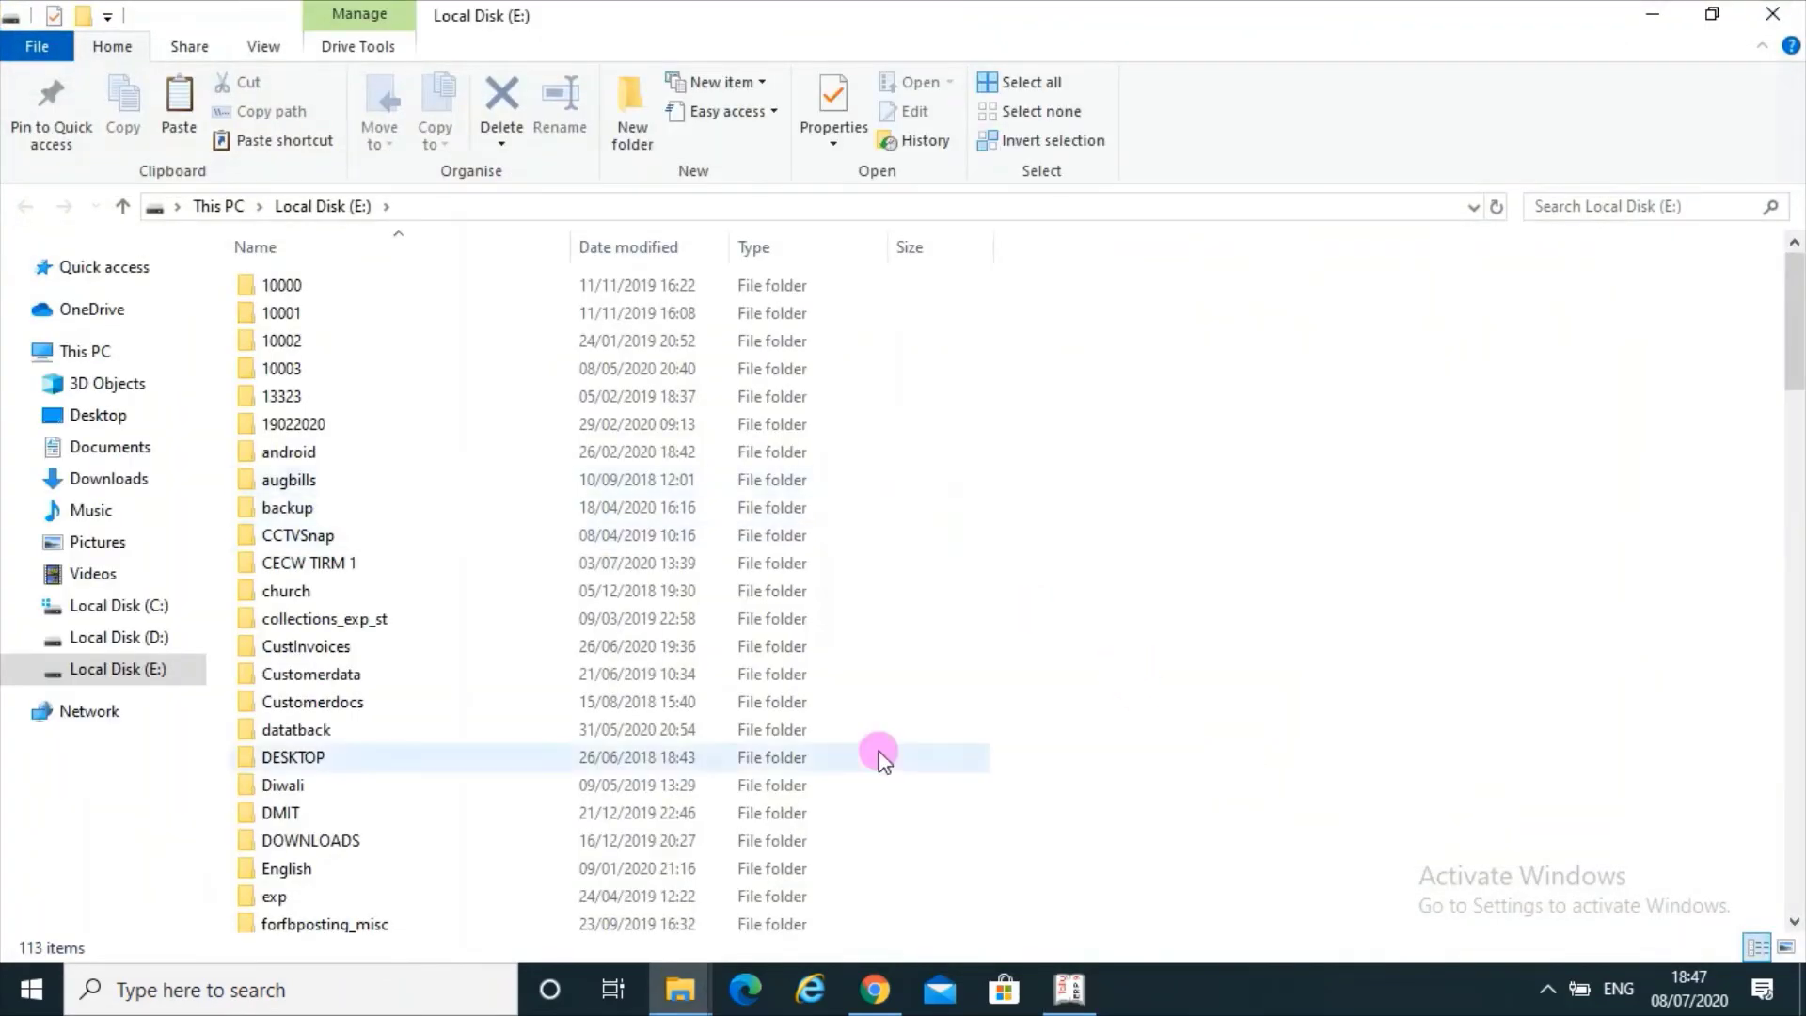
click(1077, 989)
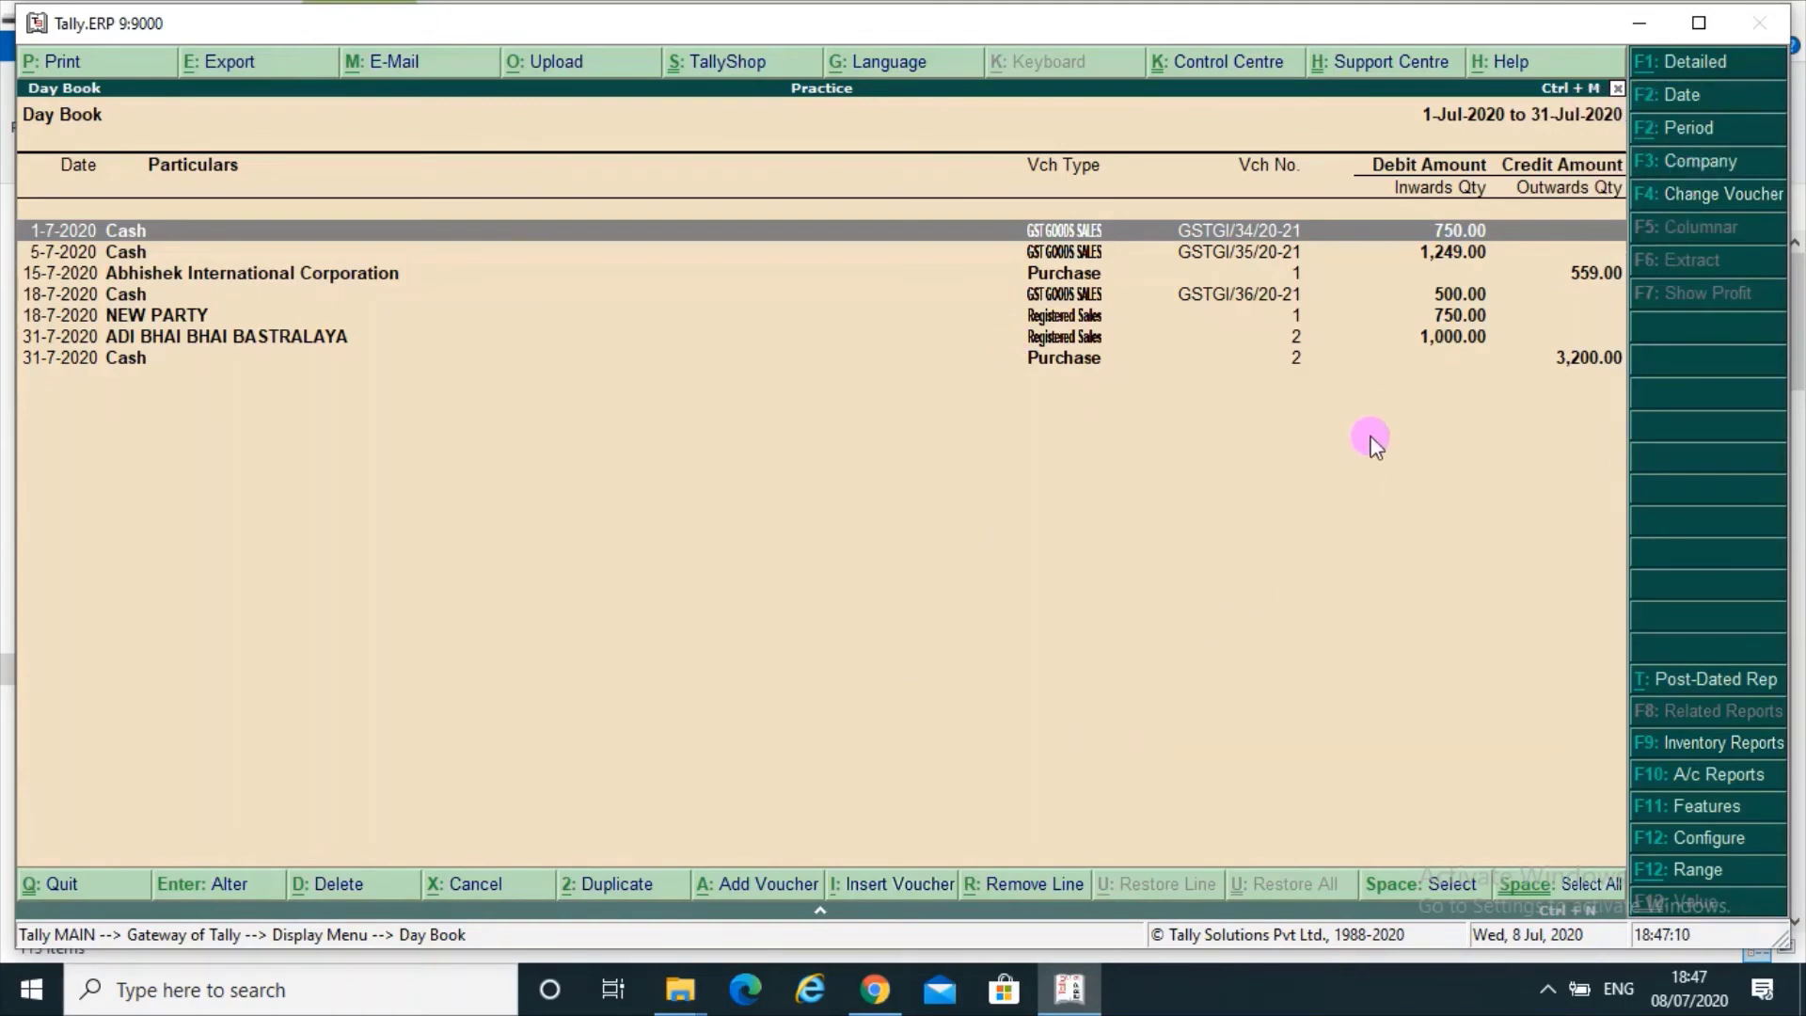
Step: Leave the Day Book and shut the company Practice, keeping DEMO ENTERPRISE loaded
key(Escape)
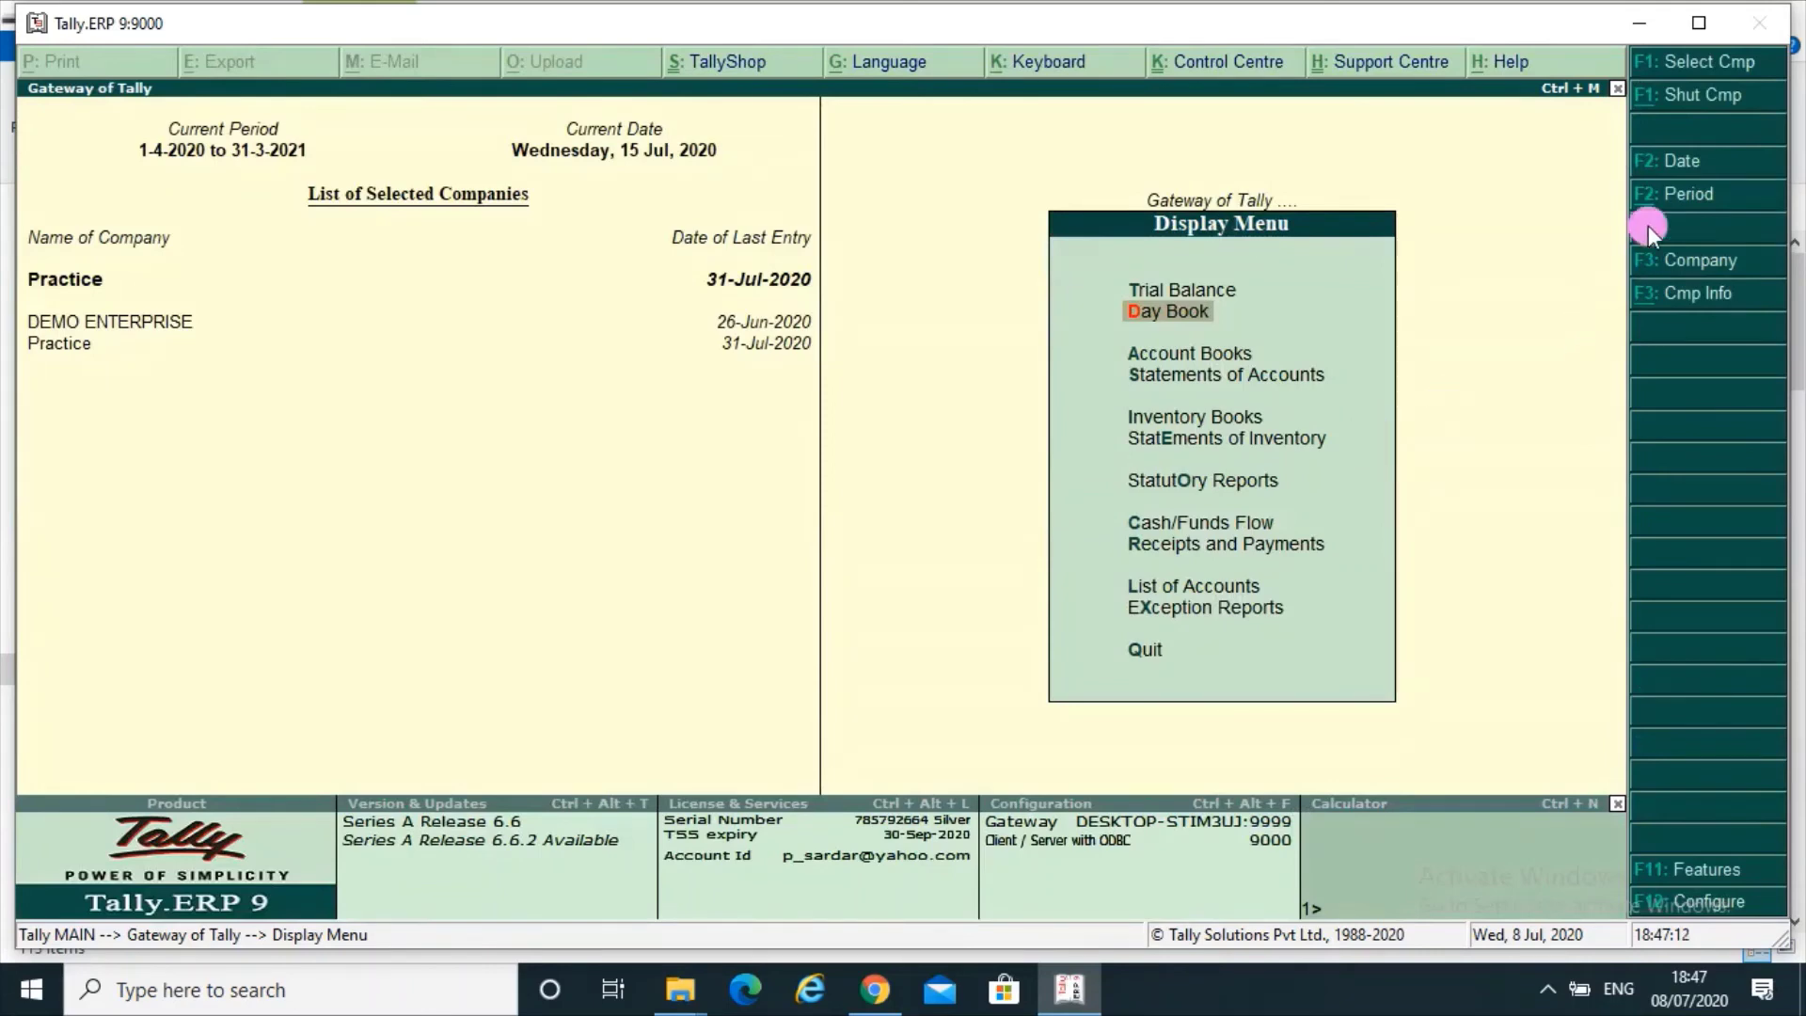
click(1686, 104)
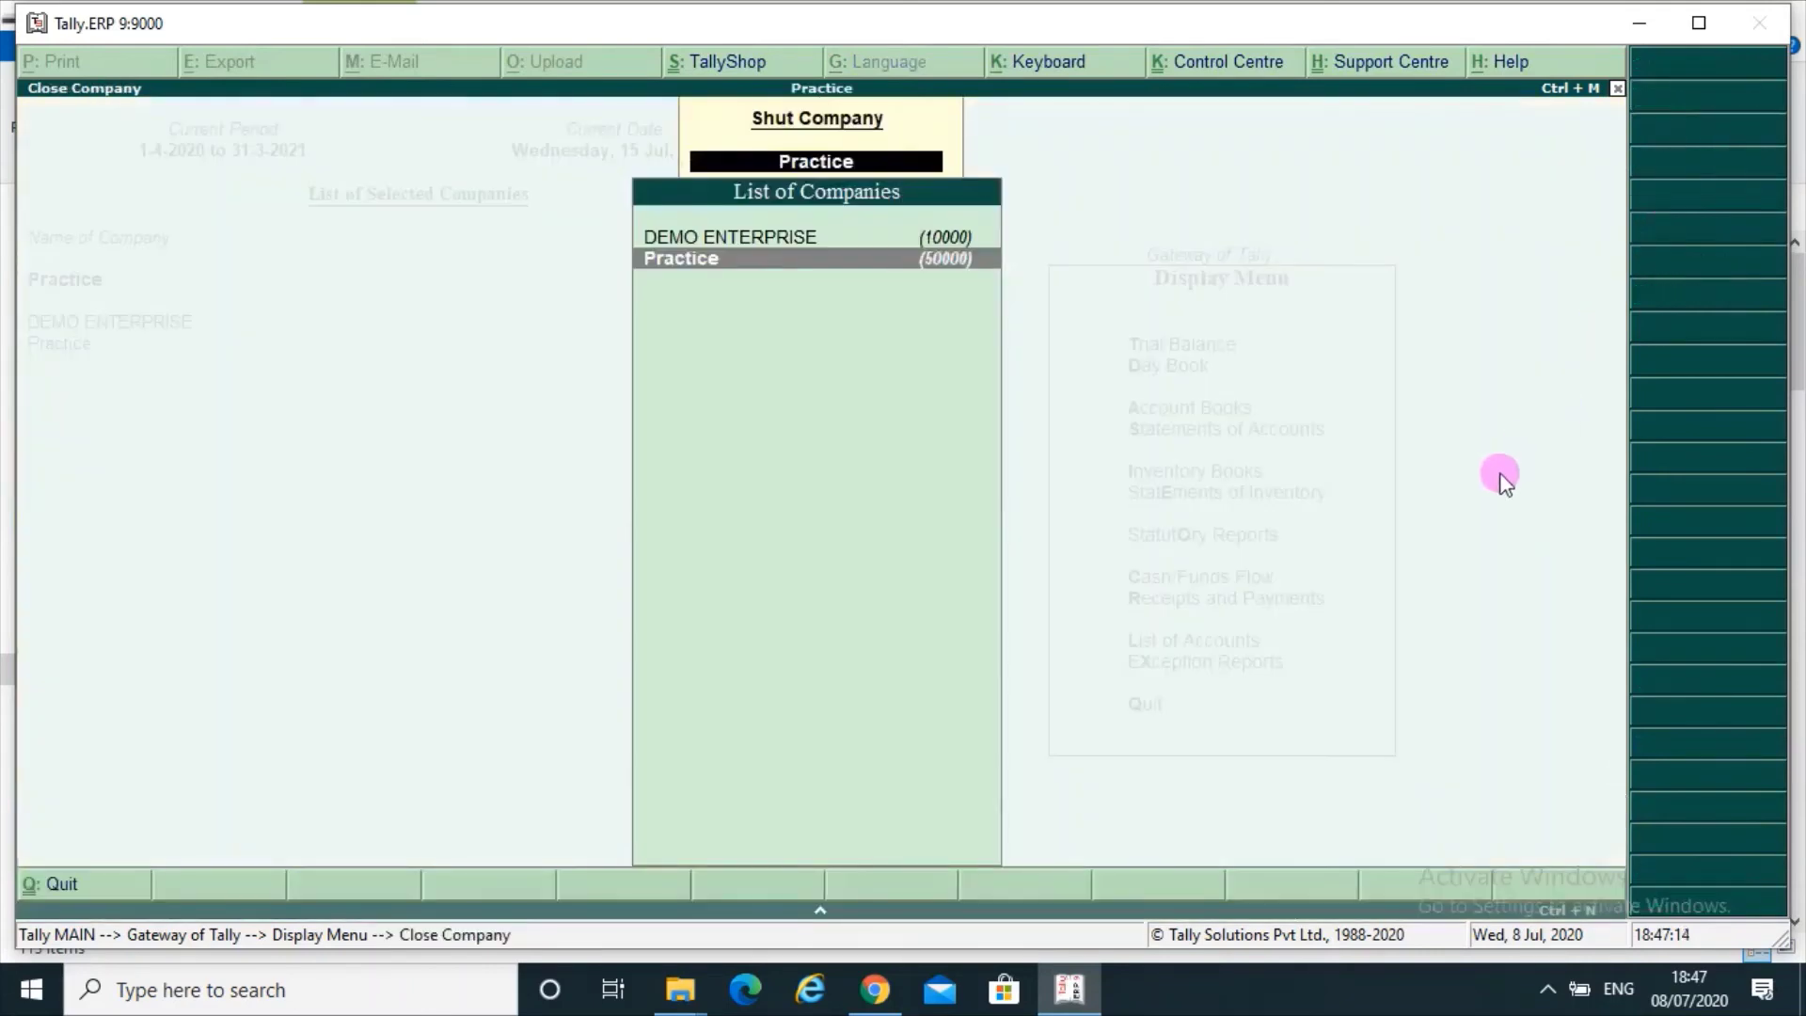
key(Return)
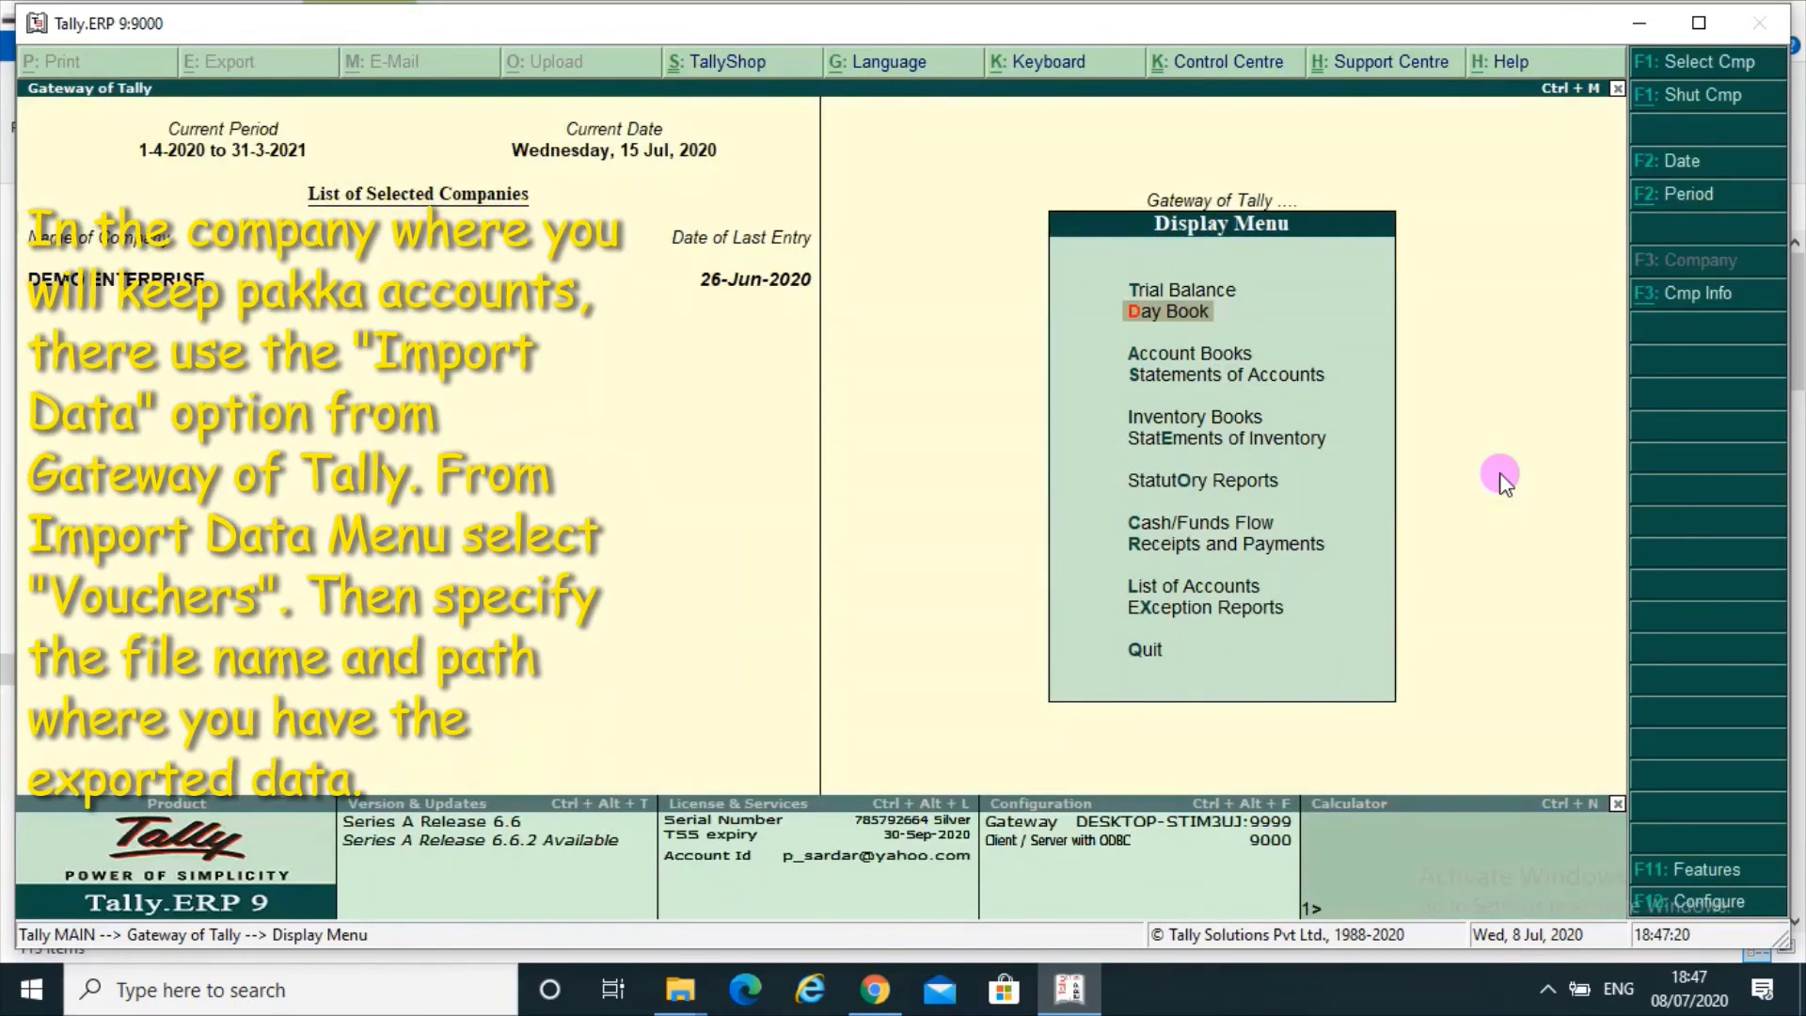
Step: Import vouchers into DEMO ENTERPRISE from the file E:\DAYBOOK.XML
key(Up)
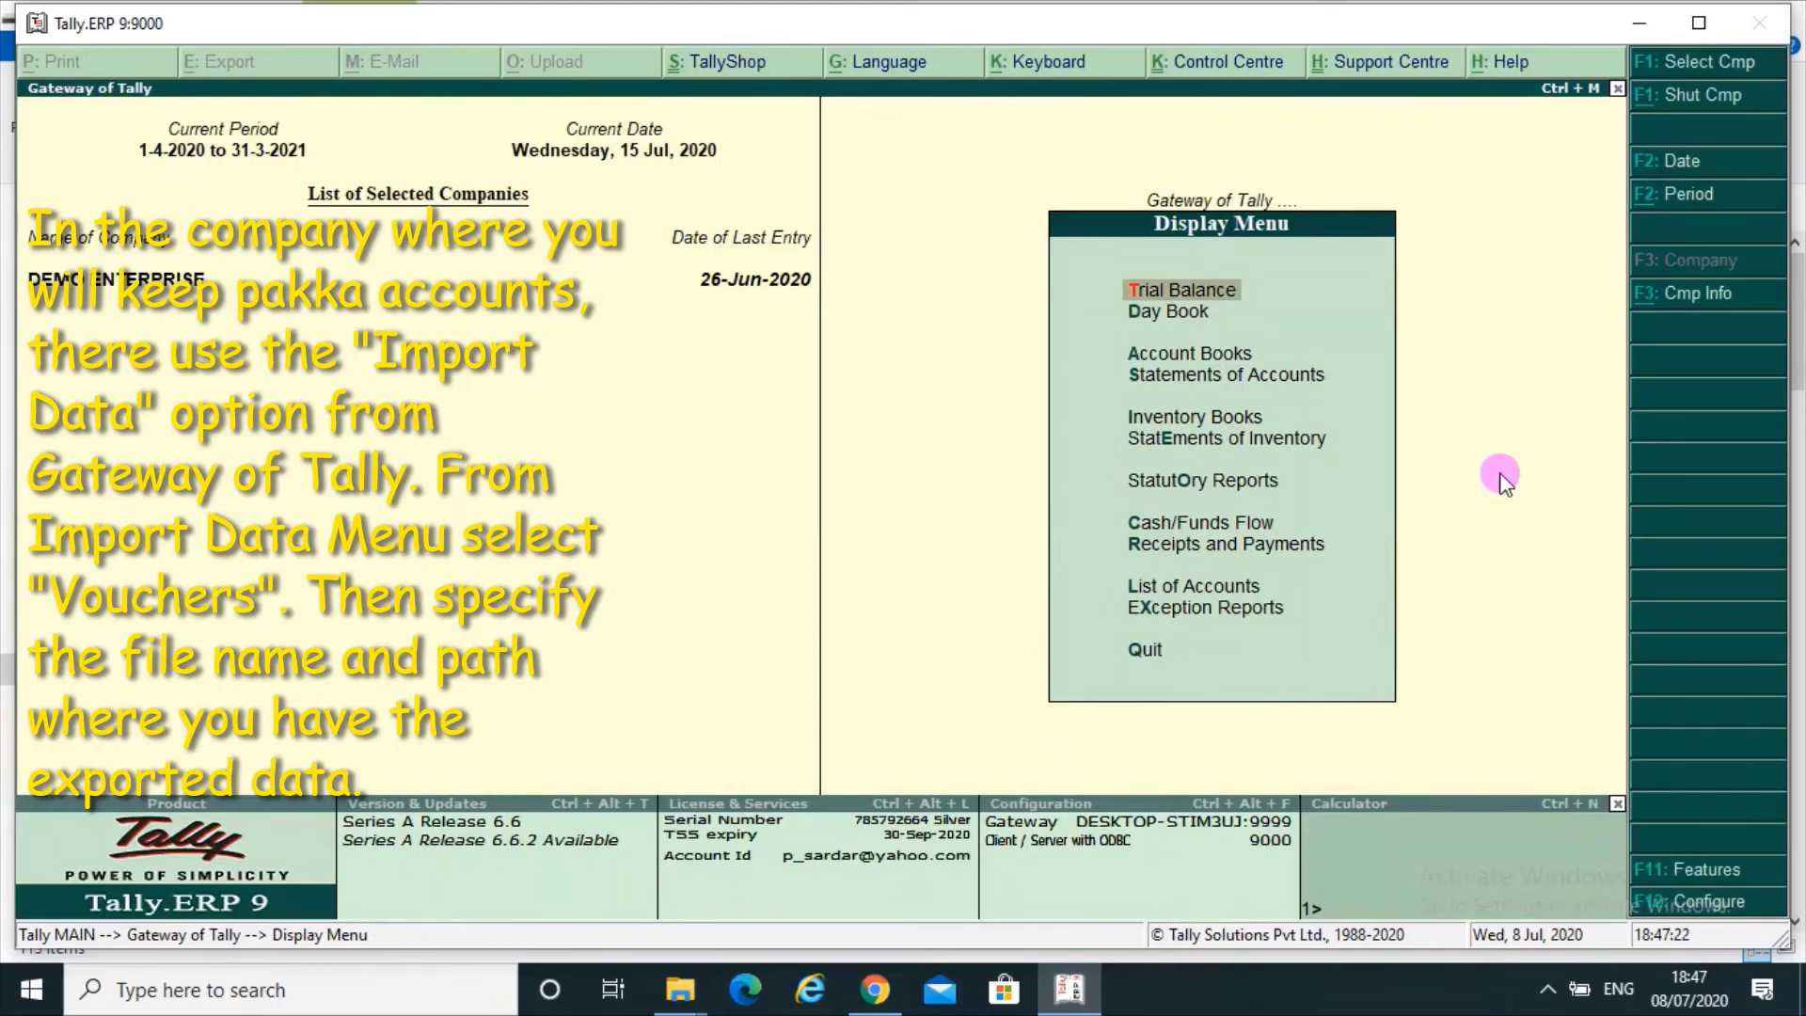
key(Escape)
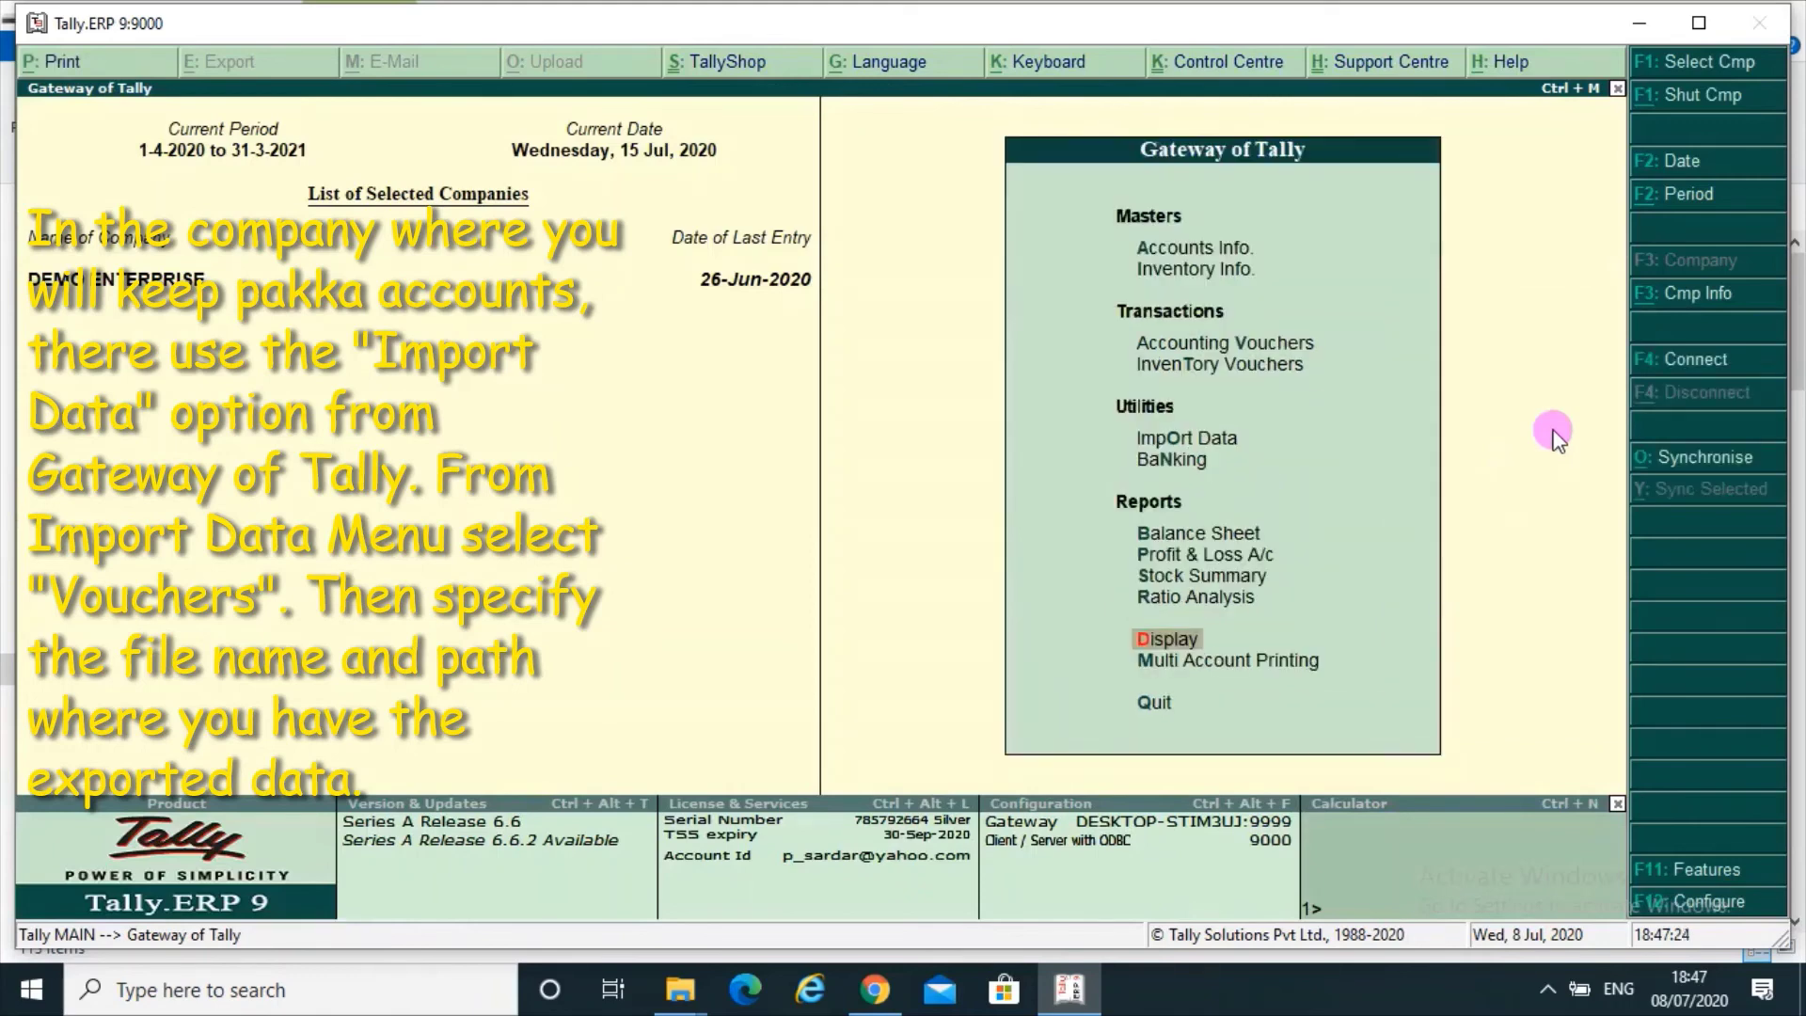
click(1199, 438)
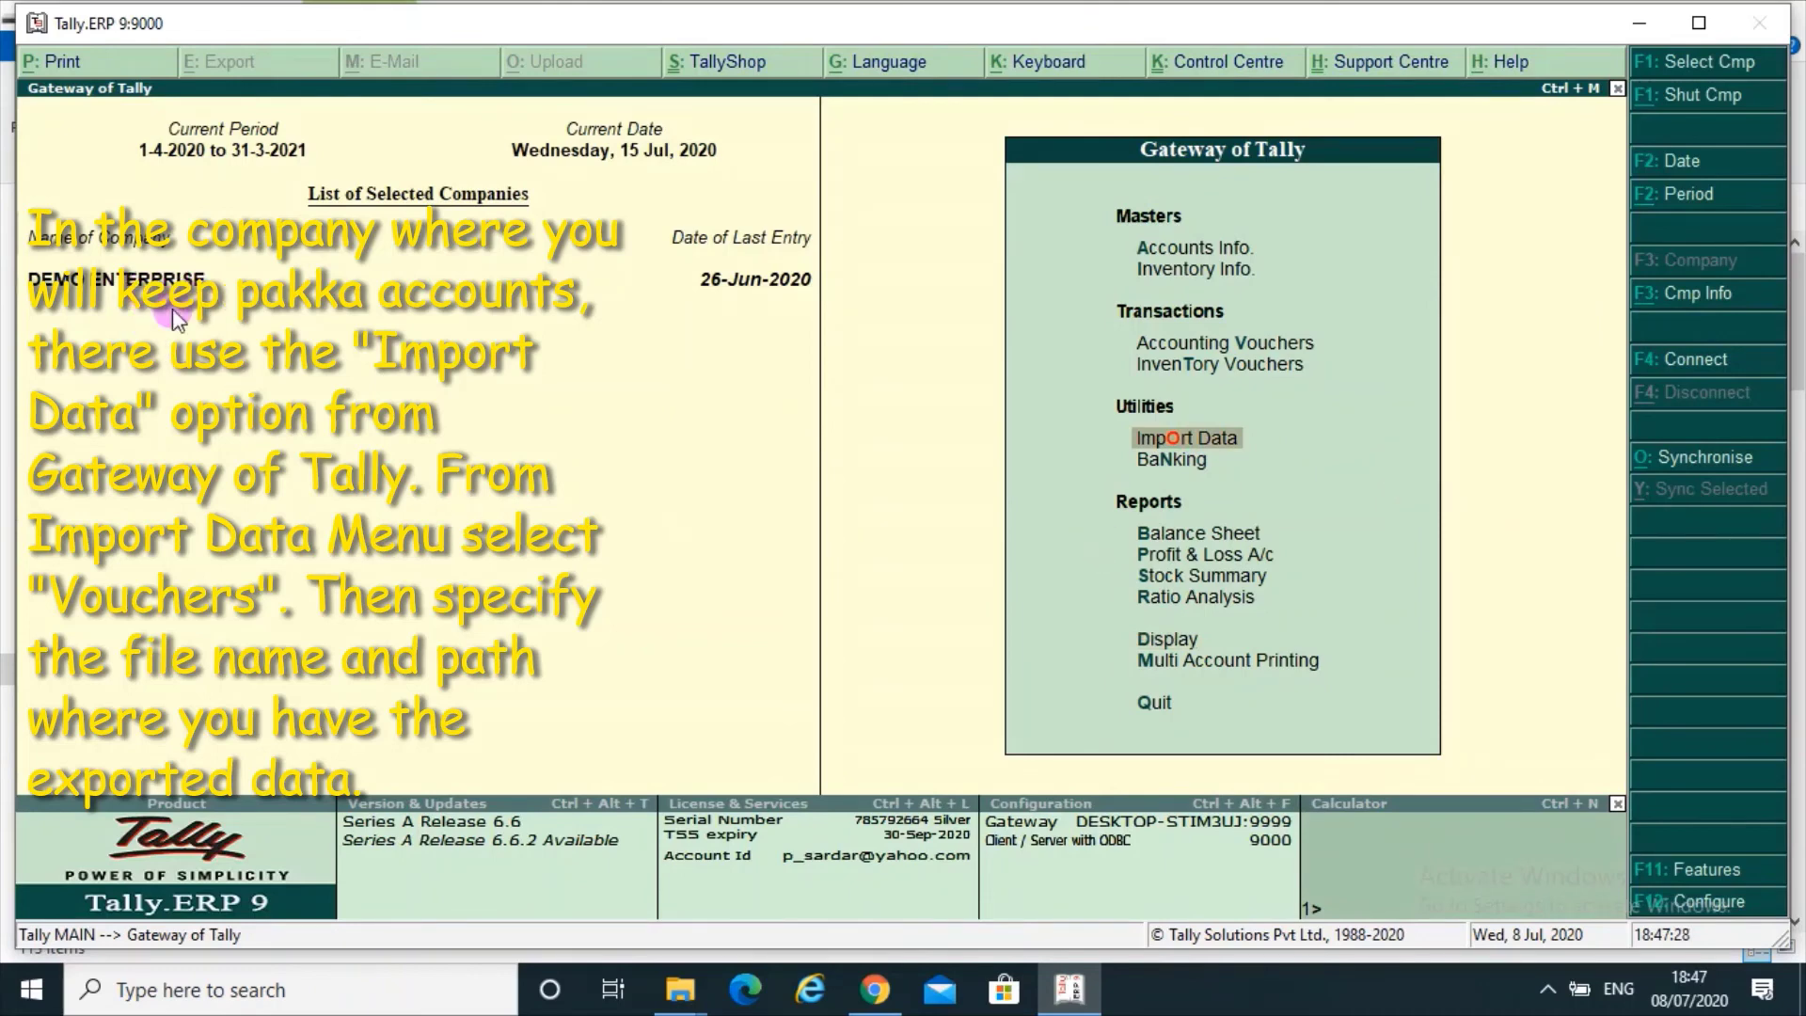
click(1341, 442)
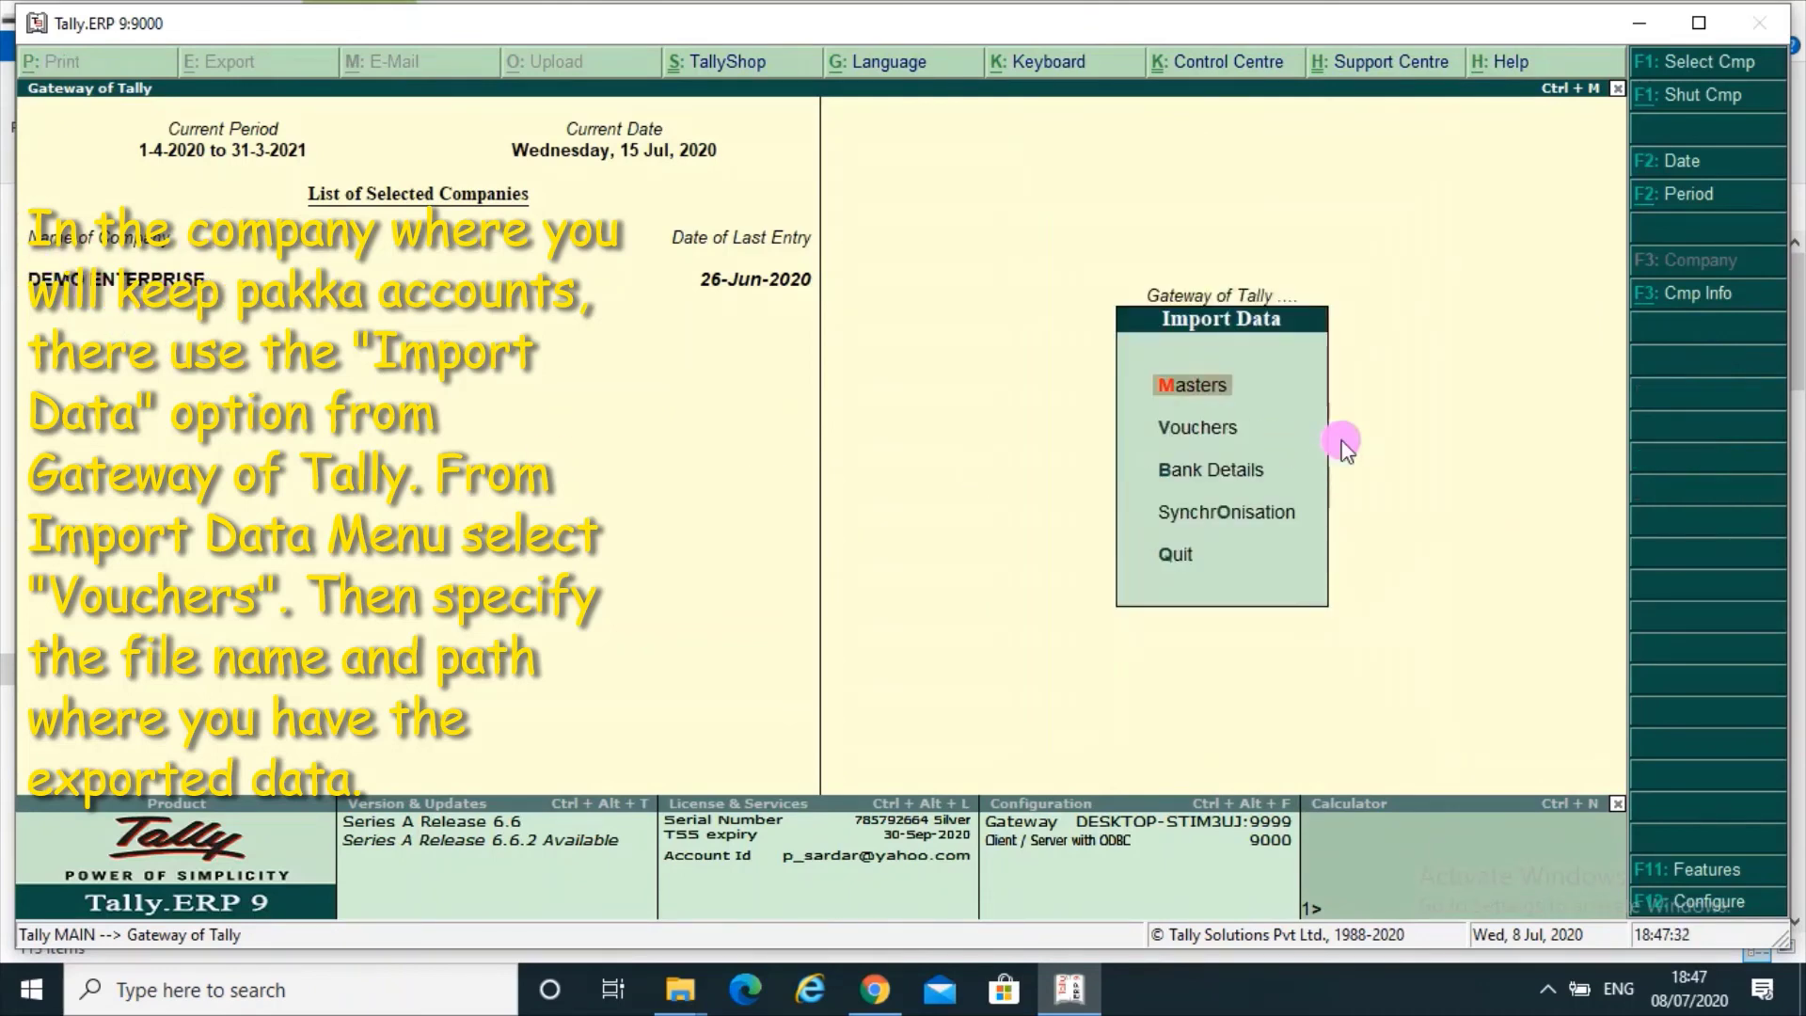
key(Down)
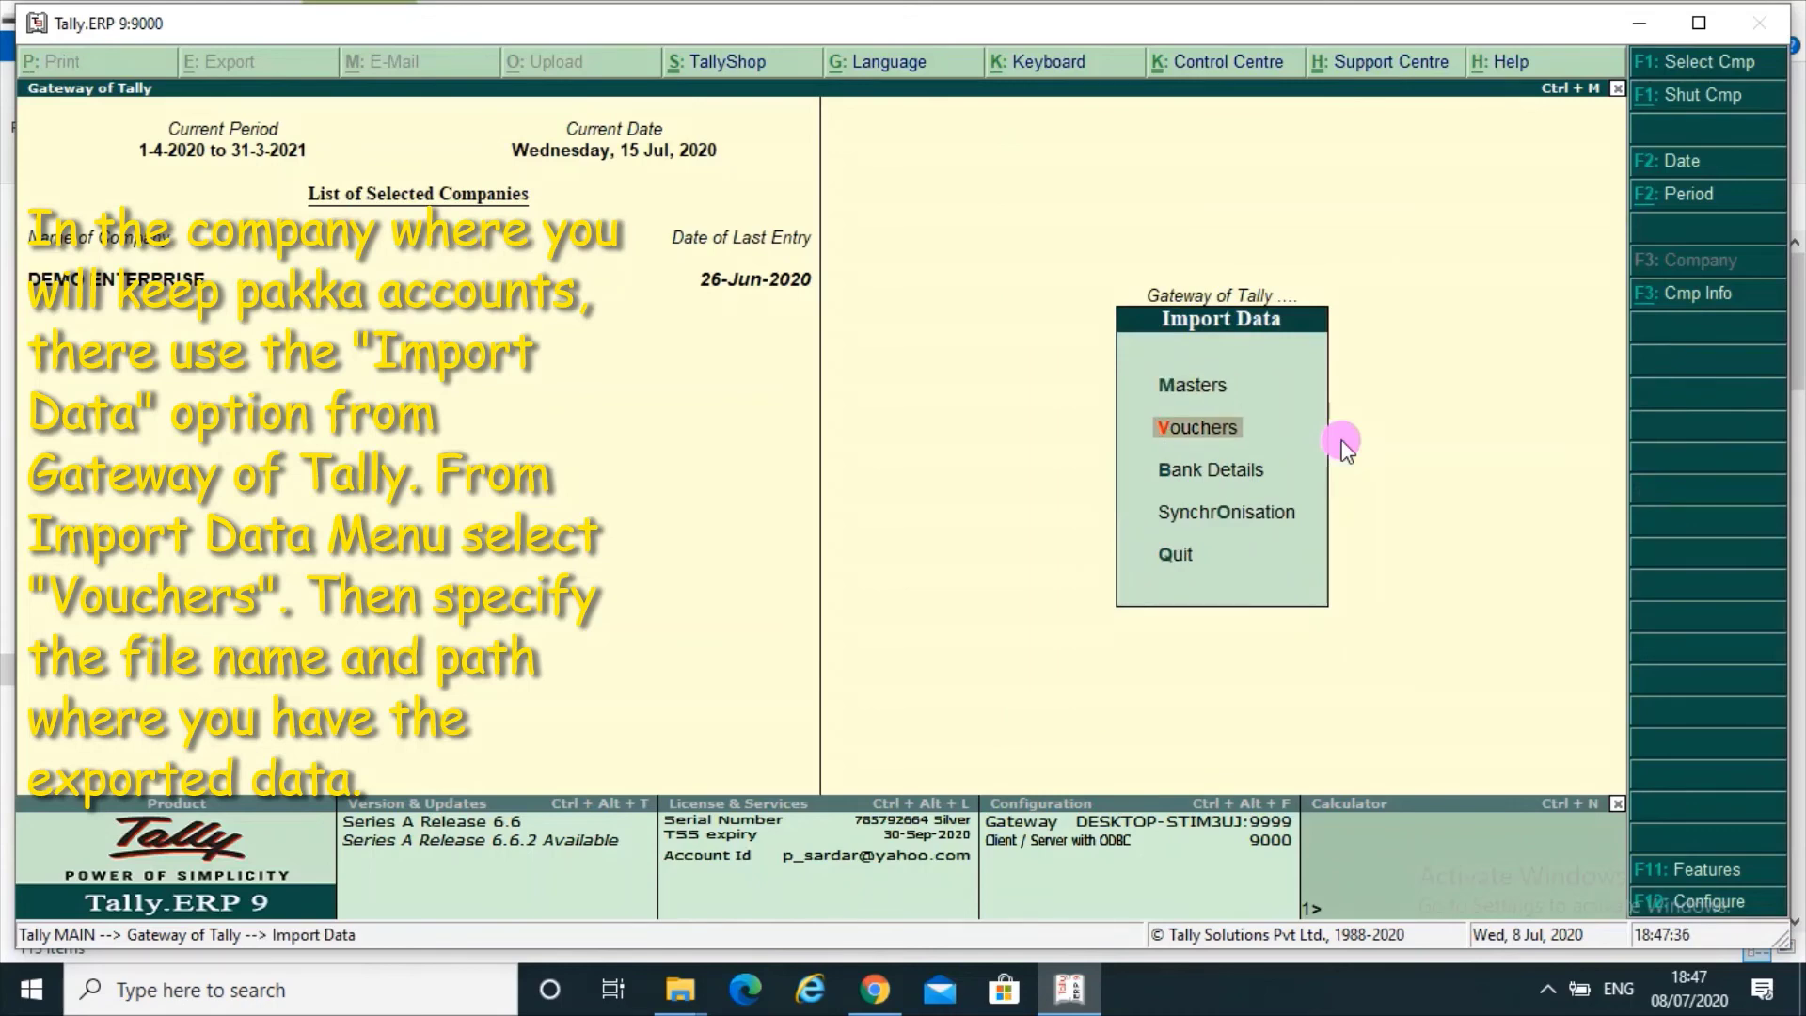
key(Return)
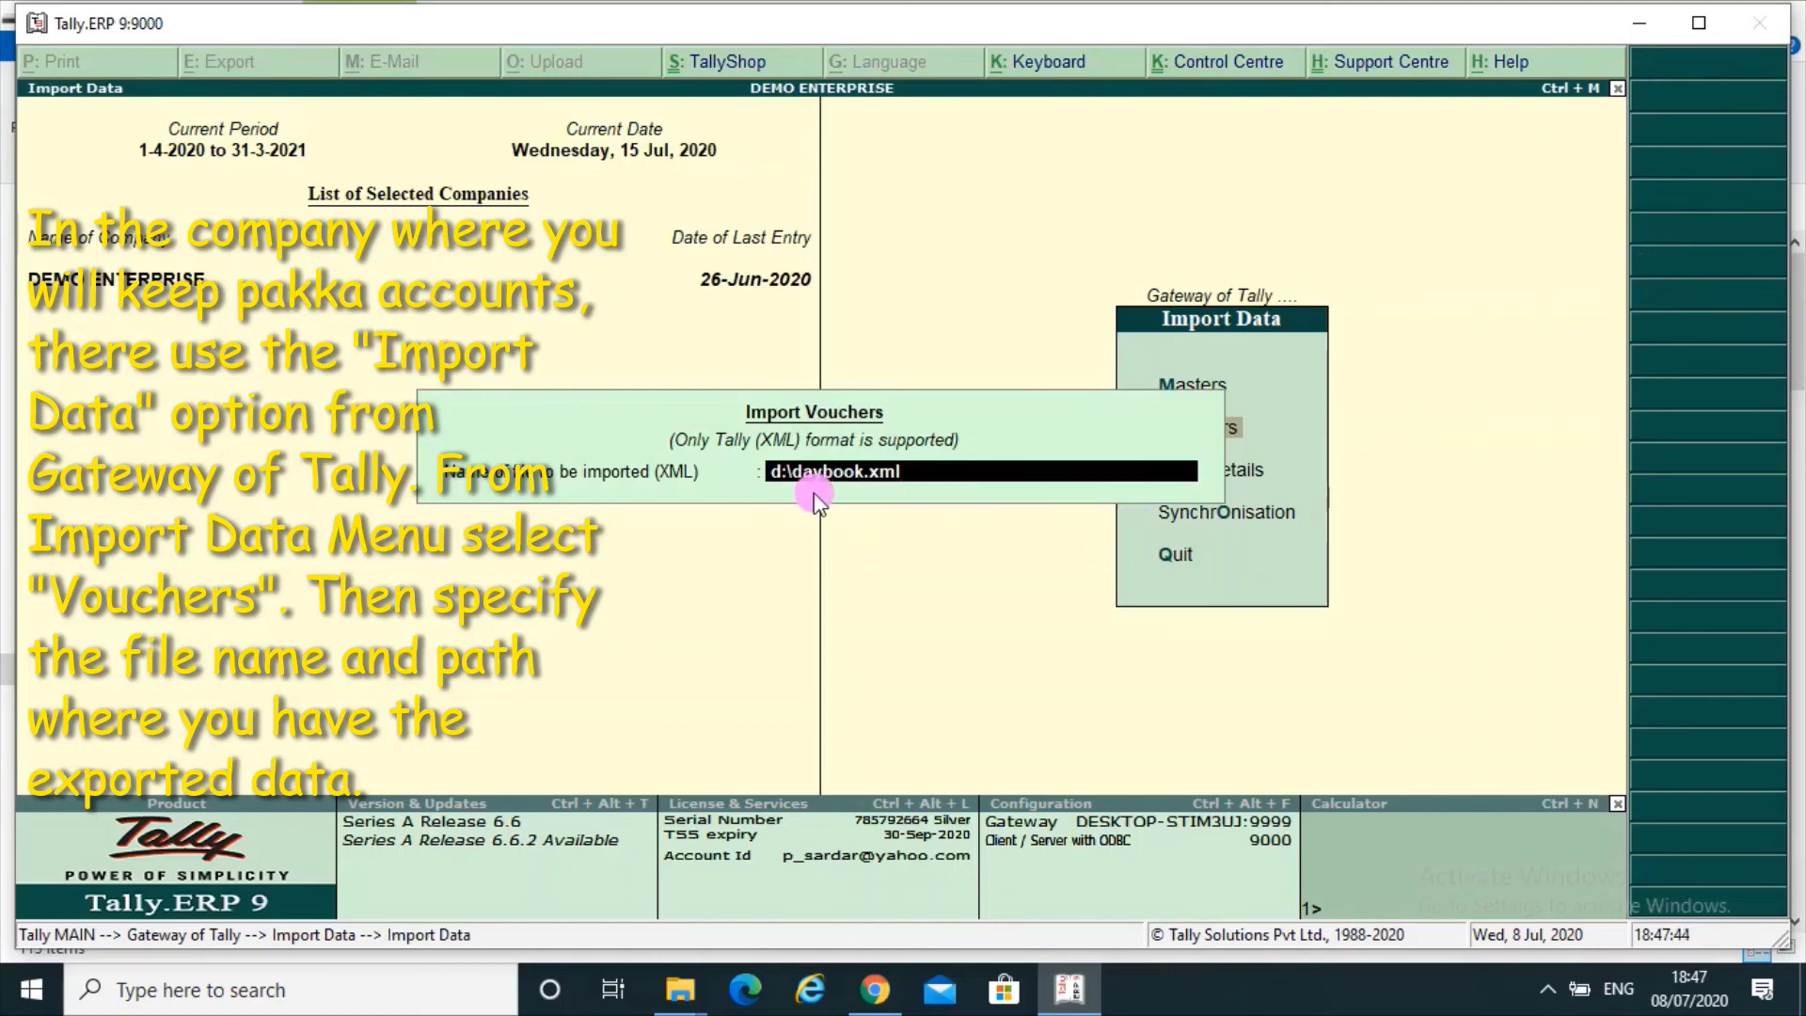
text(E:\DAYBOOK.XML)
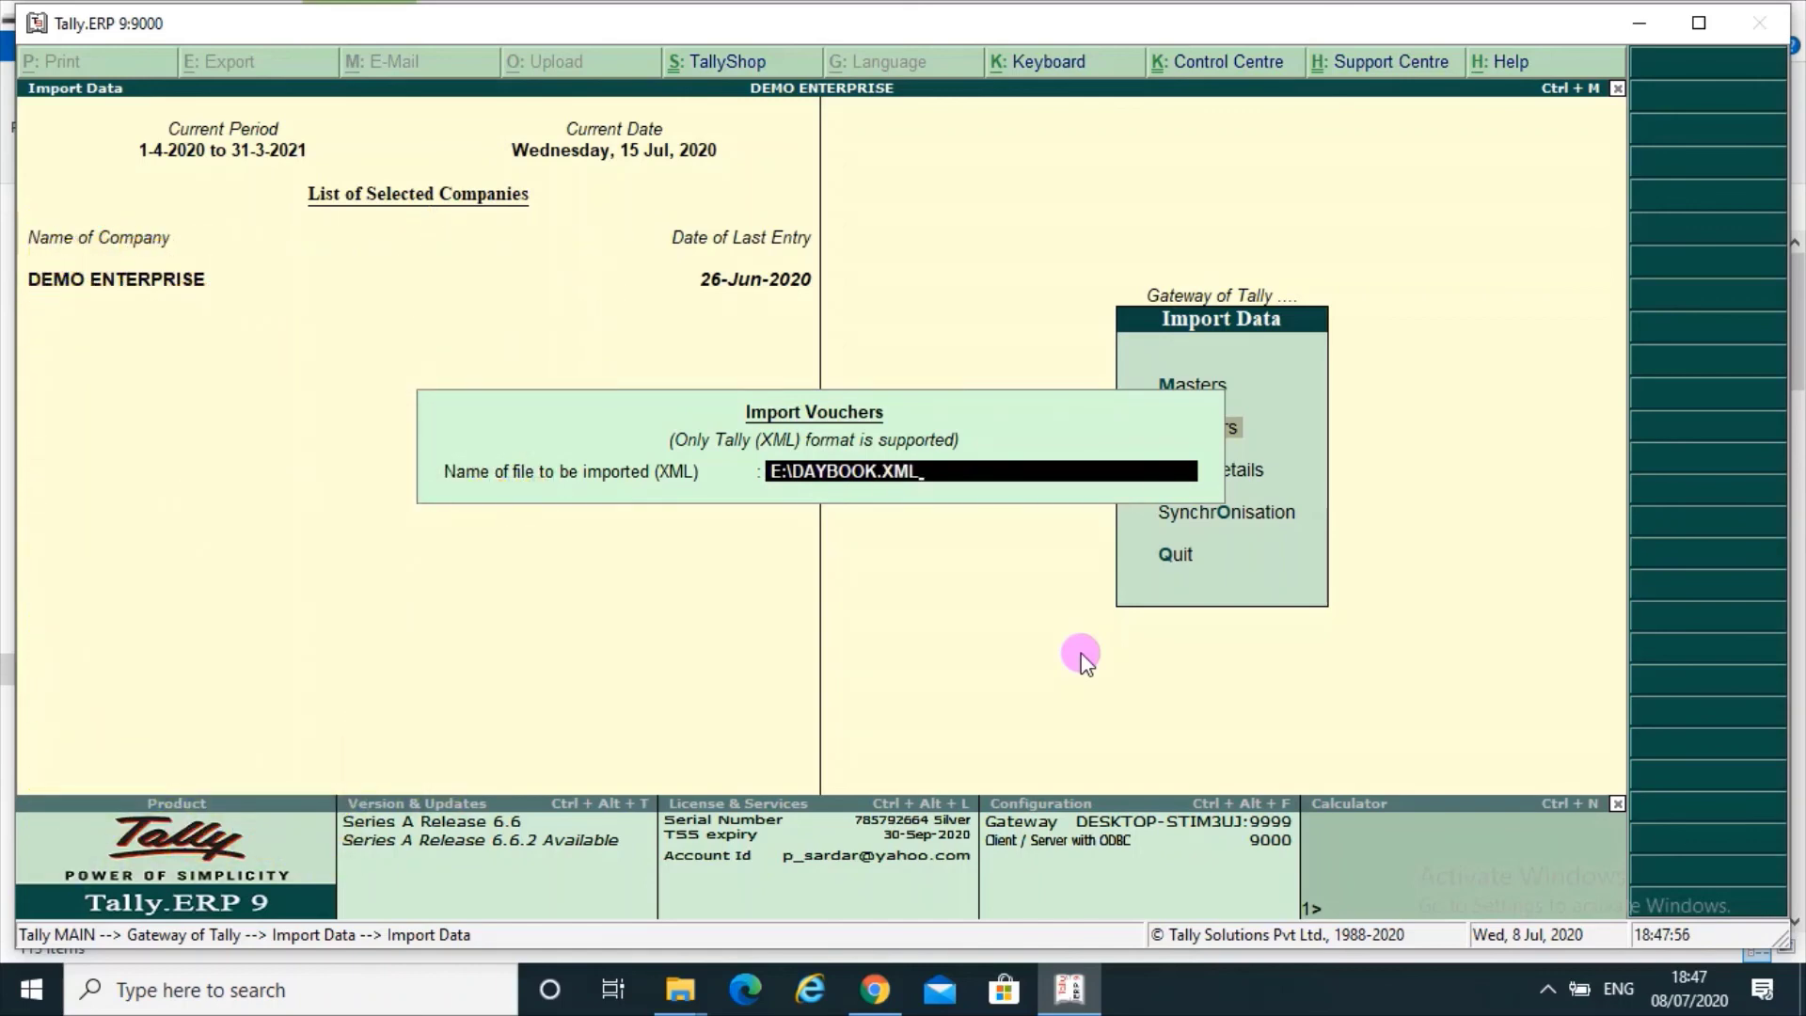
key(Return)
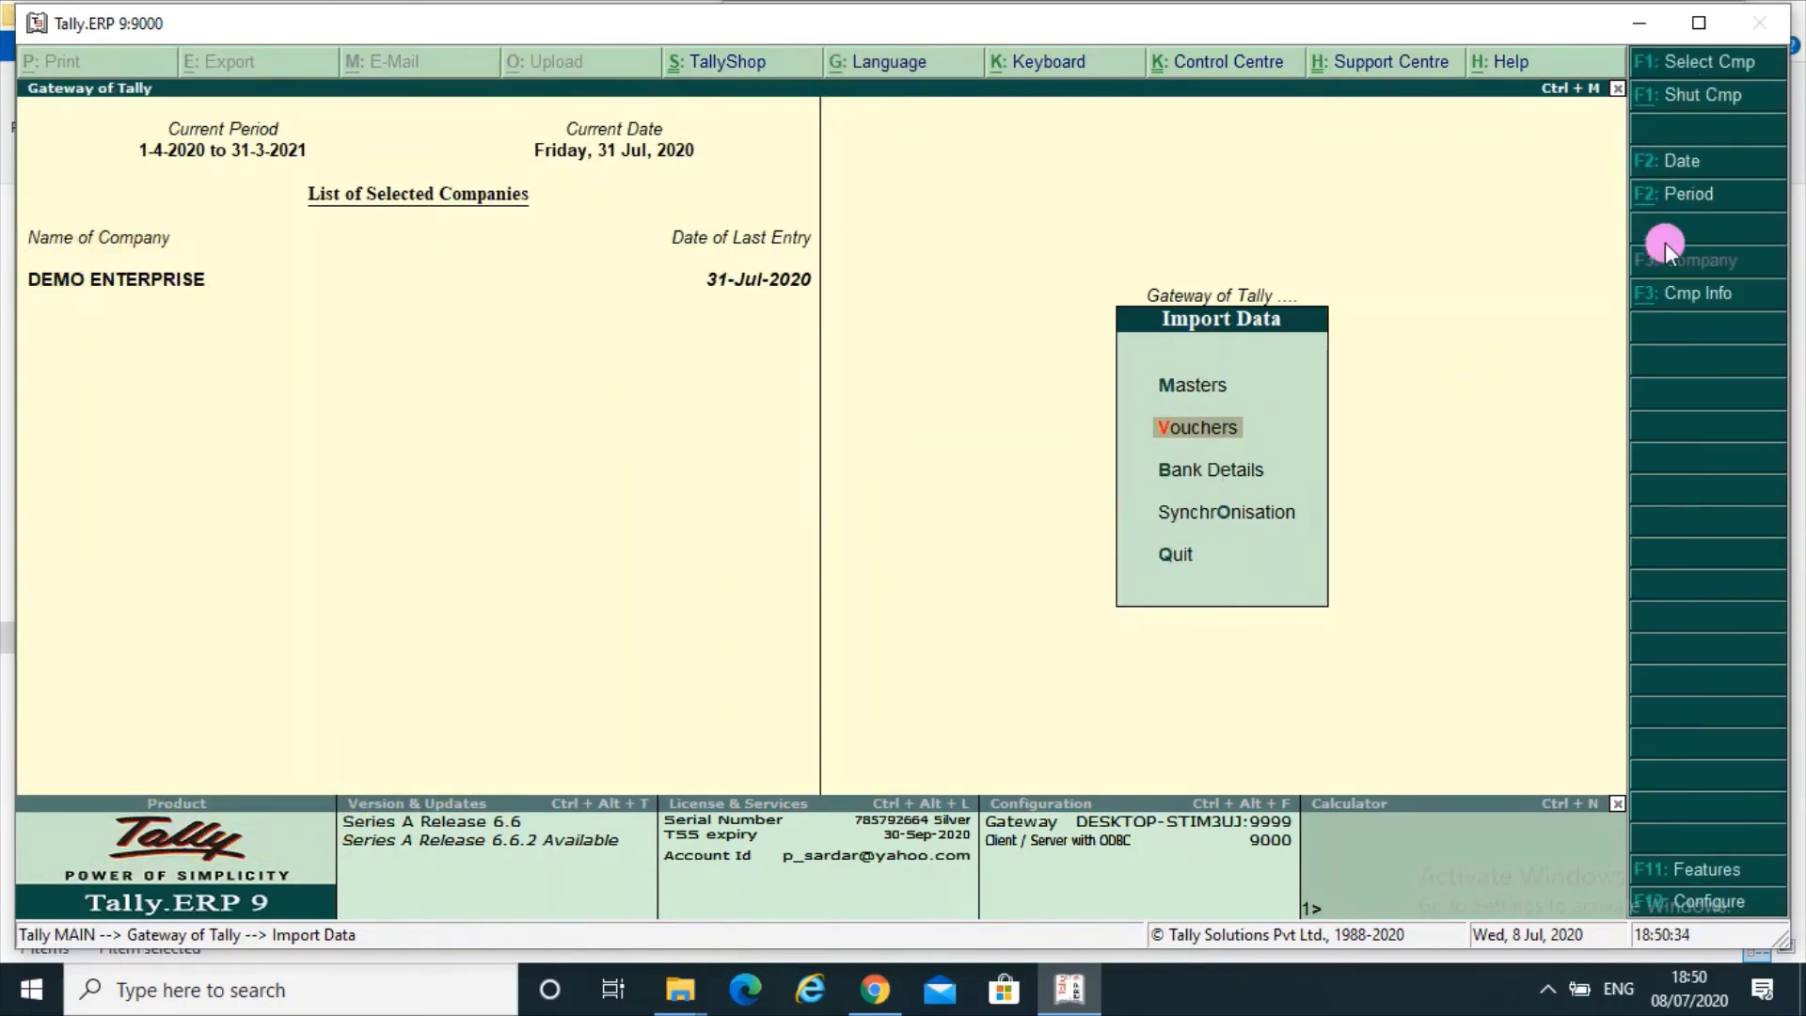
Step: Display the Day Book of DEMO ENTERPRISE for the period 1-7-2020 to 31-7-2020
key(Escape)
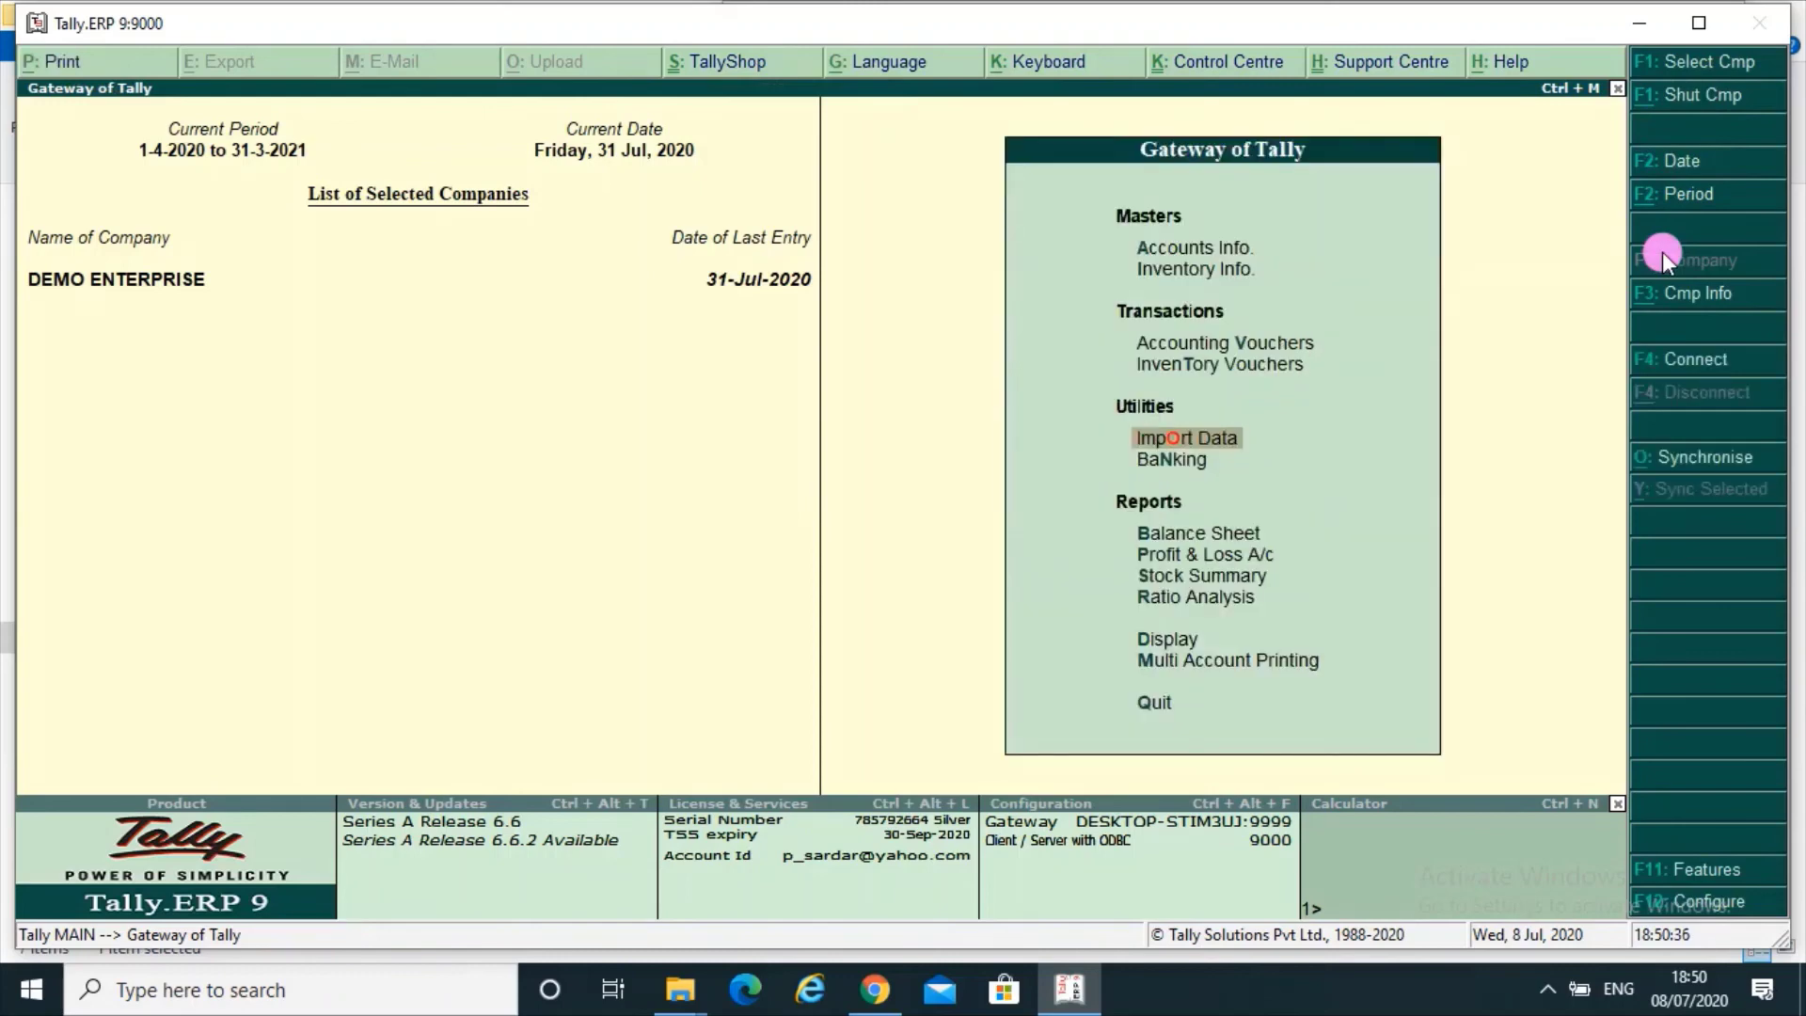
key(d)
key(d)
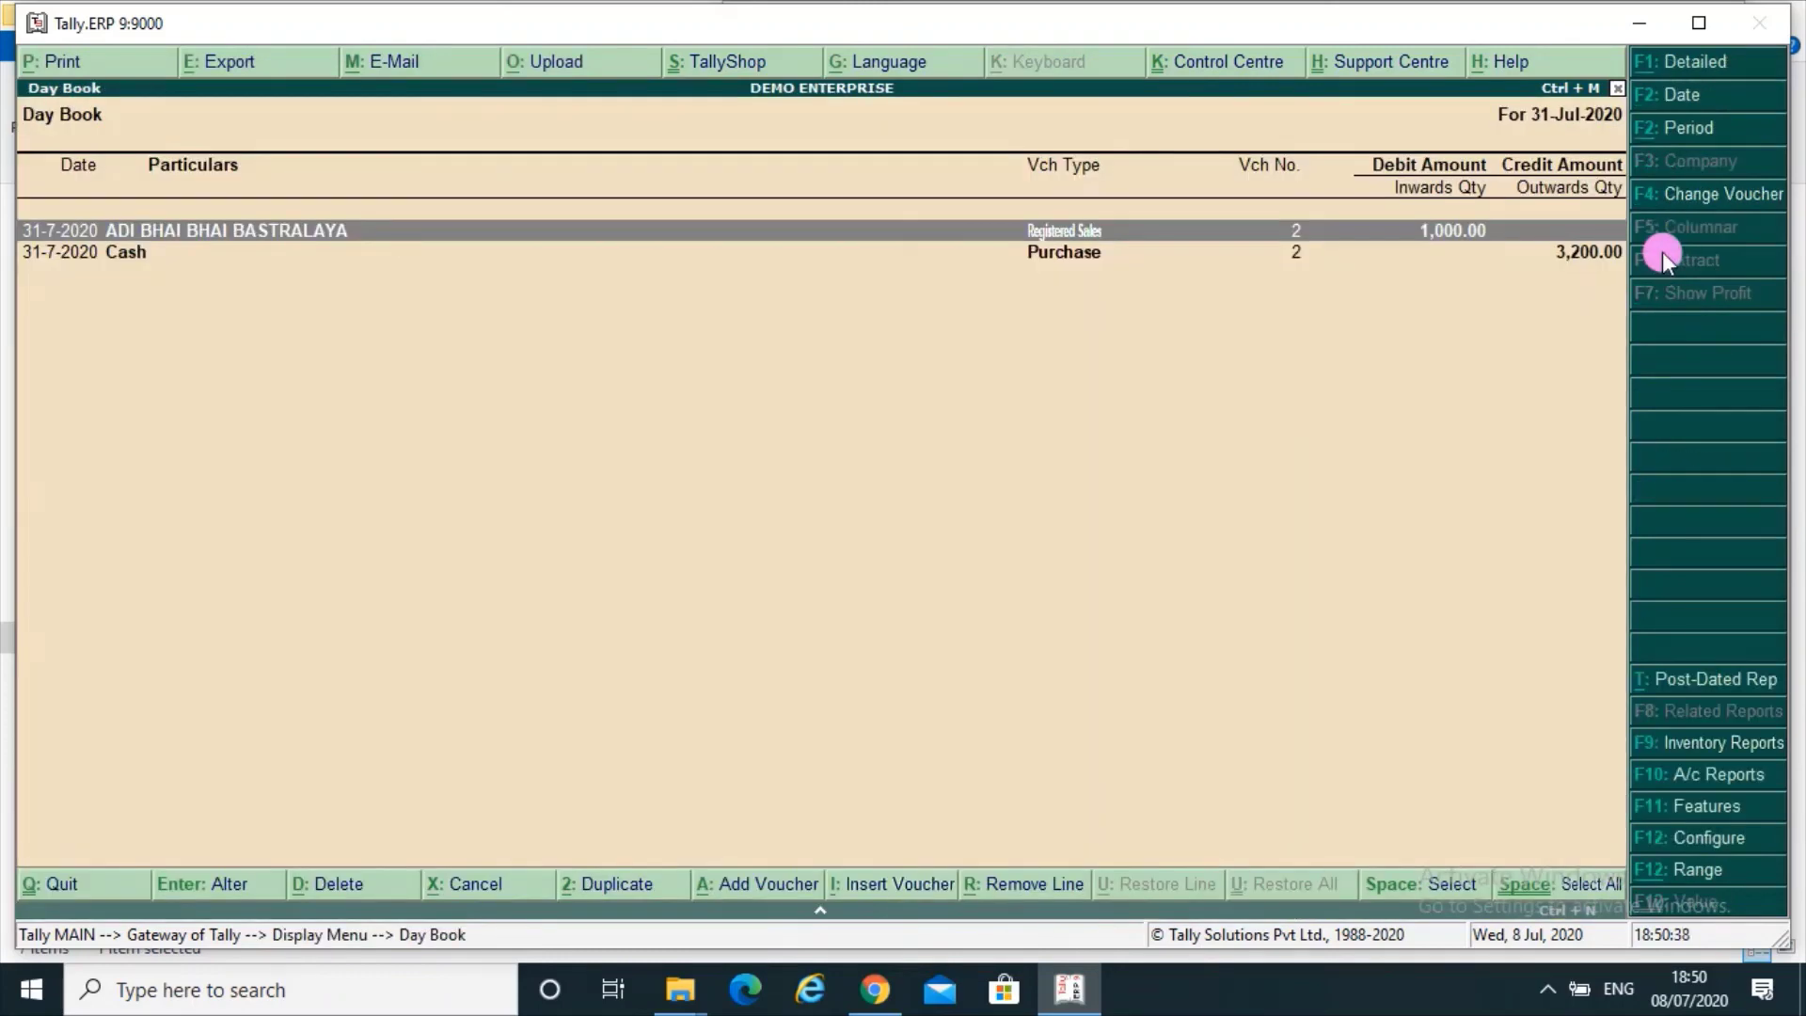
click(1690, 128)
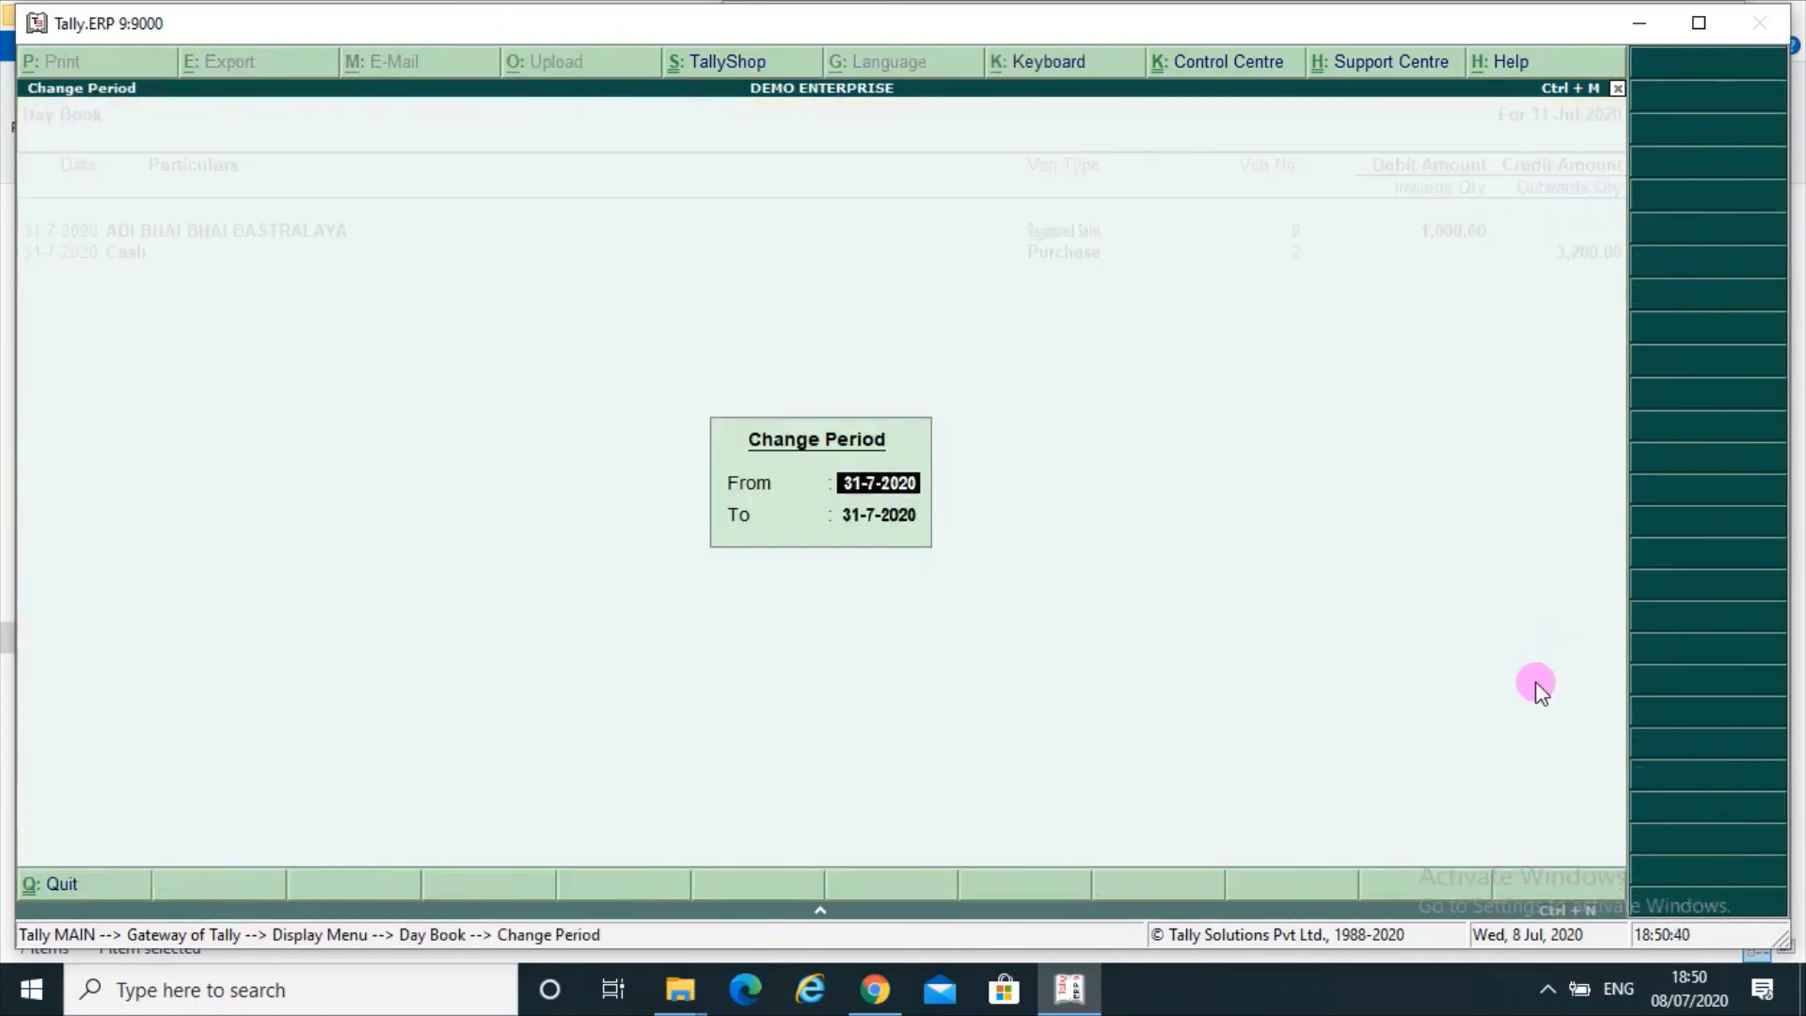
text(1-7)
key(Return)
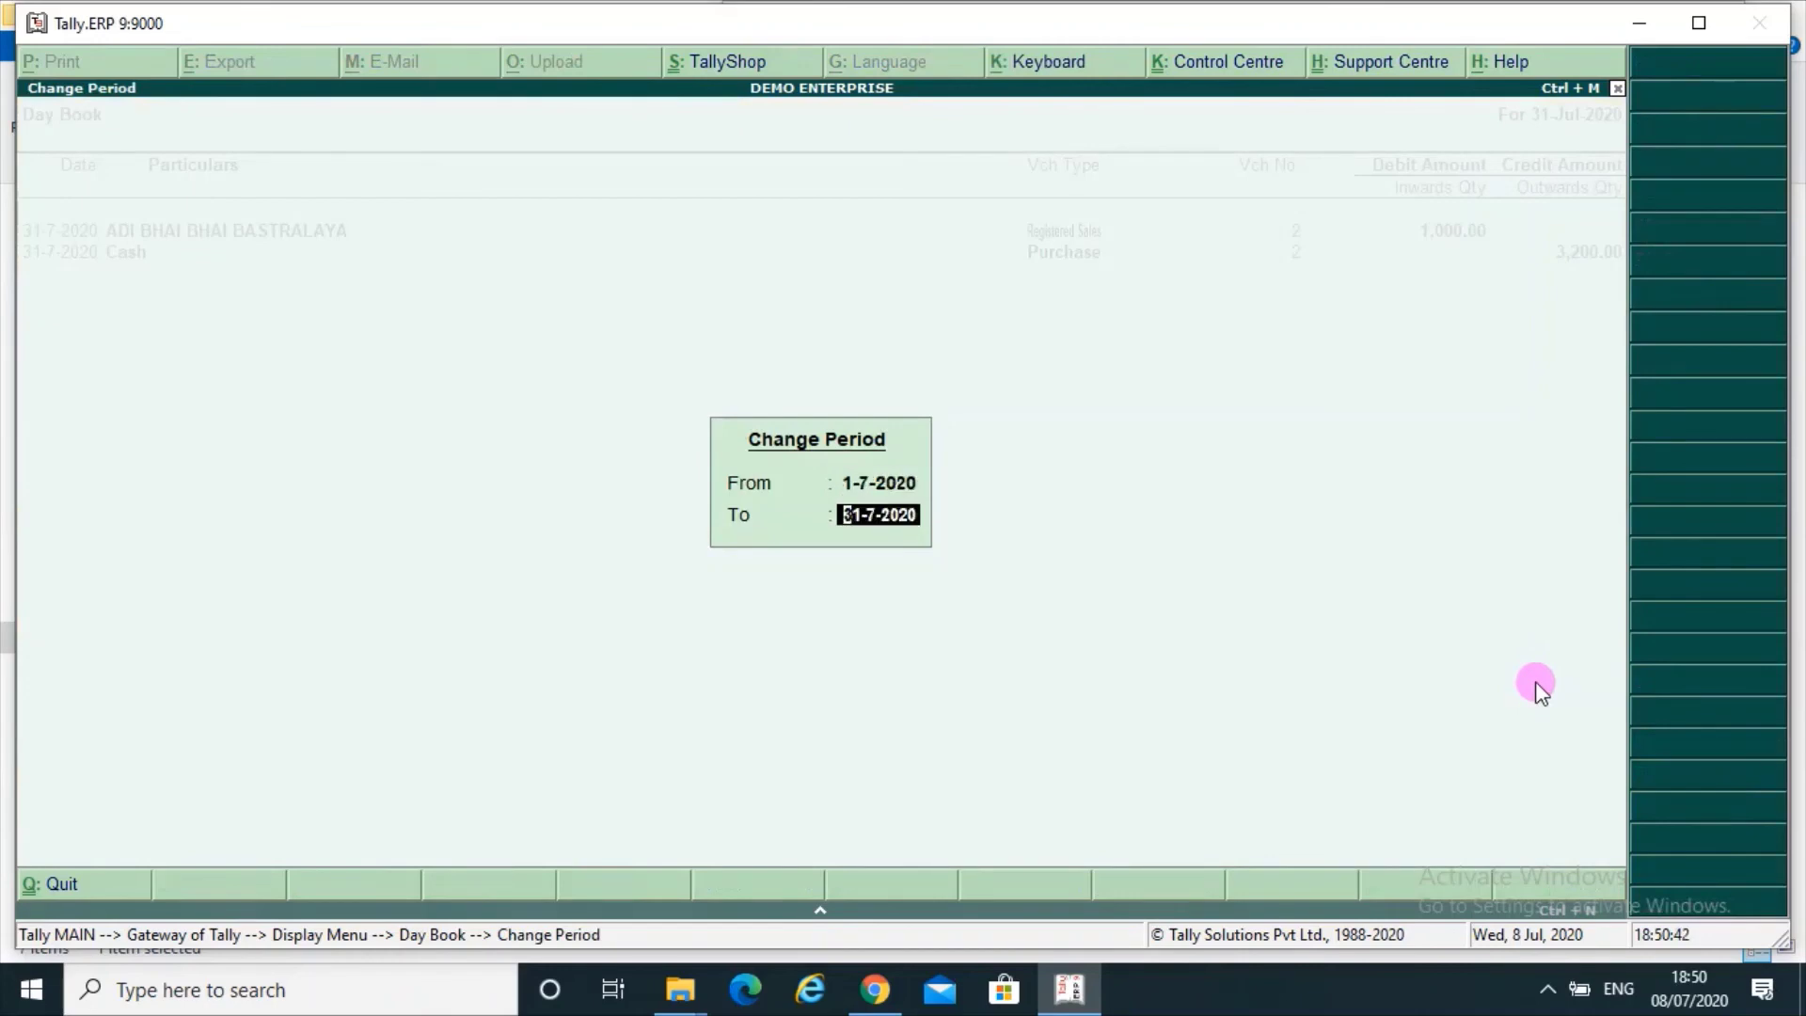
key(Return)
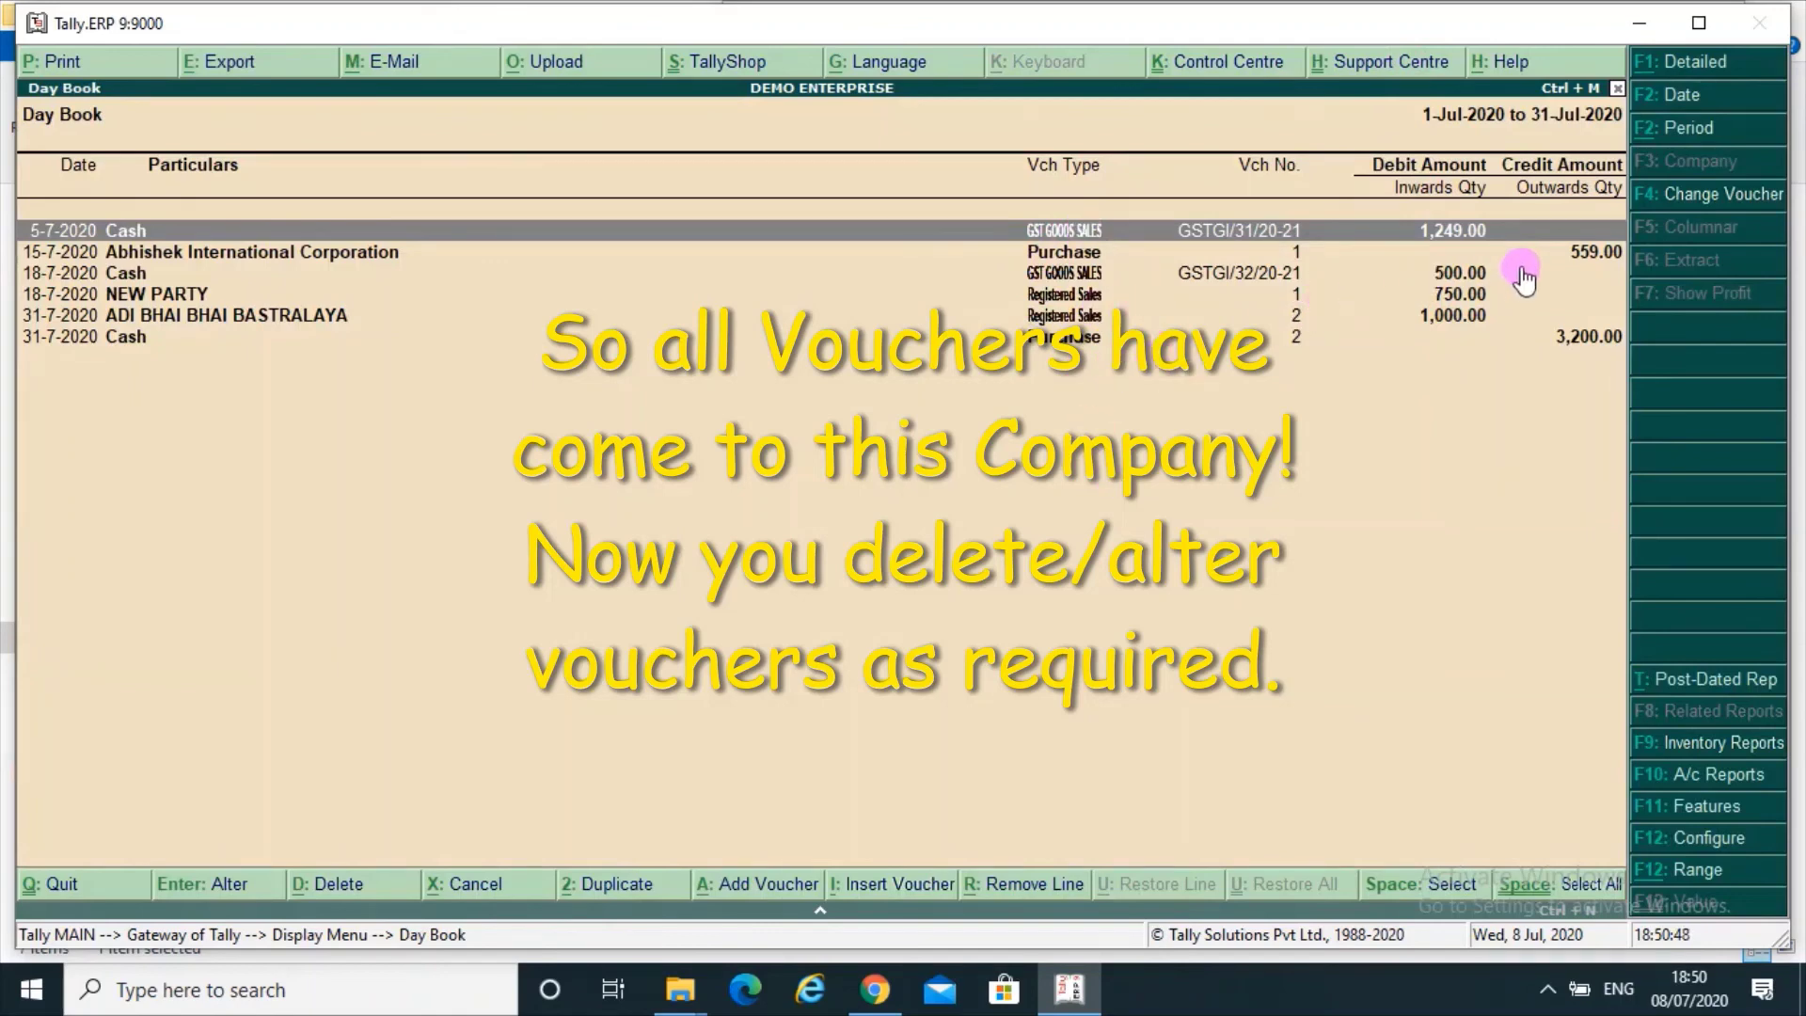
Step: Delete the 18-7-2020 Cash sales voucher of 500.00 from the Day Book of DEMO ENTERPRISE
key(Down)
key(Down)
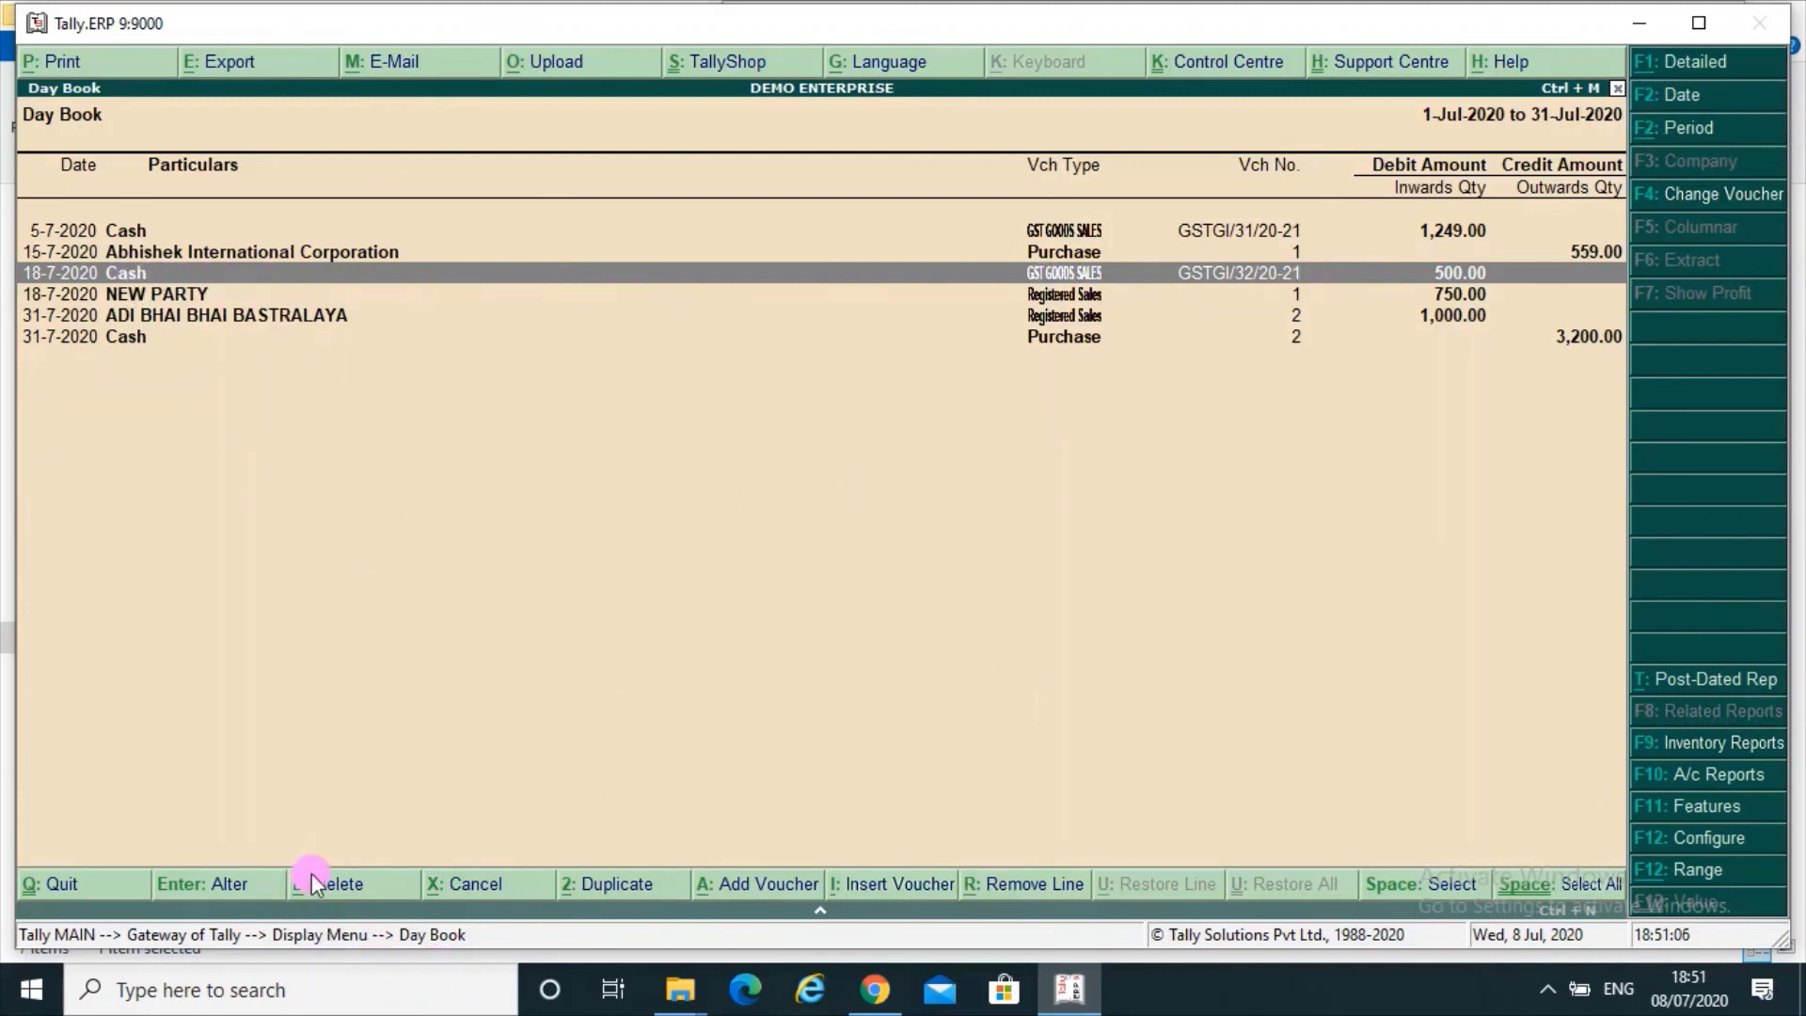
click(344, 895)
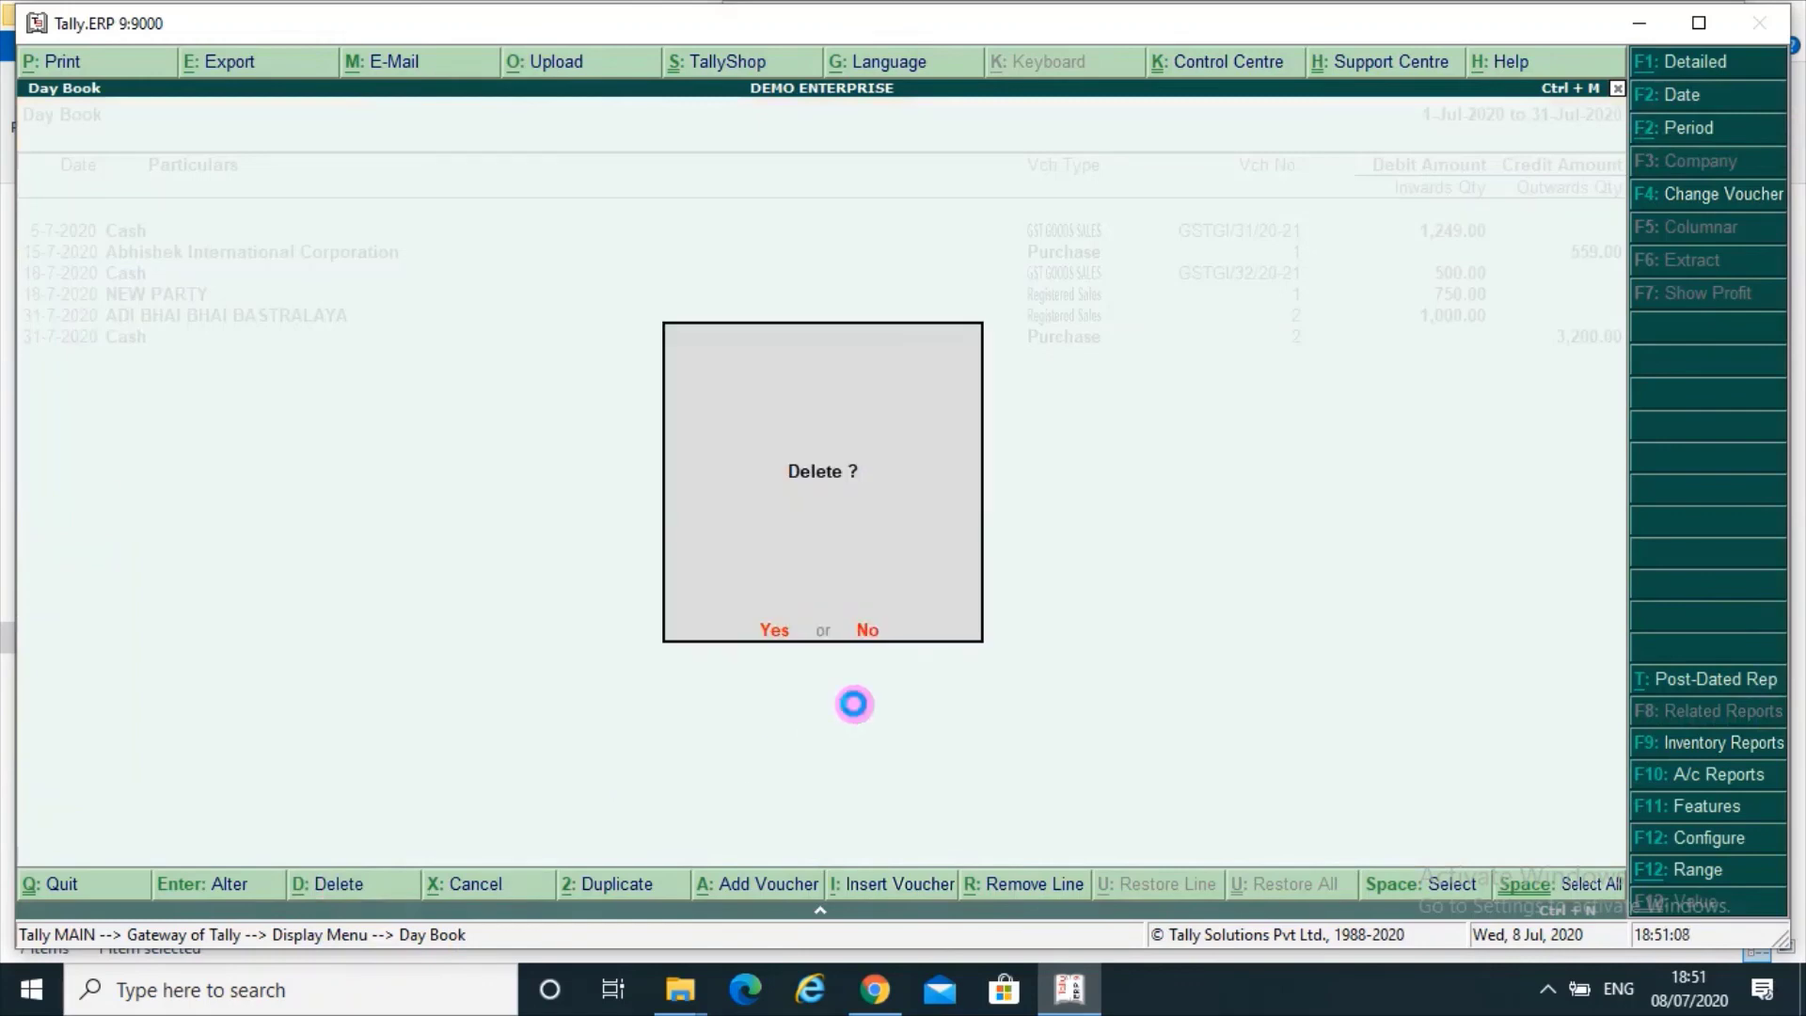
key(y)
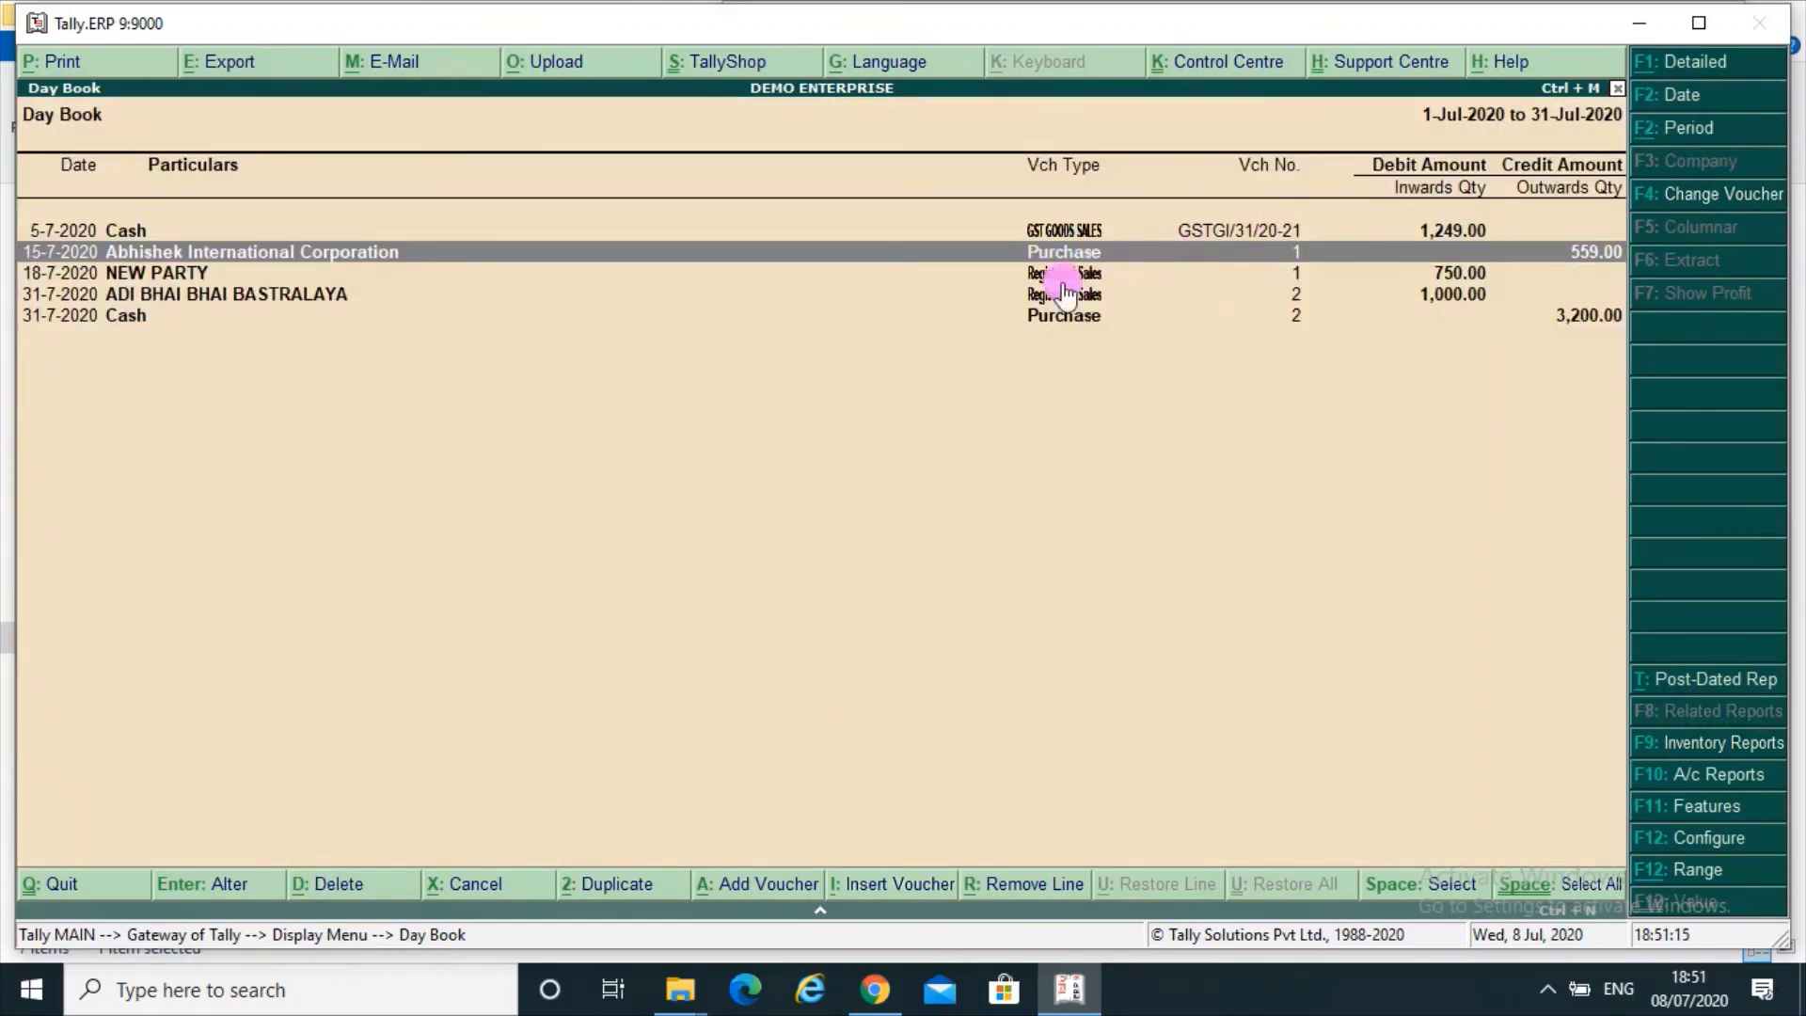
Step: Delete the 31-7-2020 Cash purchase voucher of 3,200.00 from the Day Book of DEMO ENTERPRISE
click(131, 320)
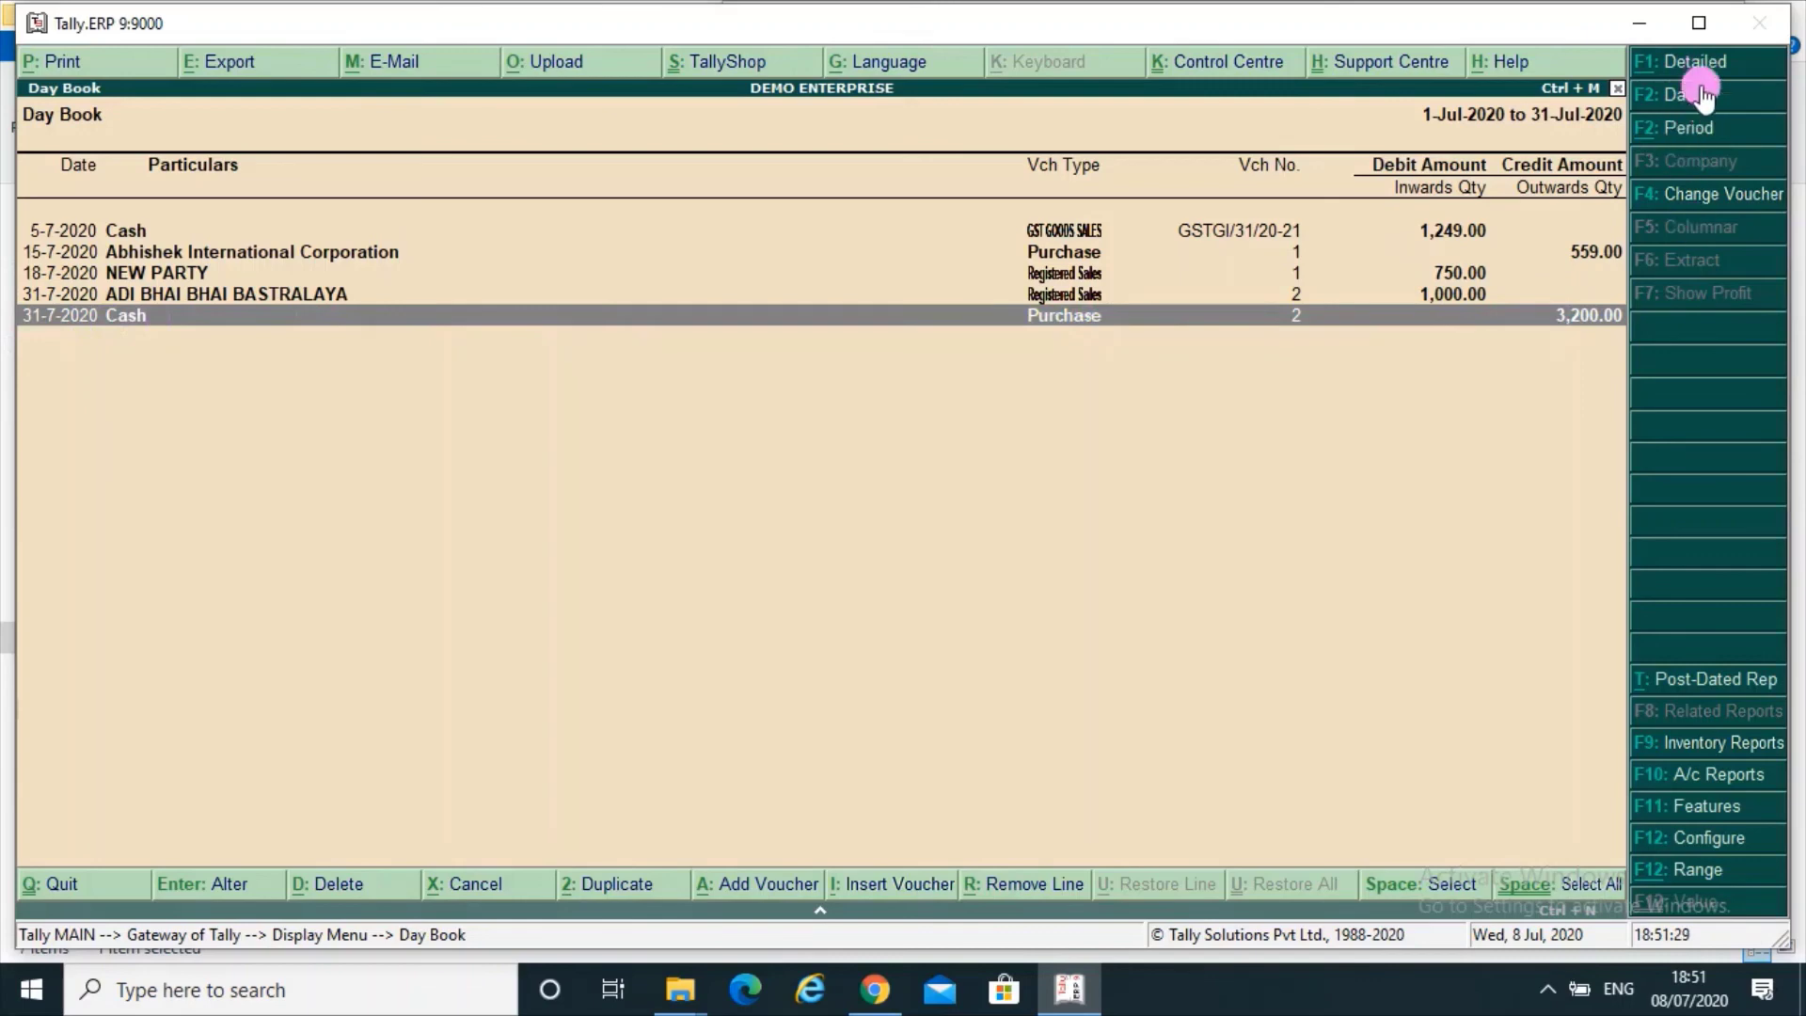
click(329, 884)
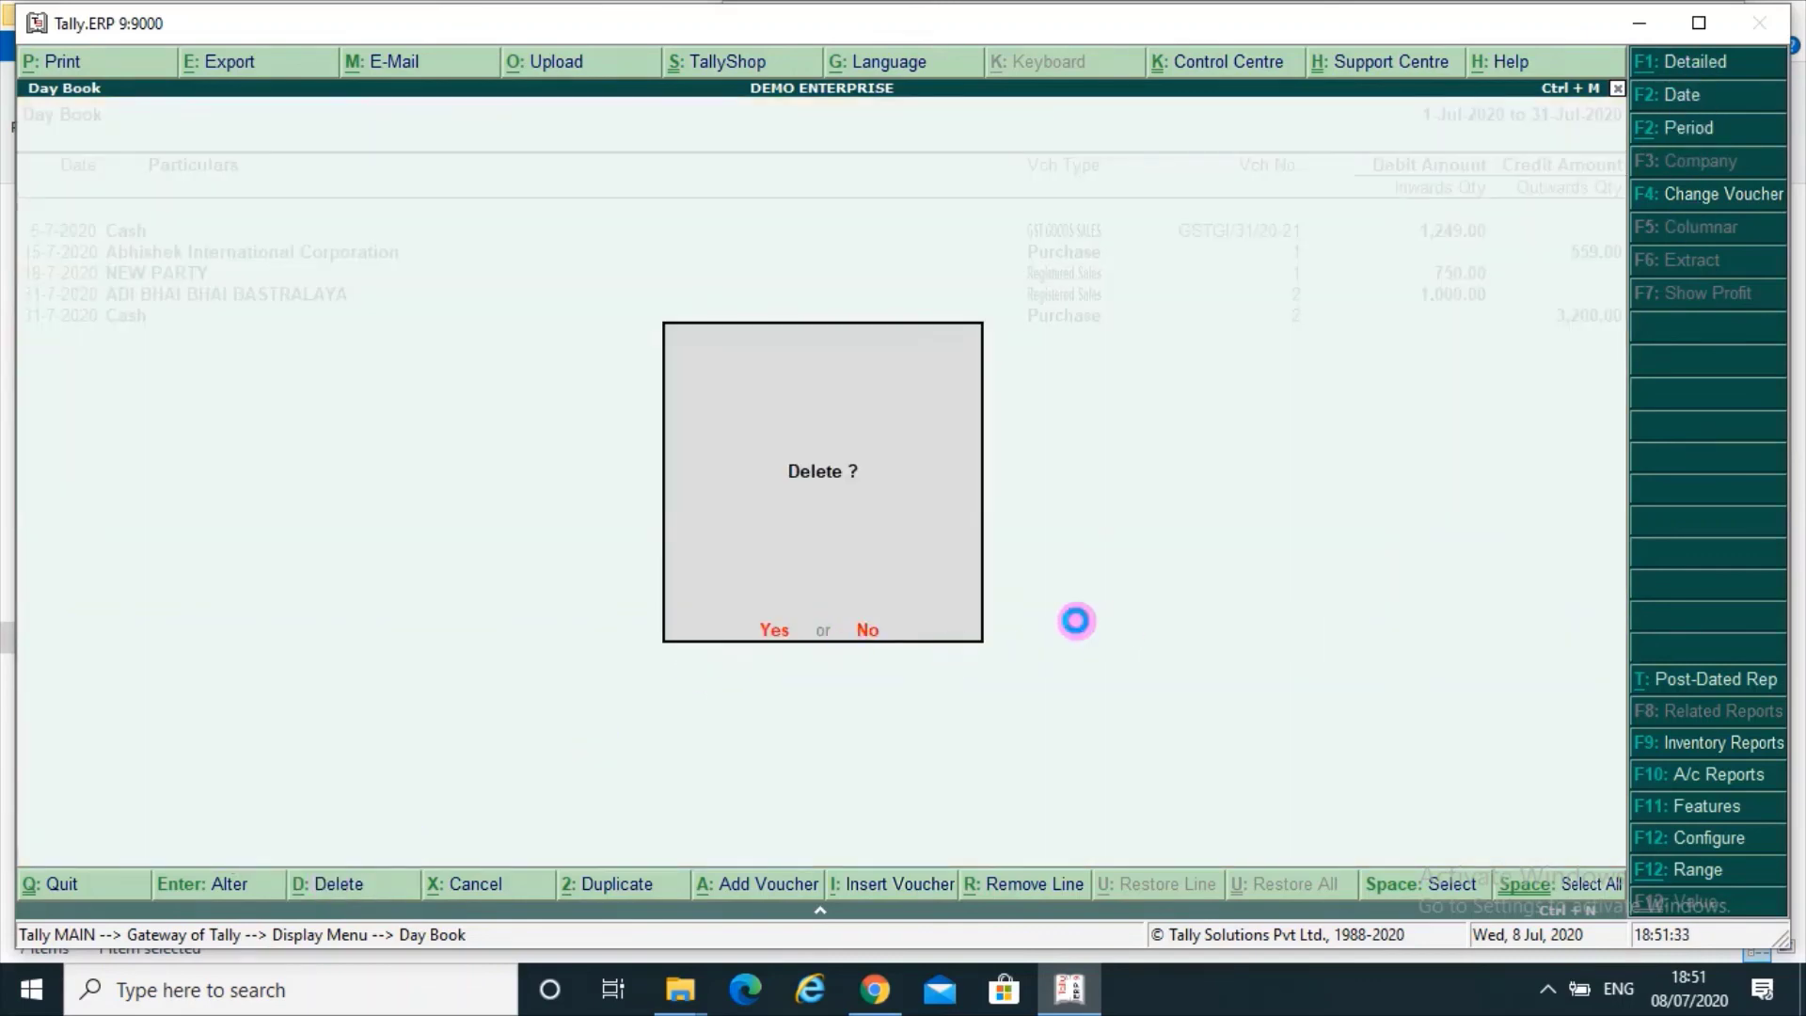
key(y)
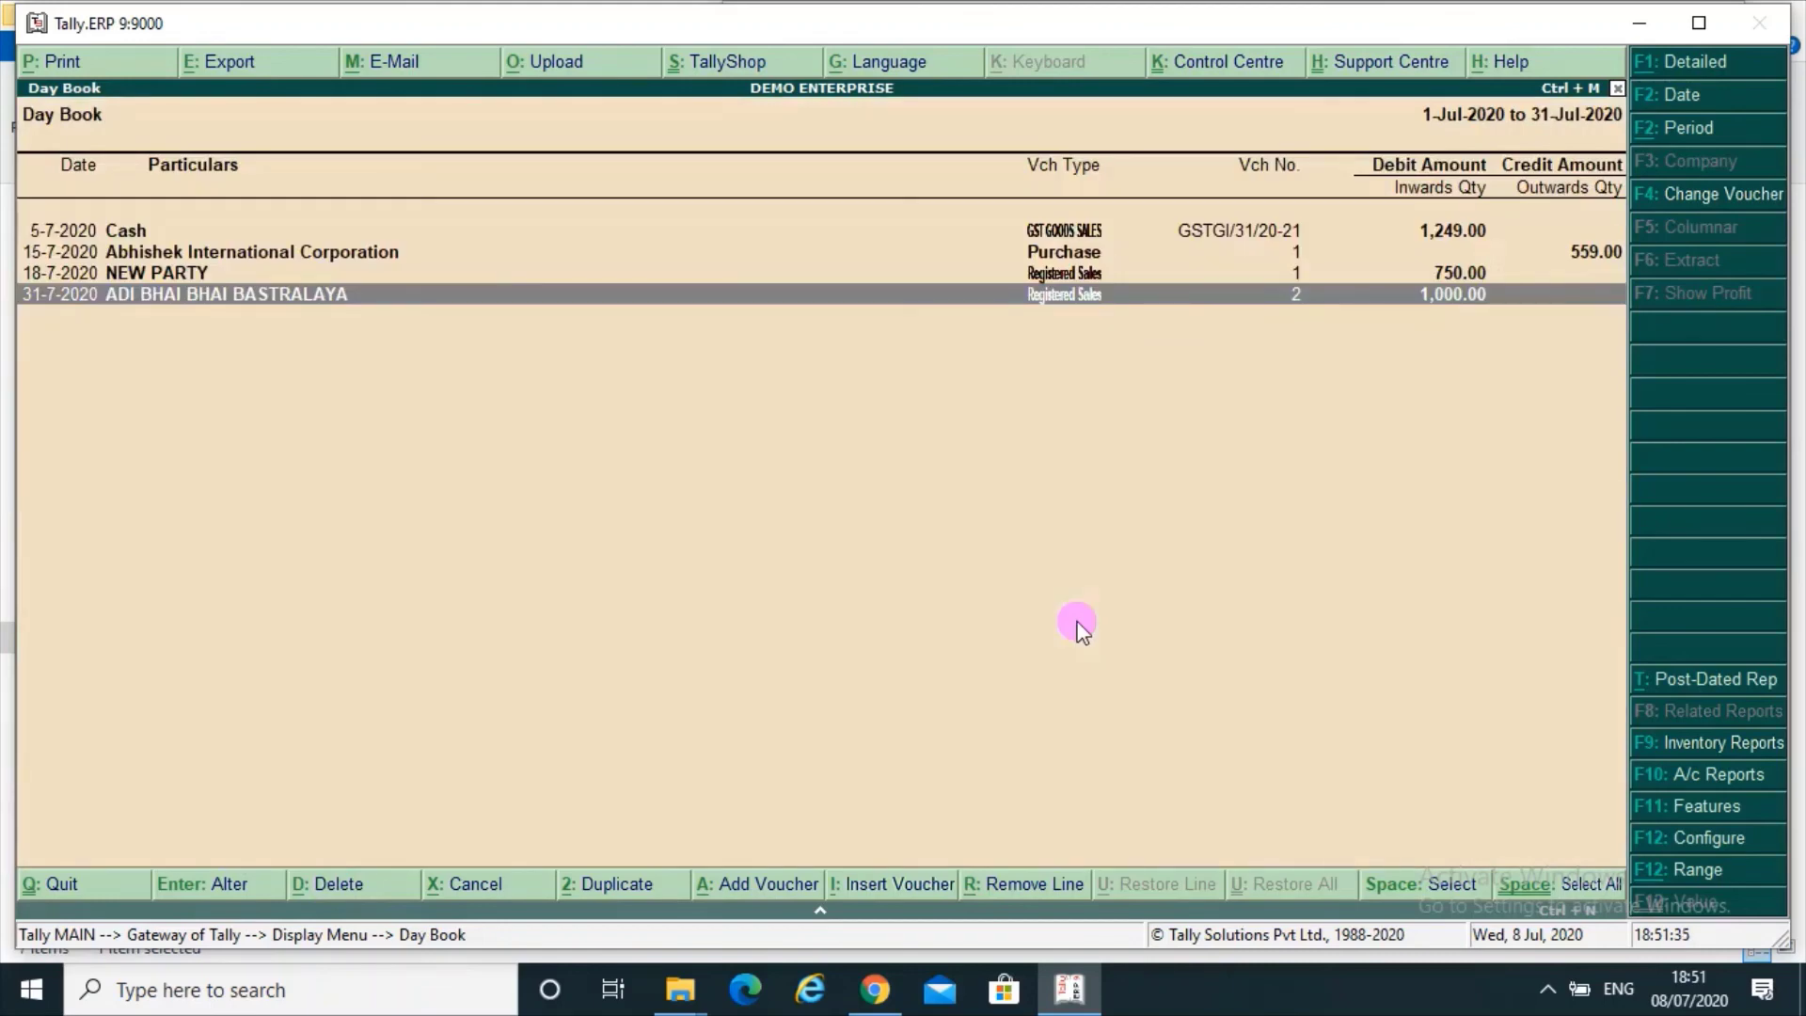